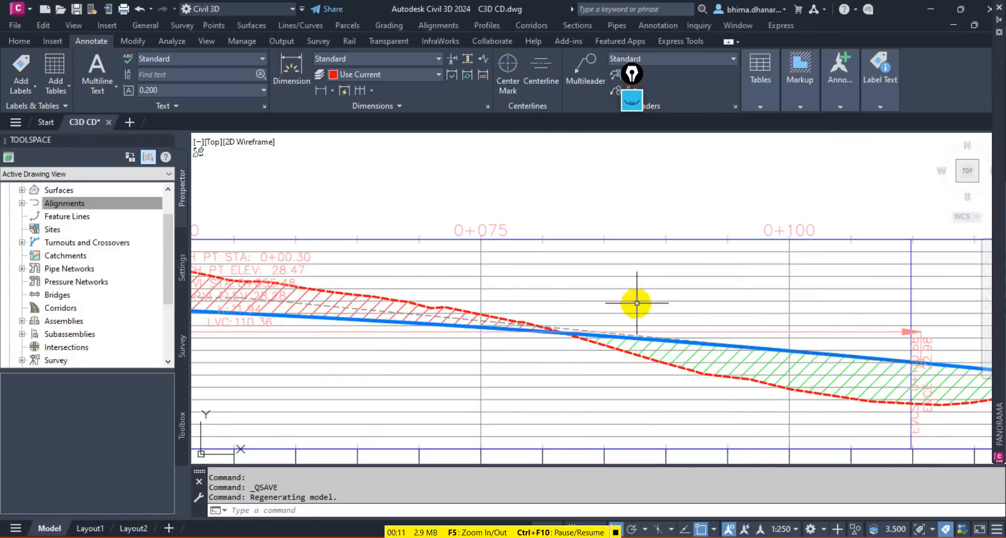
Look over the profile view, the road assembly and the site plan in the C3D CD drawing.
scroll(680, 321, down, 10)
scroll(483, 213, up, 8)
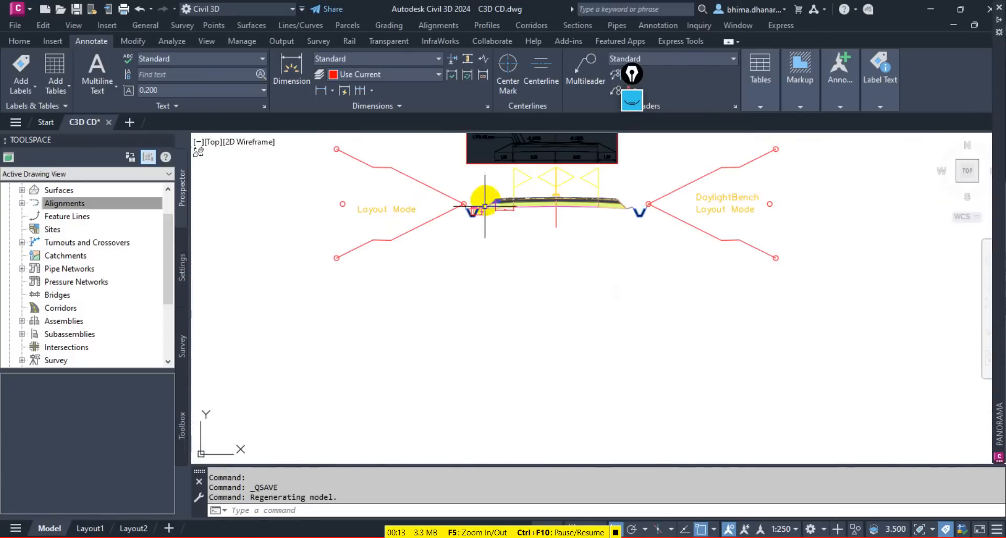
scroll(476, 358, down, 2)
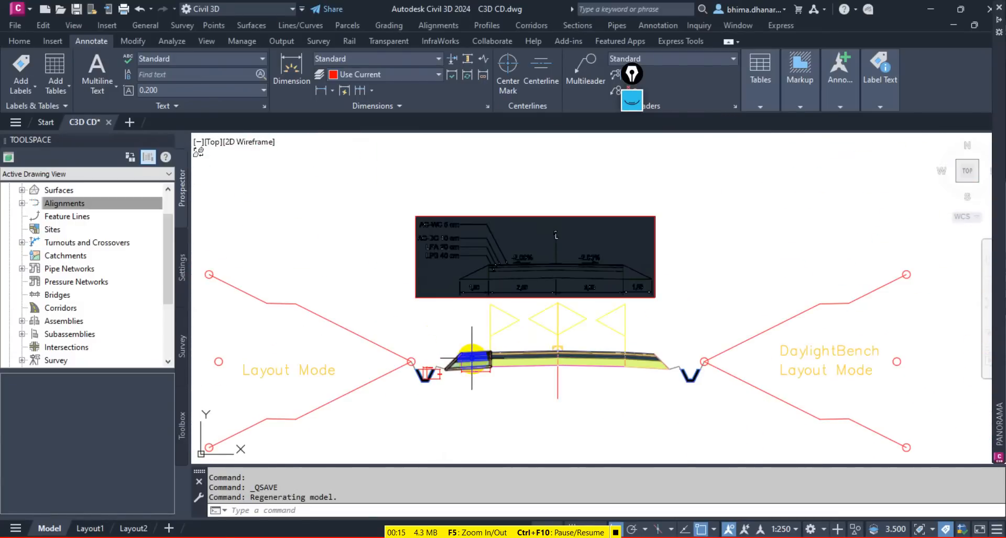
scroll(520, 337, down, 5)
scroll(520, 337, down, 6)
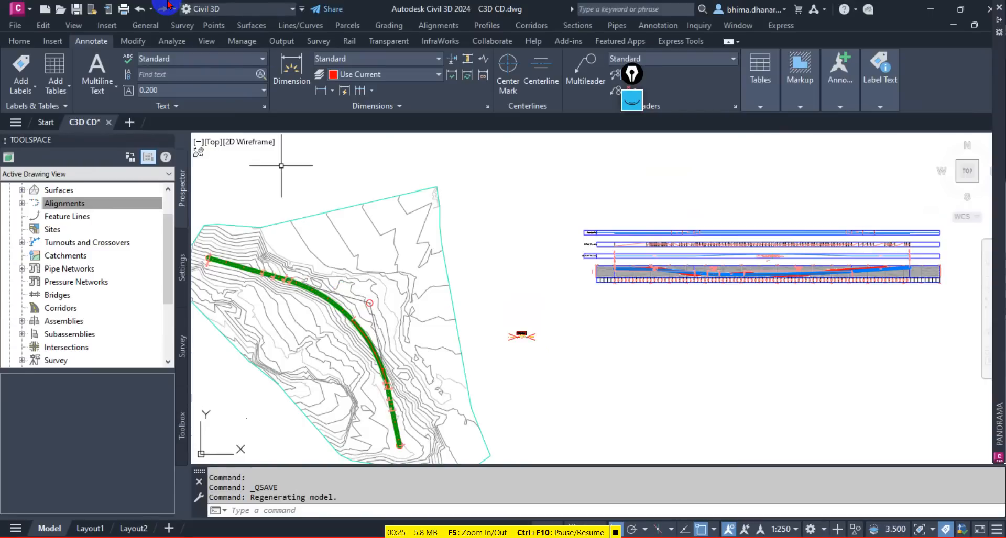
Open the nayaka des 2024 drawing from the recent files.
click(130, 122)
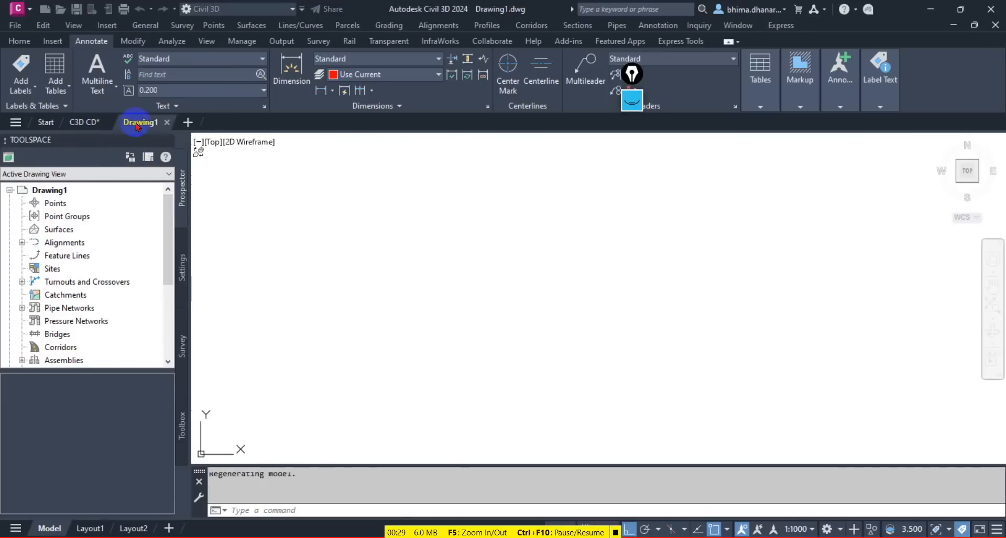
click(167, 122)
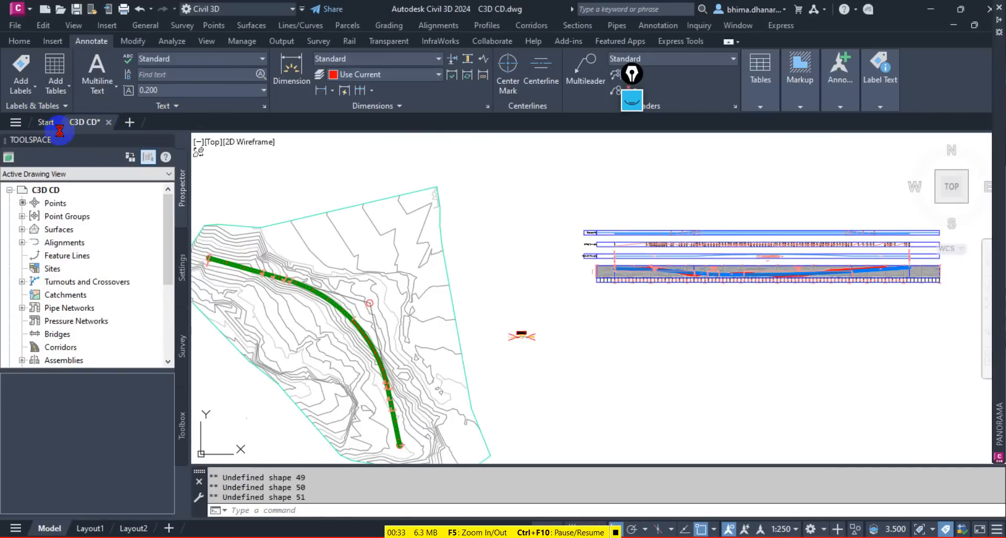
click(46, 125)
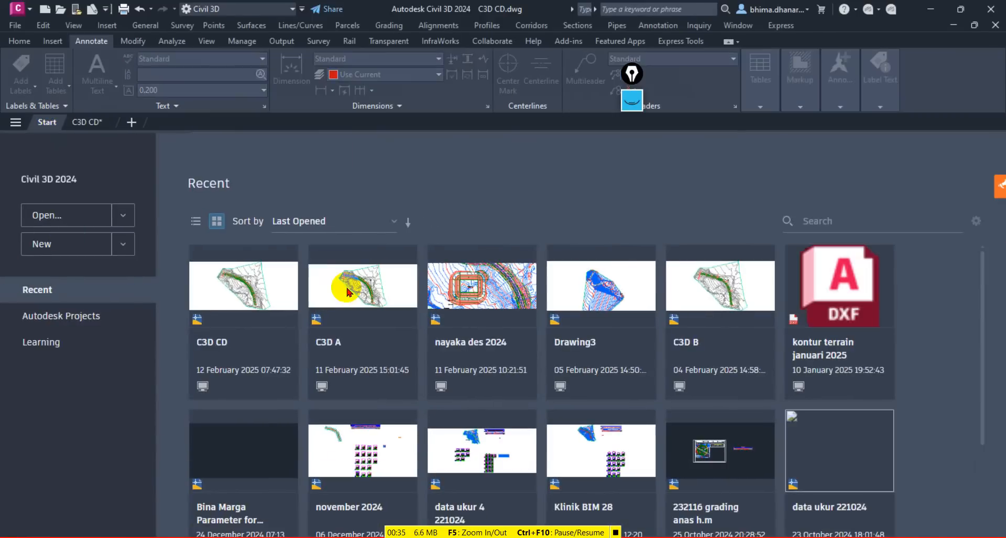
click(466, 299)
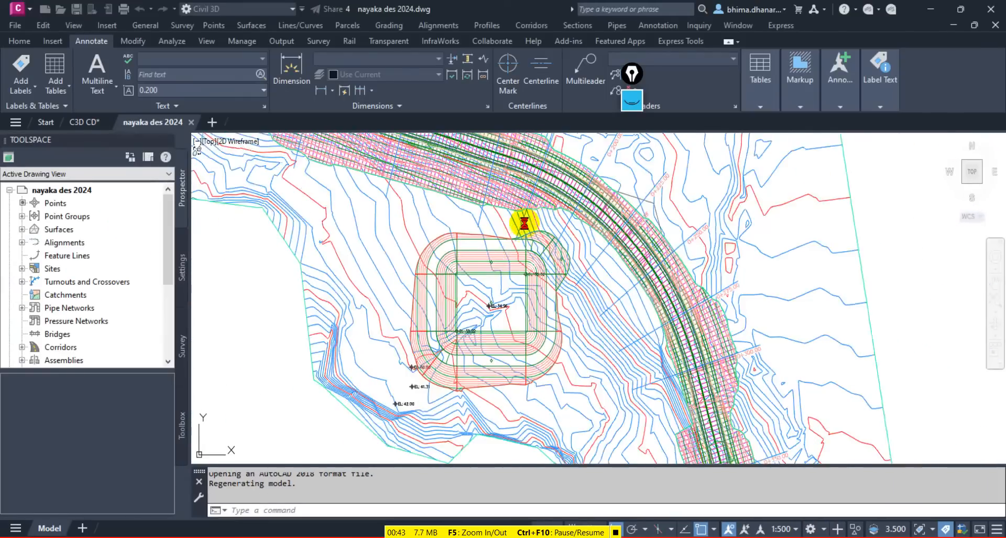
Select the road corridor and its overlapping objects with a small crossing window and show them in the Object Viewer.
scroll(478, 220, up, 3)
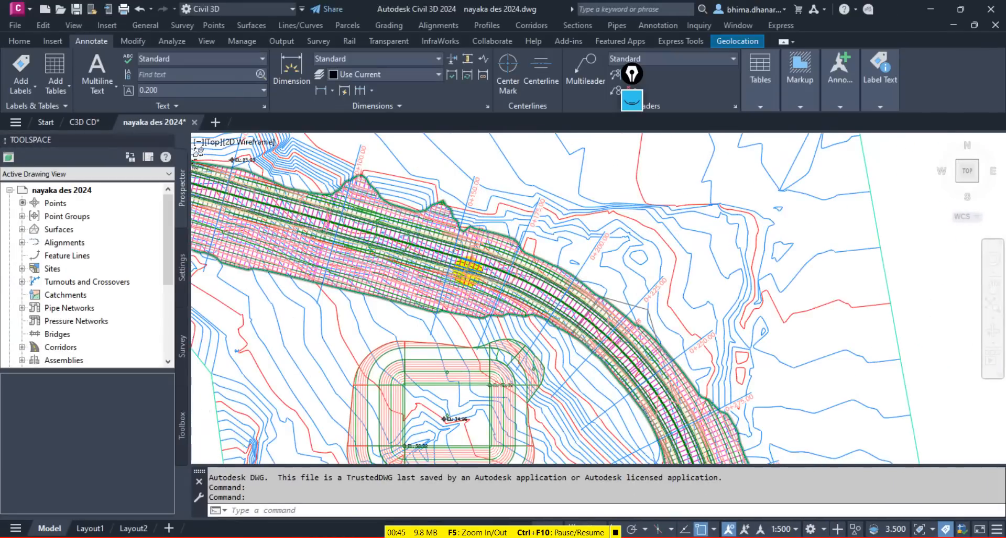
scroll(466, 272, up, 4)
scroll(473, 369, up, 1)
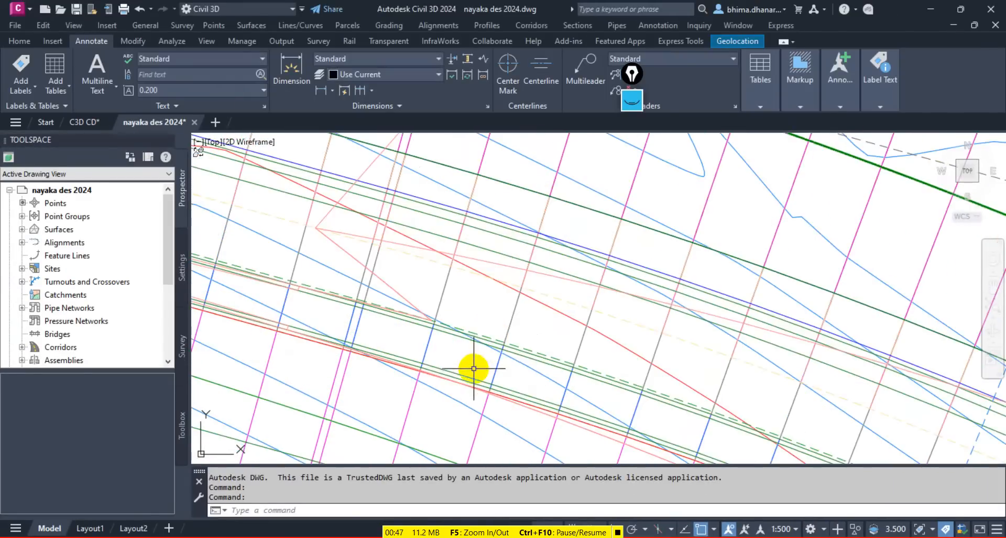
click(512, 413)
click(495, 387)
scroll(495, 387, down, 5)
scroll(477, 301, up, 2)
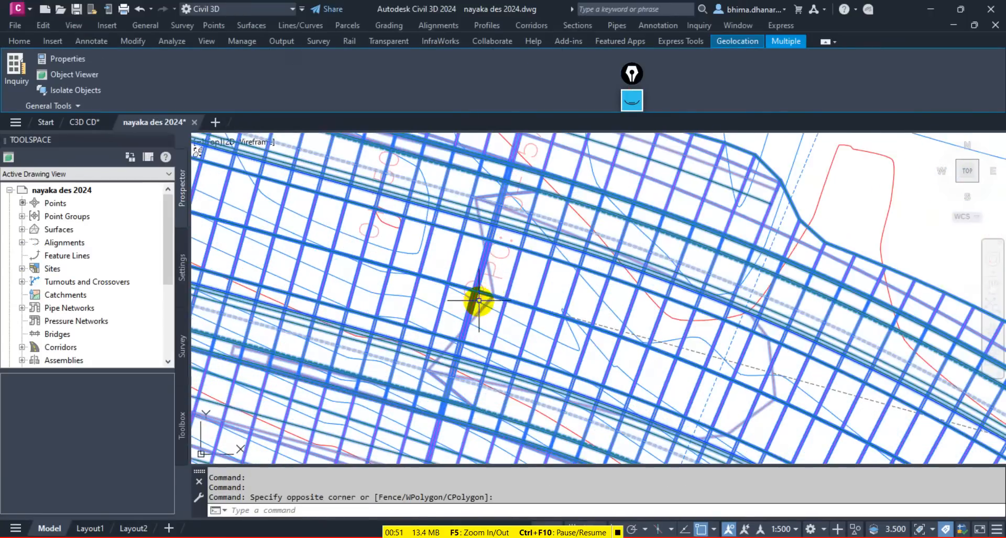
right_click(496, 296)
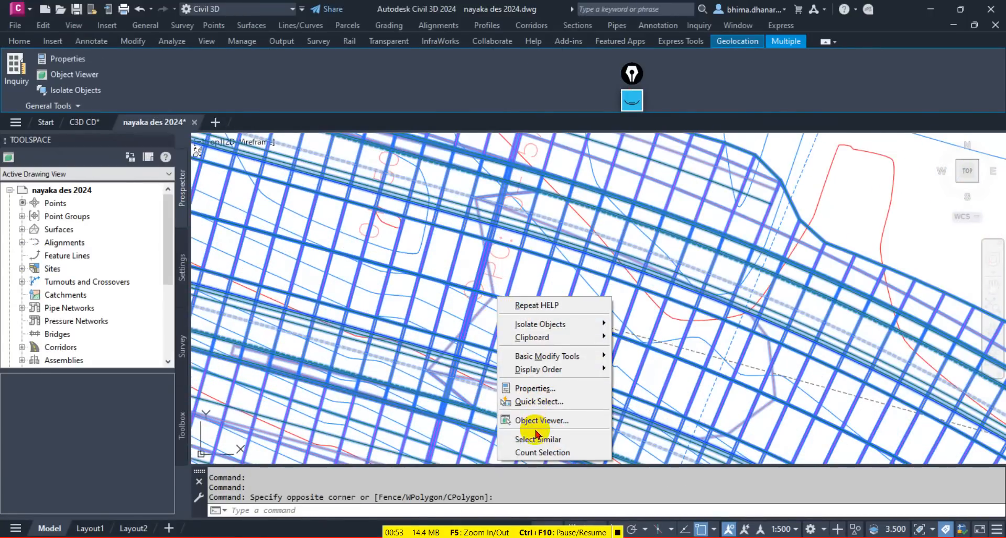
click(542, 393)
Orbit the corridor model and examine its carriageway, ditches and benched side slopes in 3D.
drag(541, 393, 498, 202)
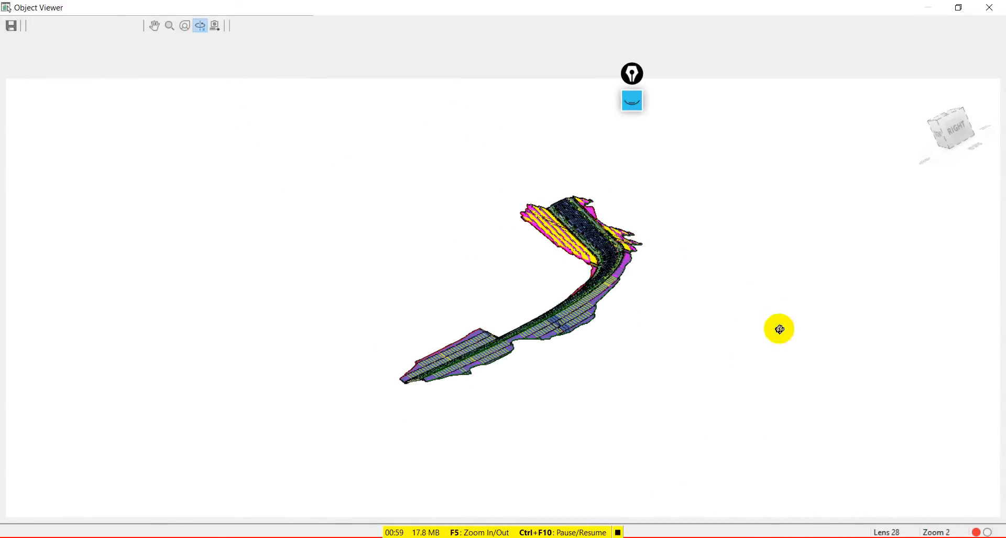
mouse_move(653, 405)
mouse_down()
mouse_move(639, 407)
mouse_move(595, 329)
mouse_move(604, 322)
mouse_up()
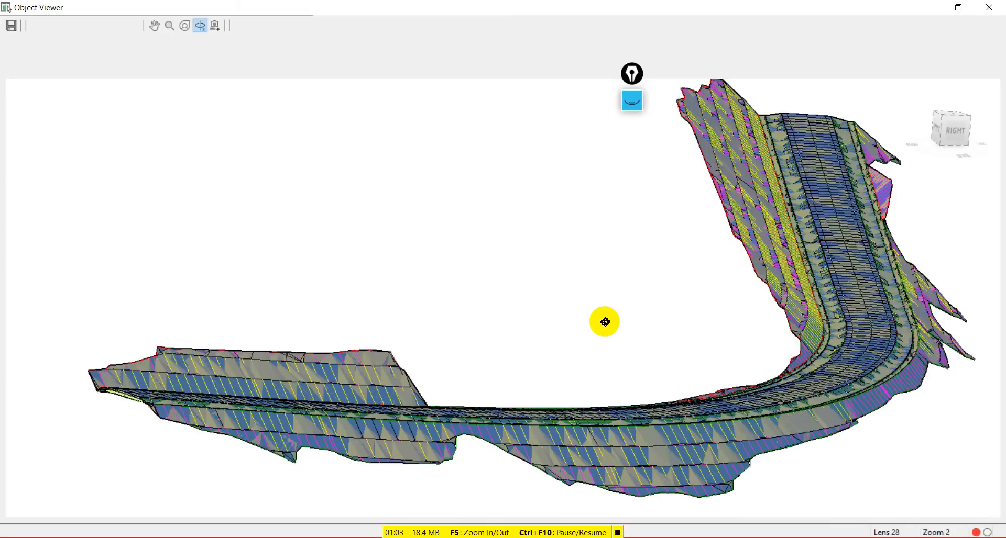
key(F5)
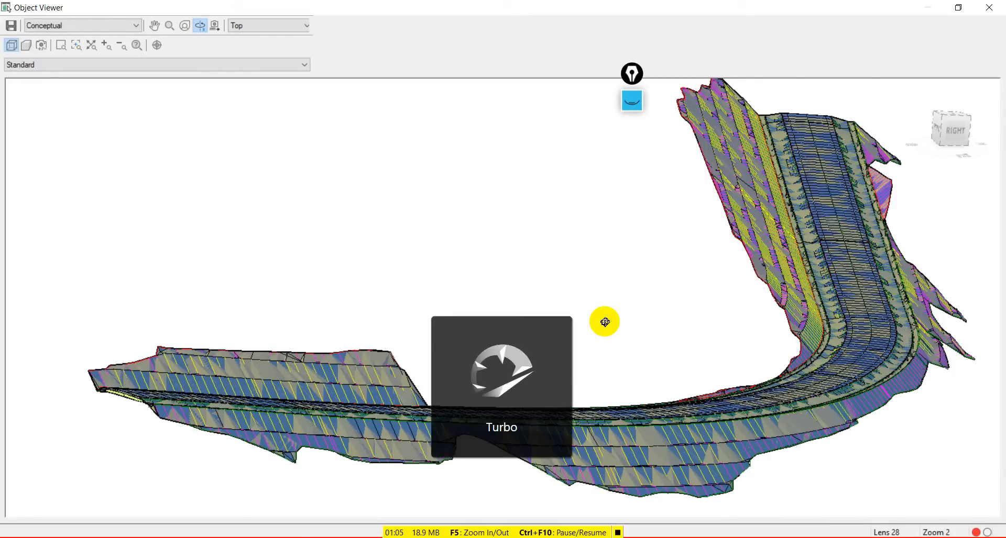
middle_drag(884, 288, 674, 256)
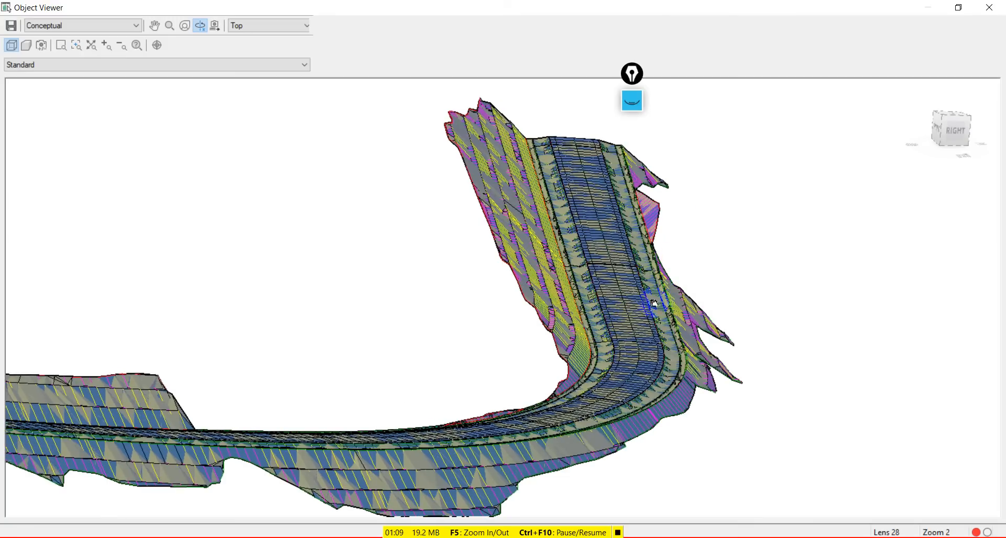
scroll(655, 304, up, 8)
middle_drag(745, 317, 421, 304)
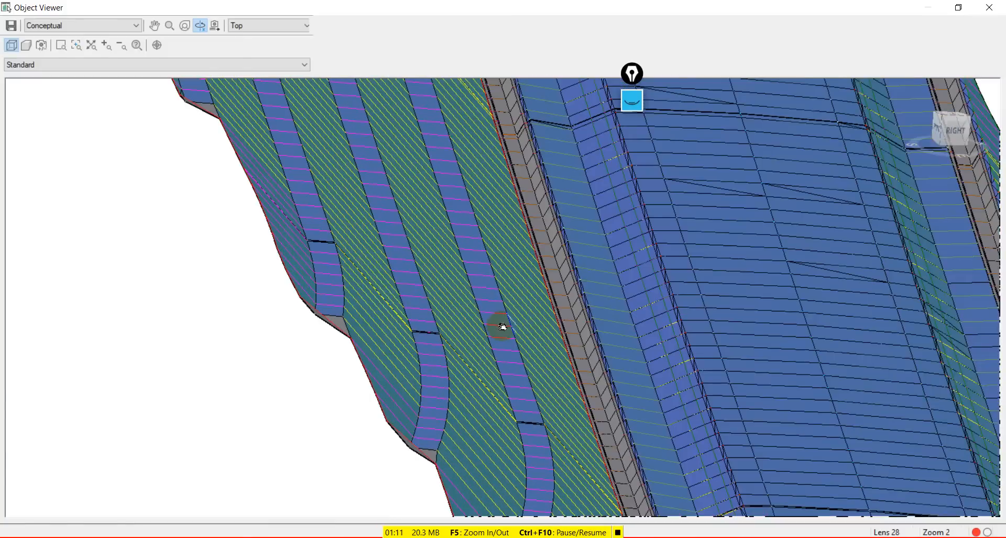
scroll(502, 326, down, 5)
drag(514, 445, 425, 433)
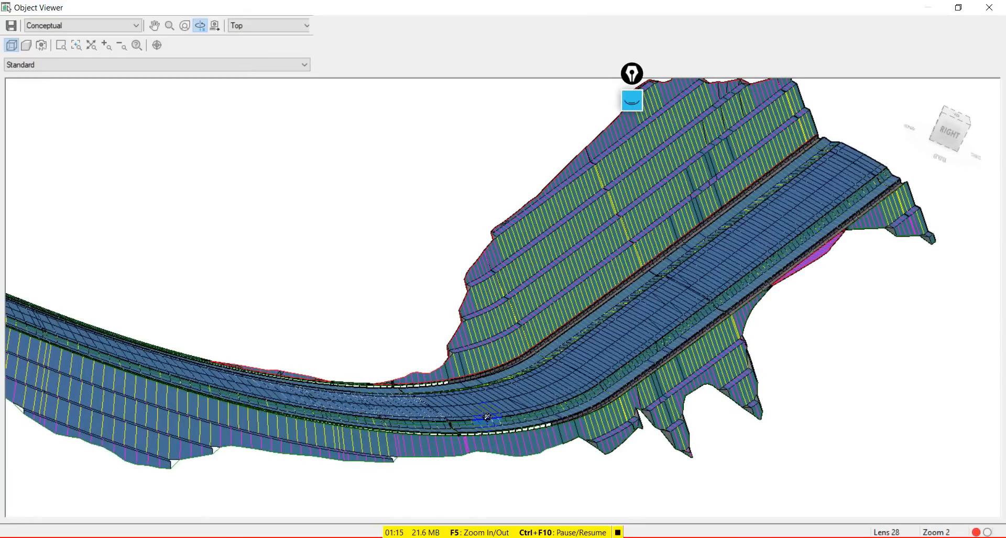
drag(616, 328, 319, 372)
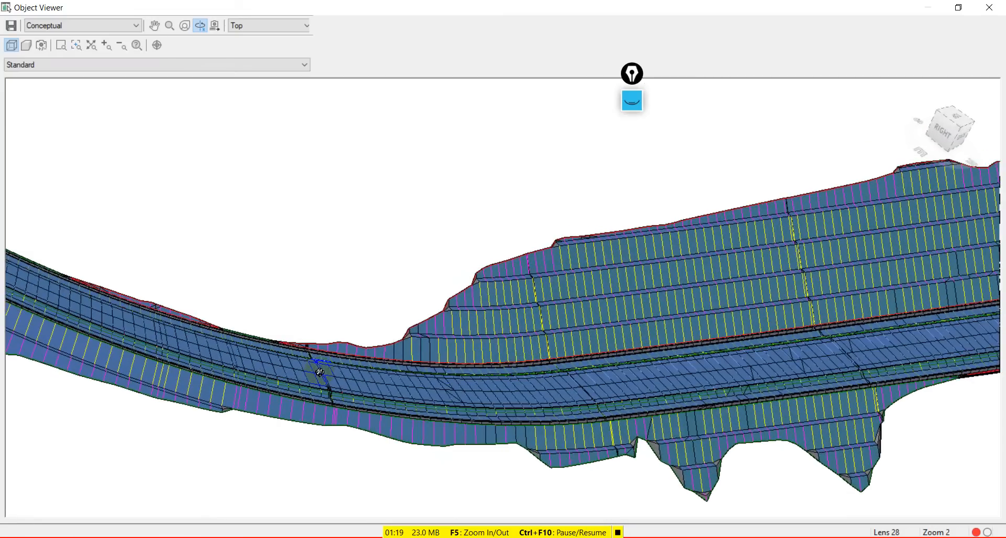
scroll(321, 369, down, 4)
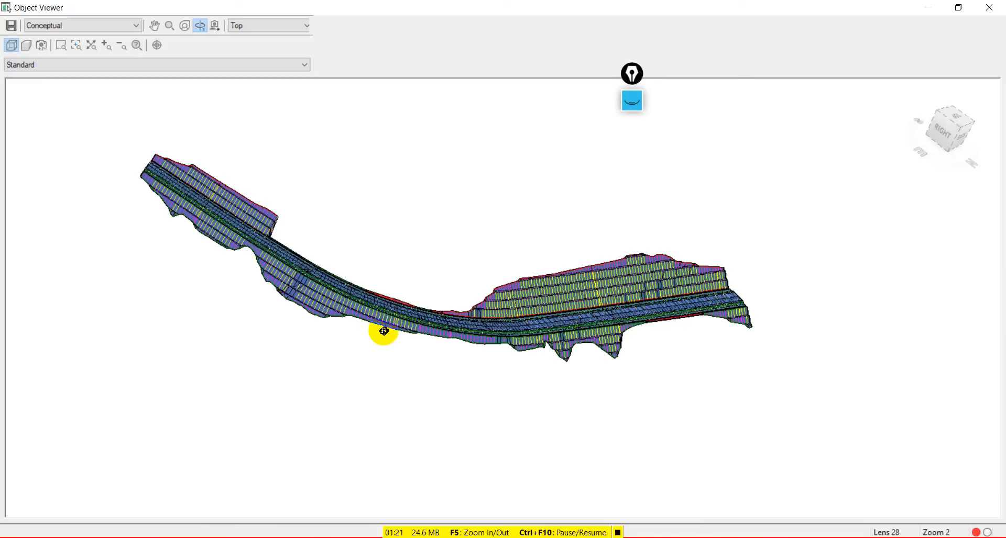
Show the corridor model from the top with north up and examine its plan shape.
click(954, 122)
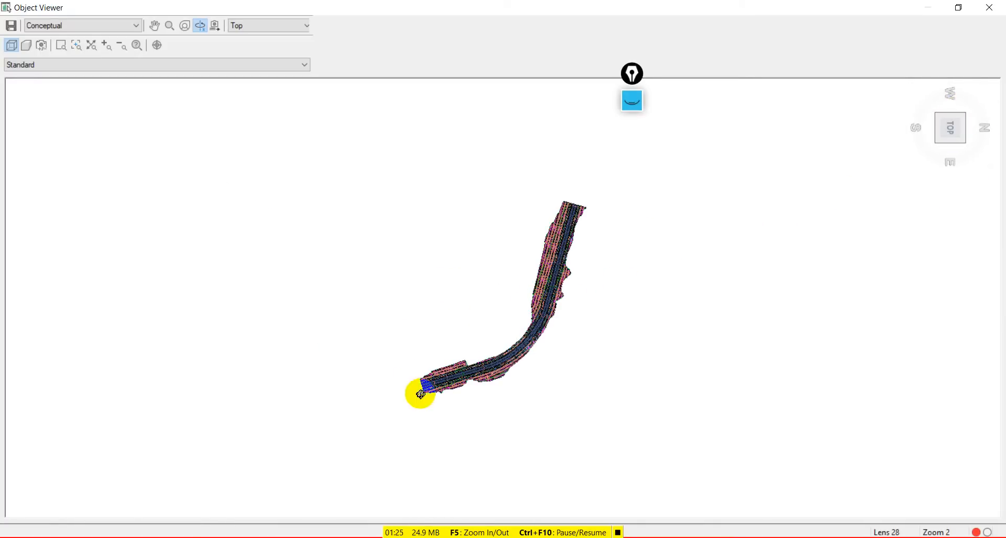
scroll(419, 387, up, 3)
scroll(388, 435, up, 2)
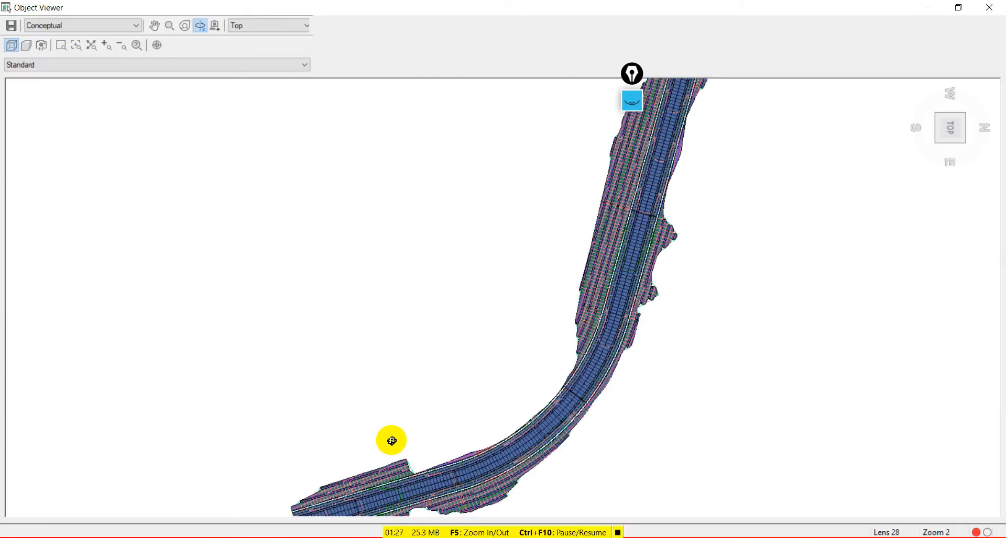
scroll(434, 453, down, 2)
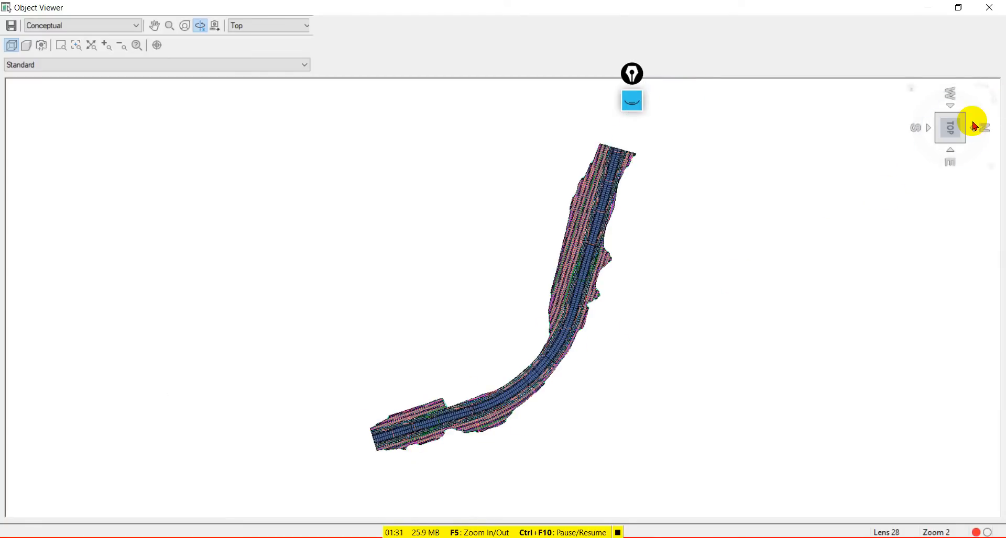
click(980, 86)
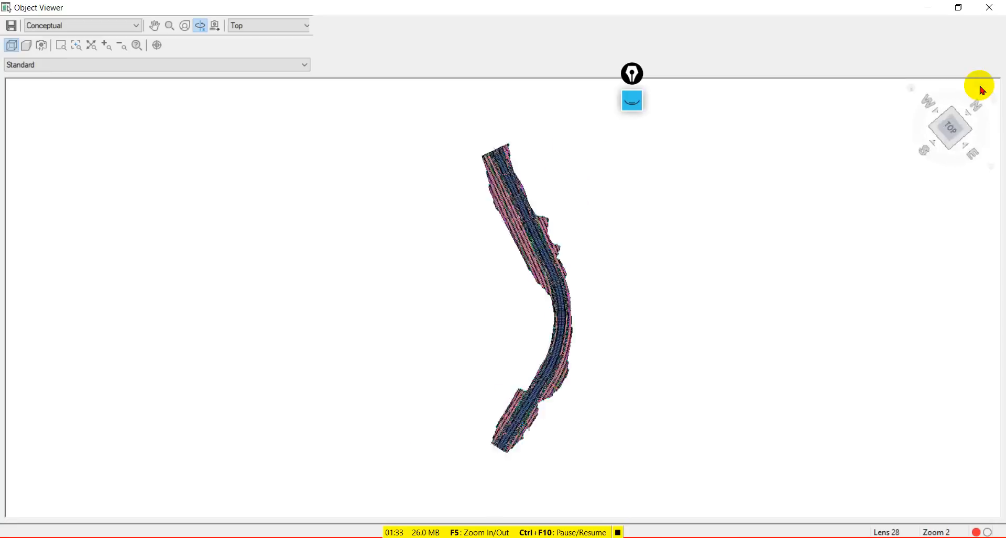
scroll(495, 258, up, 2)
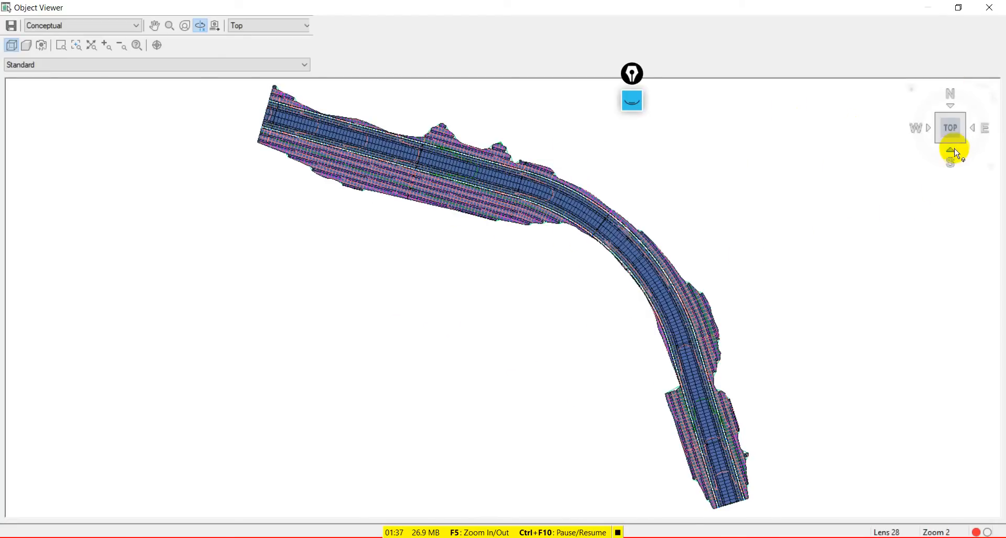
Show the corridor model from the front and examine the cut and fill slopes along to the far road end.
click(954, 151)
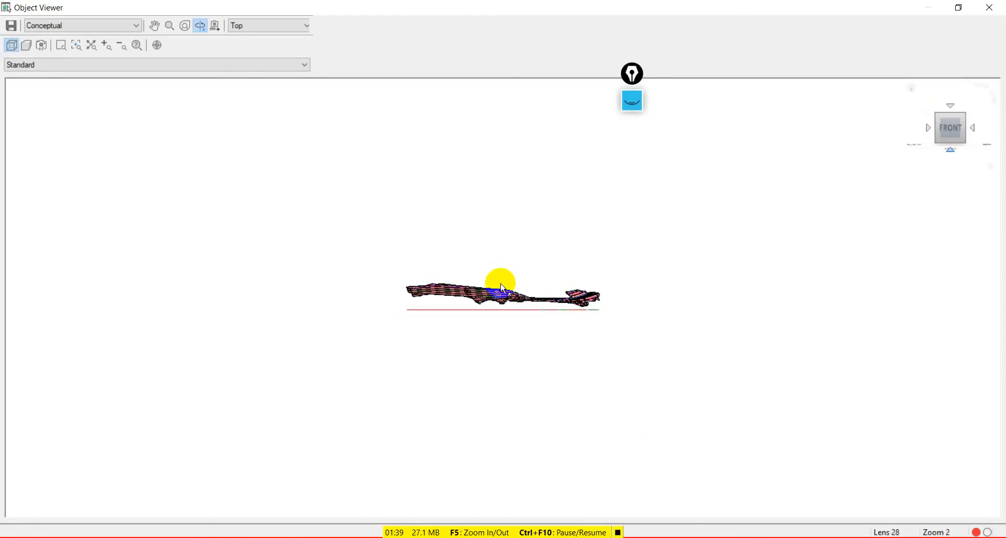
scroll(505, 288, up, 10)
scroll(280, 309, down, 2)
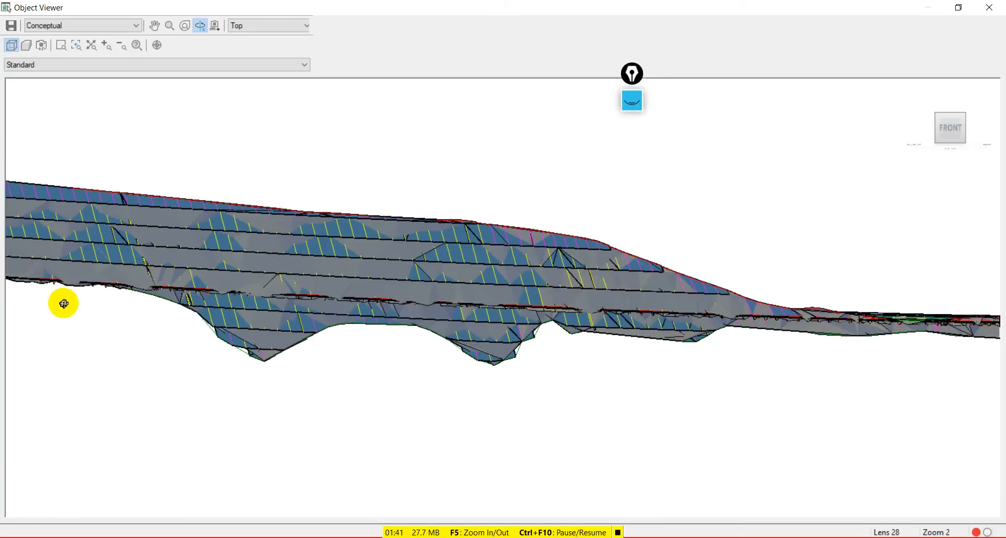
drag(63, 304, 80, 279)
drag(745, 330, 571, 303)
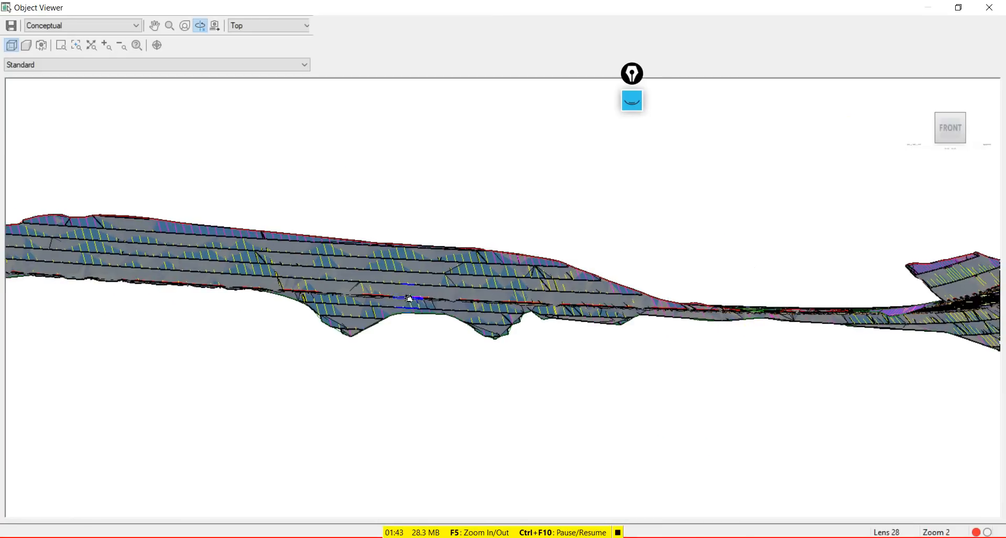
drag(406, 298, 690, 312)
scroll(774, 264, up, 2)
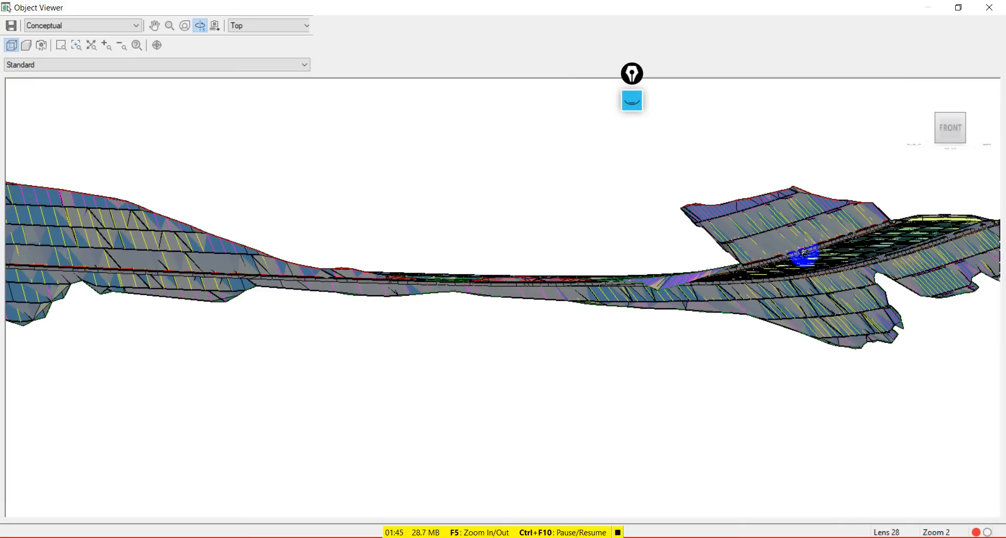
scroll(969, 223, up, 4)
drag(872, 231, 366, 352)
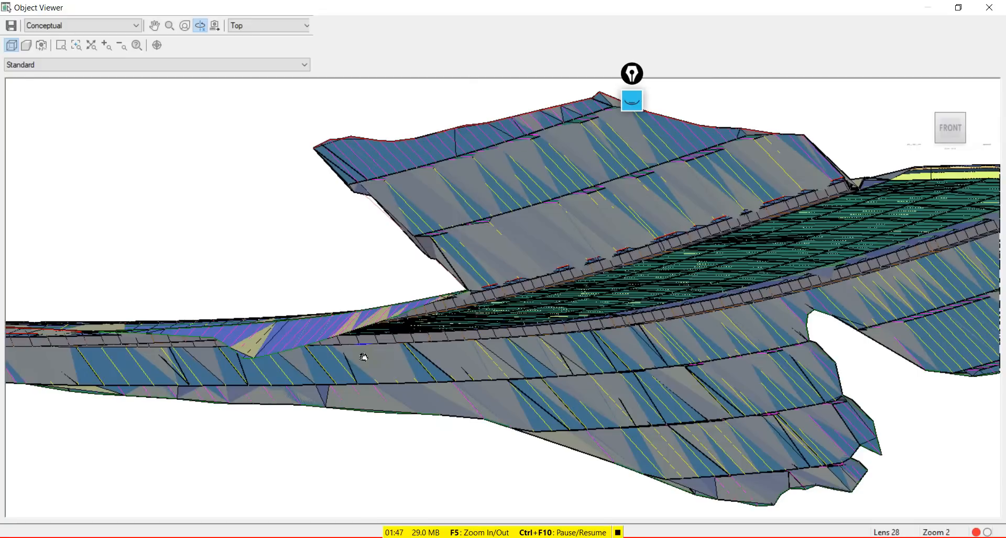
drag(578, 299, 759, 254)
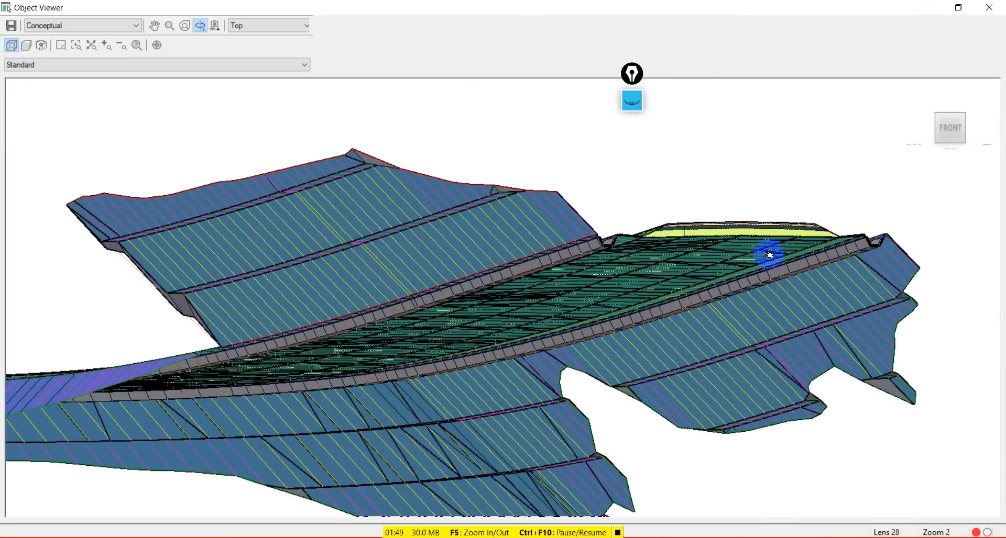
scroll(813, 274, down, 3)
scroll(813, 274, down, 2)
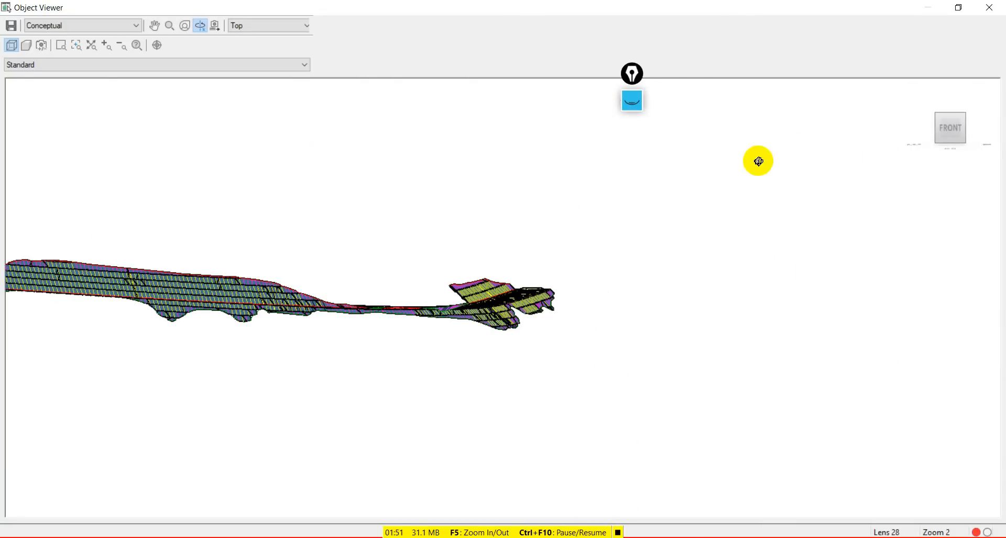
Show the corridor model in the top-left-front isometric view and examine the road surface and edge ditches near its end.
click(935, 117)
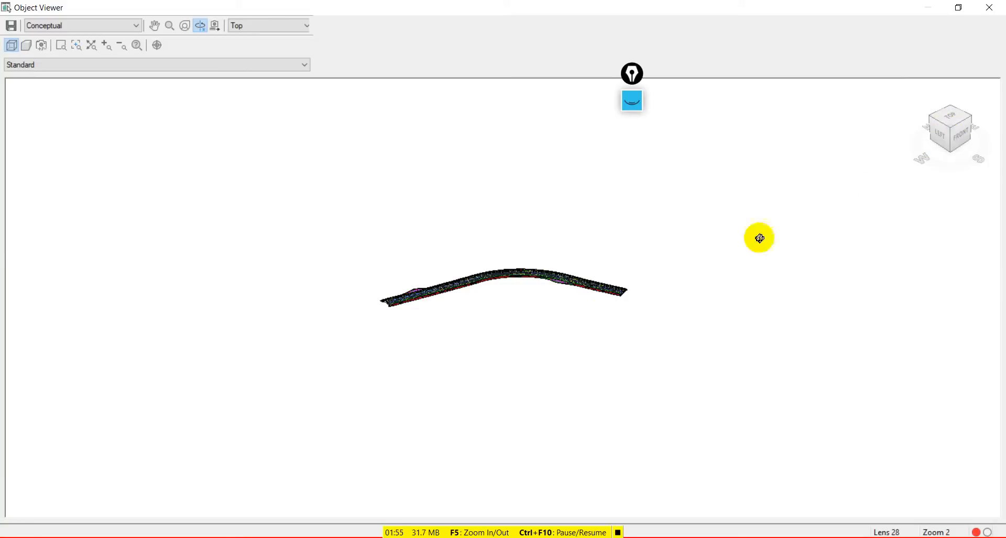
scroll(592, 287, up, 3)
scroll(818, 294, up, 2)
middle_drag(851, 303, 498, 321)
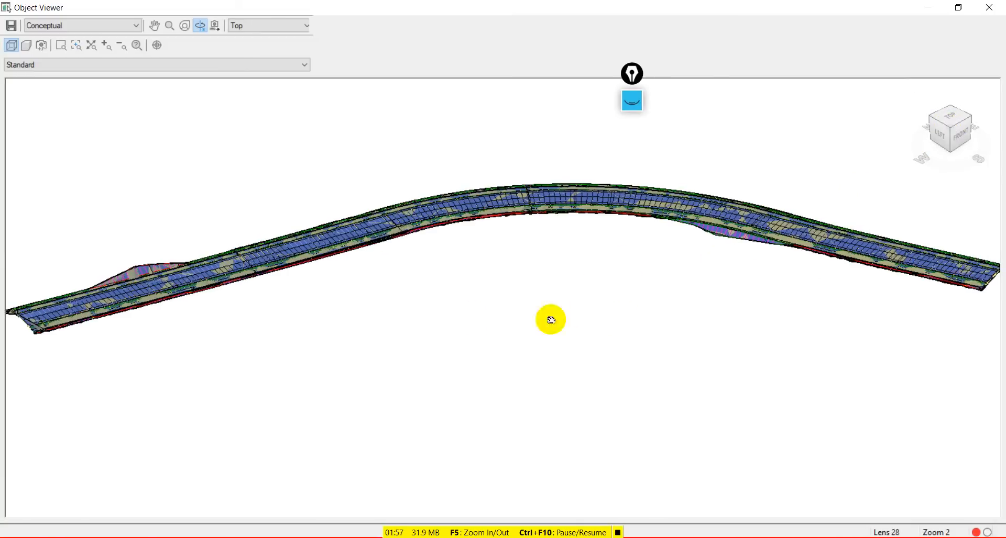
middle_drag(809, 311, 673, 306)
scroll(666, 343, up, 4)
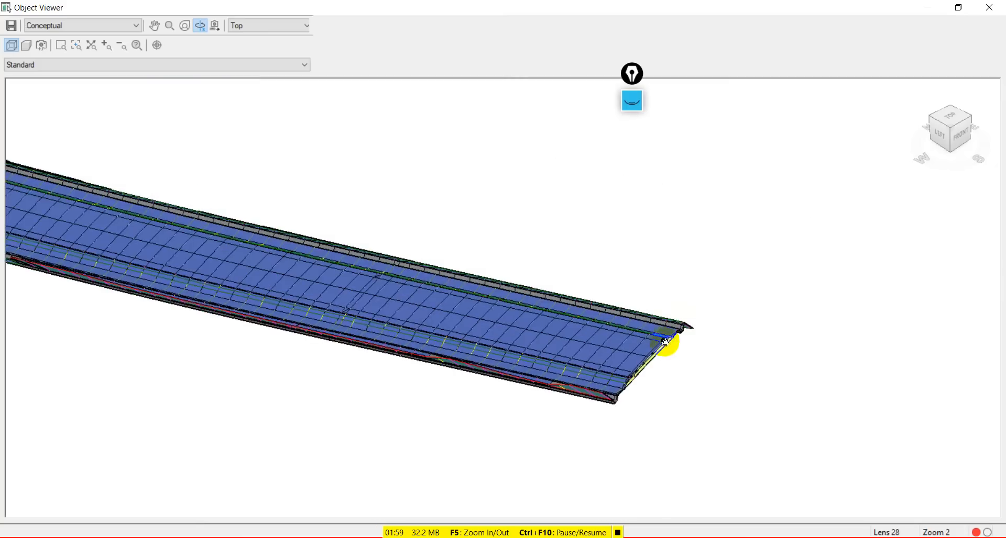
scroll(649, 396, up, 3)
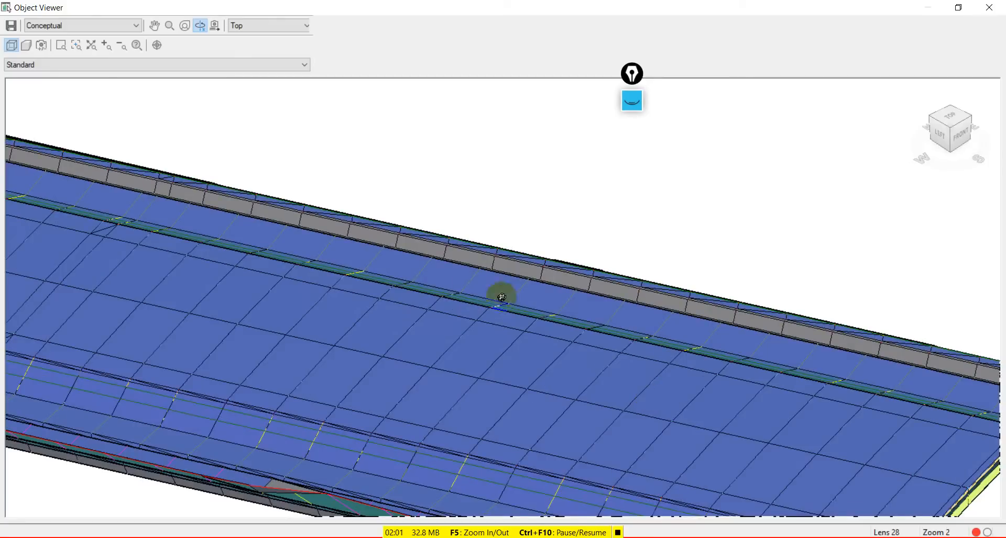
Orbit the corridor model to a low front view and examine the side slopes and pavement end at the road's start.
scroll(470, 281, down, 2)
drag(683, 450, 475, 274)
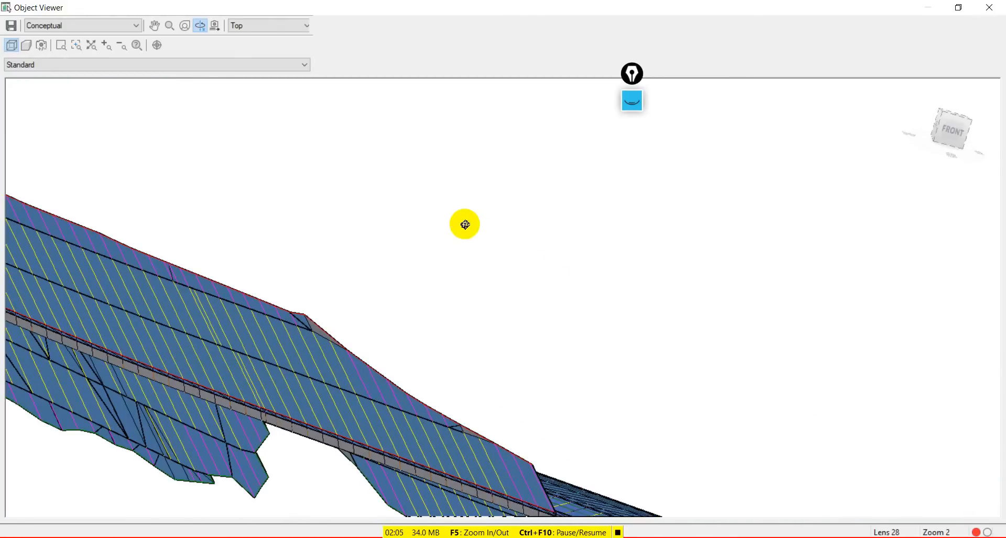
scroll(460, 231, down, 3)
scroll(469, 262, up, 3)
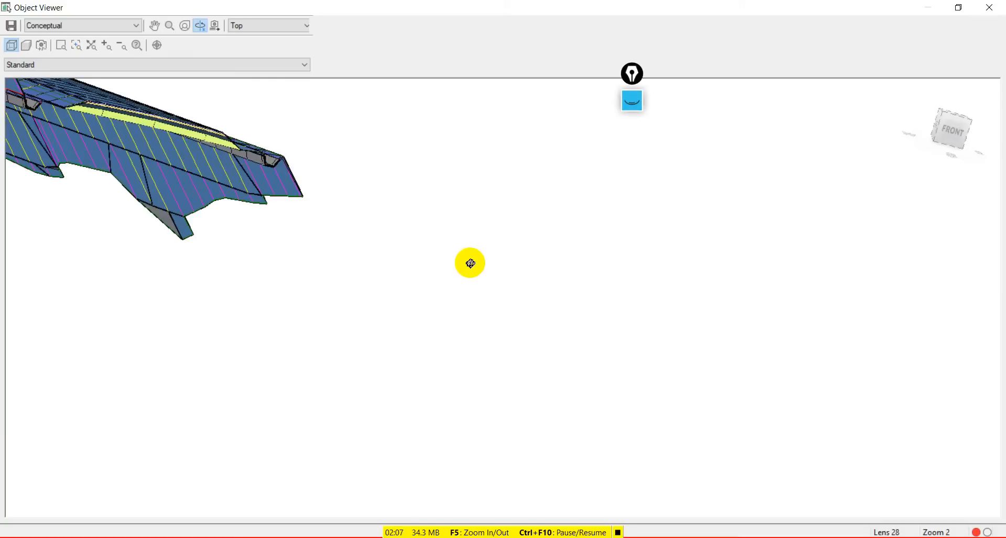
scroll(312, 227, up, 1)
scroll(522, 331, up, 2)
scroll(658, 395, up, 1)
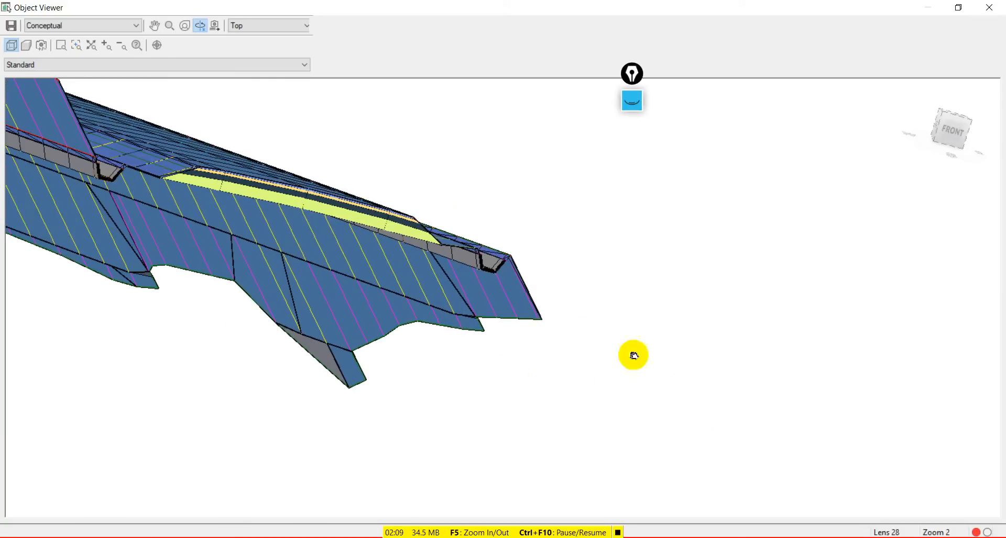
scroll(697, 376, up, 2)
View the road's cut end face straight on from the front and examine its stacked pavement layers.
click(399, 223)
drag(352, 228, 478, 304)
drag(423, 278, 396, 248)
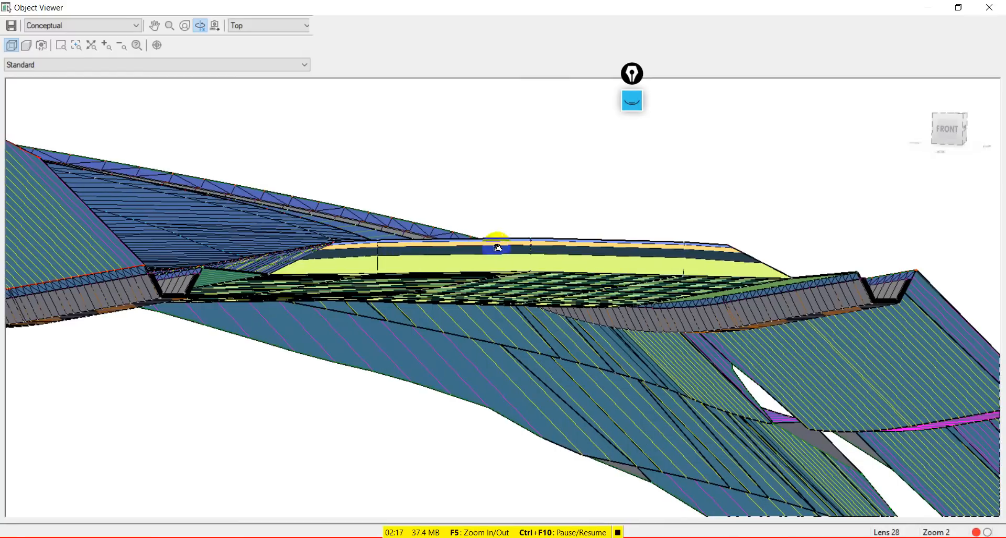
scroll(474, 252, up, 2)
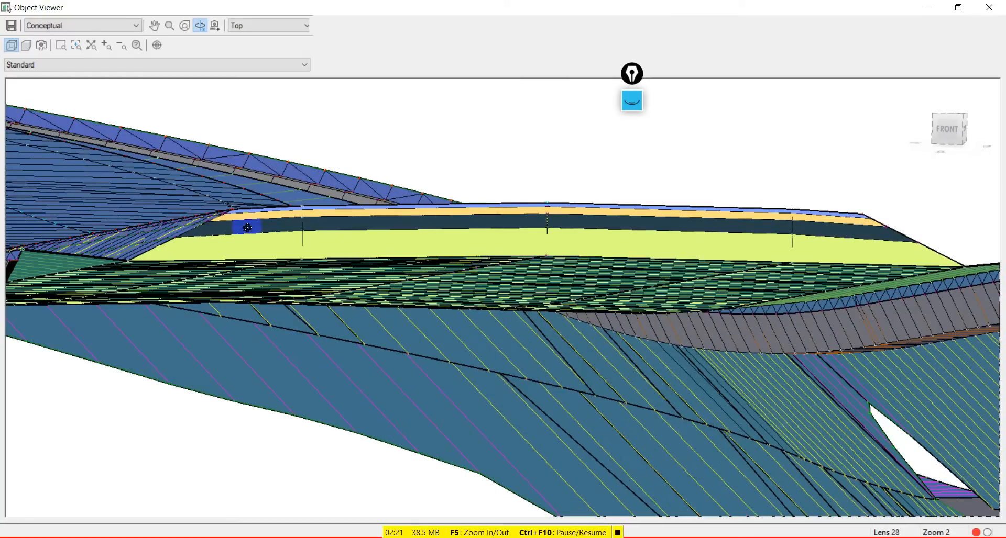
scroll(199, 231, up, 1)
scroll(207, 240, down, 1)
middle_drag(621, 238, 243, 259)
Examine the trapezoidal side ditch and its lining beside the pavement at the road's end face.
scroll(780, 312, up, 2)
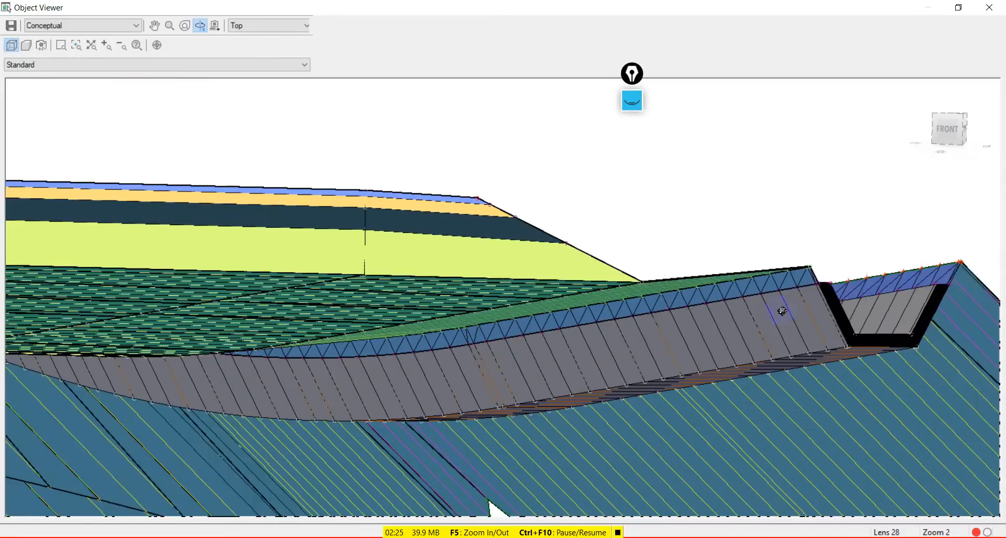
scroll(782, 311, up, 2)
middle_drag(828, 313, 338, 291)
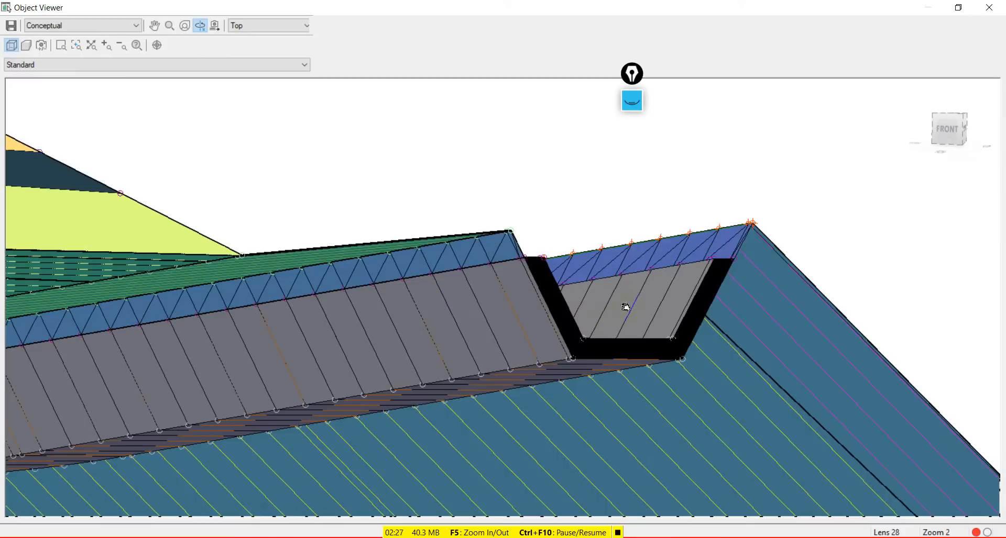
middle_drag(665, 313, 376, 248)
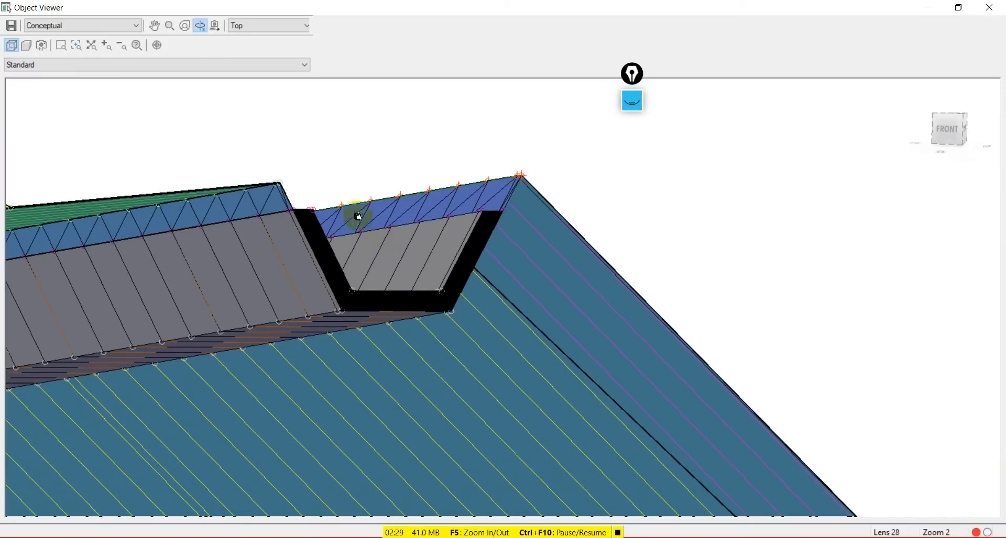
drag(332, 206, 351, 217)
Orbit the corridor to a front-right view and examine the benched side slopes on both sides of the road end.
mouse_move(500, 292)
mouse_down()
mouse_move(458, 218)
mouse_move(565, 292)
mouse_up()
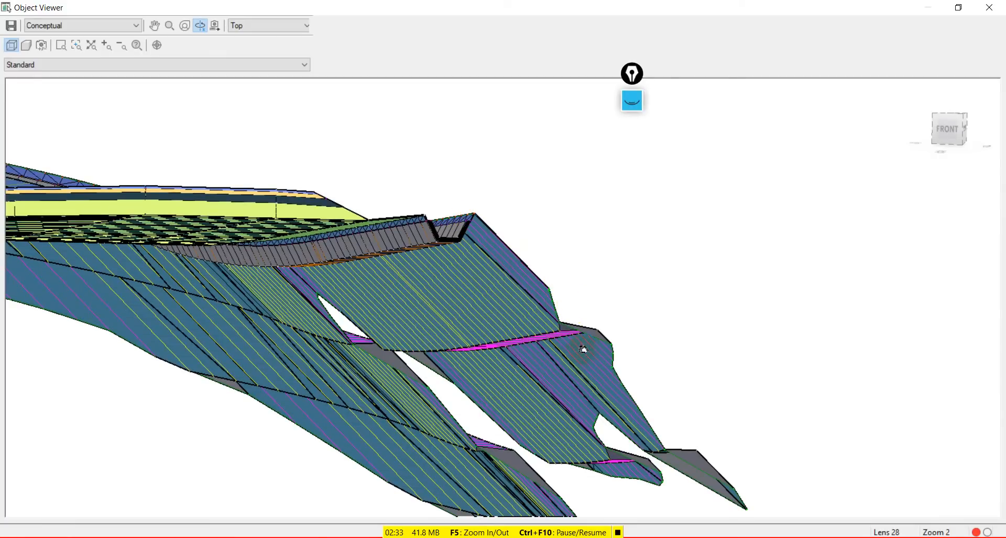
scroll(580, 344, up, 2)
mouse_move(429, 352)
mouse_down()
mouse_move(417, 354)
mouse_move(424, 359)
mouse_up()
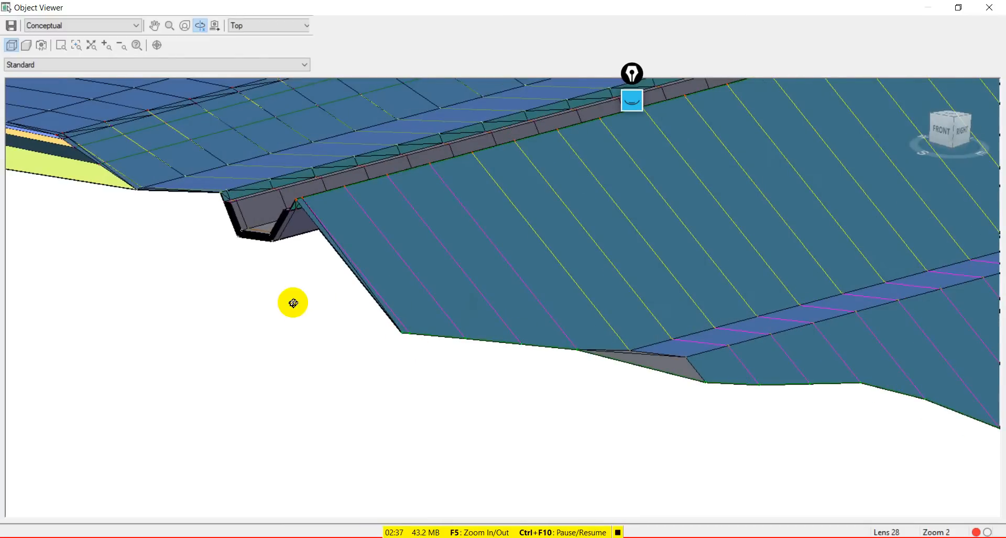
drag(293, 305, 405, 235)
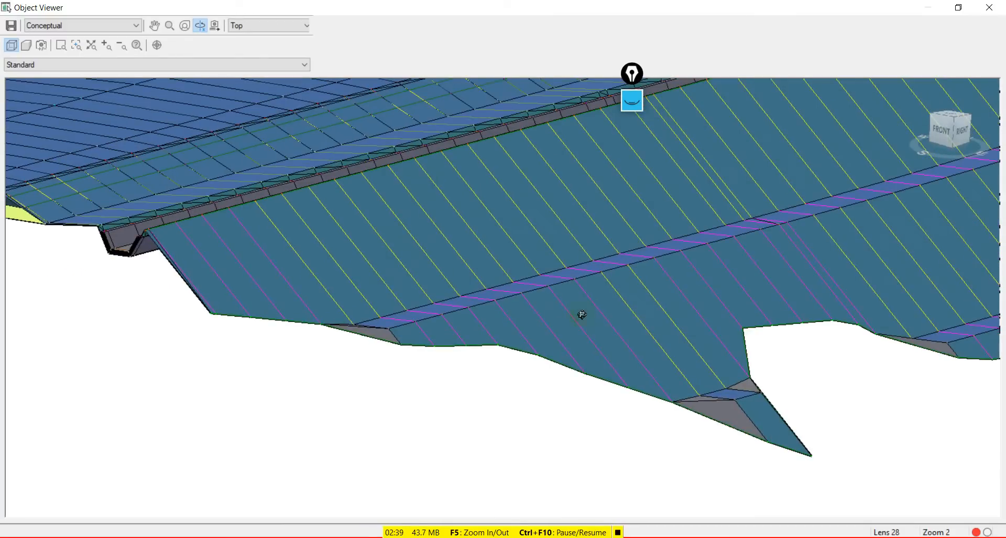
mouse_move(346, 261)
mouse_down()
mouse_move(593, 397)
mouse_move(371, 258)
mouse_up()
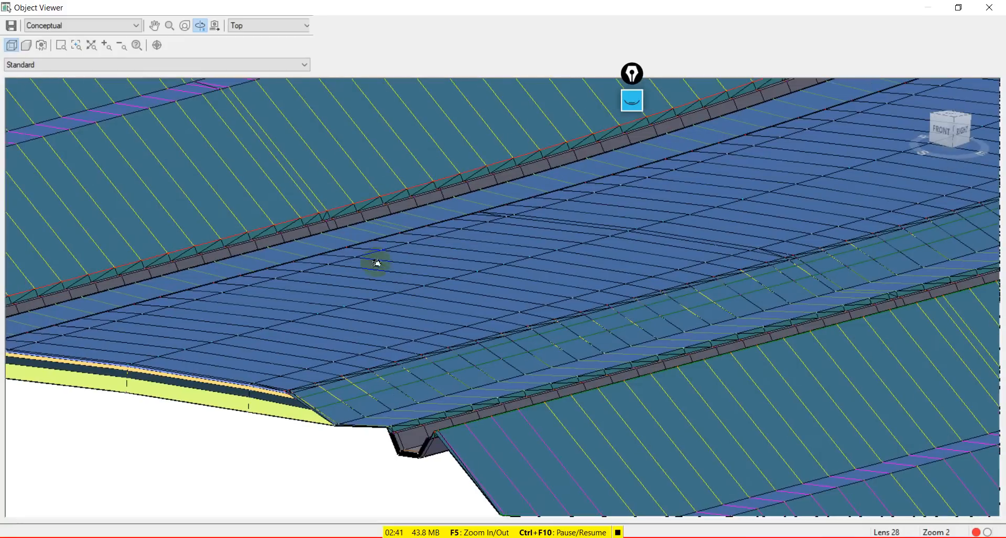
drag(293, 176, 568, 363)
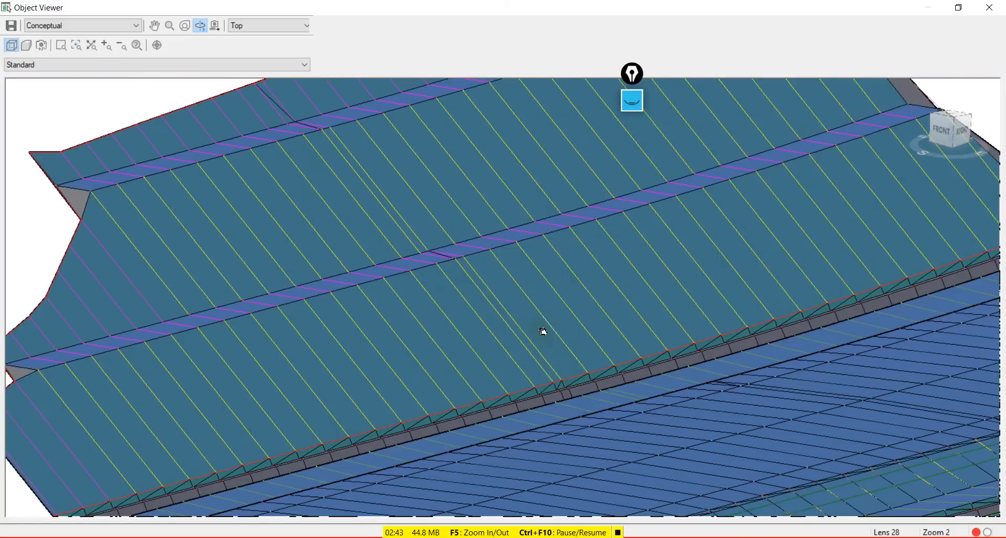
drag(470, 278, 520, 343)
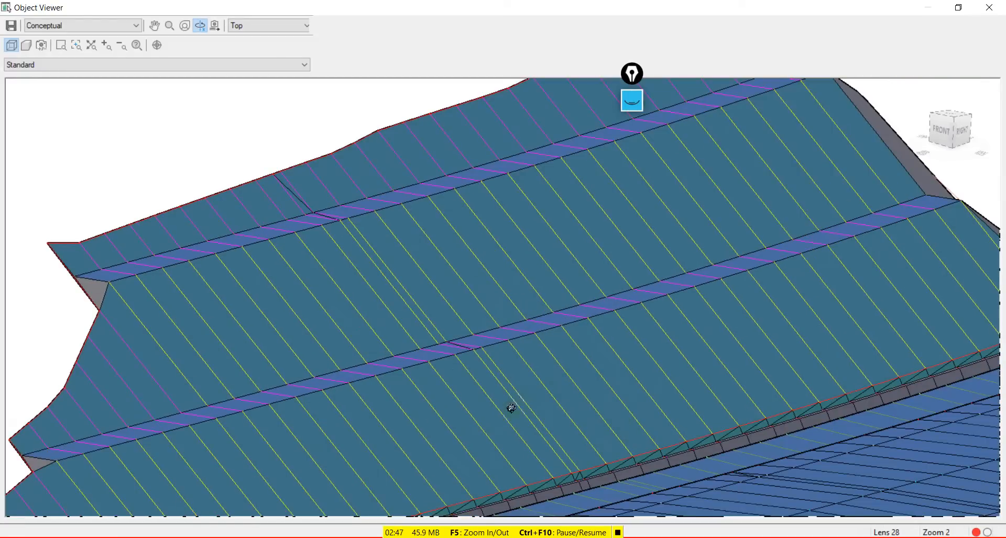
Examine the benched slopes below the outer edge of the road curve.
scroll(238, 357, down, 4)
middle_drag(822, 282, 493, 307)
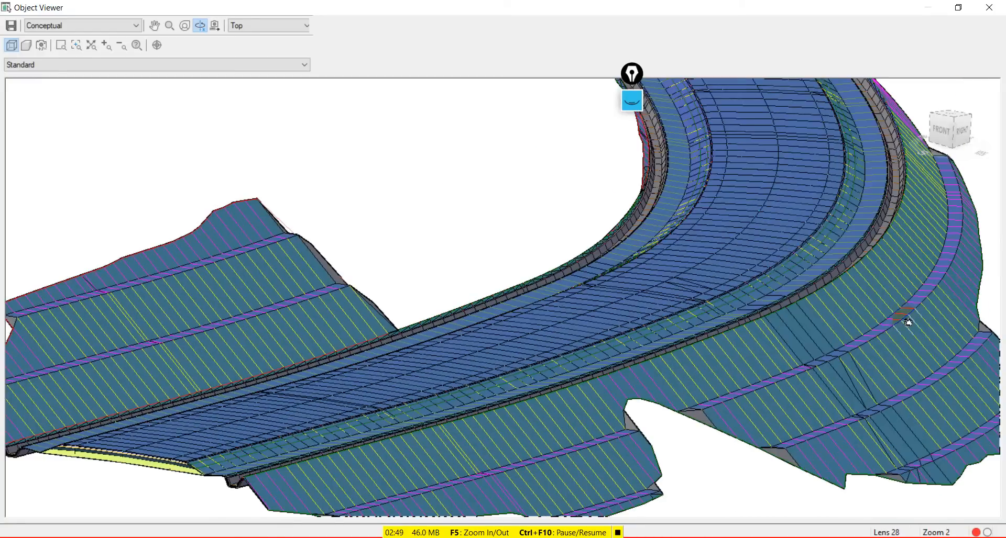
drag(579, 205, 802, 326)
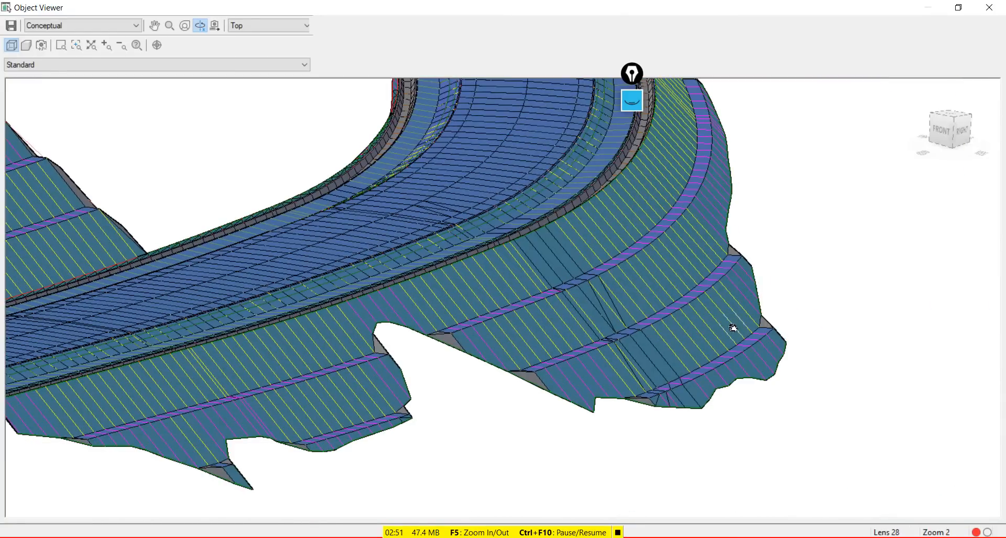
scroll(731, 327, up, 3)
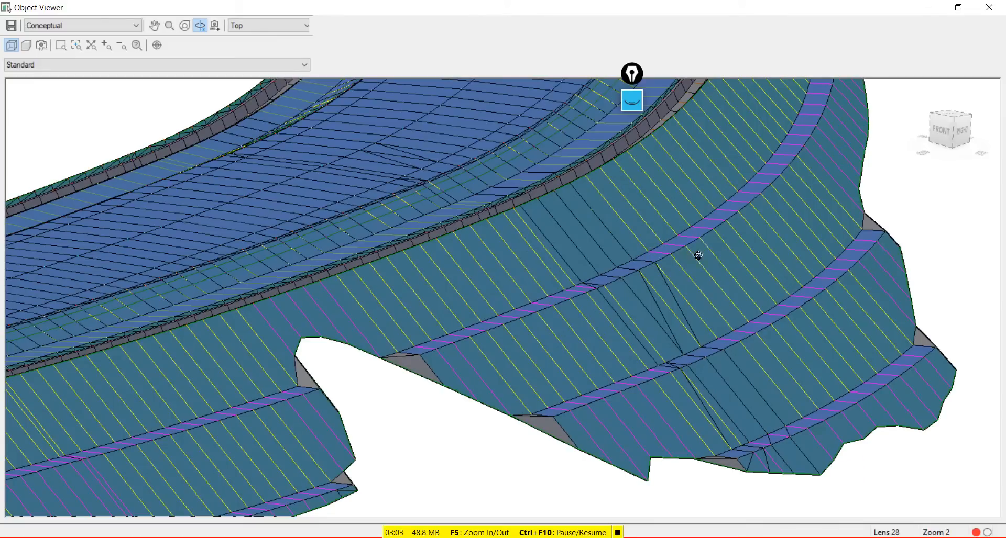
Follow the carriageway around the curve to the opposite road end, turning the model towards its right side.
scroll(750, 418, down, 4)
middle_drag(617, 316, 732, 526)
drag(471, 297, 378, 291)
middle_drag(670, 335, 323, 368)
middle_drag(749, 303, 464, 341)
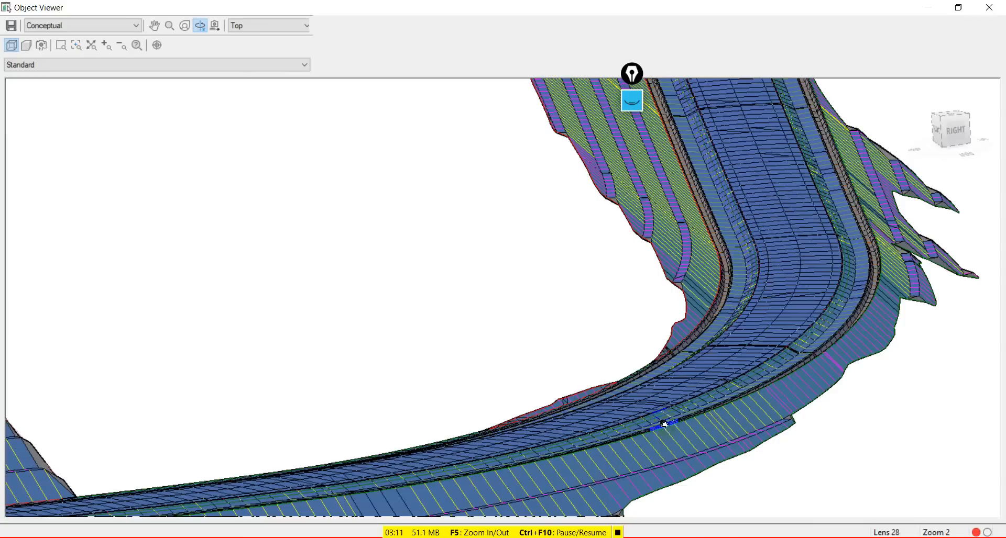
middle_drag(794, 194, 665, 428)
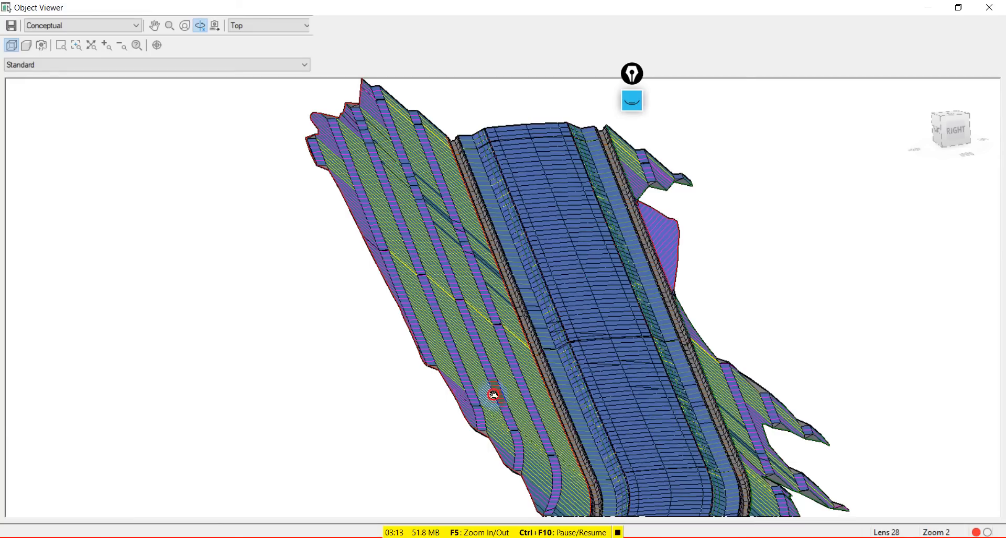
Orbit the corridor to a low right-side view and examine the tall benched cut slope beside the far road end.
drag(494, 397, 489, 386)
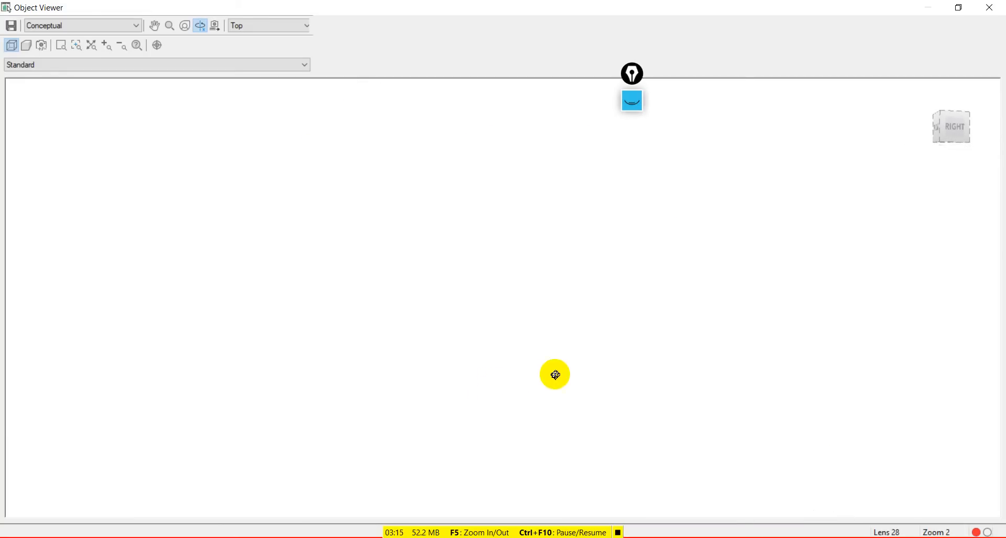
right_click(629, 355)
click(543, 292)
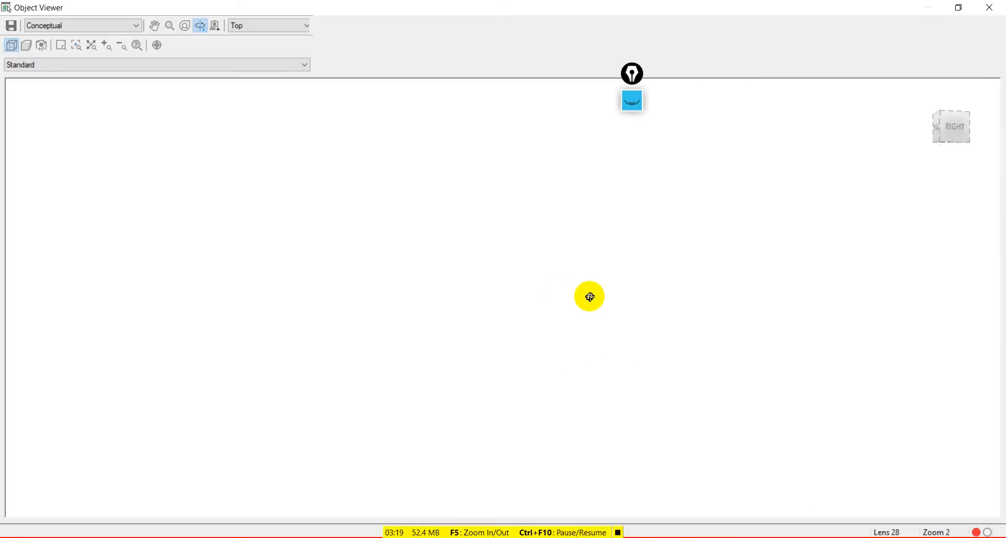
drag(589, 297, 569, 247)
scroll(602, 216, up, 5)
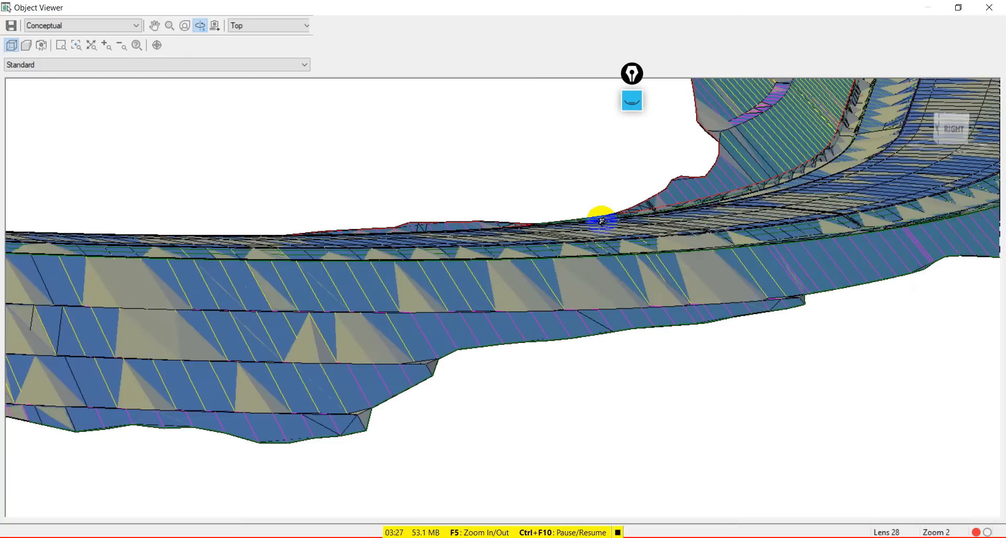
middle_drag(647, 213, 317, 433)
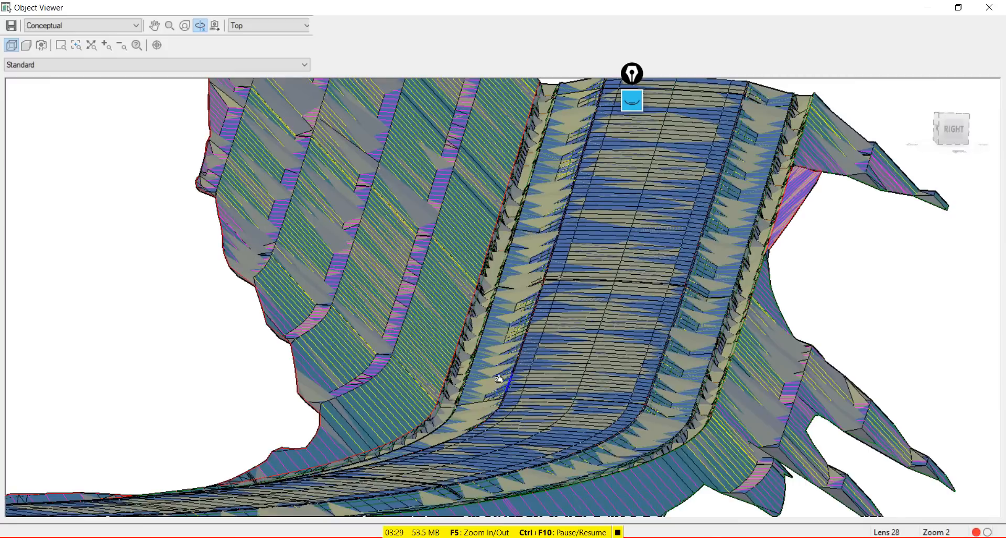
drag(500, 388, 486, 267)
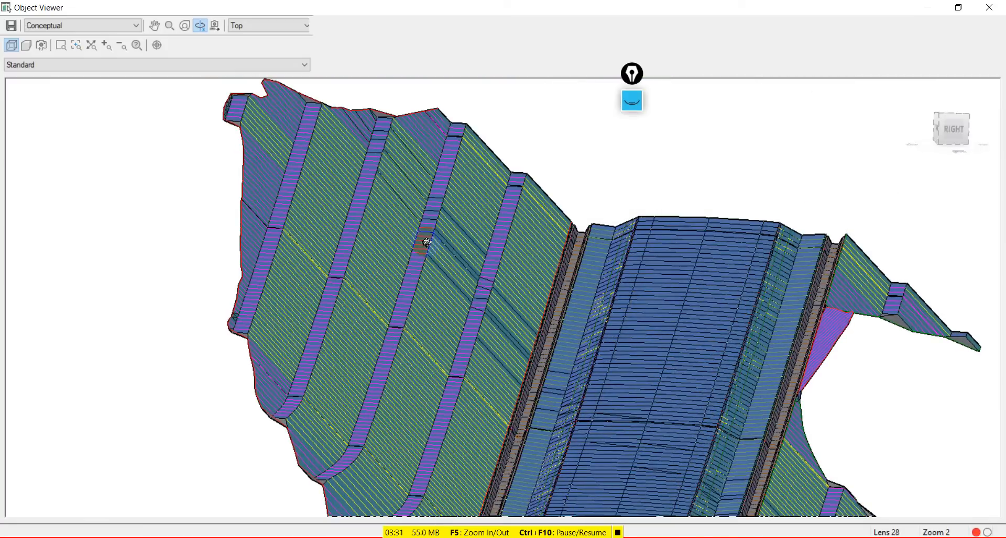
drag(428, 303, 477, 281)
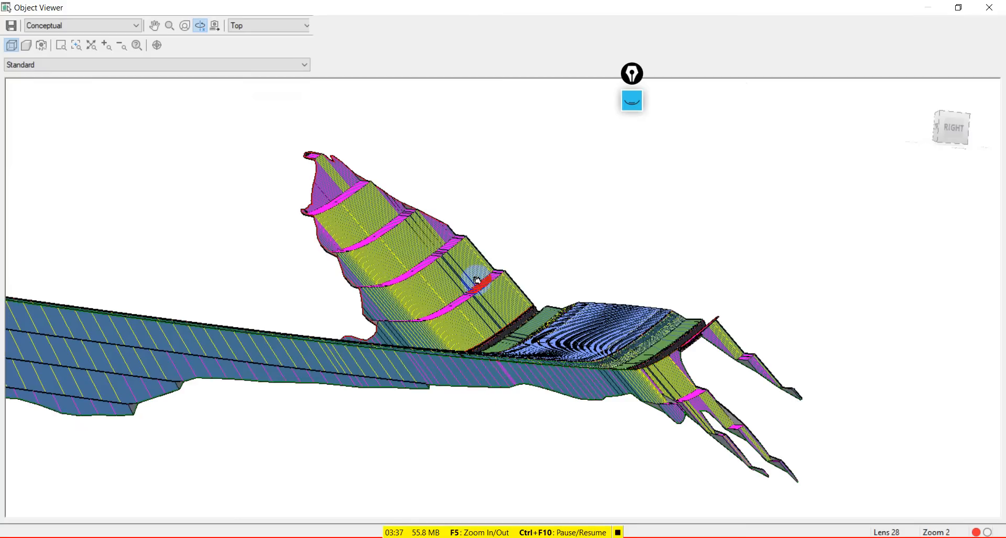
Examine the individual benches and slope faces of the tall cut slope up close.
scroll(460, 275, up, 2)
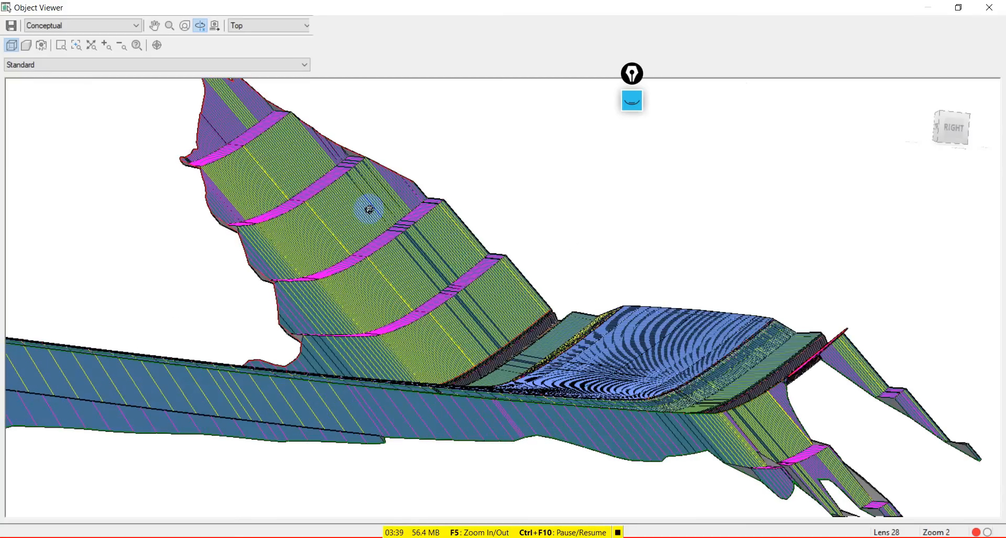
scroll(370, 212, up, 2)
middle_drag(478, 308, 539, 345)
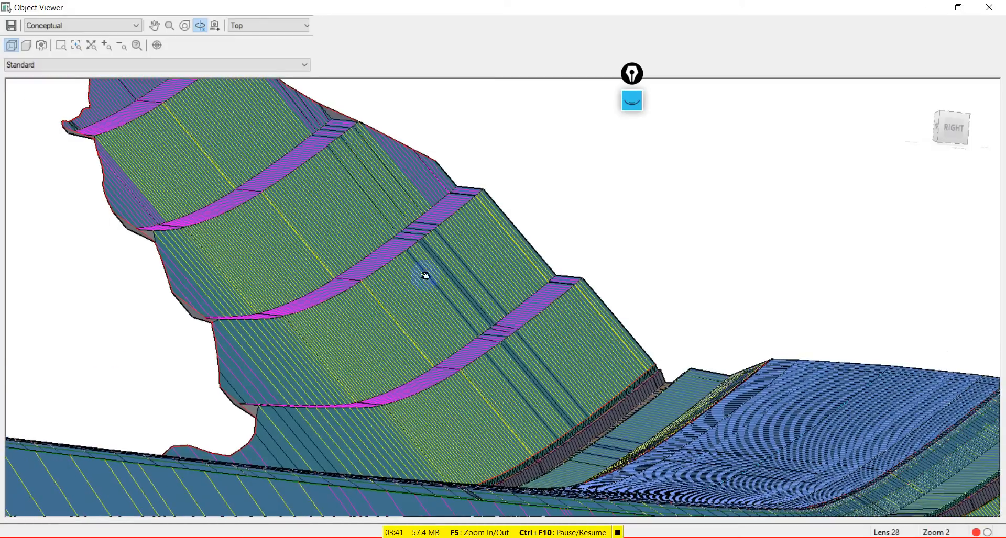
click(600, 295)
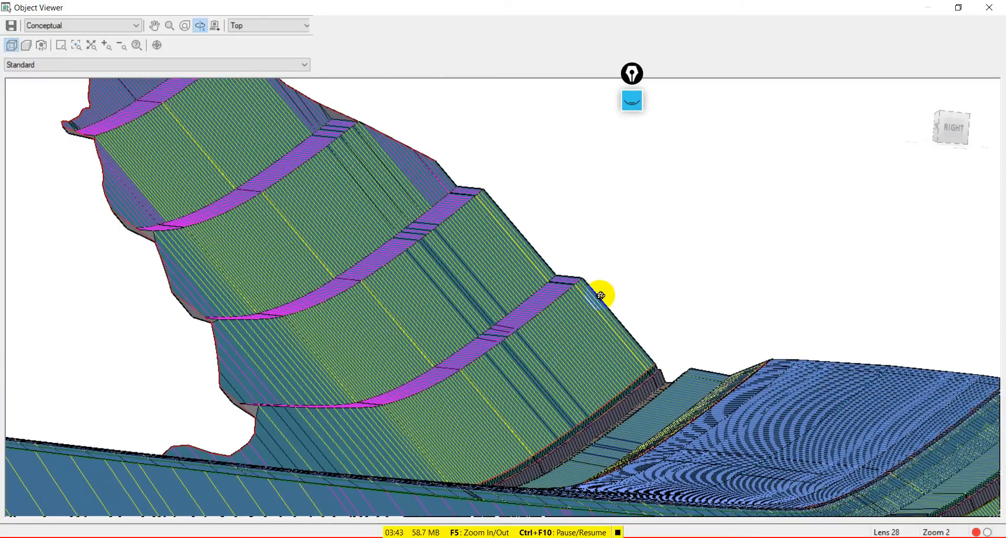
Review the corridor once more from the right side, and close the Object Viewer.
scroll(608, 290, down, 2)
scroll(736, 304, down, 2)
drag(308, 365, 691, 282)
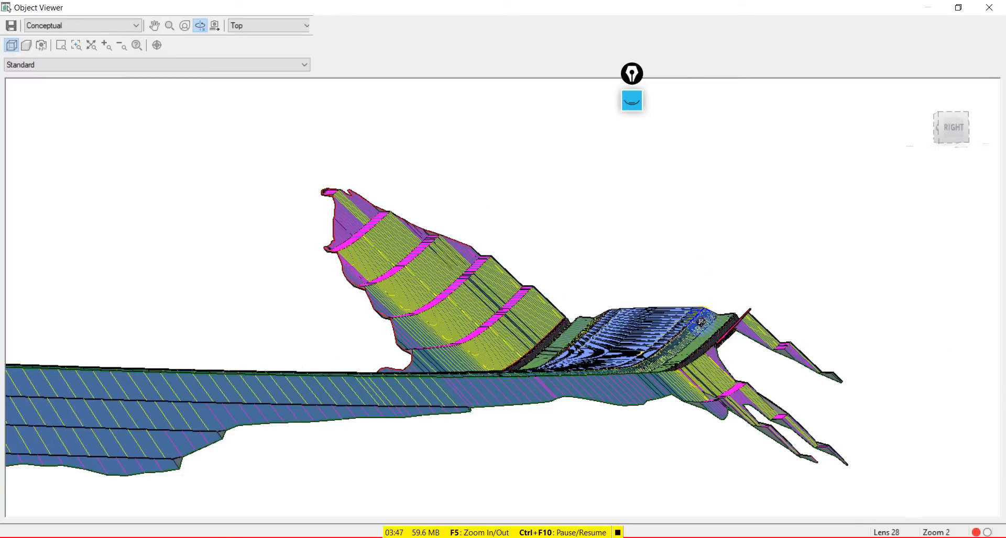
scroll(709, 306, down, 1)
scroll(703, 276, down, 2)
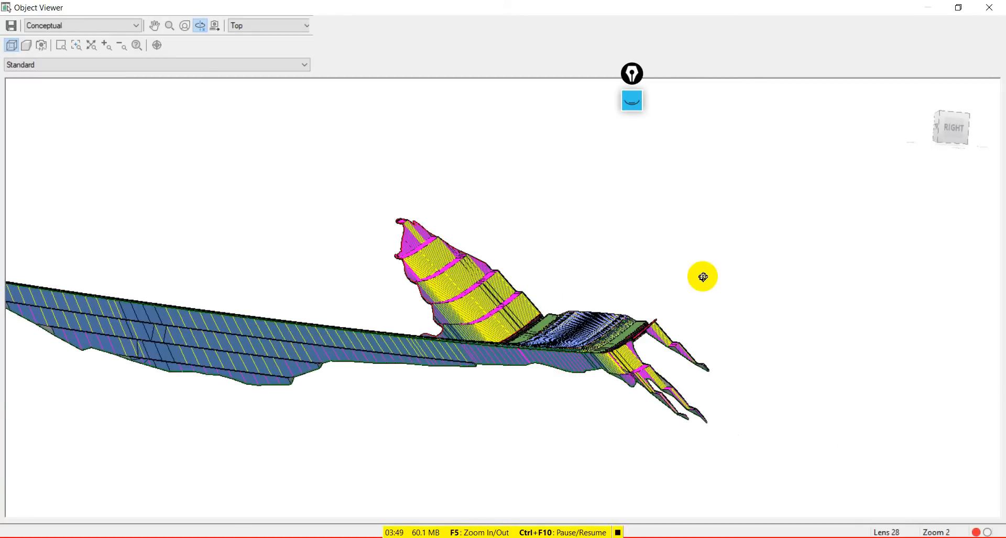
right_click(703, 276)
click(712, 279)
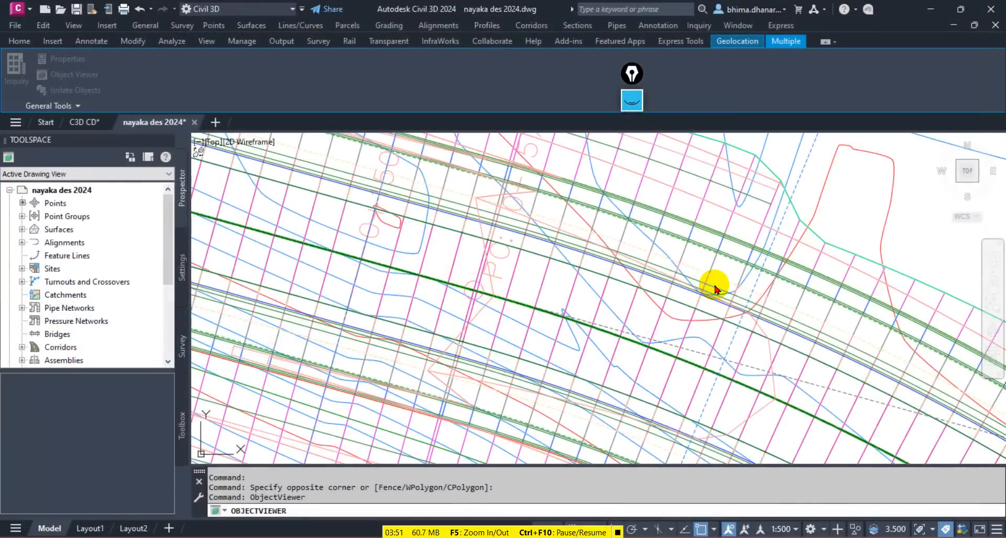
Switch to the C3D CD drawing and examine its road alignment and the assembly with DaylightBench slopes.
click(82, 122)
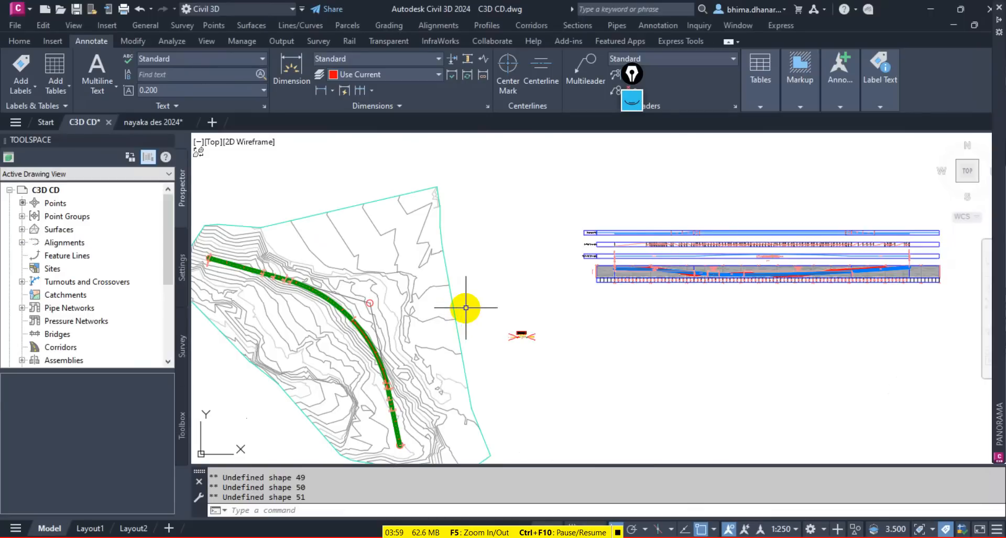
scroll(339, 304, up, 2)
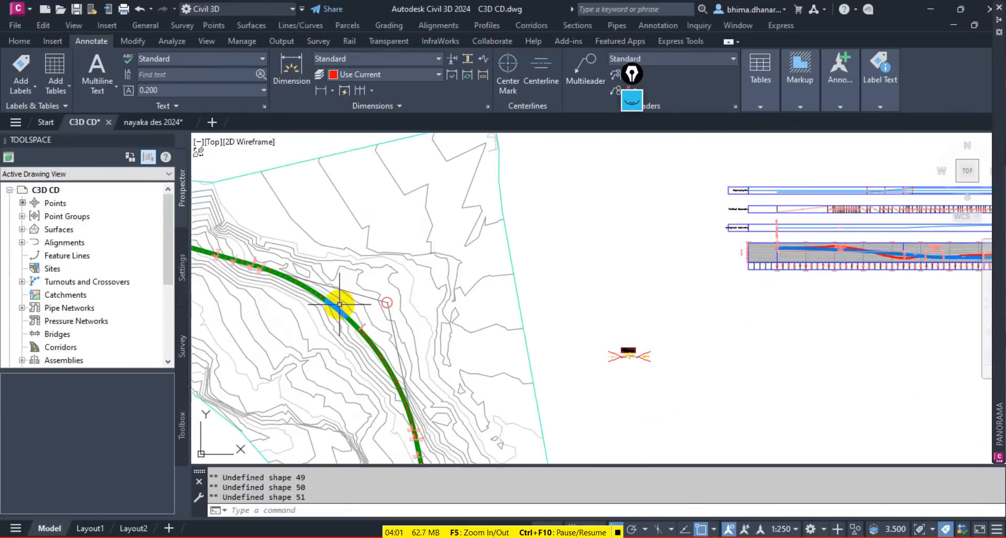
scroll(623, 356, up, 4)
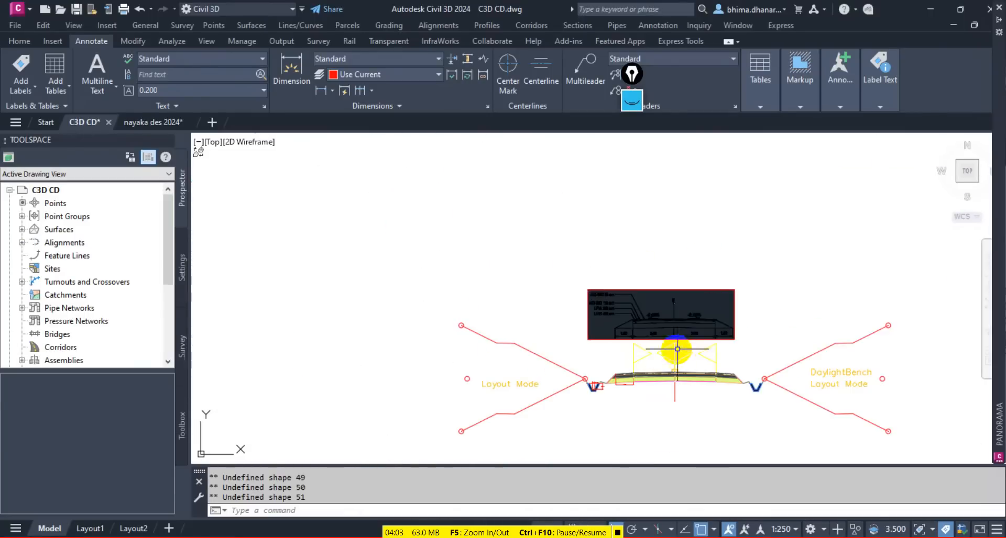
scroll(659, 335, down, 5)
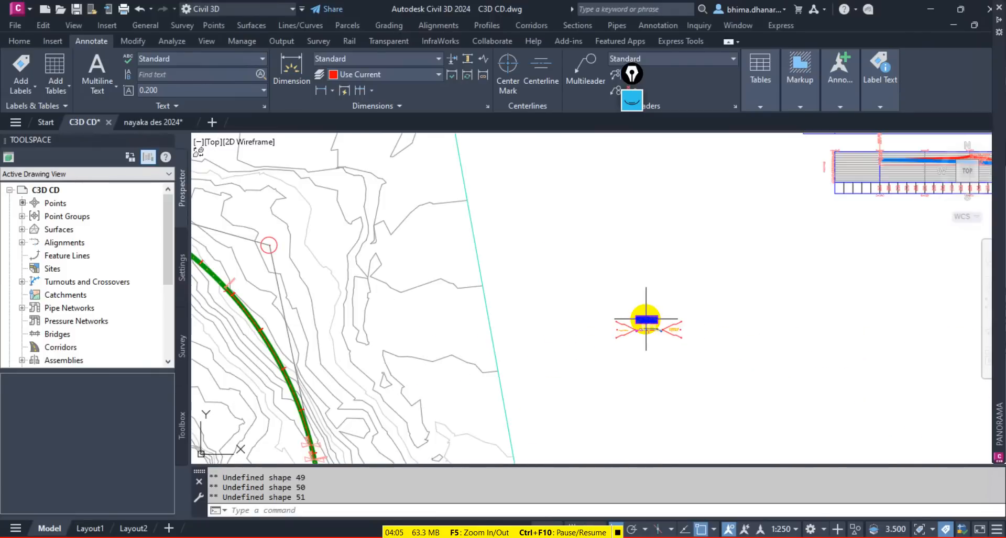
Start creating a new corridor and name it Corridor Jalan Rencana.
click(14, 44)
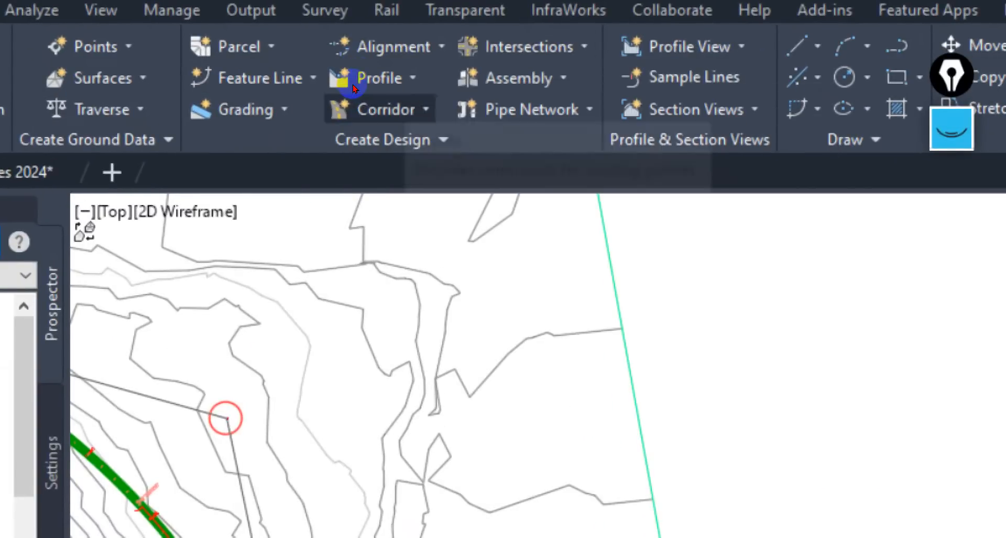
click(369, 96)
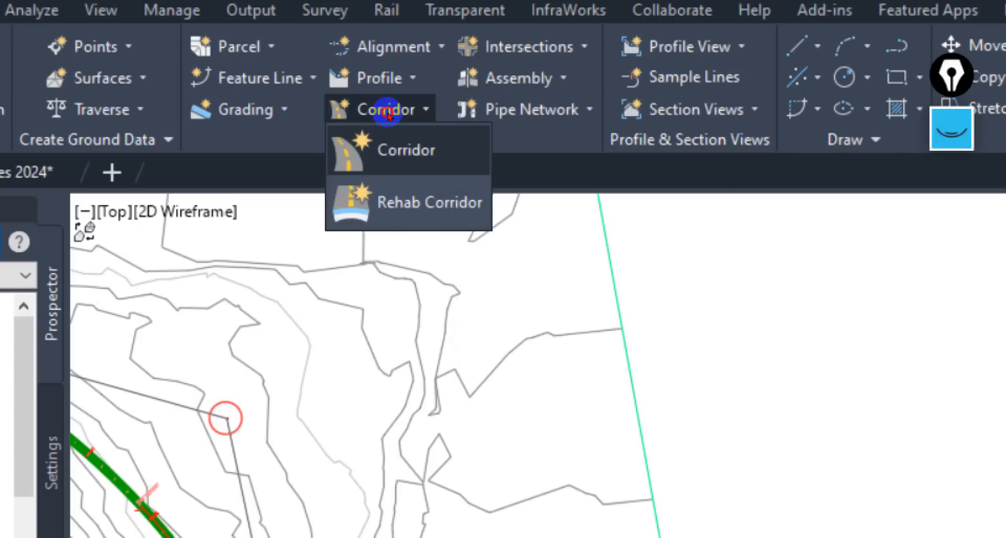
click(388, 117)
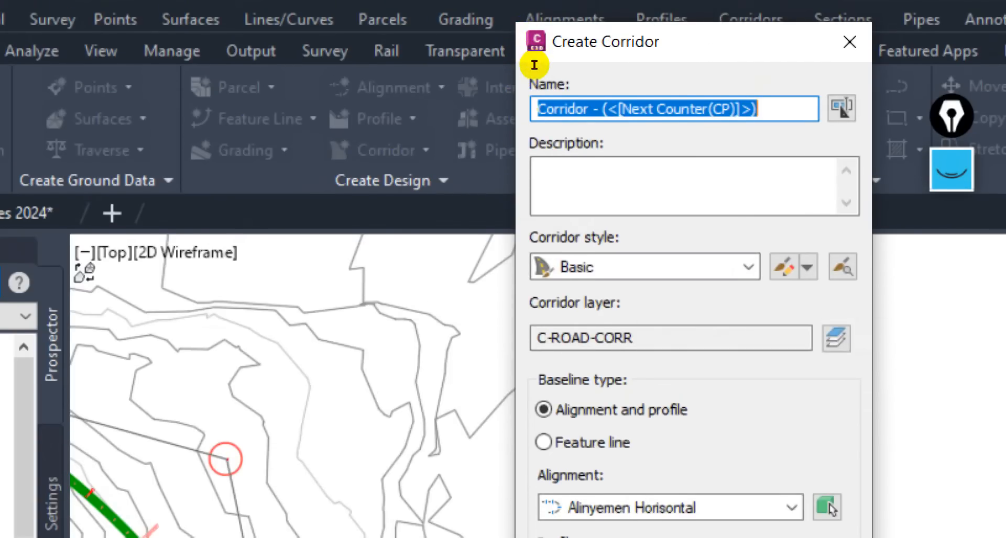
key(End)
key(ctrl+shift+Left)
key(ctrl+shift+Left)
key(ctrl+shift+Left)
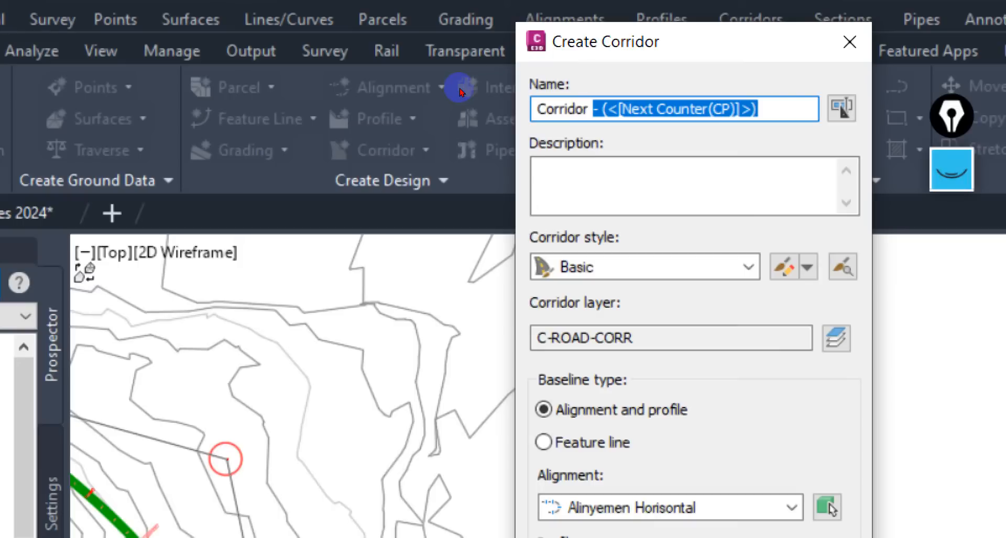
text(Jalan)
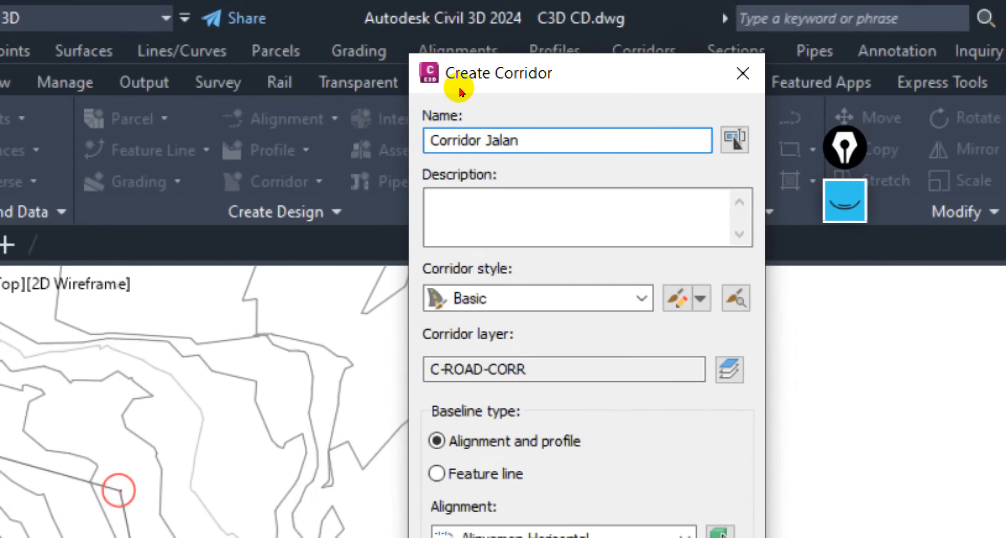
text( Rencana)
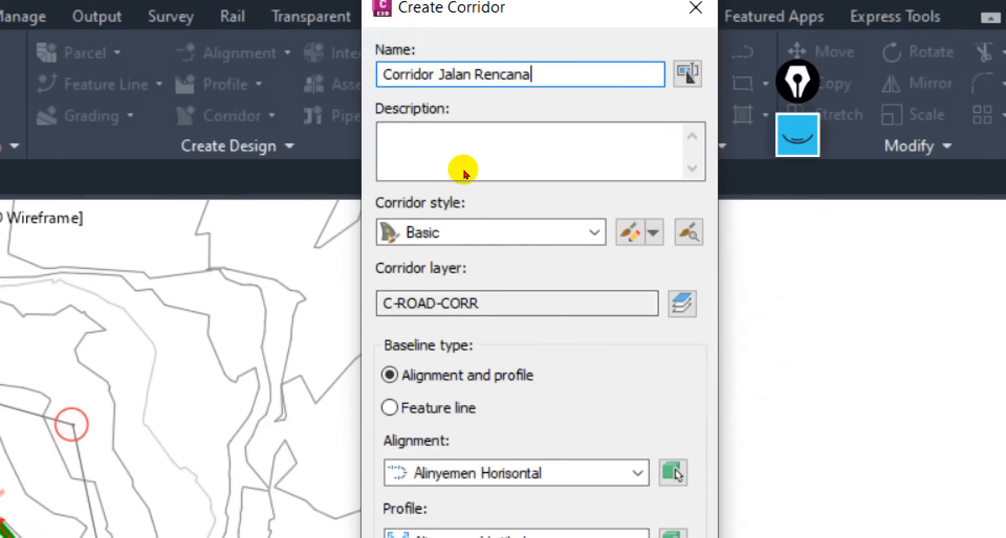
Set the corridor's baseline to alignment Alinyemen Horisontal and profile Alinyemen Vertikal.
click(466, 127)
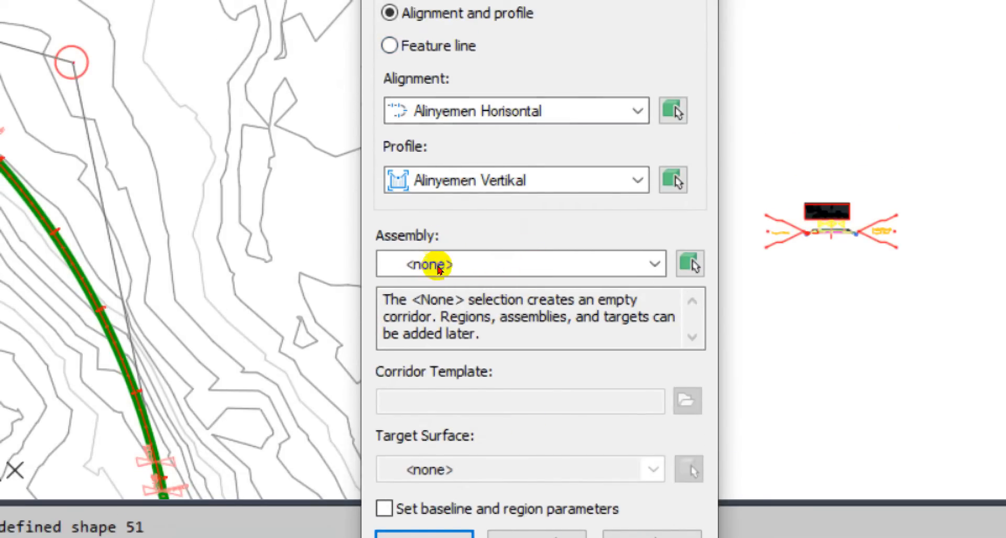
click(637, 111)
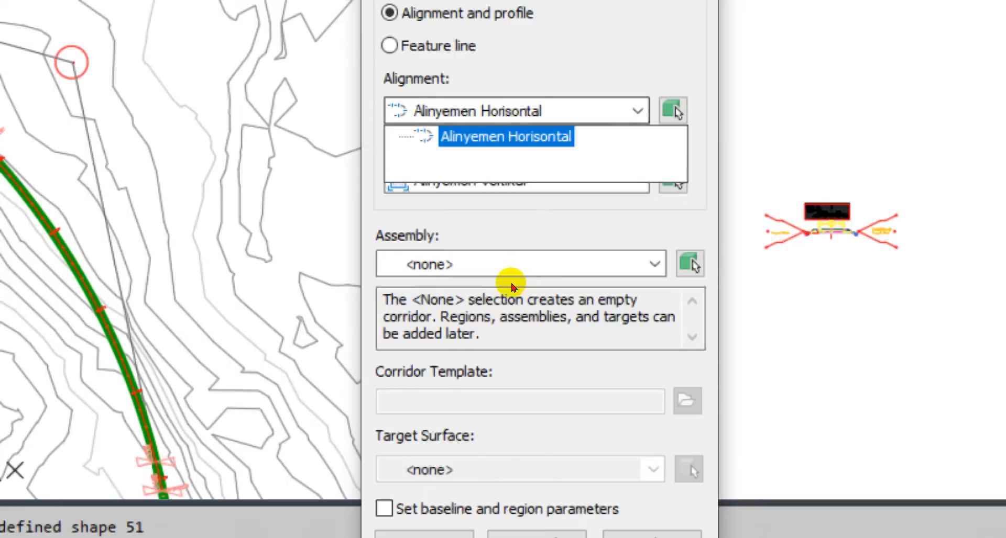
click(539, 137)
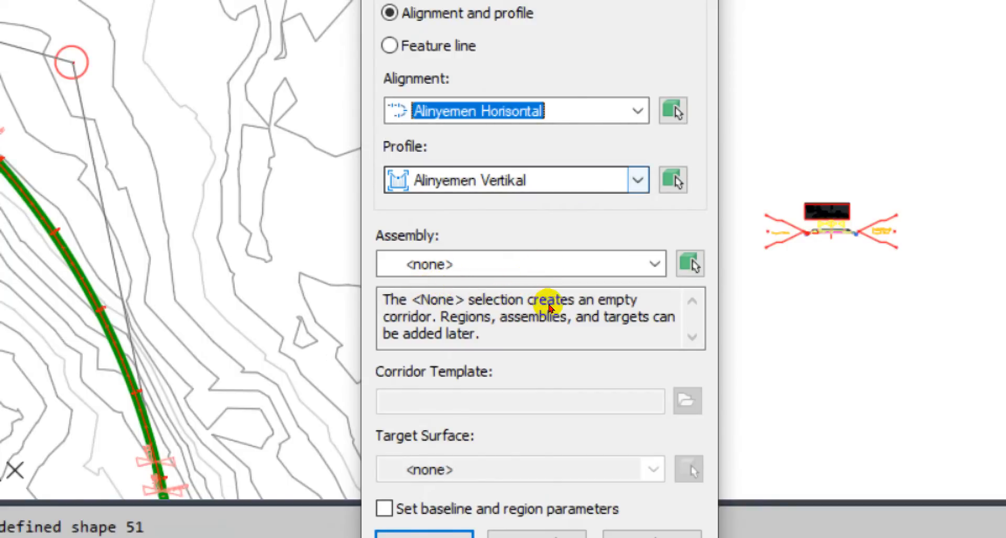
click(637, 180)
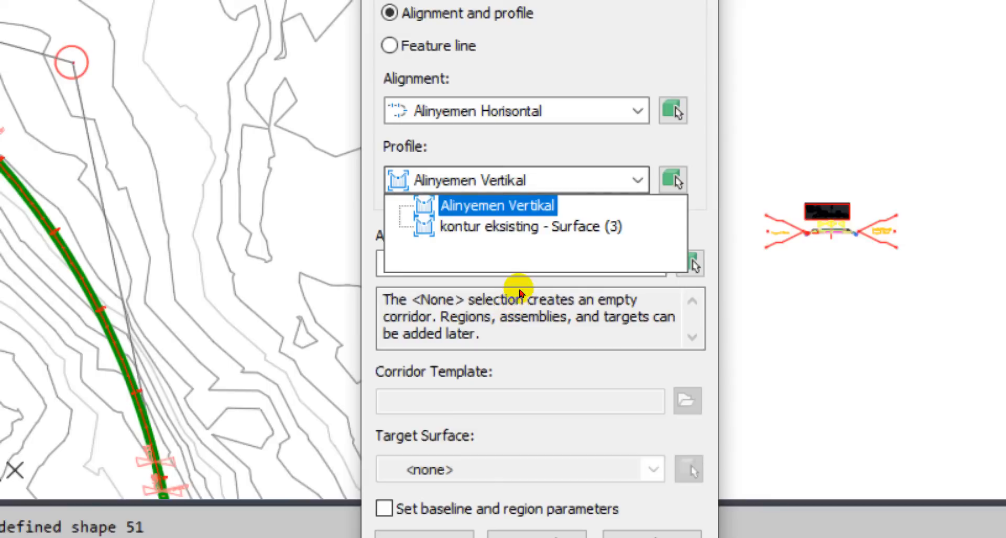
click(520, 287)
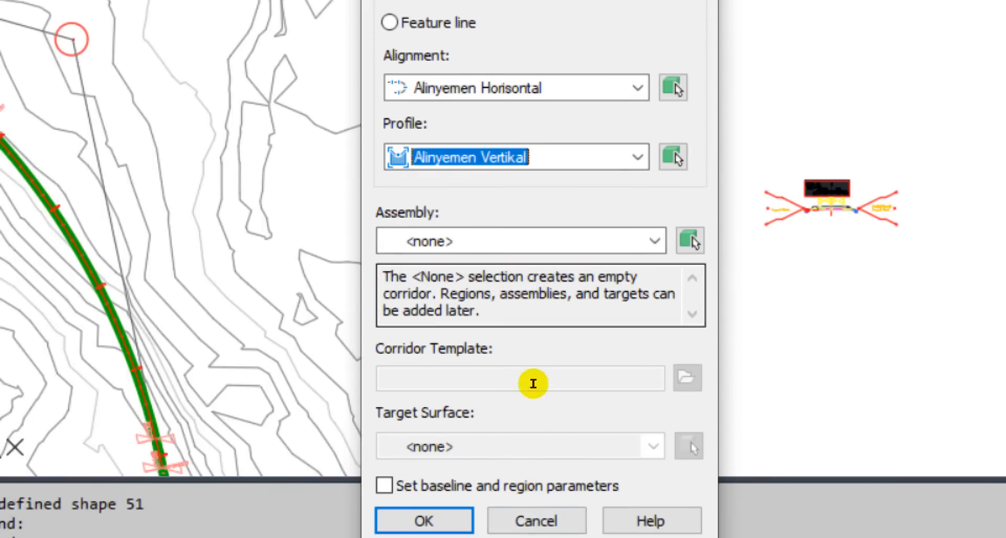
Assign Assembly Jalan Type 1 as the corridor's assembly.
click(558, 346)
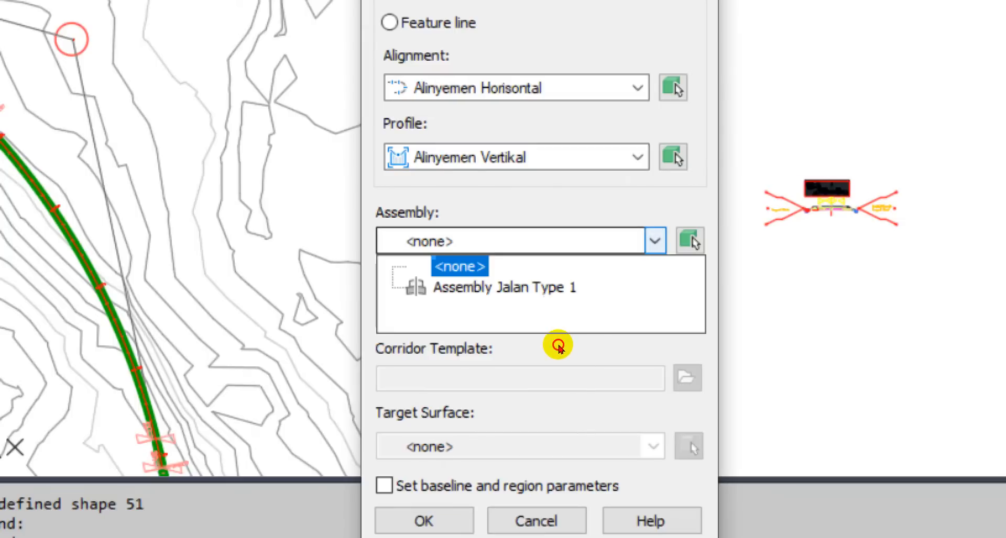
key(Down)
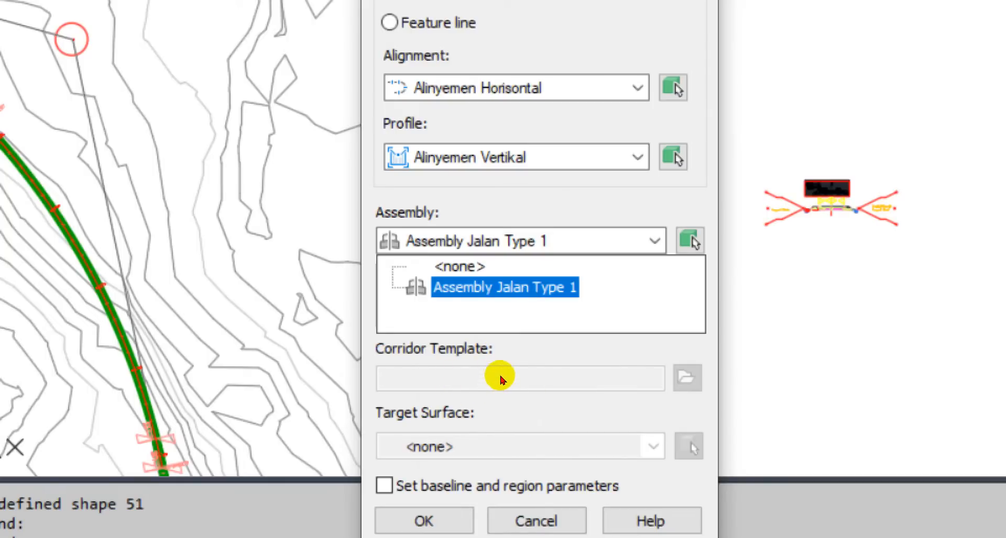
key(Up)
key(Return)
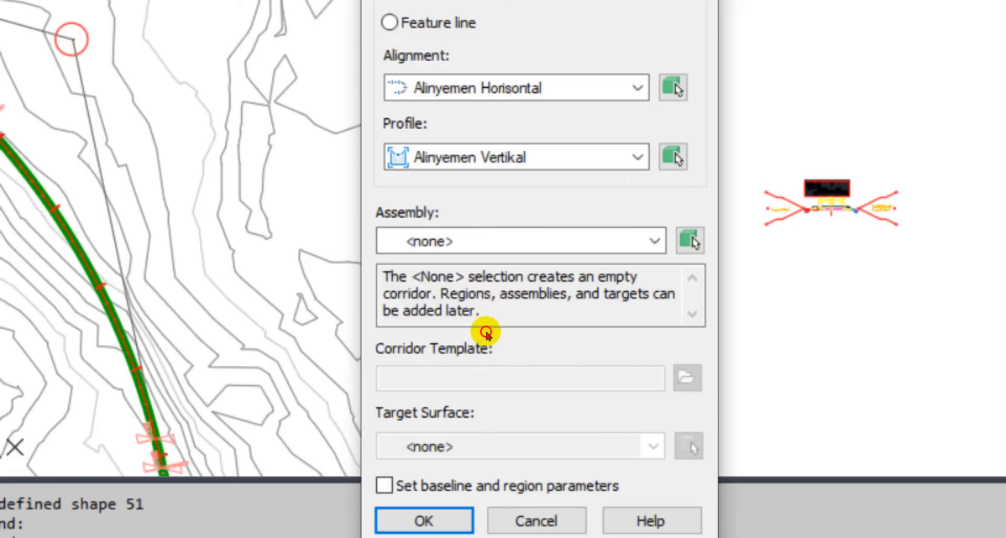
key(alt+Down)
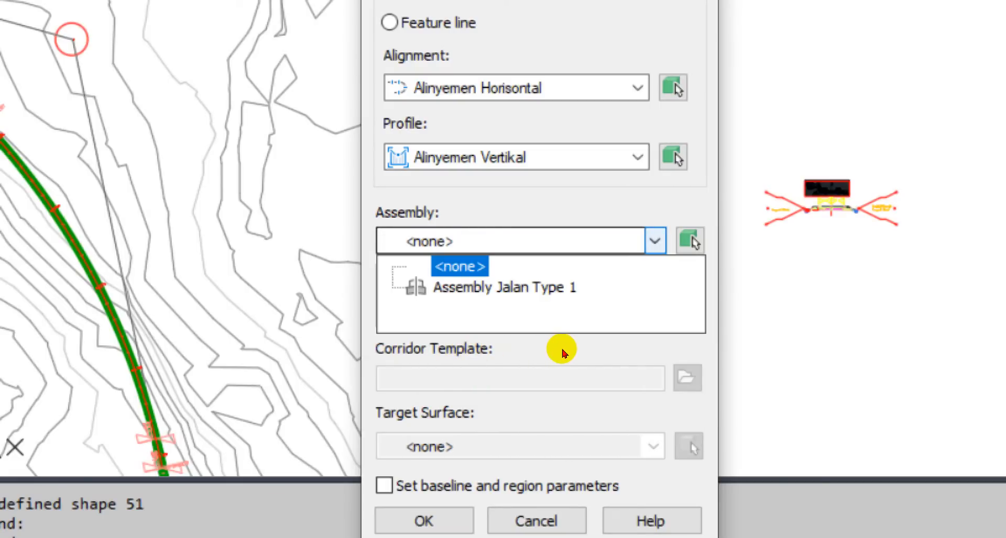
key(Down)
key(Return)
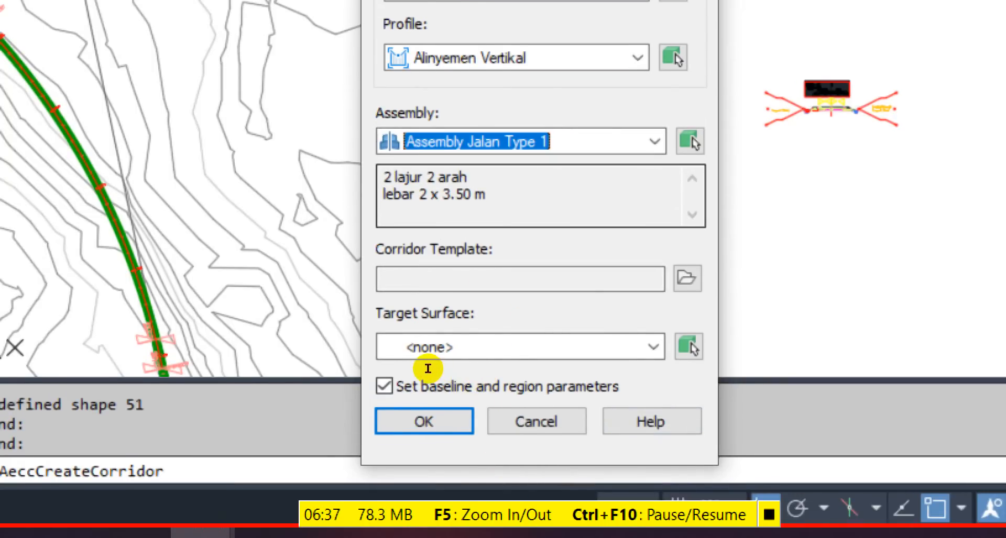
drag(424, 366, 469, 367)
click(480, 375)
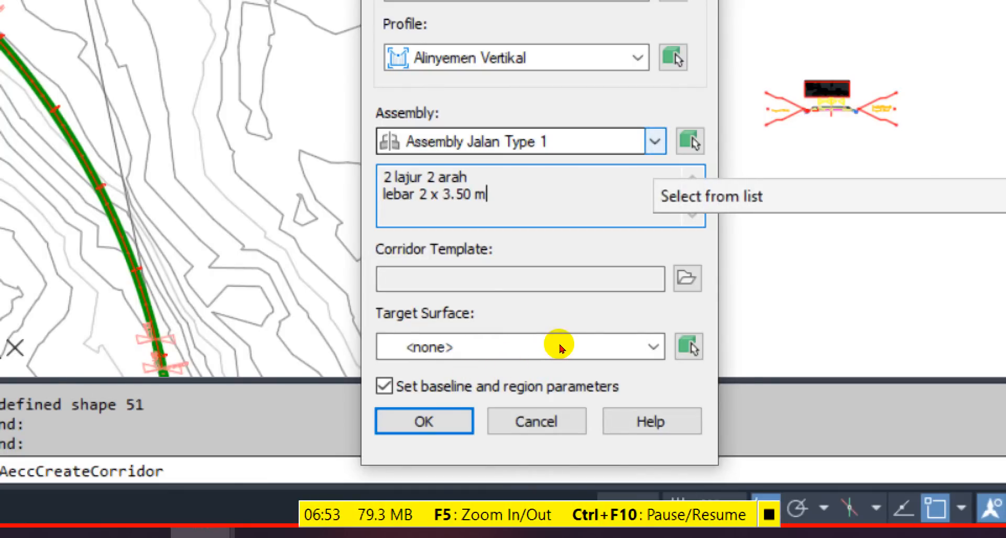
click(655, 142)
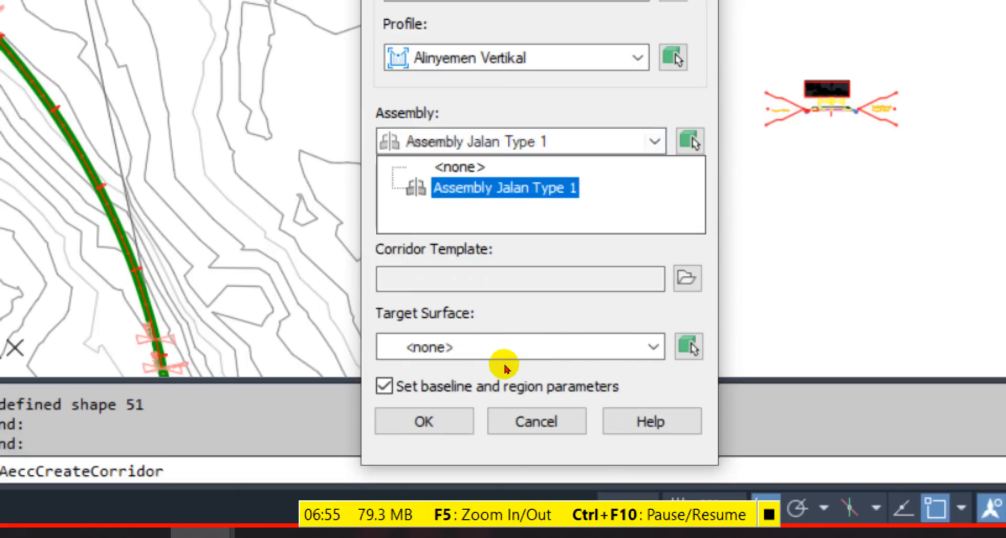
click(505, 189)
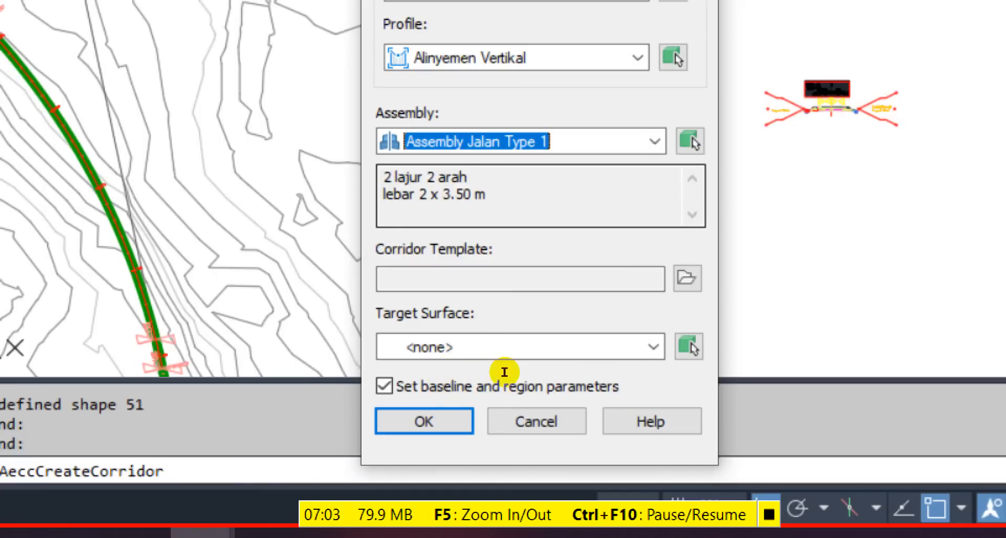
key(Tab)
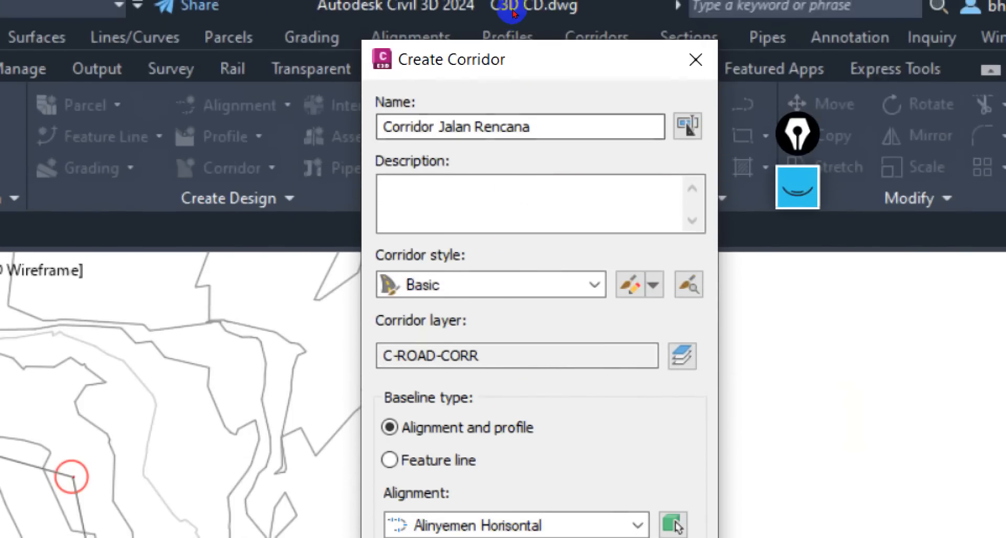
Set the corridor's target surface to kontur eksisting.
drag(507, 58, 509, 7)
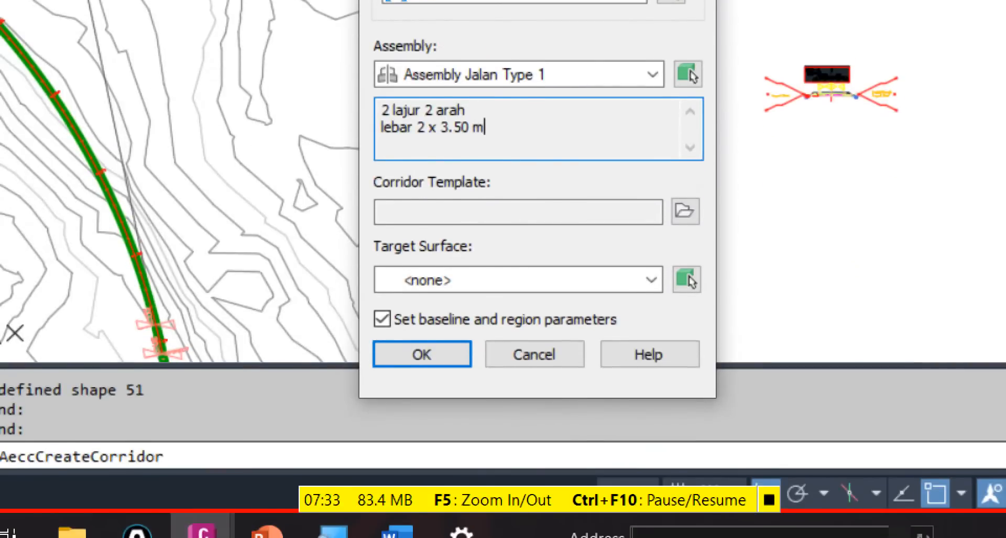
click(651, 280)
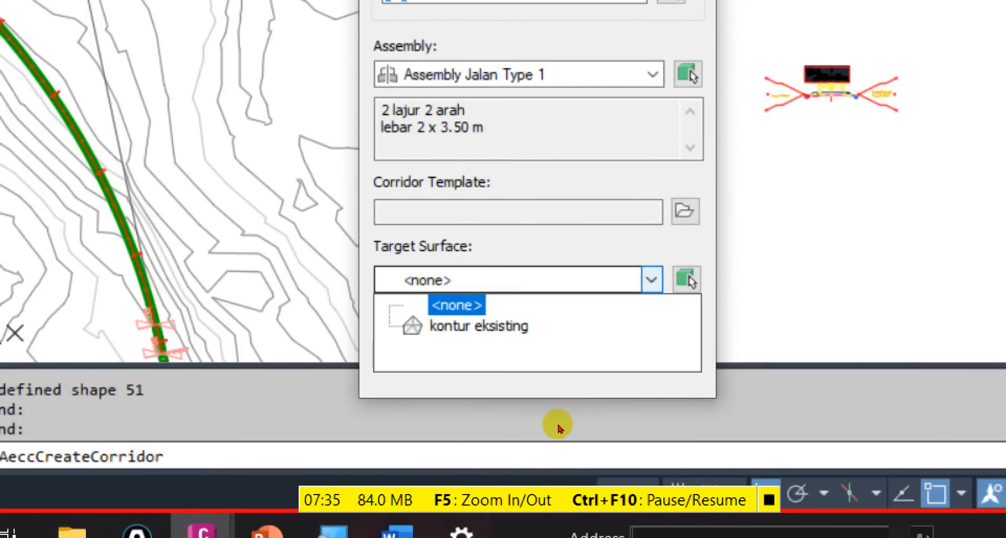
click(493, 326)
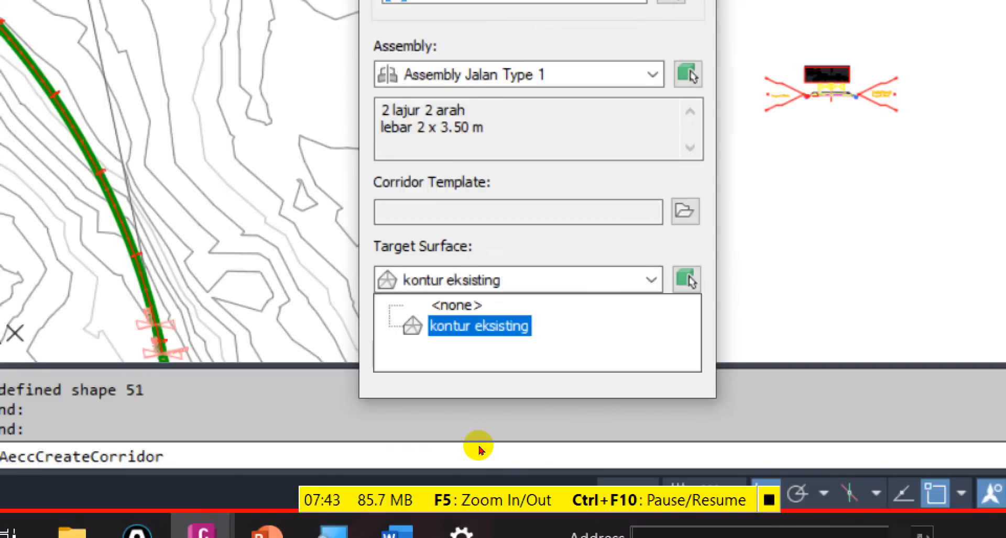
key(Return)
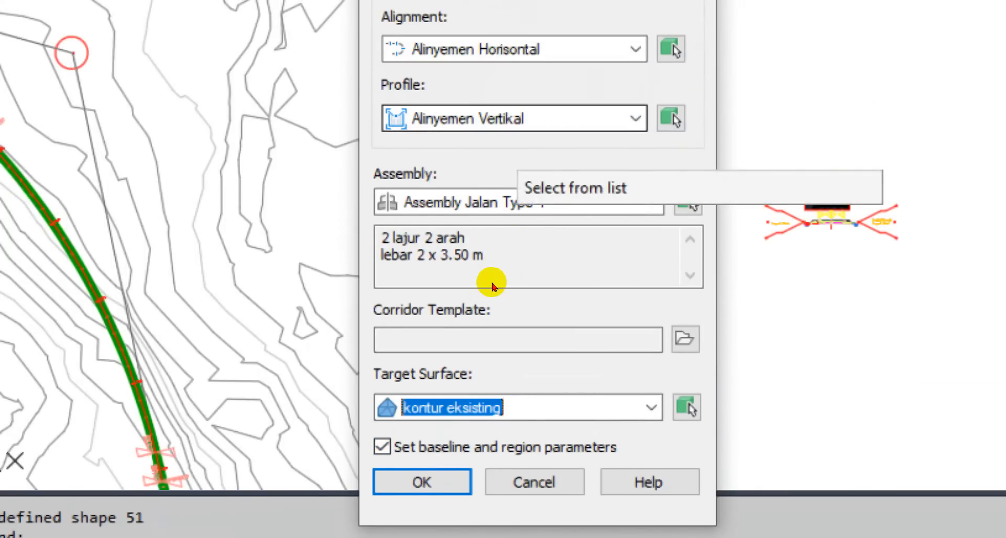
Keep Alinyemen Vertikal as the corridor's profile and accept the corridor creation settings.
click(493, 120)
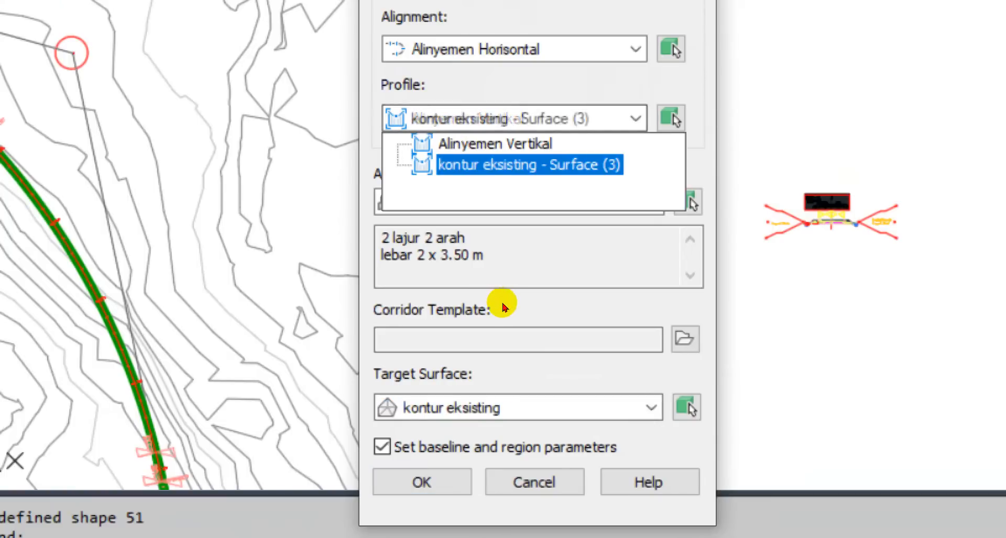
click(517, 258)
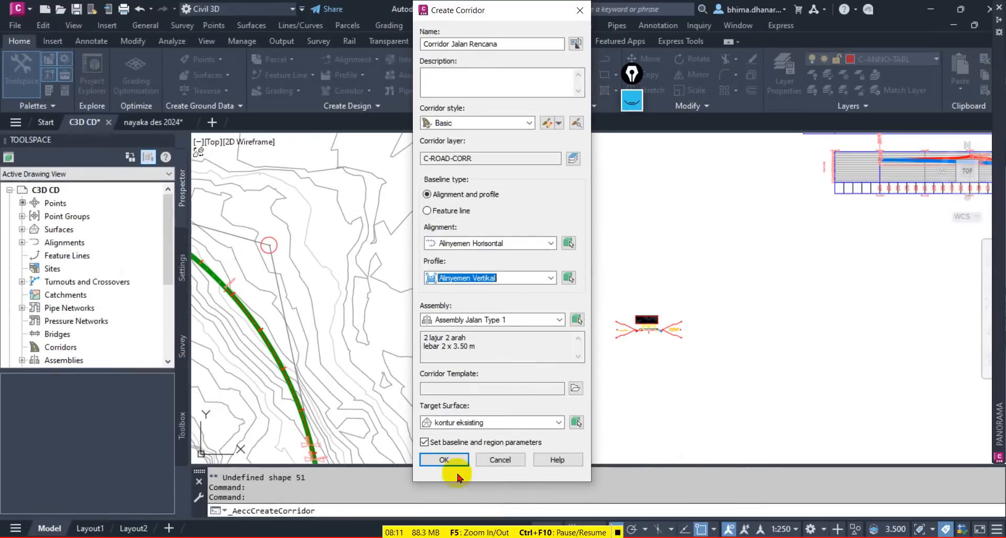
click(446, 460)
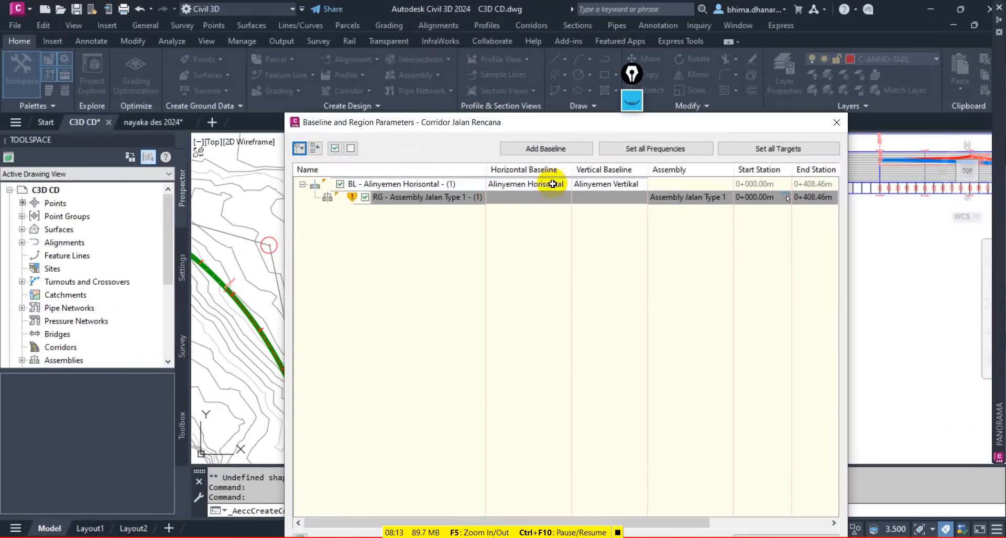
Move and resize the Baseline and Region Parameters dialog so the station and Frequency columns fit beside the drawing.
drag(559, 121, 518, 40)
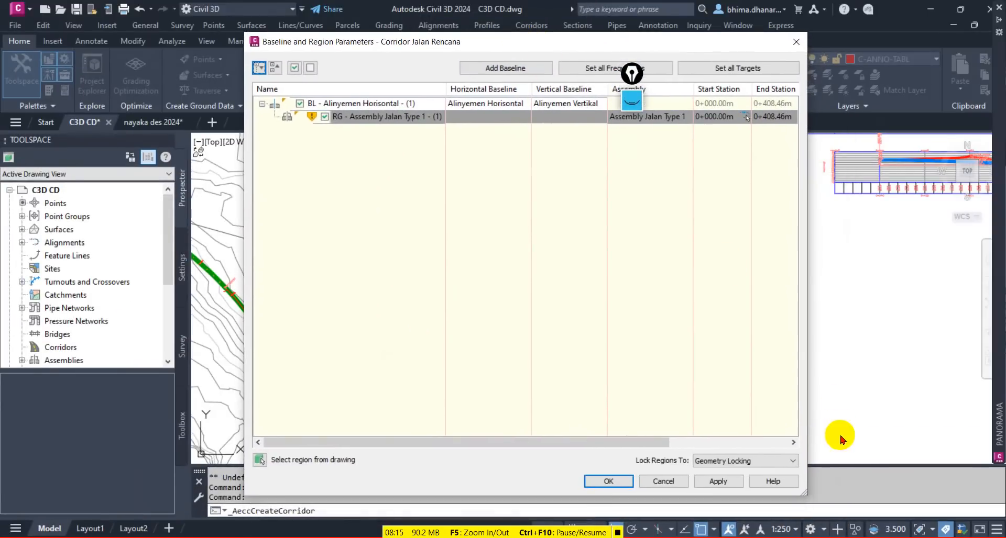
drag(812, 488, 856, 225)
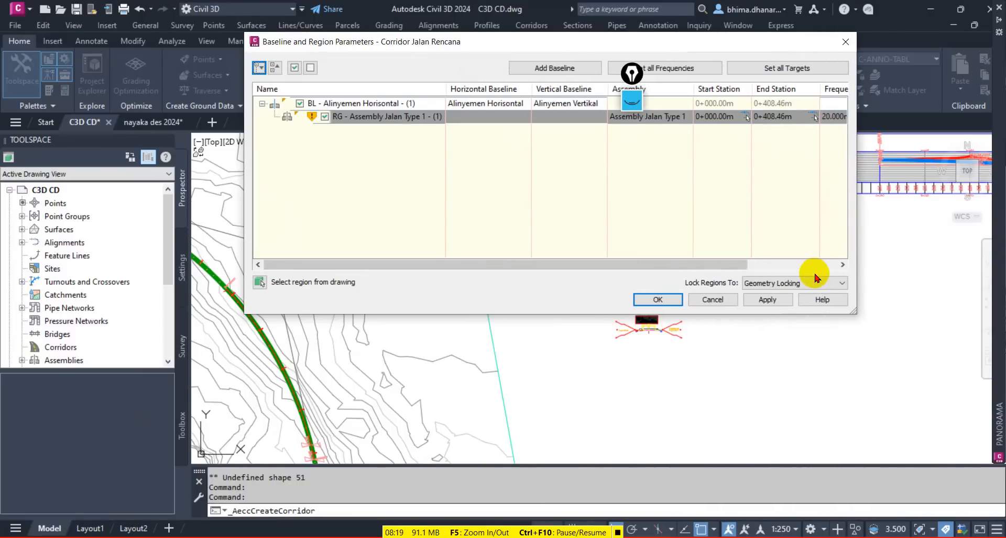
drag(523, 42, 500, 125)
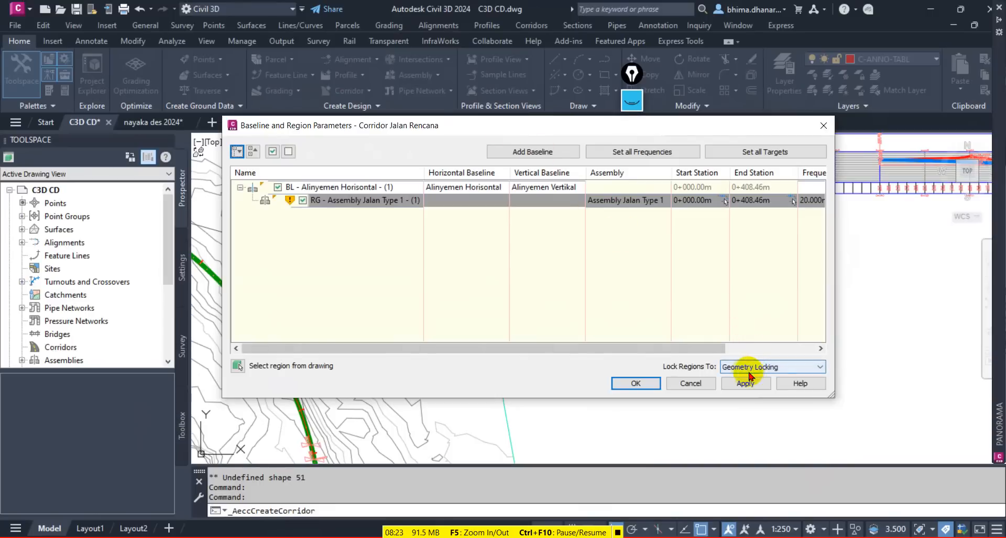
drag(731, 349, 749, 350)
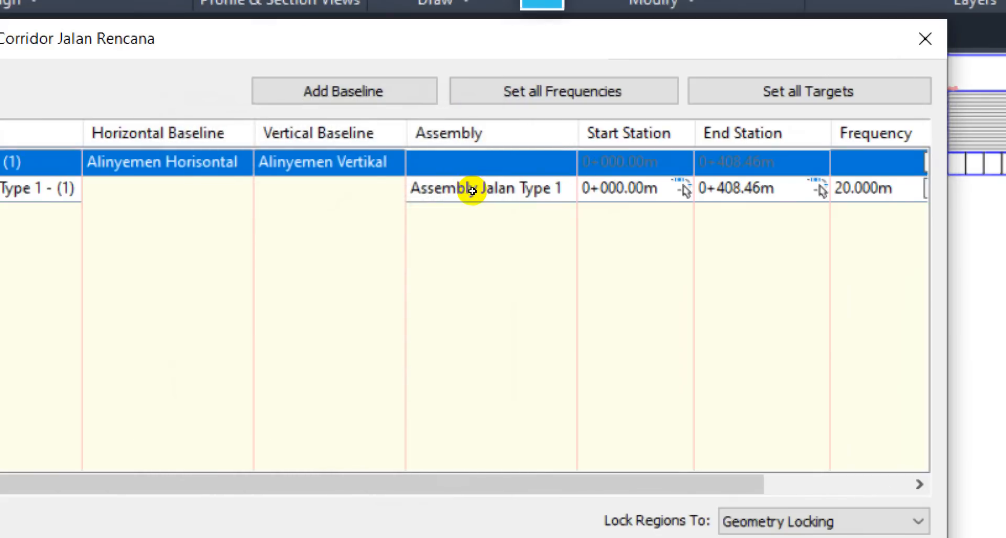
Check the alignment options for the corridor's horizontal baseline and keep Alinyemen Horisontal.
click(173, 162)
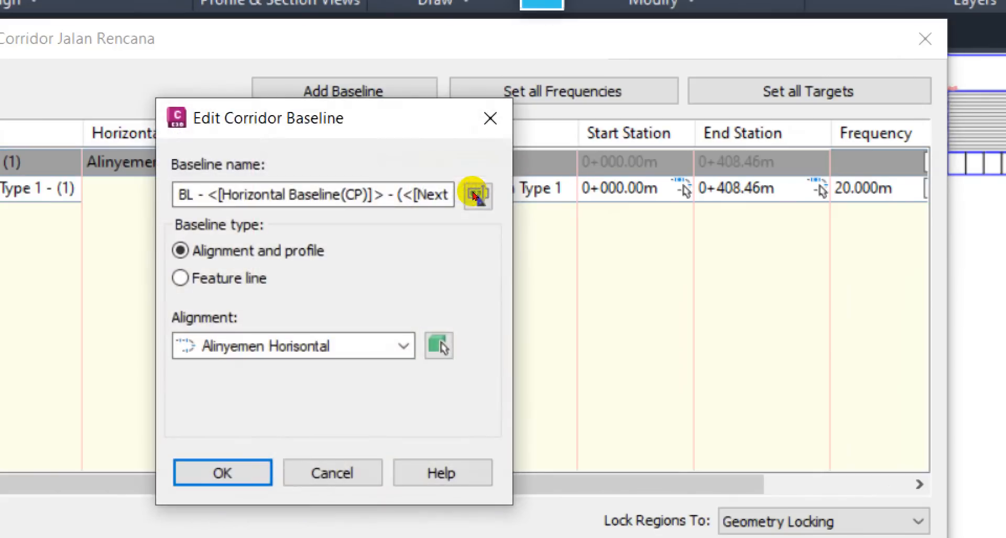
click(402, 346)
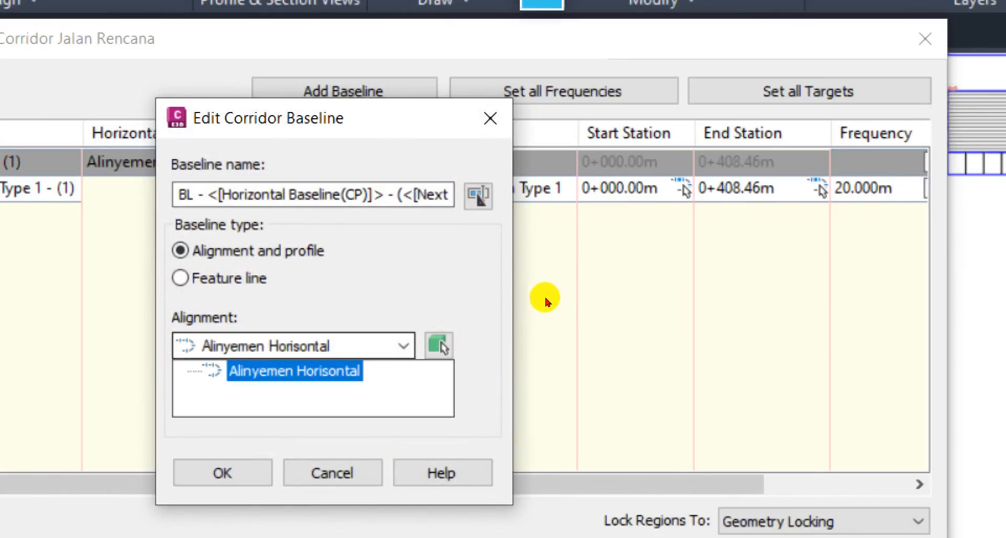
click(512, 295)
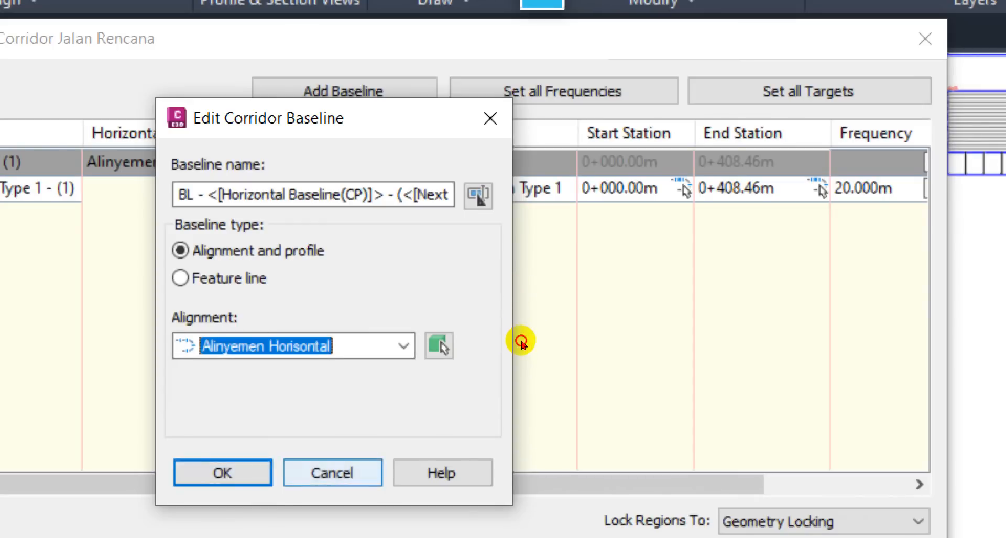
key(Return)
Check the profile options for the vertical baseline, leaving Alinyemen Vertikal selected, and cancel the profile selection.
click(330, 163)
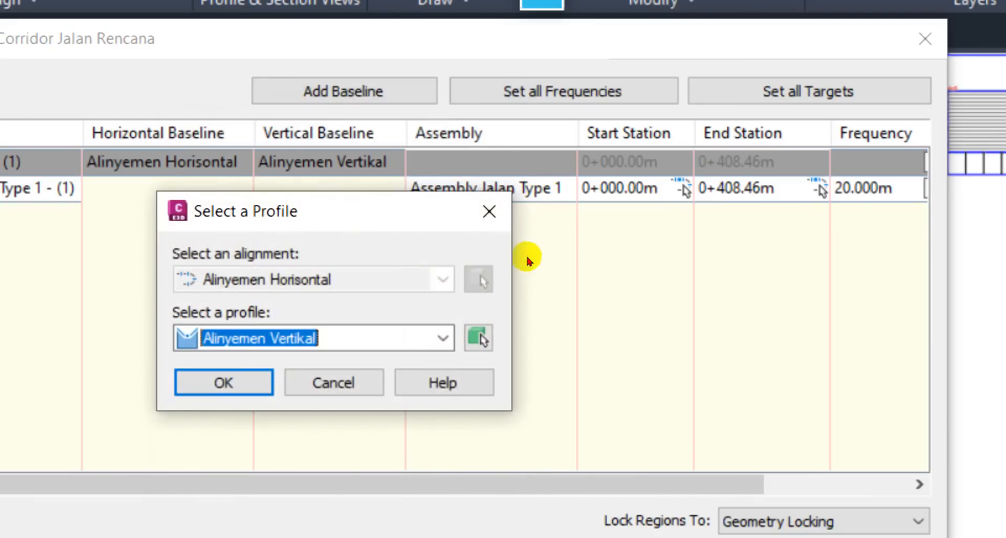
click(345, 338)
key(Down)
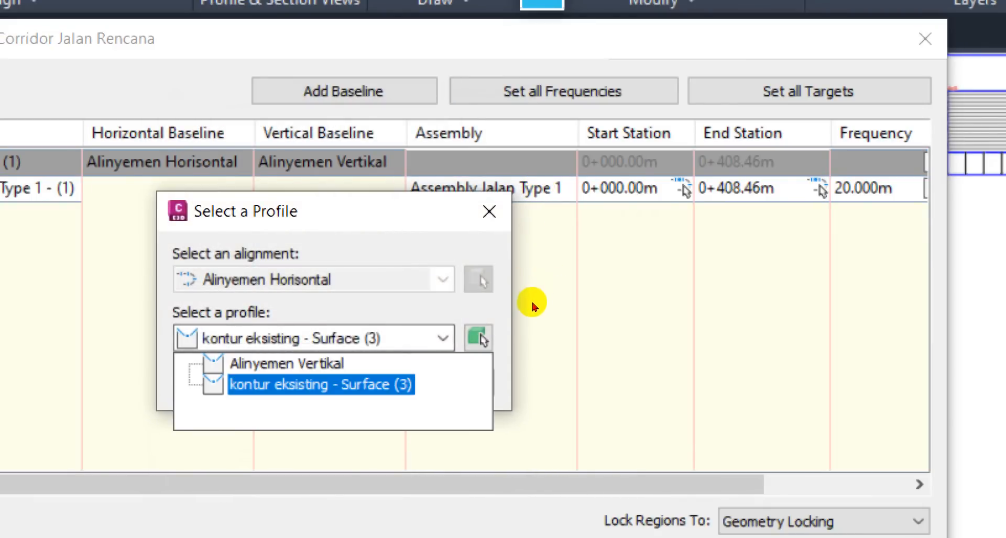
key(Up)
click(325, 364)
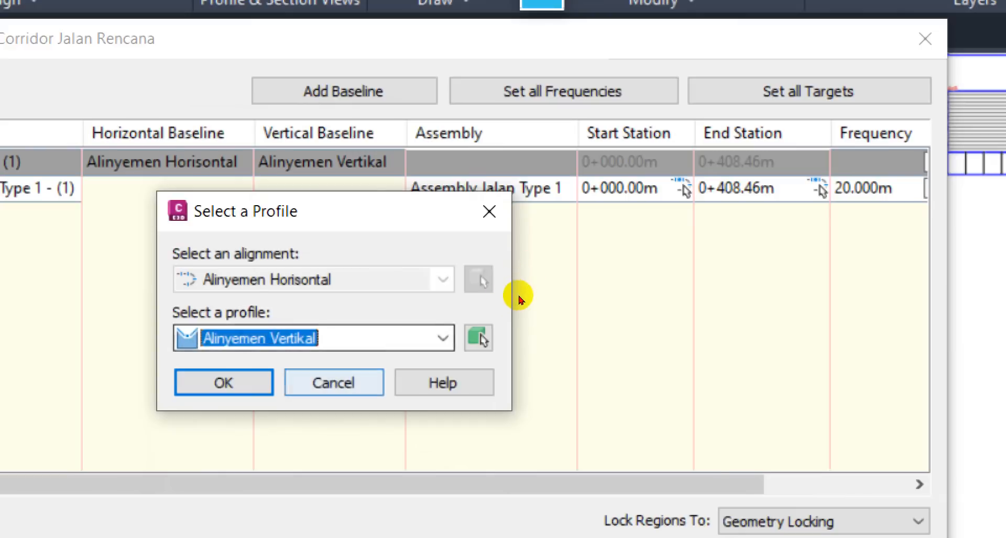
click(333, 381)
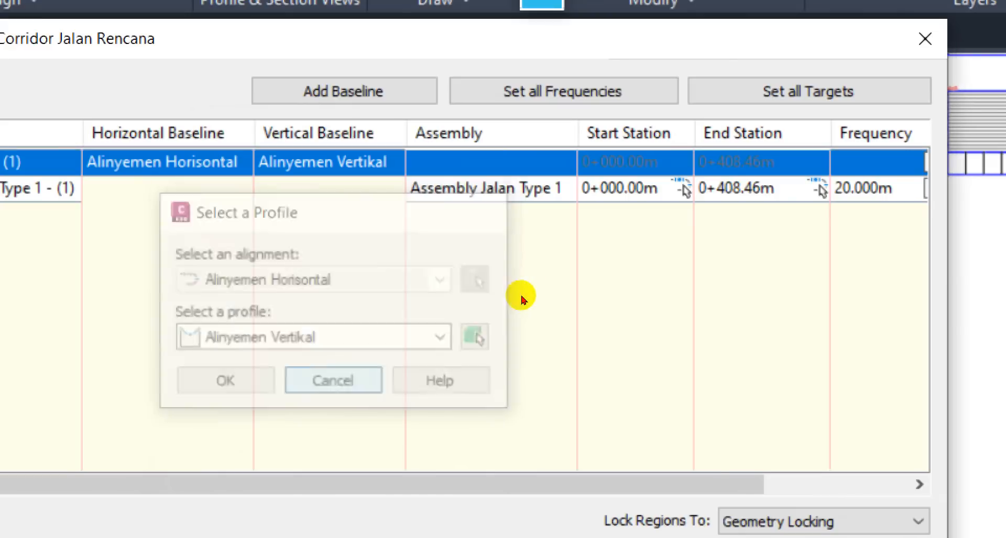
Review the corridor region's name and assembly settings, keeping Assembly Jalan Type 1.
double_click(609, 200)
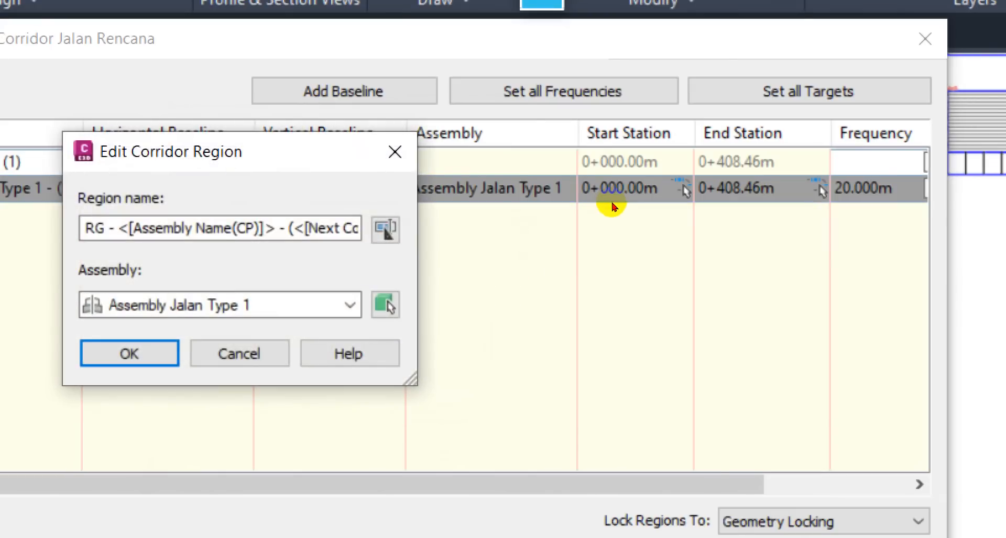
click(535, 260)
click(531, 235)
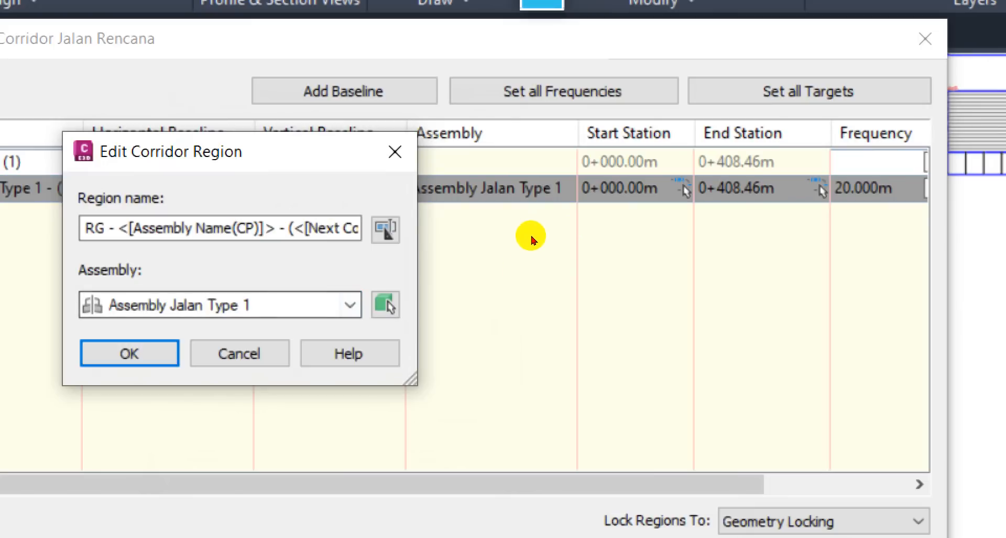
key(Return)
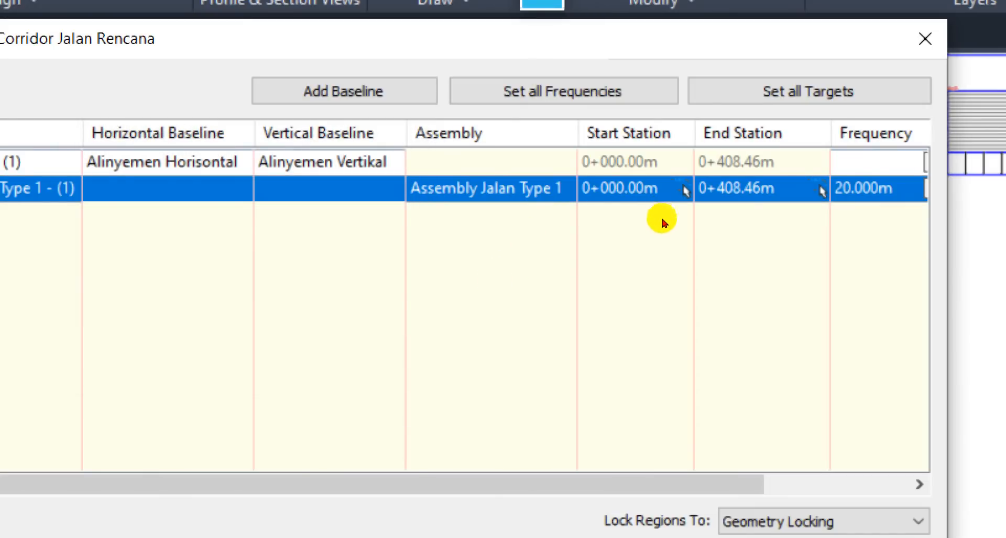
Apply the baseline and region parameters, rebuild the corridor, and accept the settings.
drag(677, 484, 821, 485)
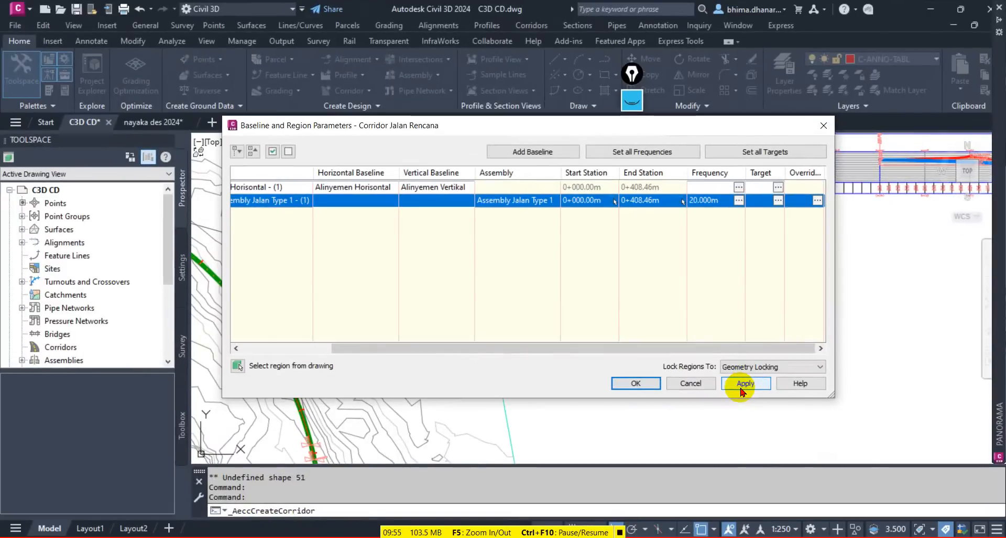
click(654, 519)
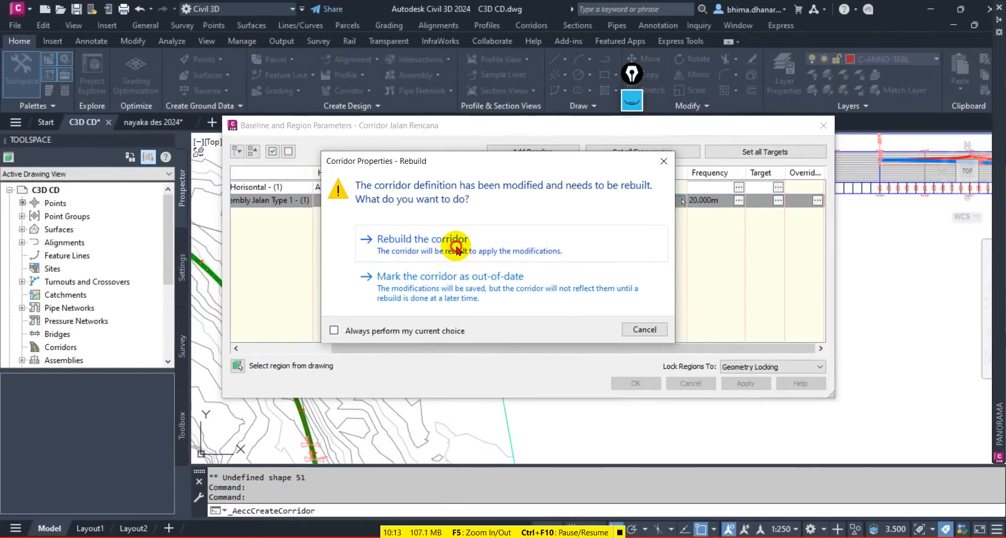
click(457, 251)
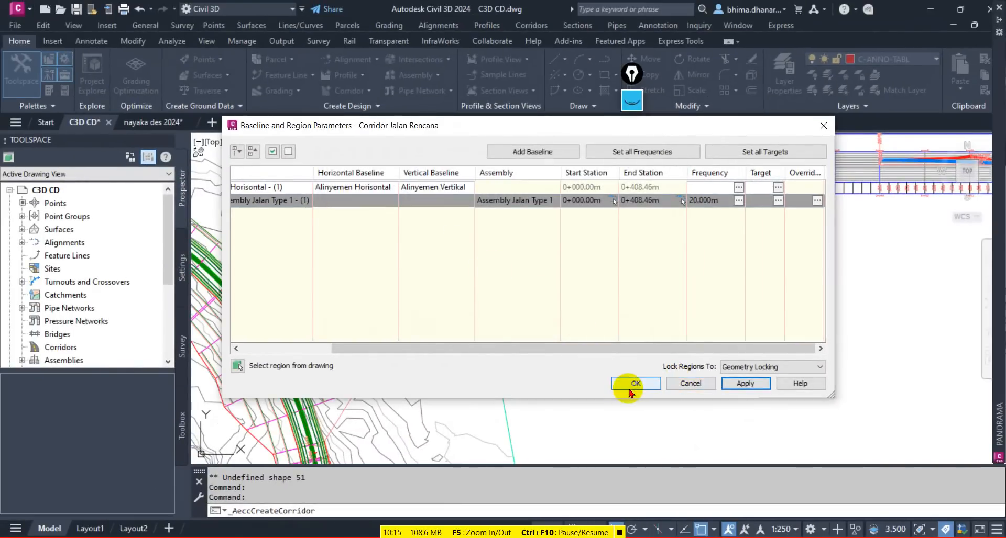
click(625, 390)
Examine the corridor's road surface, ditches and benched side slopes in 3D with the Object Viewer.
scroll(668, 327, down, 3)
scroll(529, 314, up, 6)
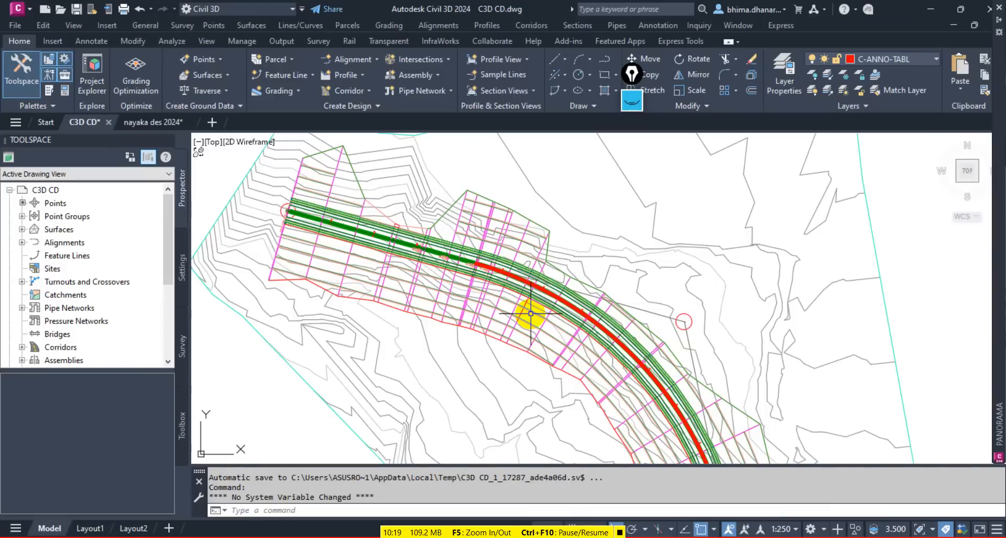
scroll(540, 327, up, 3)
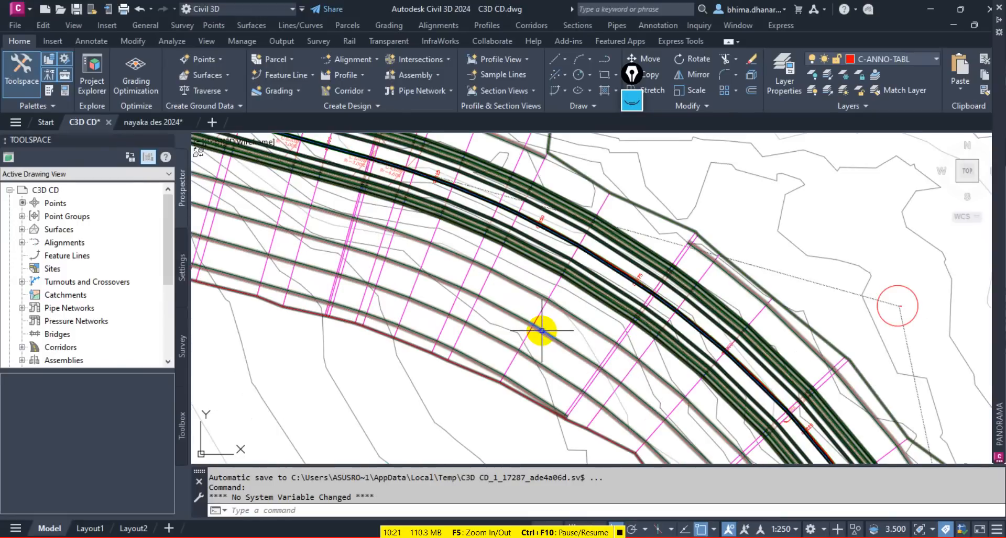
click(542, 330)
right_click(541, 331)
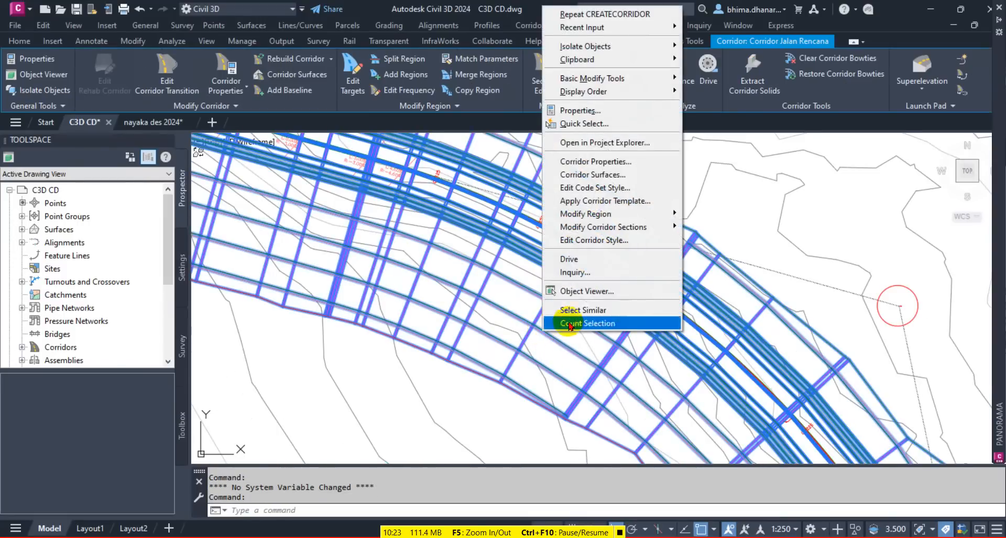
click(586, 291)
drag(665, 432, 676, 338)
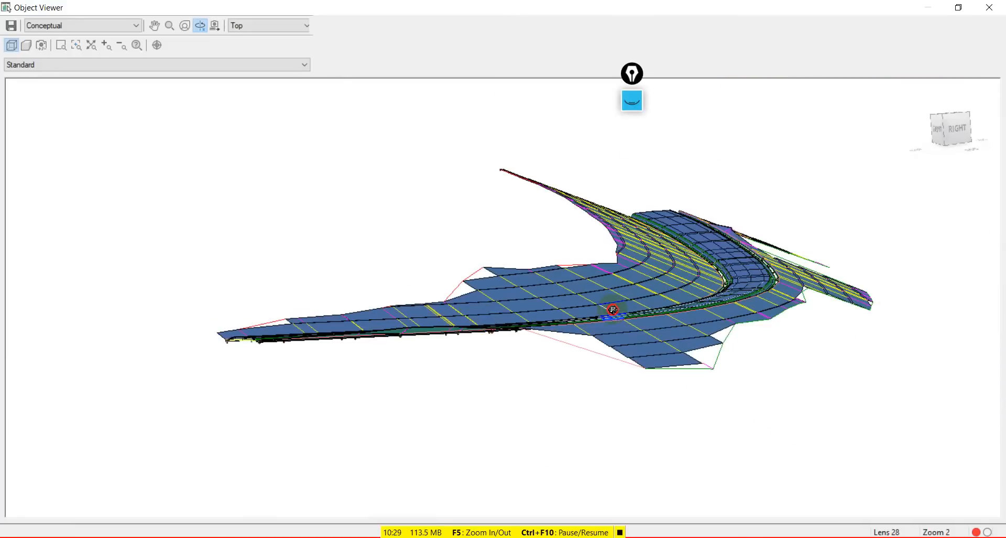
drag(606, 307, 553, 306)
scroll(767, 298, up, 2)
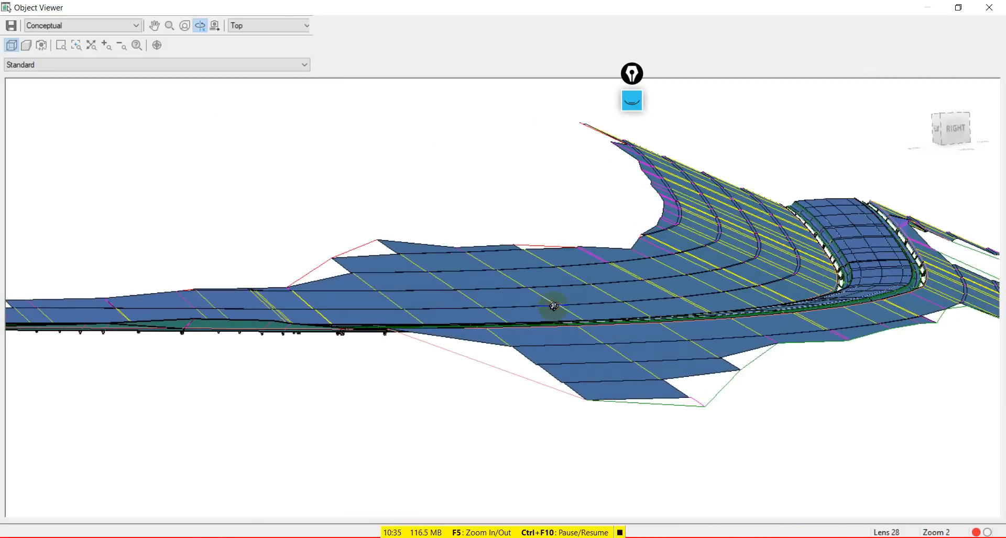
scroll(709, 246, up, 5)
middle_drag(723, 298, 409, 345)
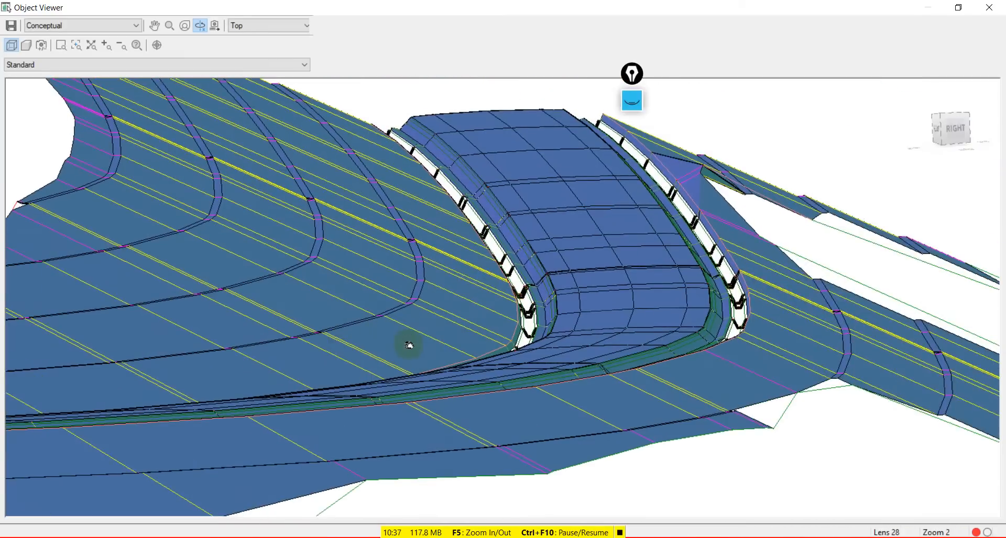
scroll(409, 346, down, 5)
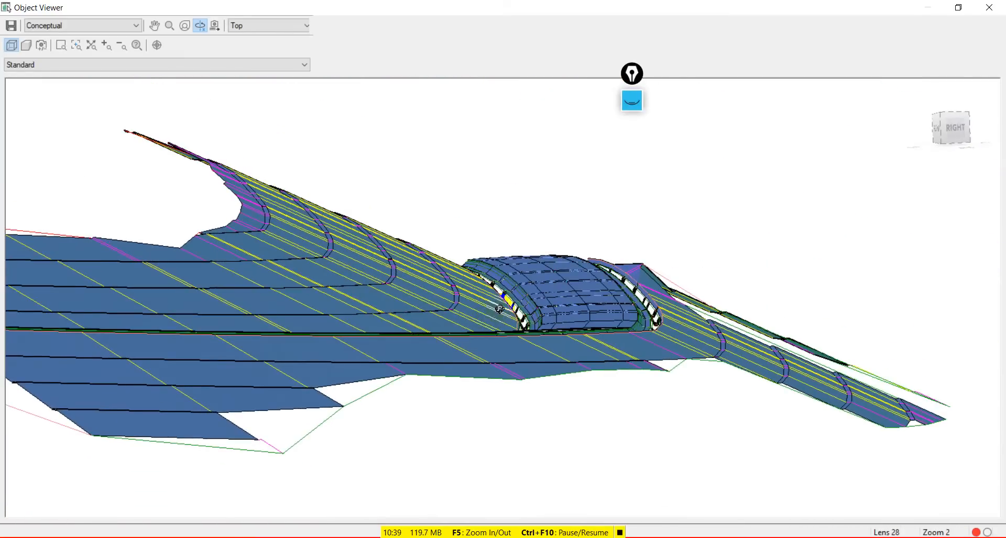
Switch to PowerPoint to consult the benched slope detail on slide 26, and return to the C3D CD drawing.
right_click(491, 315)
click(516, 310)
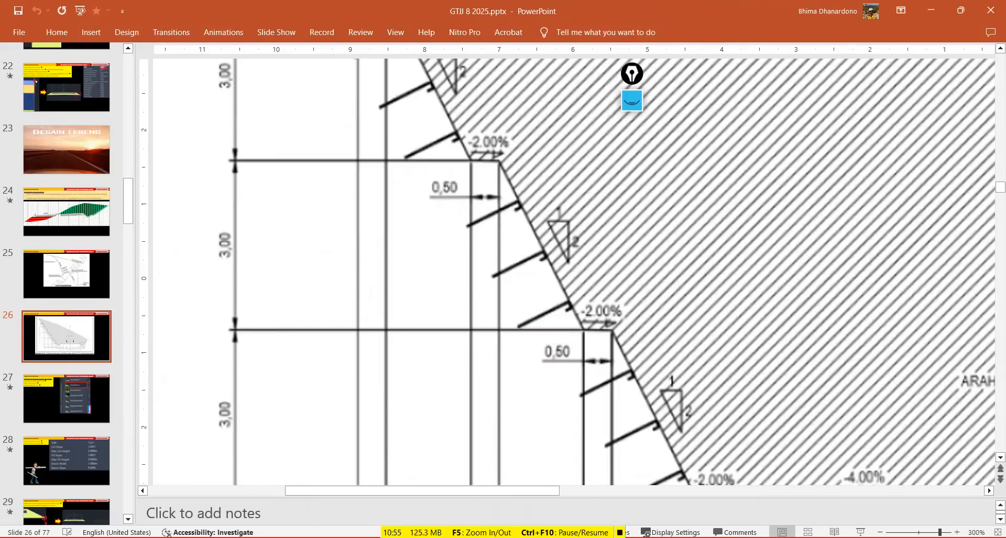
mouse_move(382, 427)
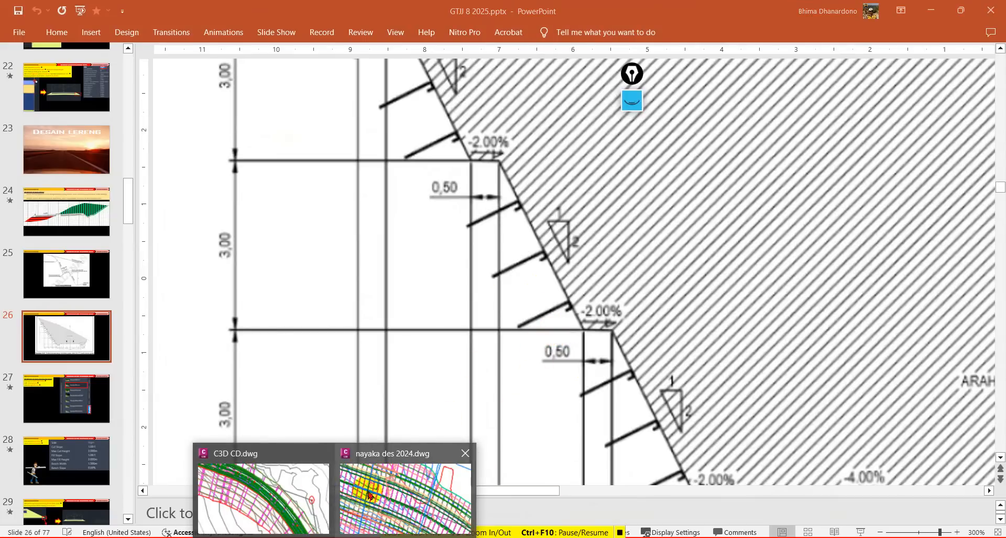
click(309, 492)
View the corridor in the Object Viewer again, inspect its benched slopes from the side, and close the viewer.
scroll(519, 279, down, 2)
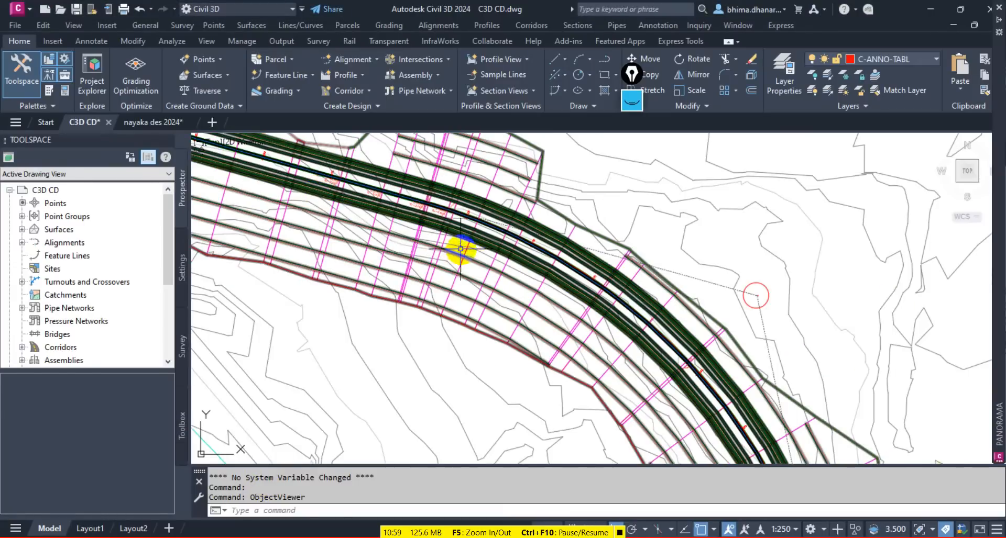
click(477, 241)
right_click(479, 242)
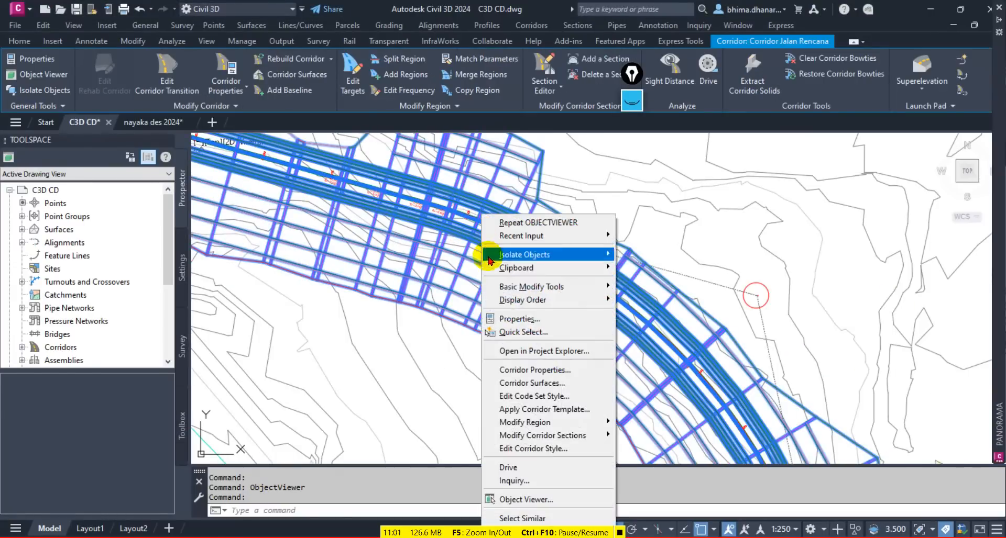
click(539, 501)
drag(498, 336, 371, 316)
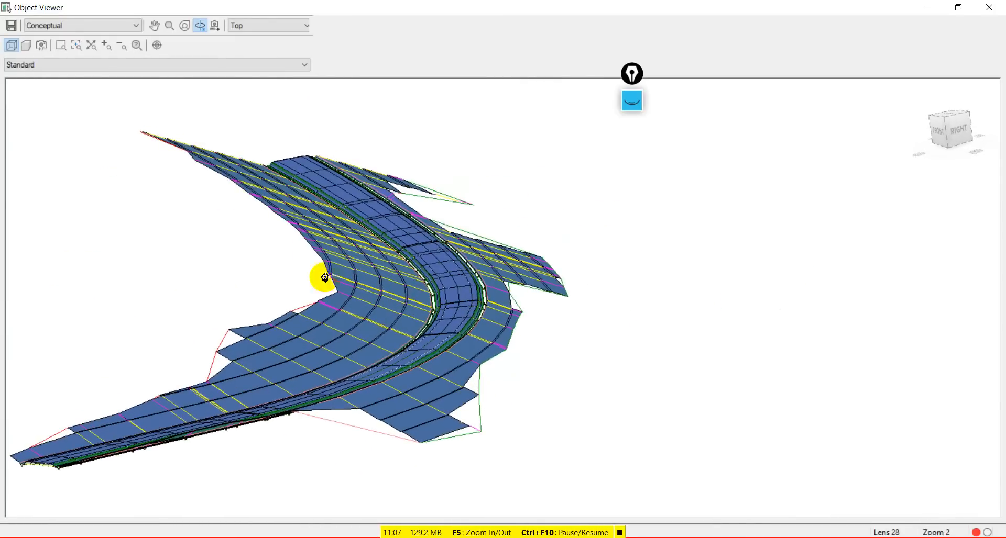
drag(382, 276, 346, 211)
scroll(474, 237, up, 5)
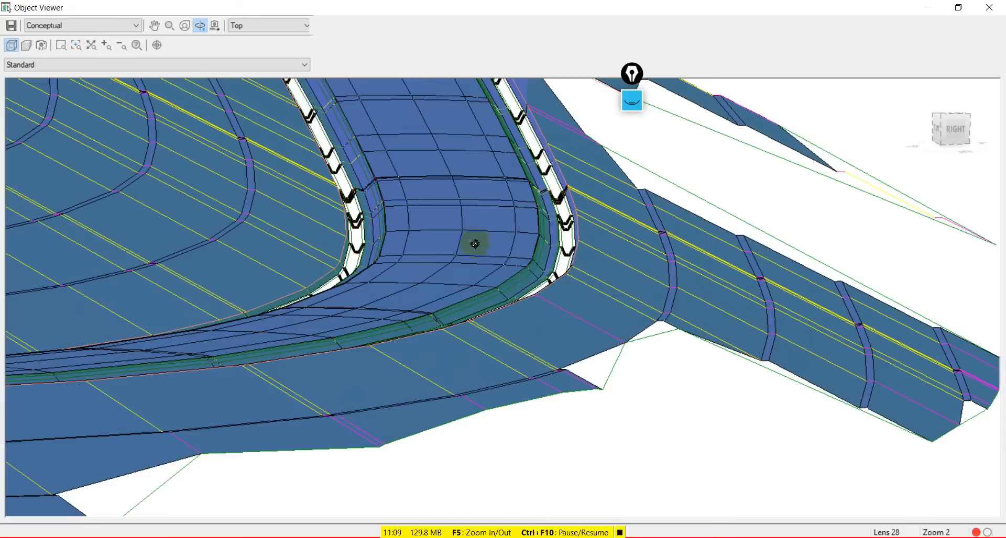
scroll(590, 393, down, 5)
drag(492, 257, 541, 310)
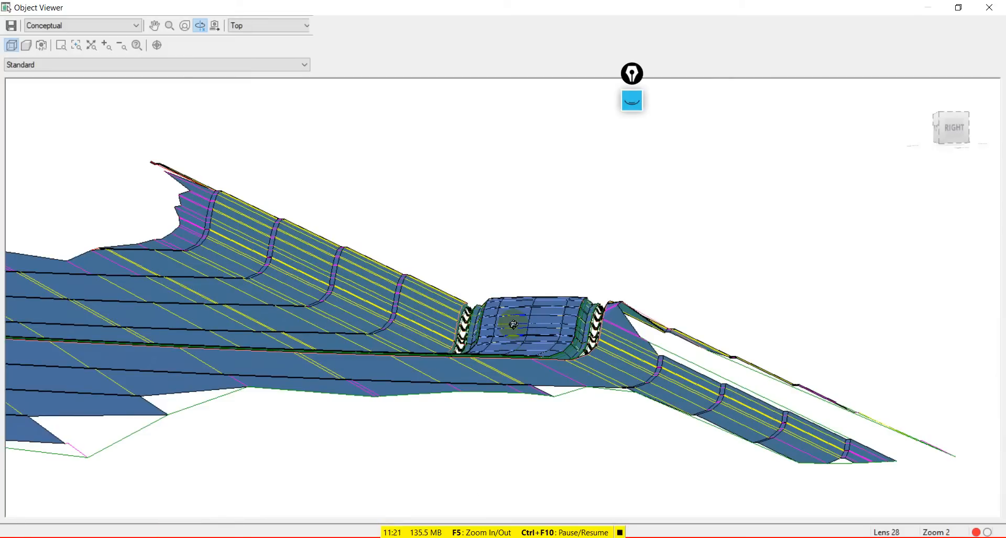
key(Escape)
key(Escape)
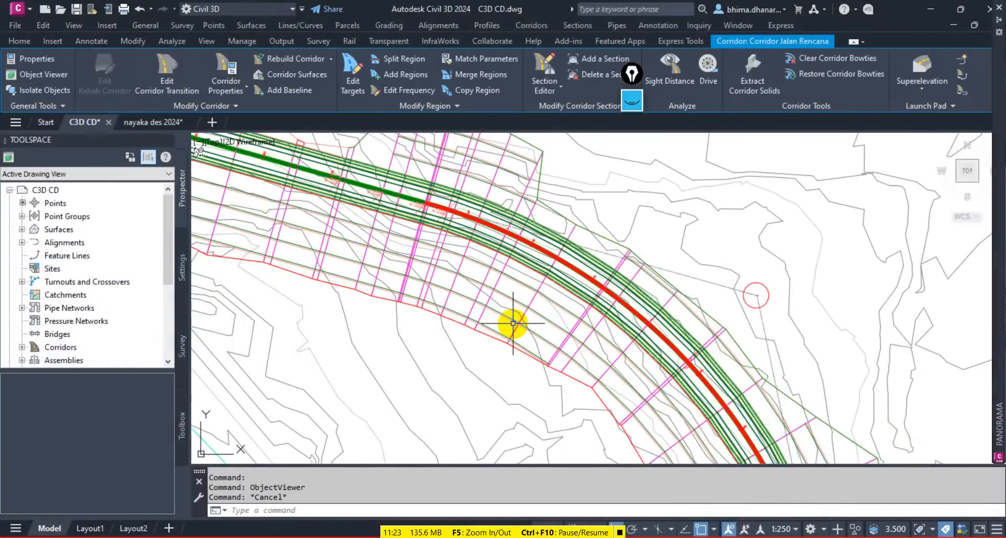
Locate the road assembly in the drawing and switch to PowerPoint for the slope bench dimensions.
scroll(507, 319, down, 6)
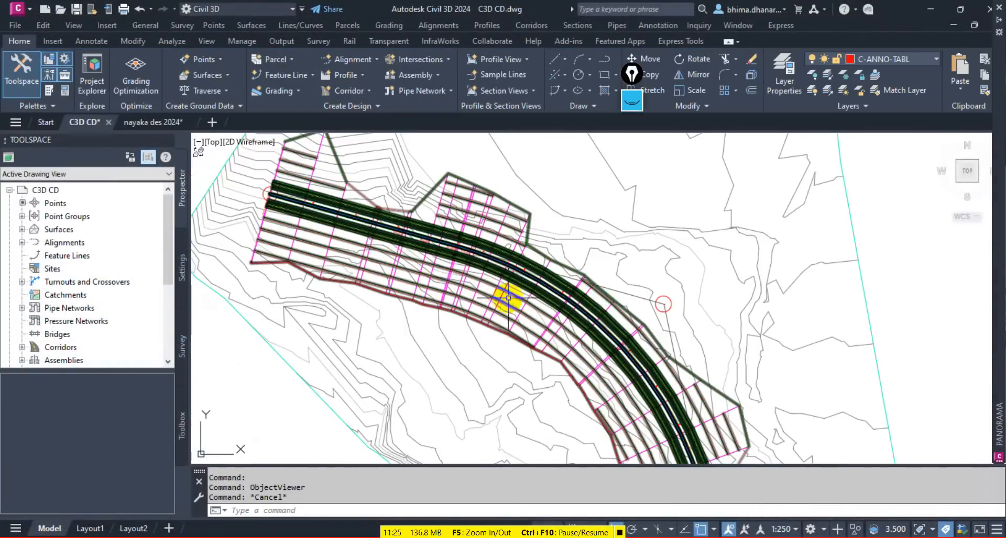
scroll(676, 315, up, 4)
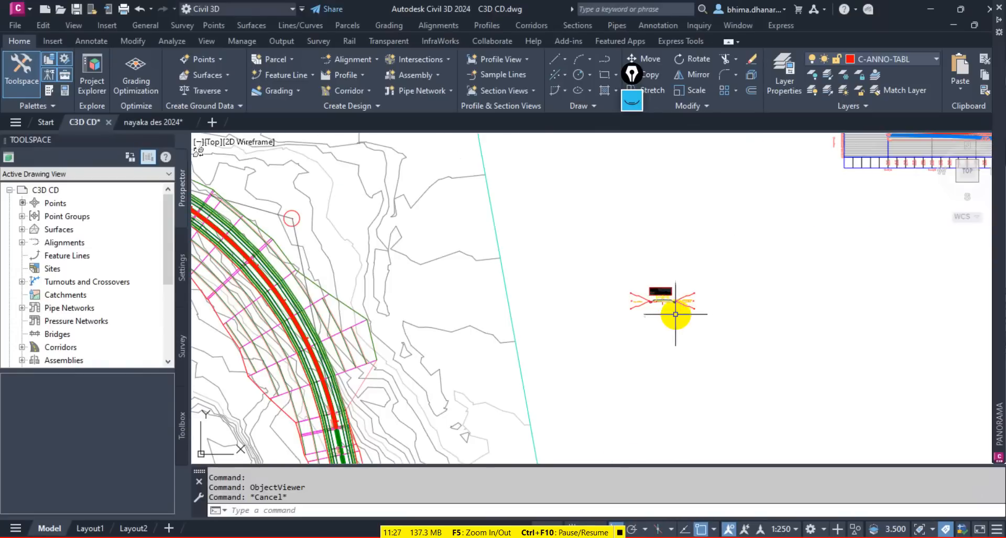
mouse_move(427, 528)
click(451, 471)
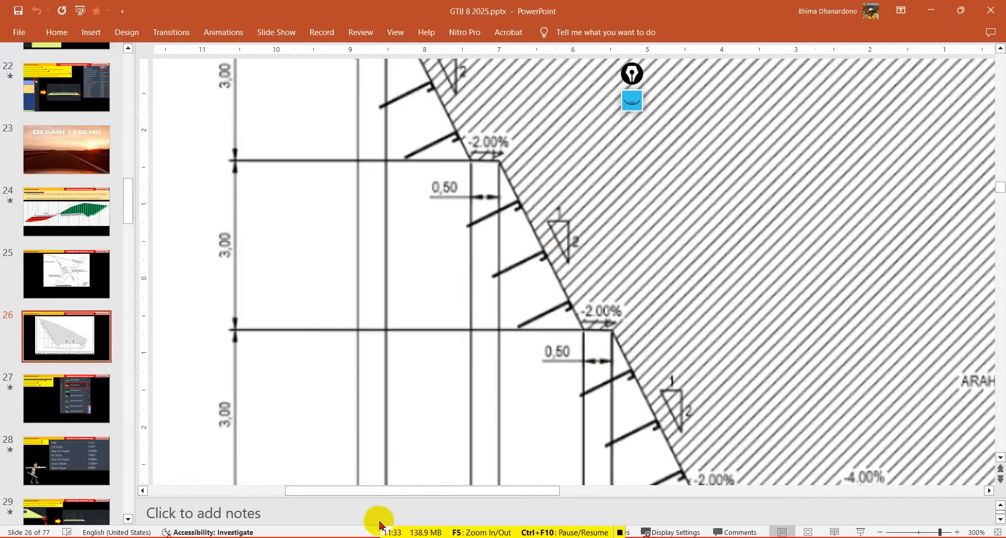
Close the nayaka des 2024 drawing without saving its changes and return to the assembly's slope subassembly in C3D CD.
mouse_move(388, 490)
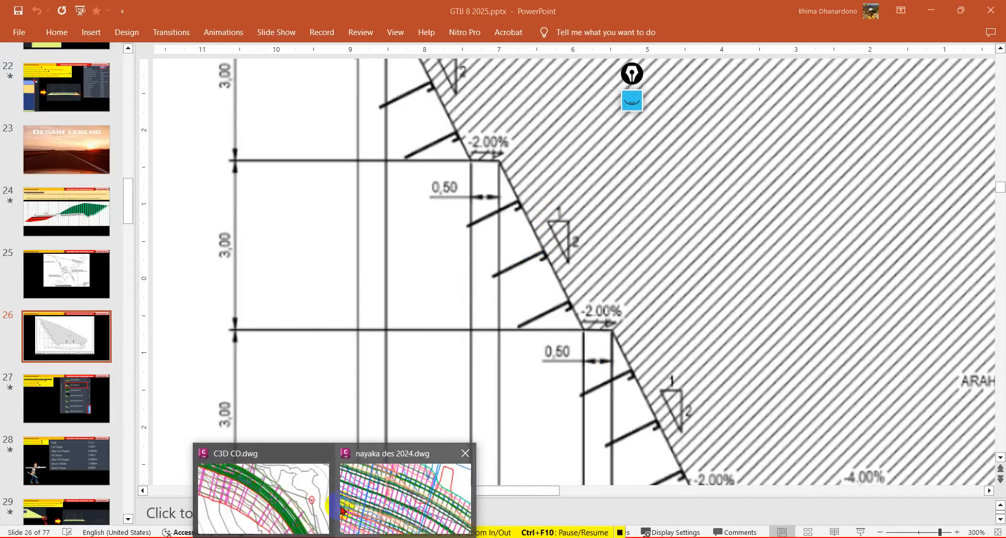
click(314, 500)
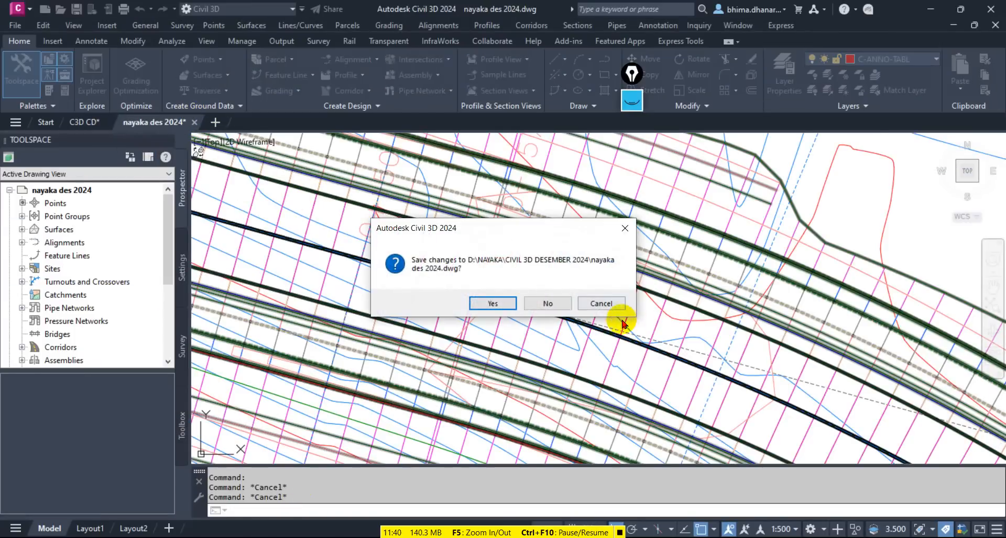
click(548, 304)
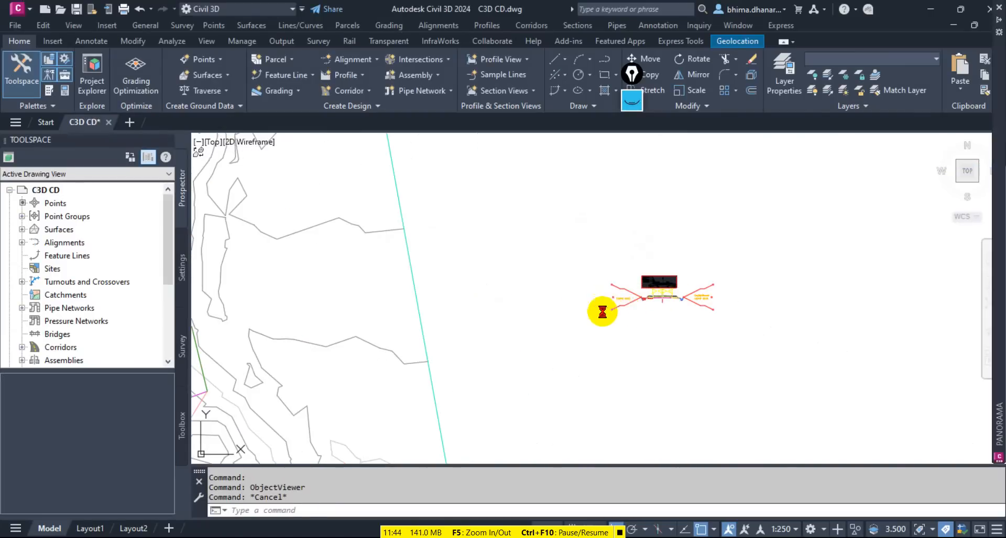
scroll(666, 288, up, 5)
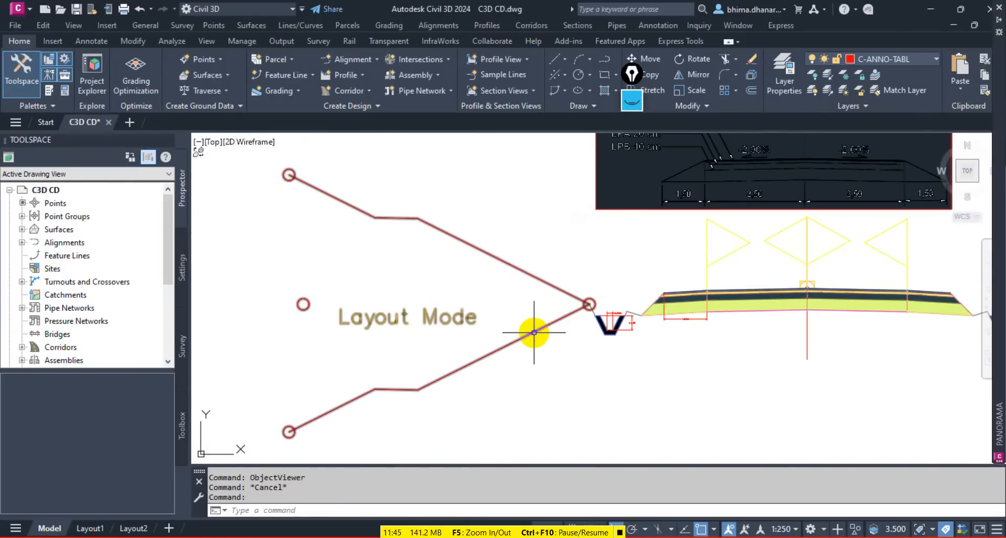
Open the properties of the left DaylightBench subassembly and try to set its cut slope to 1:1.
click(525, 342)
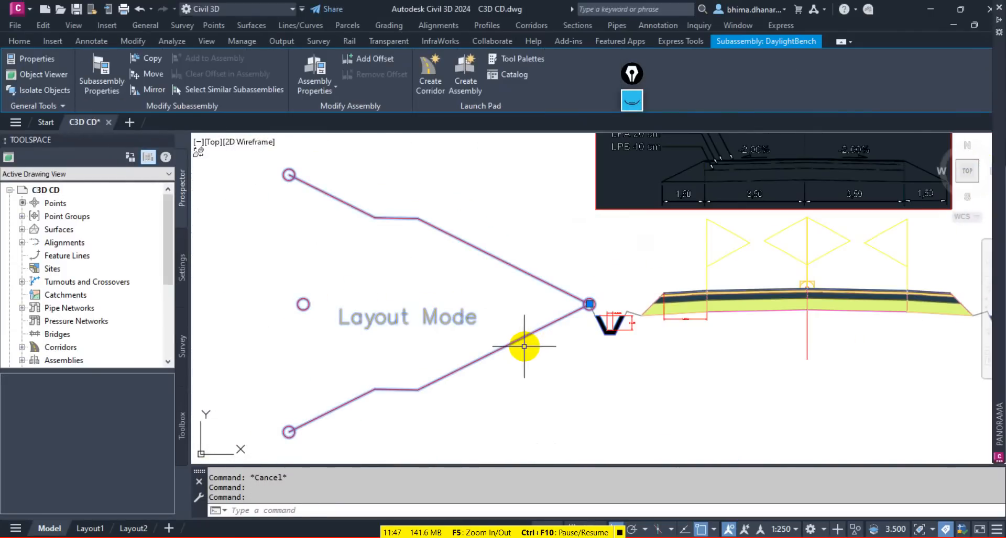
click(47, 65)
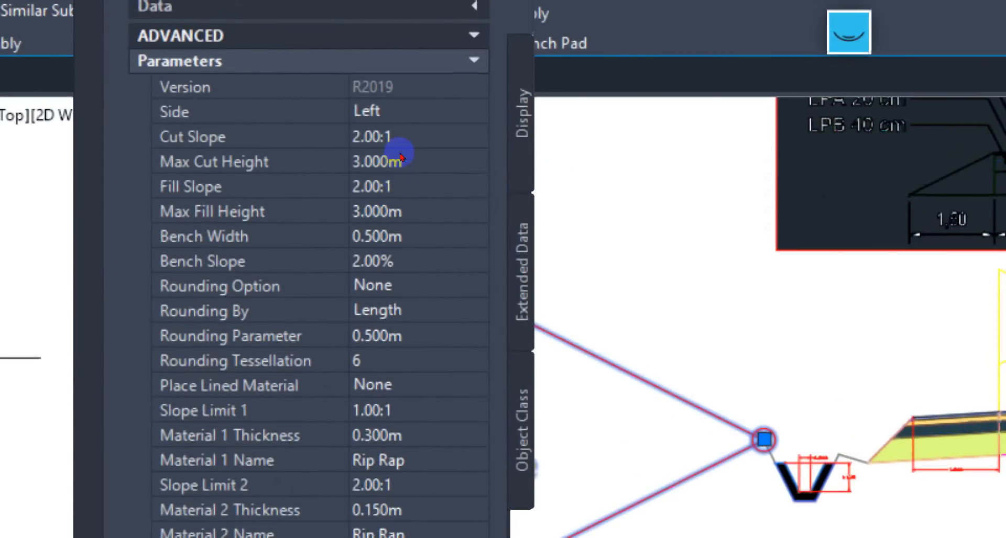
click(408, 149)
click(422, 141)
double_click(381, 153)
text(1)
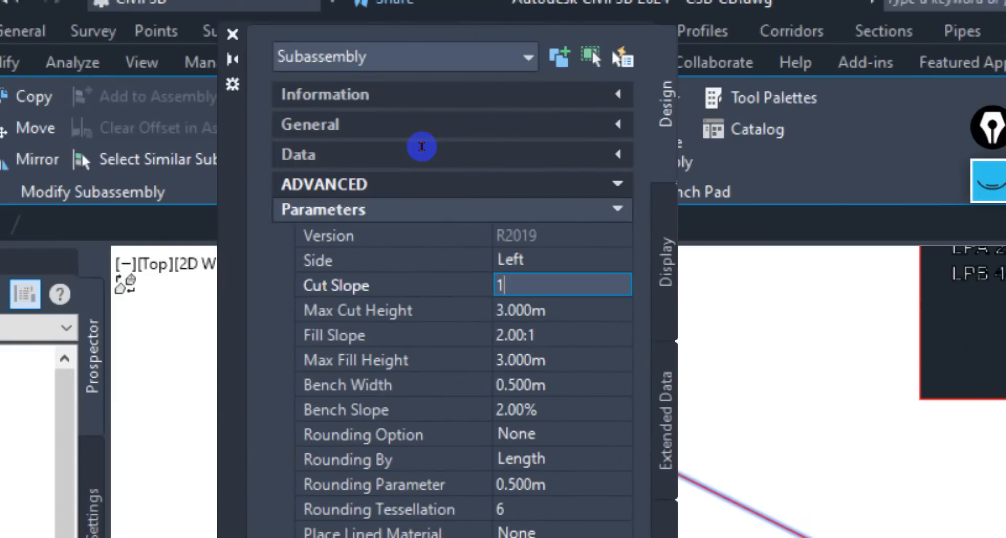
text(:1)
key(Return)
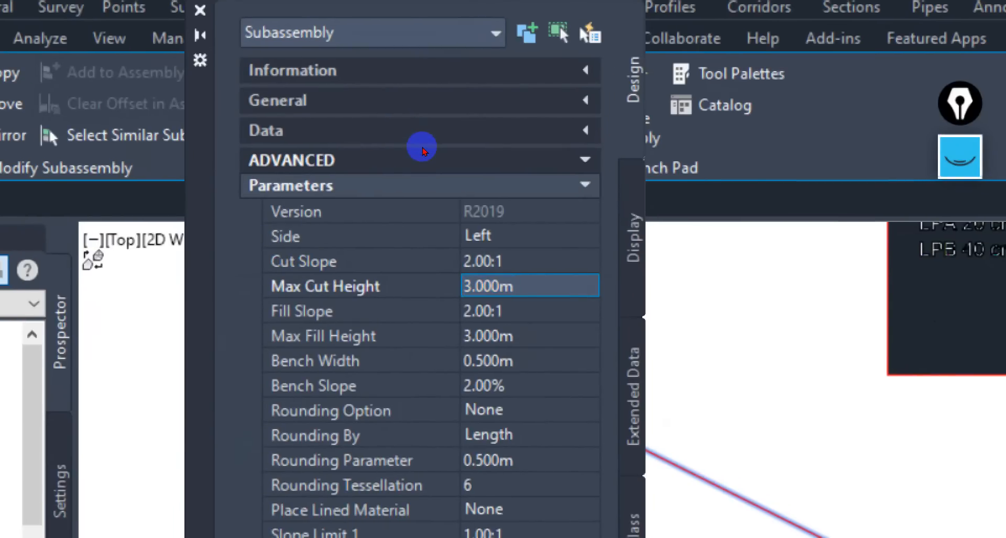
Set the cut slope of the left DaylightBench subassembly to 0.50:1.
key(shift+Tab)
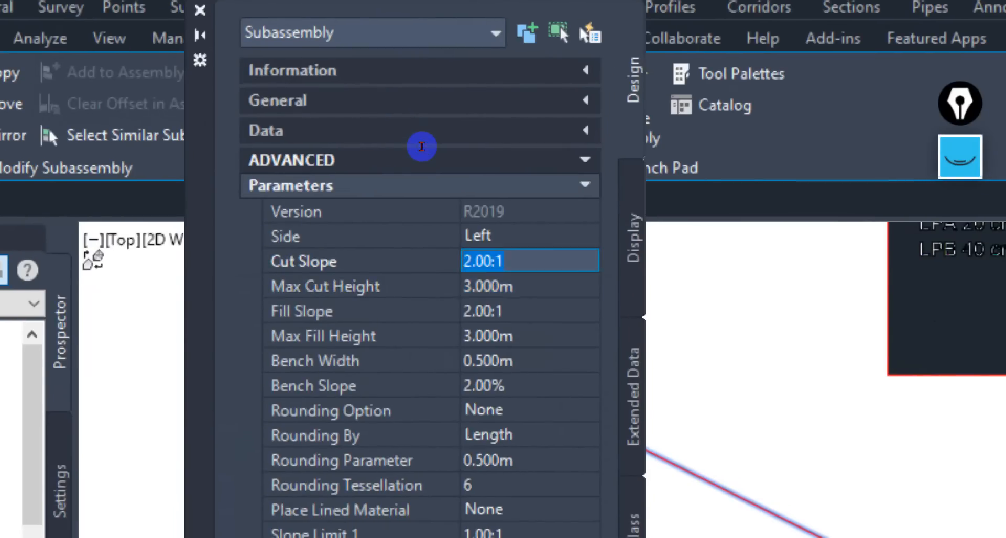
key(BackSpace)
text(.5)
key(Return)
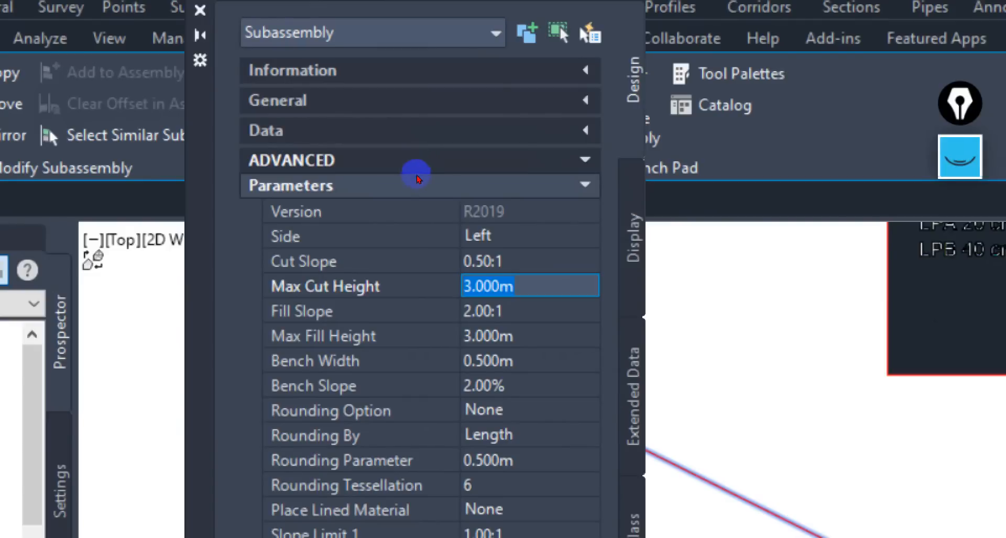
Set the fill slope of the left DaylightBench subassembly to 0.50:1 and clear the selection.
key(Return)
text(.5)
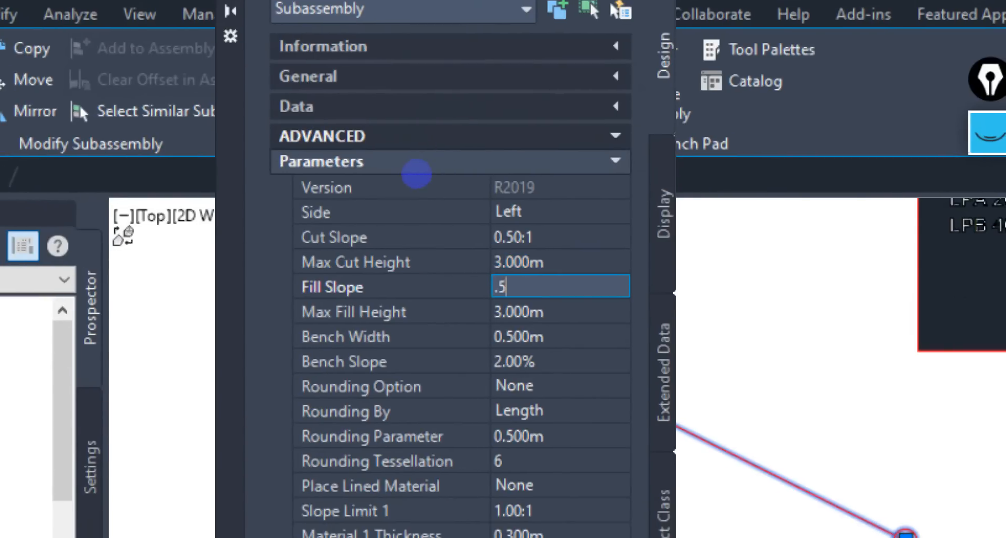
key(Return)
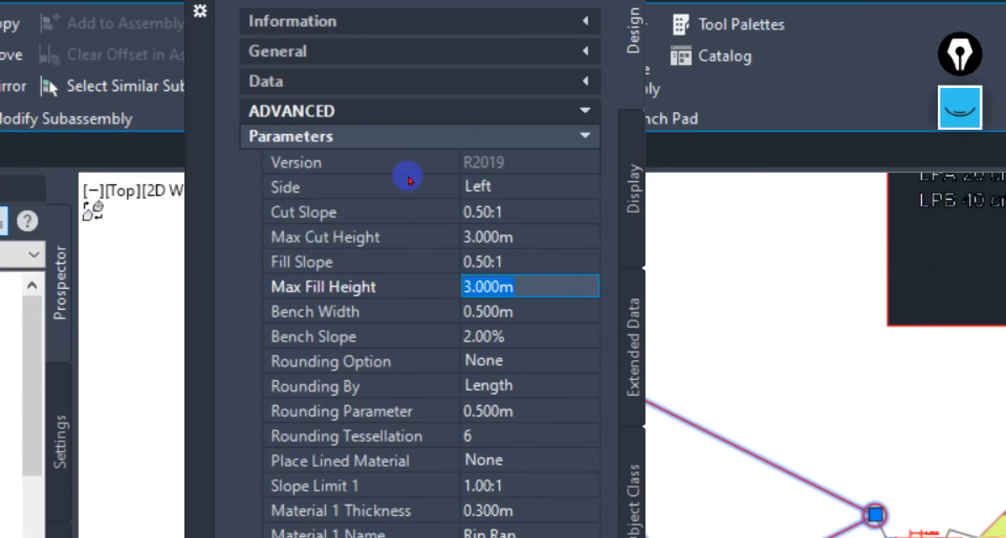
scroll(756, 346, down, 3)
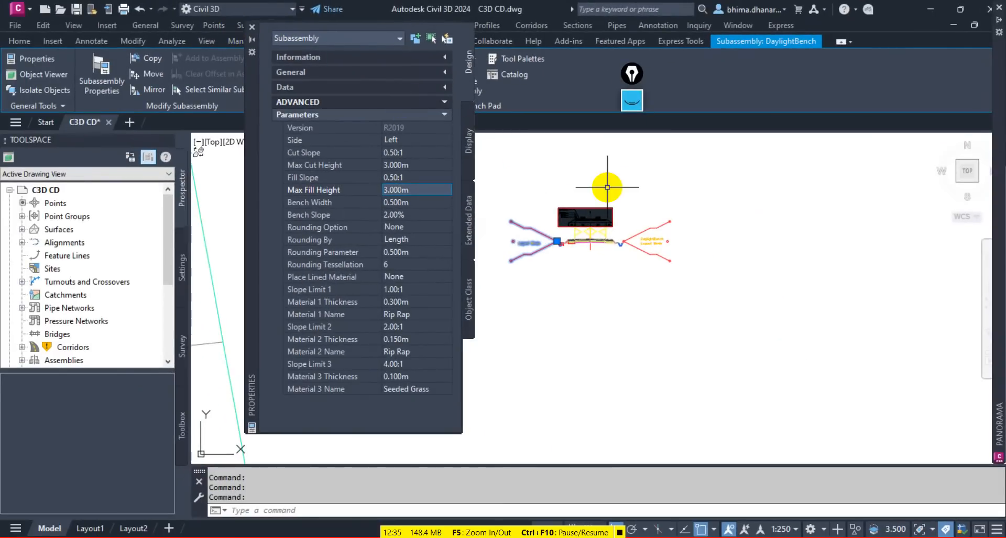
key(Escape)
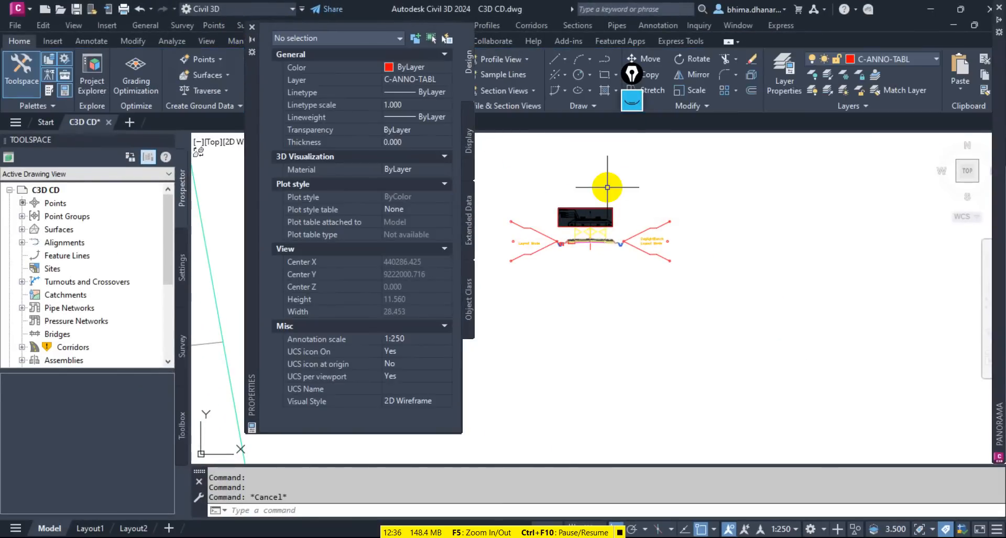
Select the right DaylightBench subassembly and set its cut slope to 0.50:1.
click(634, 236)
scroll(631, 225, up, 10)
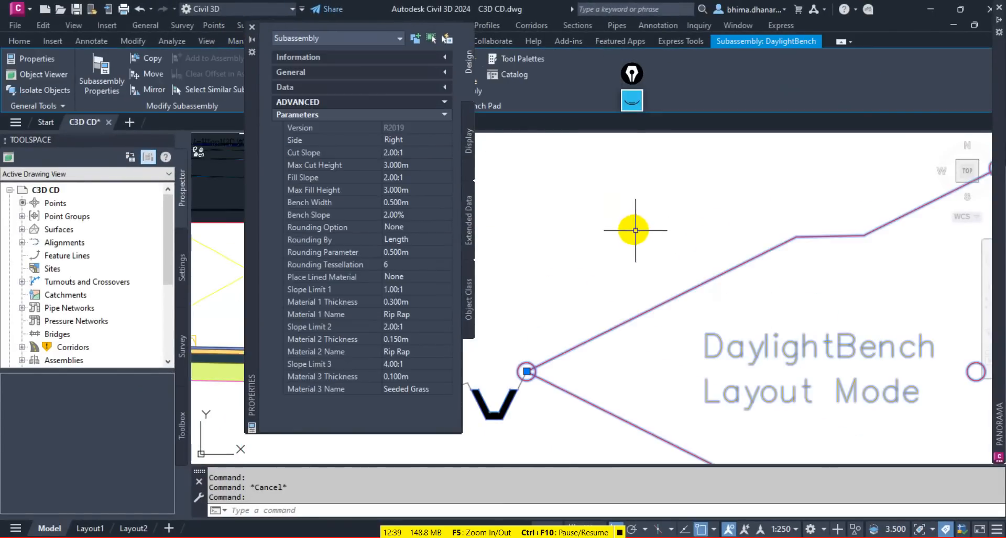
click(426, 150)
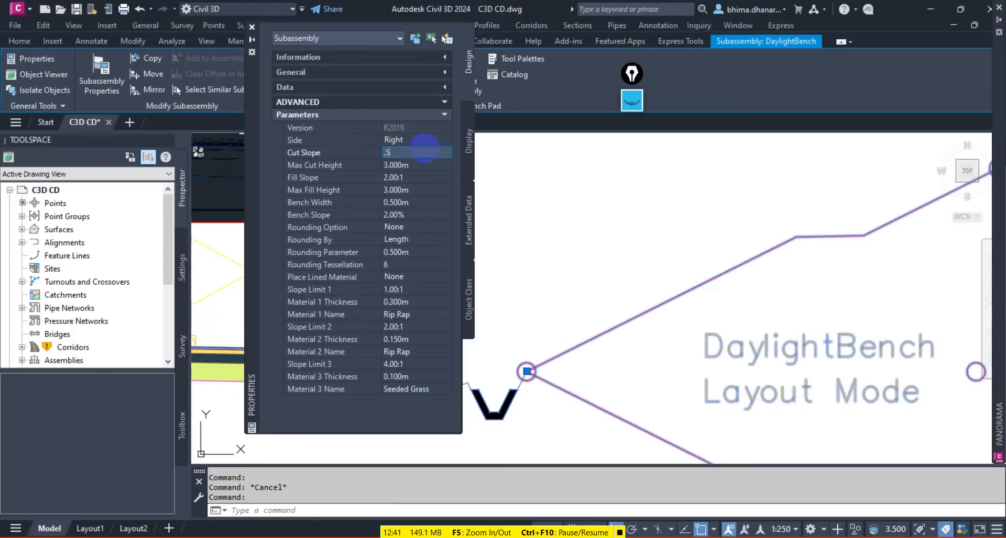
text(.5)
key(Tab)
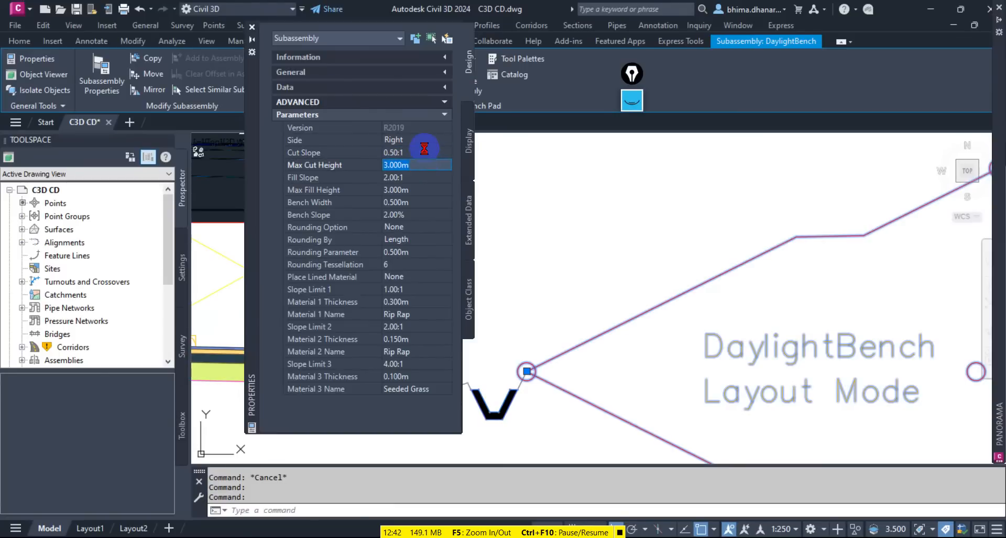
Set the fill slope of the right DaylightBench subassembly to 0.50:1, close its properties and deselect it.
click(415, 178)
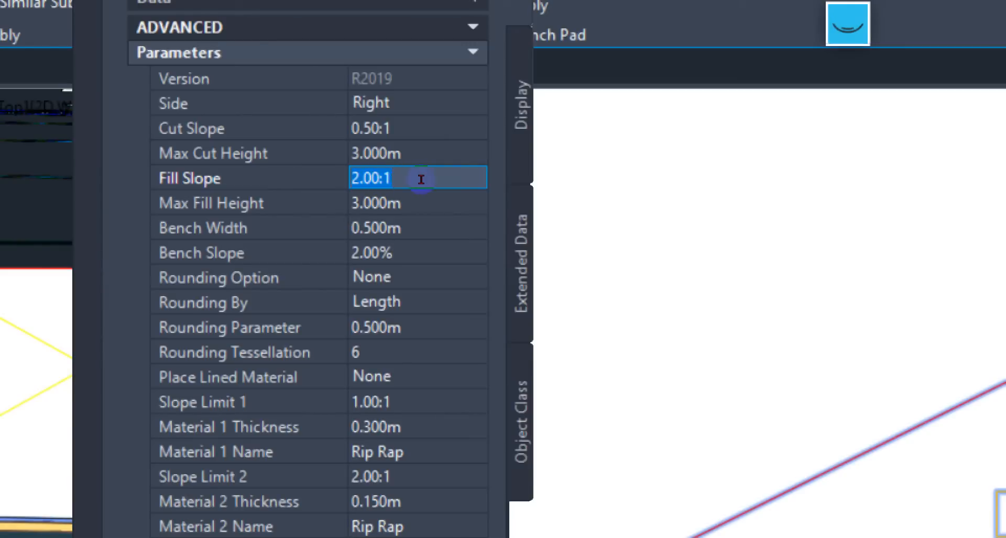
text(.5)
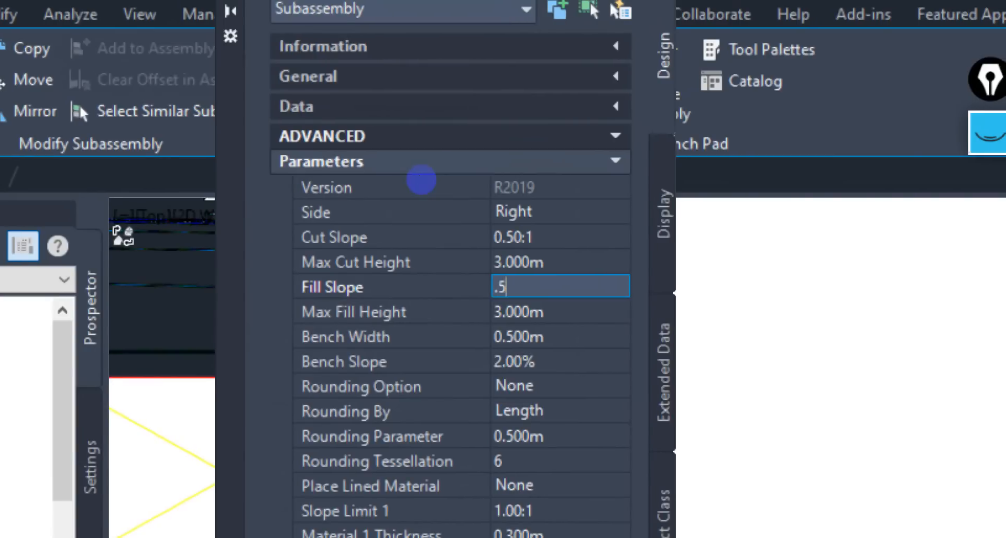
key(Tab)
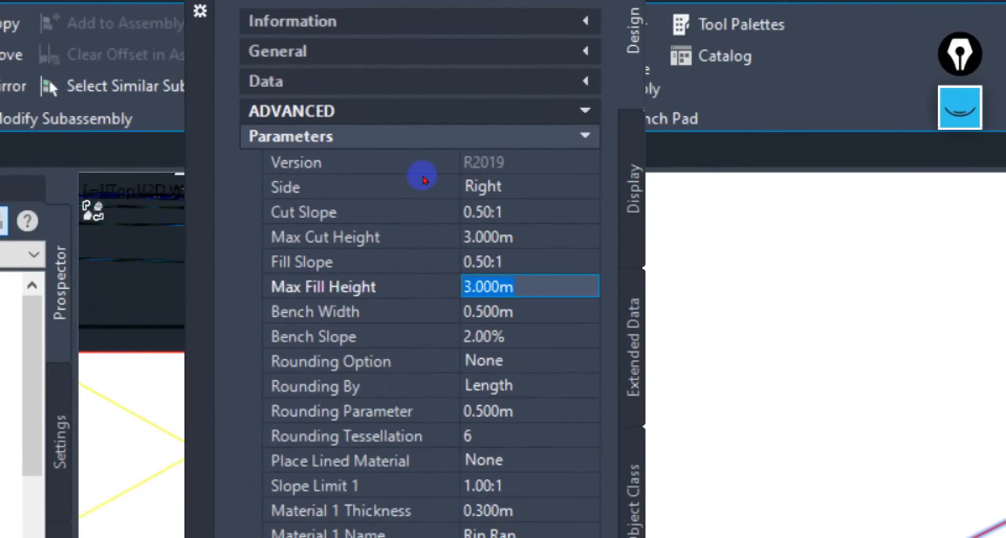
key(shift+Tab)
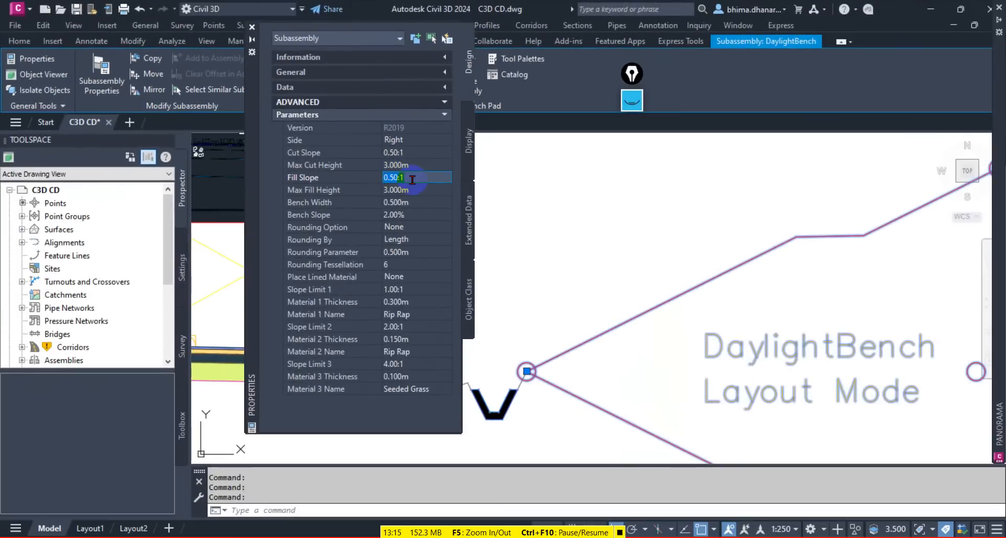
click(252, 26)
scroll(608, 269, down, 7)
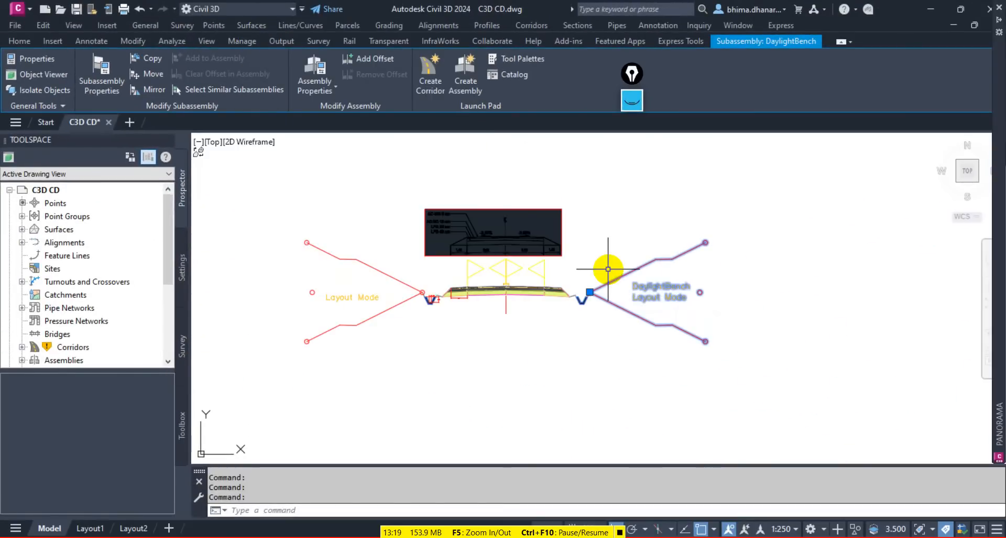
key(Escape)
Rebuild all corridors in the drawing to apply the edited assembly slopes.
scroll(564, 297, down, 12)
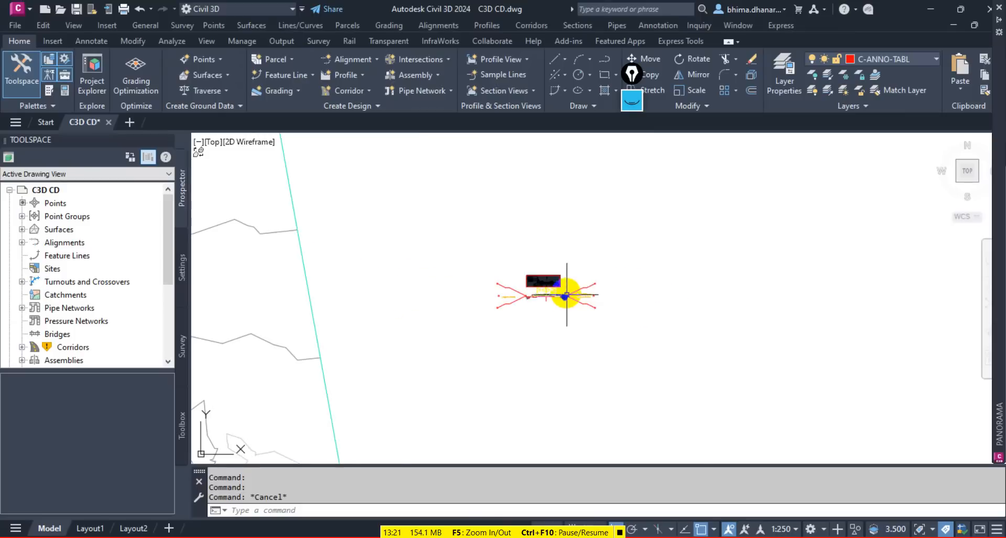
scroll(394, 275, up, 2)
scroll(394, 274, up, 3)
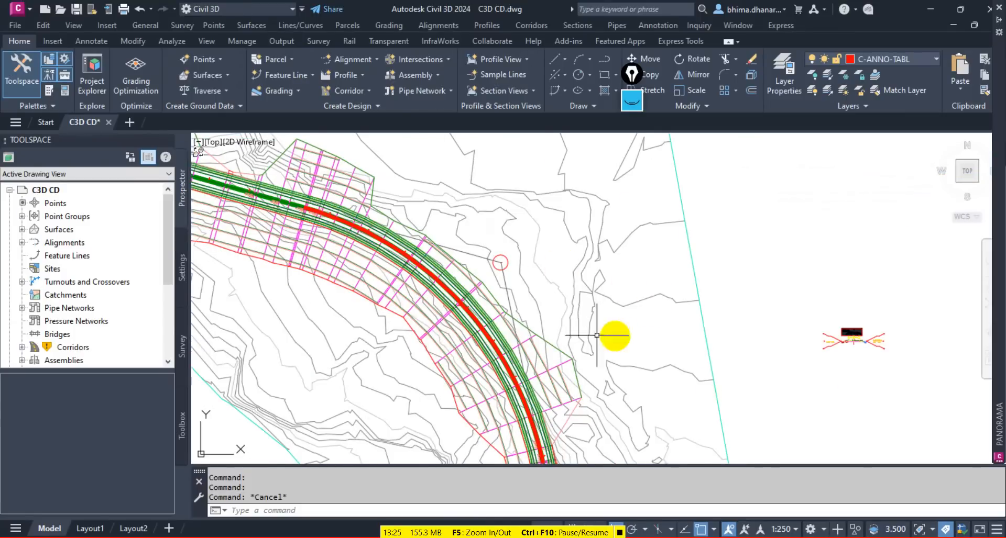
scroll(60, 314, down, 3)
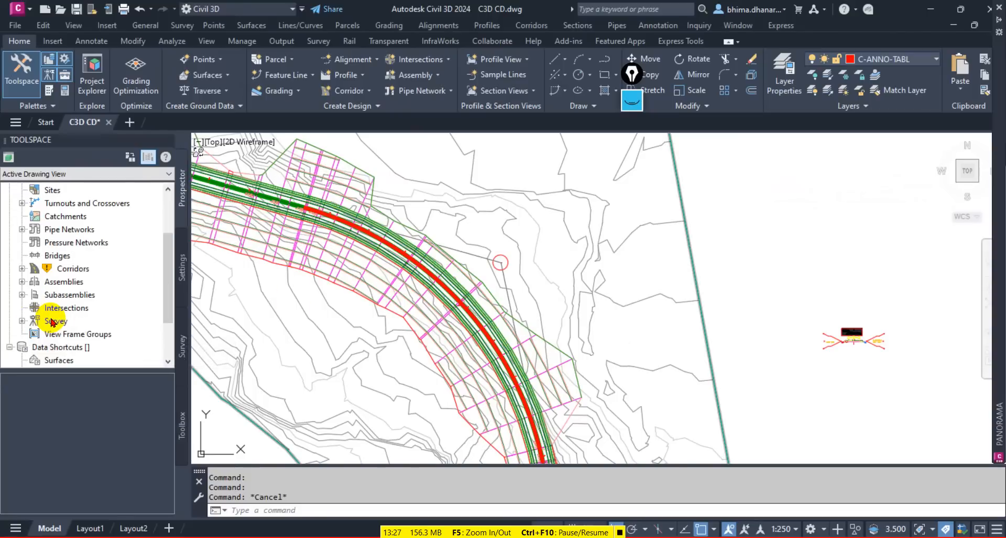
scroll(66, 272, down, 1)
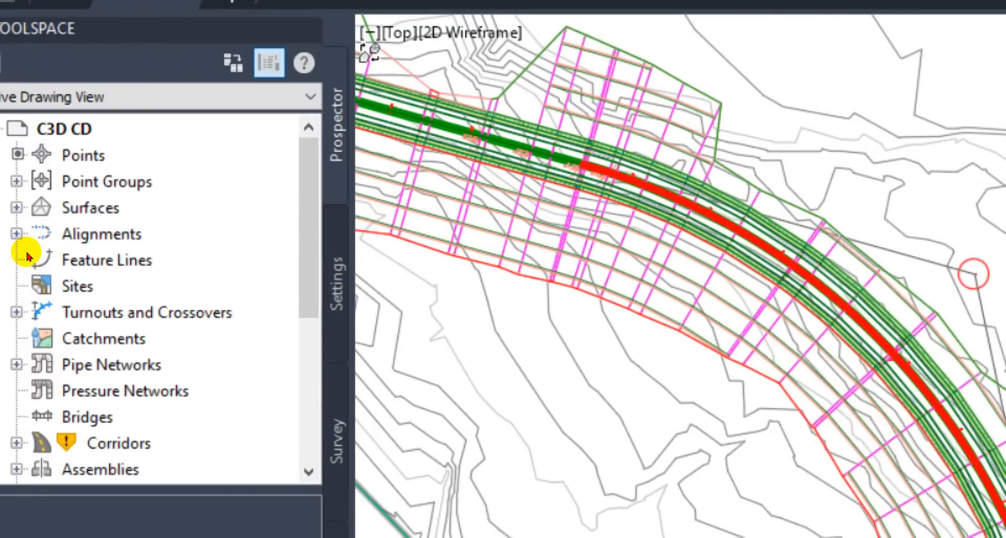
scroll(44, 350, down, 3)
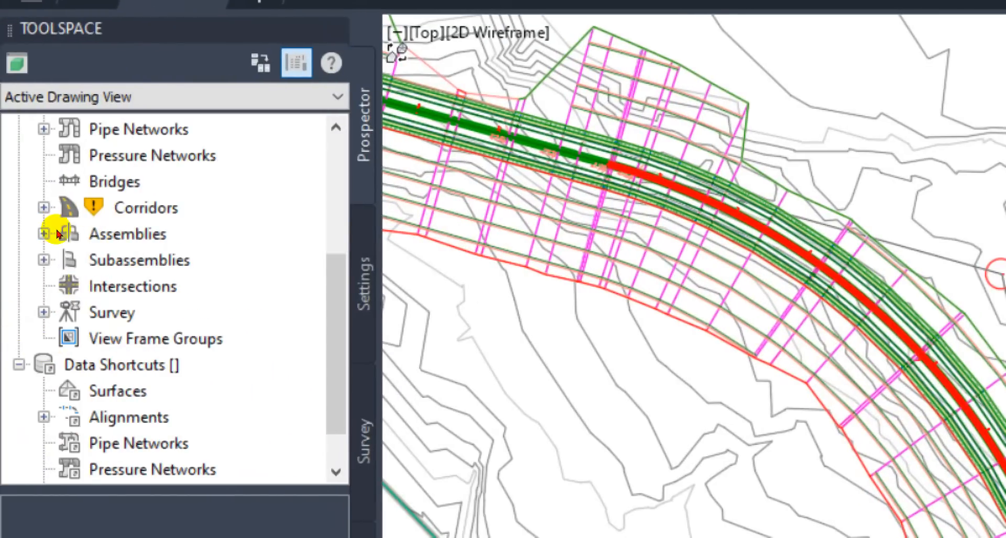
scroll(45, 233, down, 1)
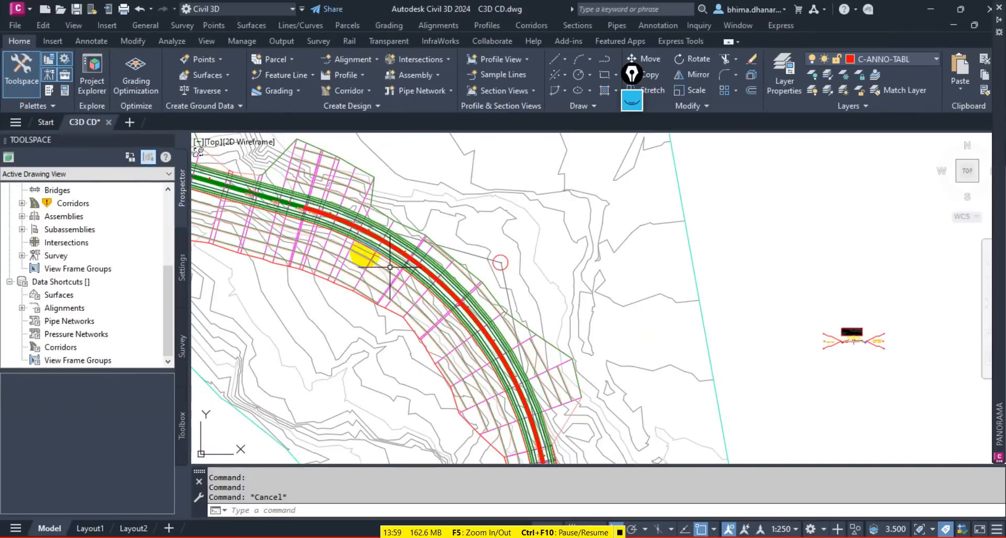
scroll(881, 348, up, 5)
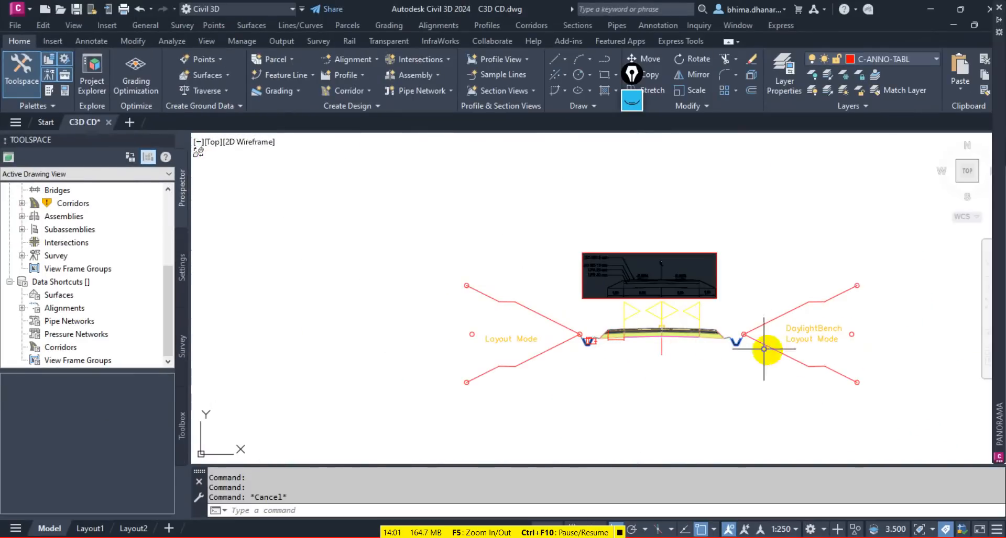
scroll(836, 344, down, 5)
scroll(368, 309, up, 5)
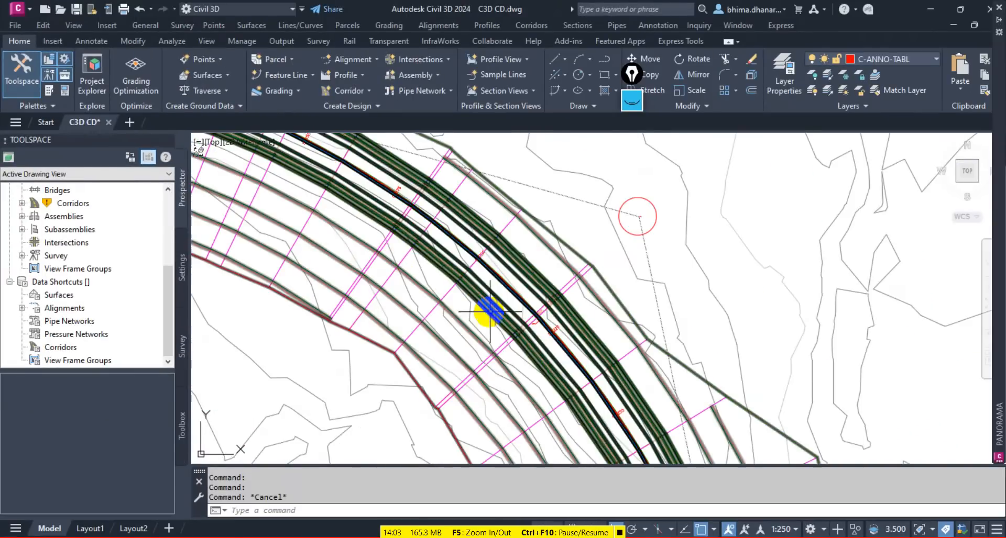
click(73, 204)
right_click(101, 208)
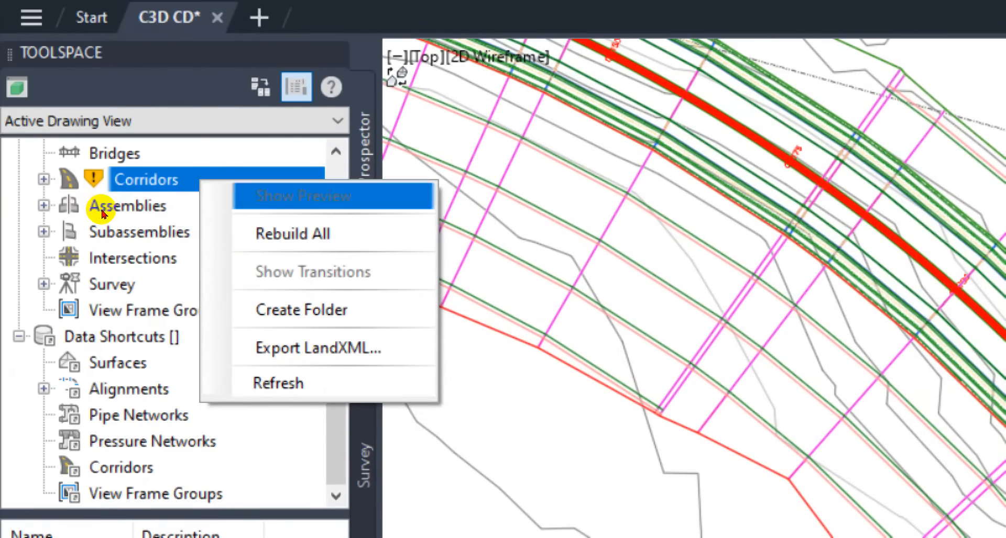
click(92, 205)
right_click(93, 205)
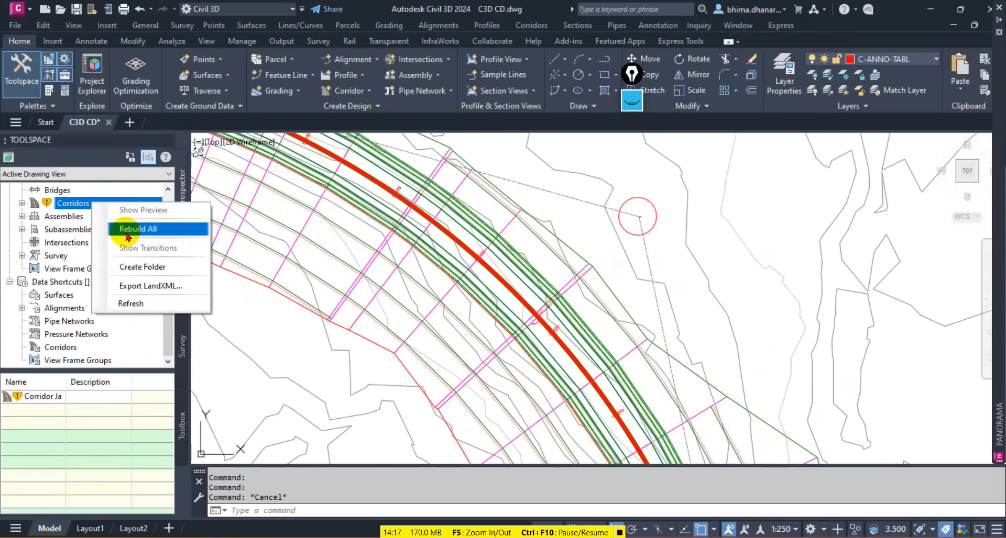
click(346, 231)
Inspect the rebuilt Corridor Jalan Rencana in the Object Viewer, orbiting closely around its benched slopes along the curve.
scroll(370, 298, down, 5)
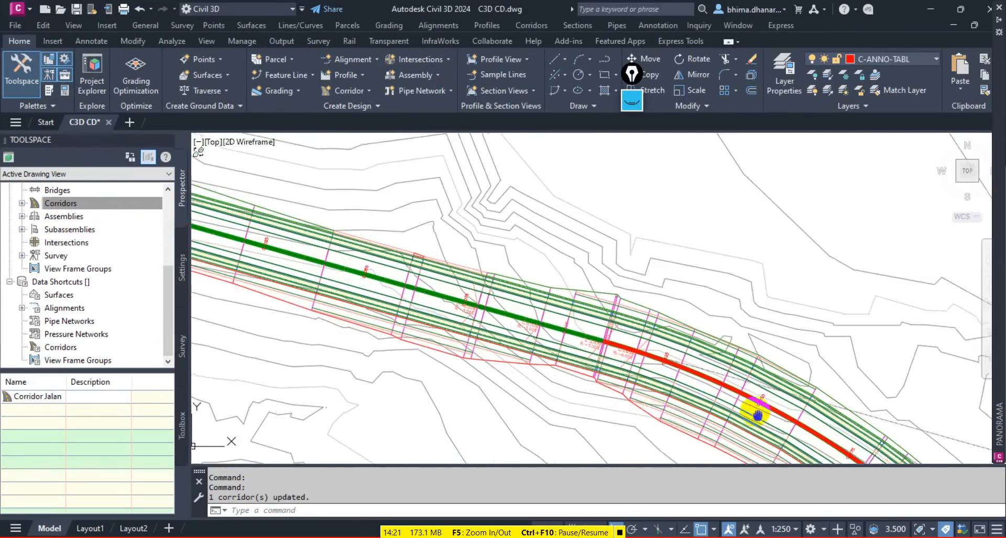
scroll(550, 265, down, 5)
scroll(568, 278, up, 5)
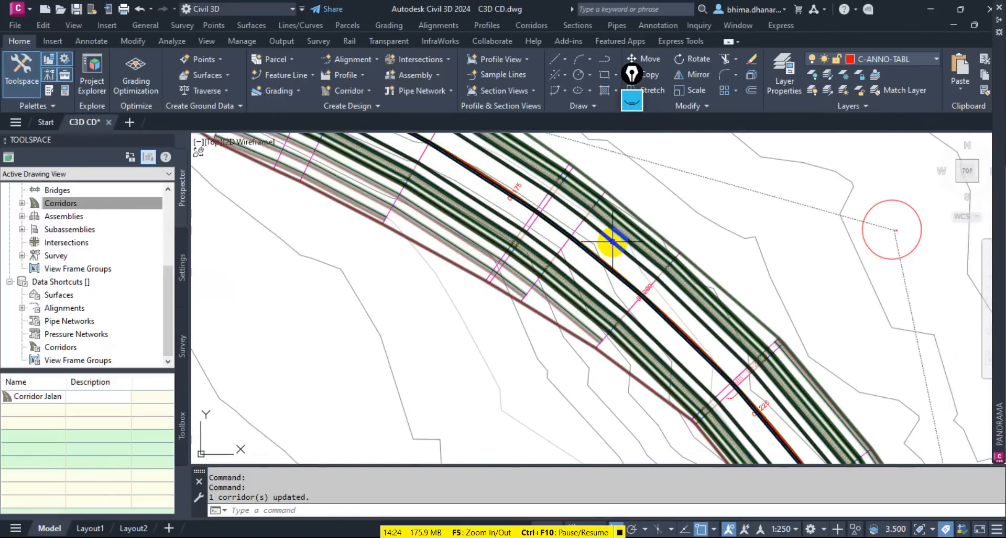
click(612, 241)
right_click(611, 250)
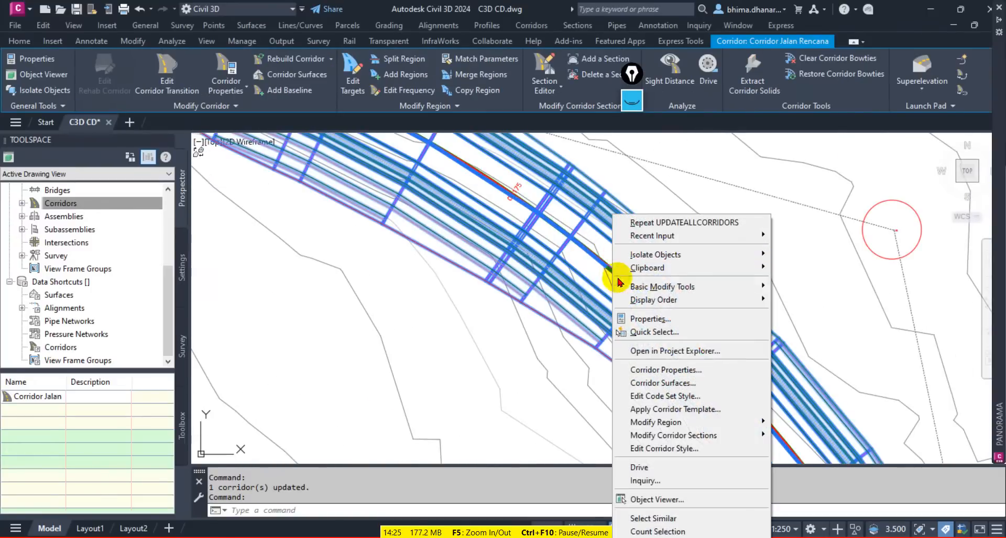
click(668, 500)
drag(466, 318, 644, 305)
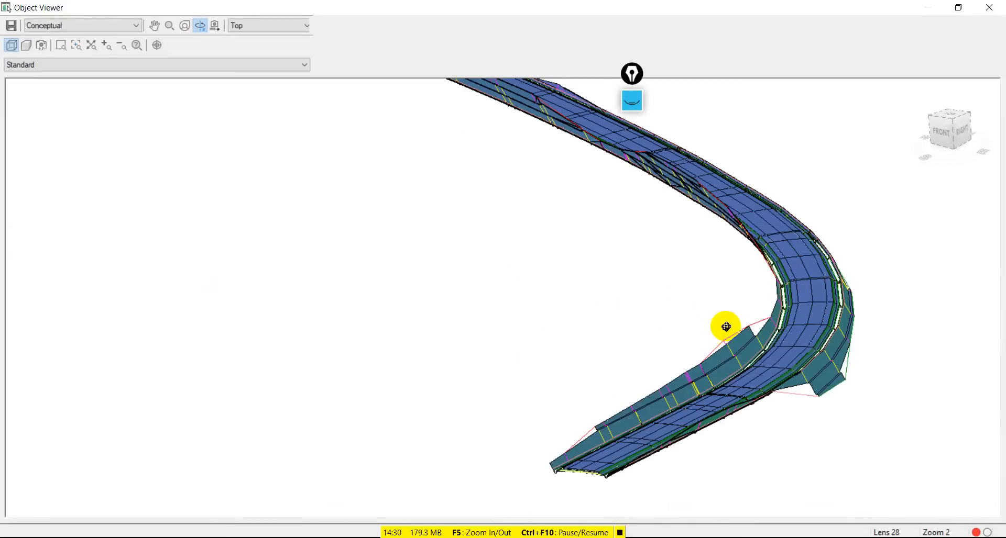
middle_drag(723, 325, 475, 320)
drag(475, 320, 379, 281)
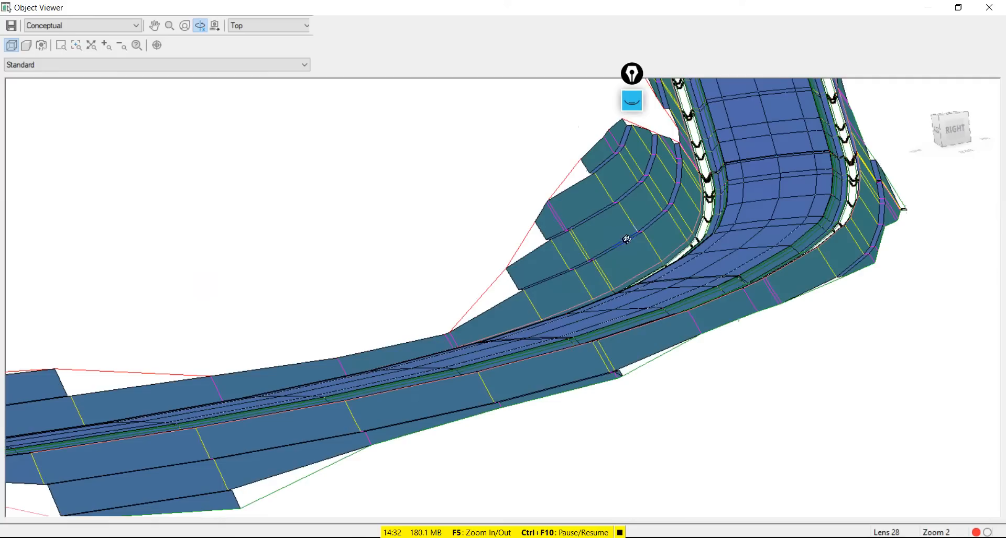
scroll(703, 261, up, 2)
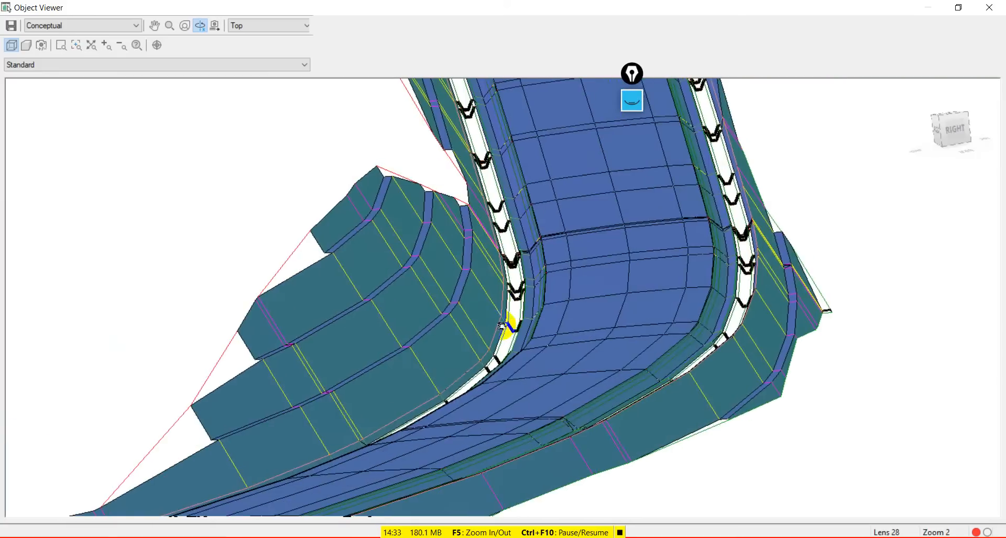
drag(512, 321, 460, 388)
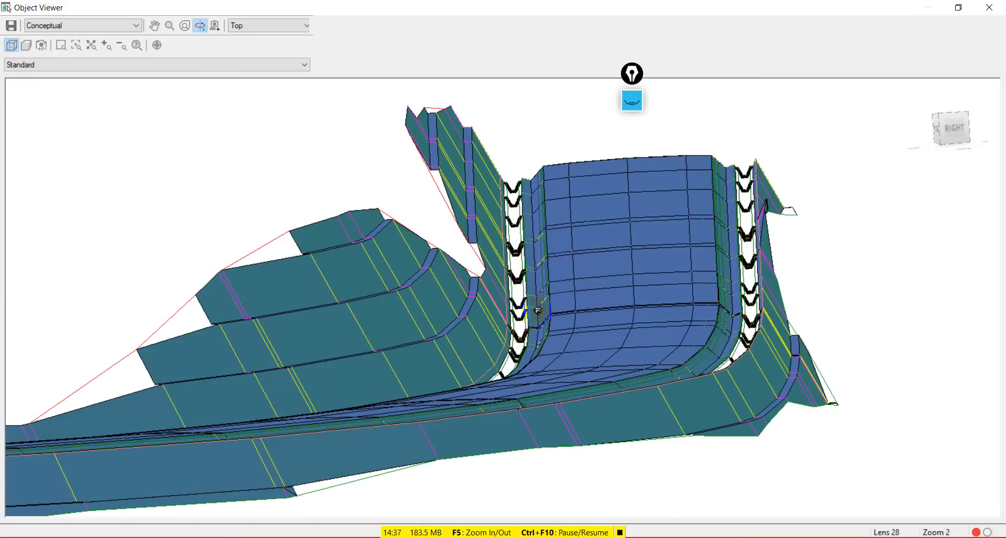
Examine the corridor's benched slopes and drains from several angles around the curve in the Object Viewer, and close the viewer.
drag(538, 310, 561, 333)
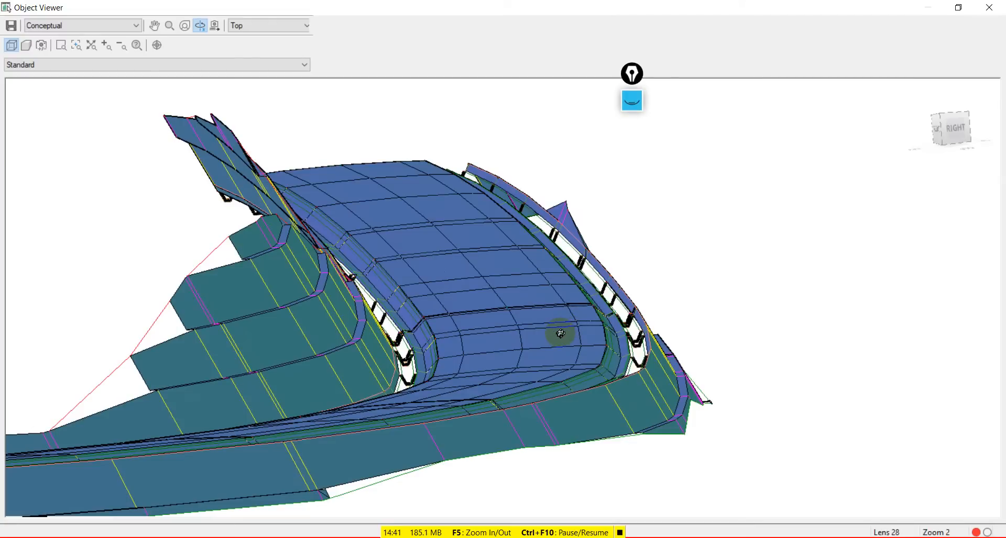
mouse_move(563, 316)
mouse_down()
mouse_move(519, 334)
mouse_move(560, 312)
mouse_up()
scroll(623, 183, up, 3)
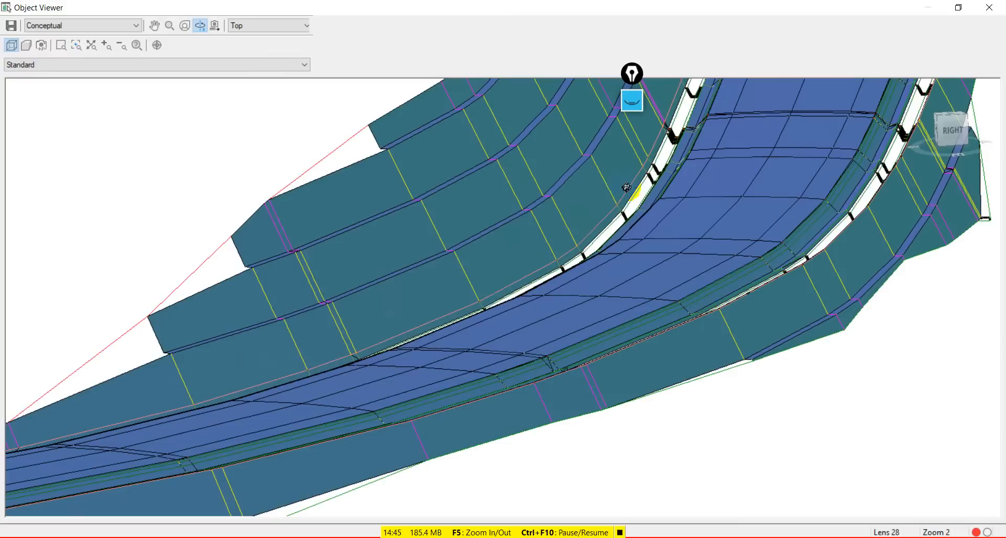
drag(485, 335, 490, 339)
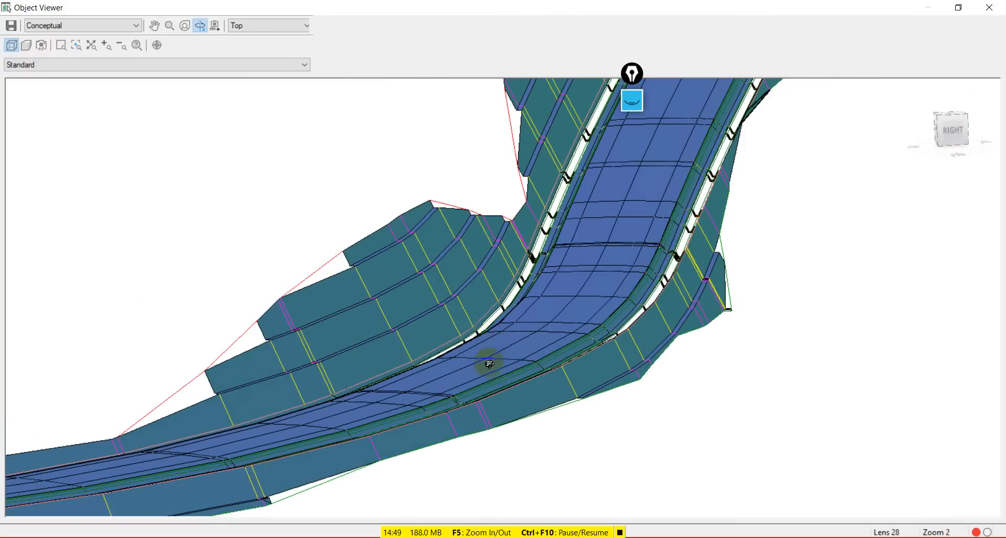
scroll(488, 362, down, 2)
scroll(540, 264, down, 2)
drag(543, 264, 550, 300)
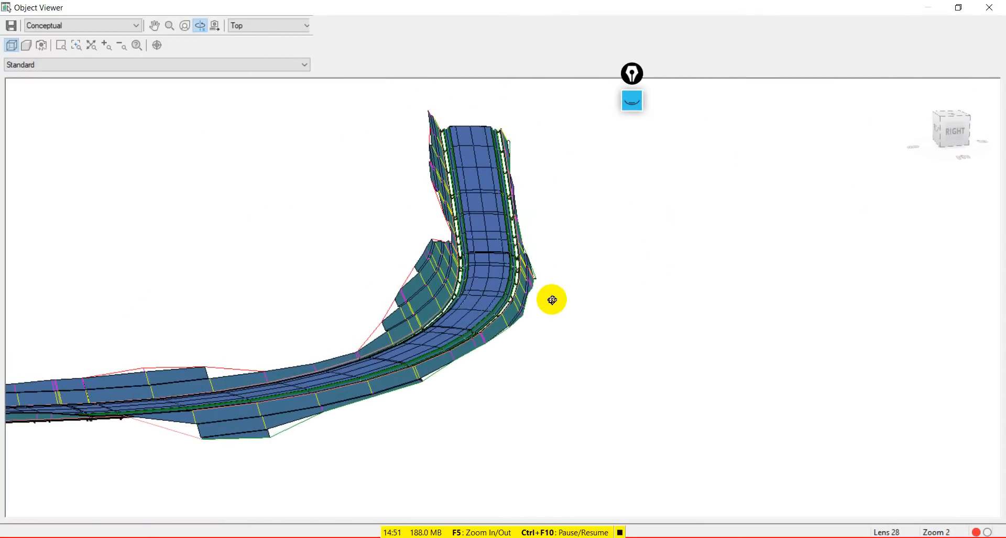
scroll(551, 300, down, 2)
drag(461, 332, 368, 321)
scroll(464, 251, up, 3)
drag(616, 342, 596, 381)
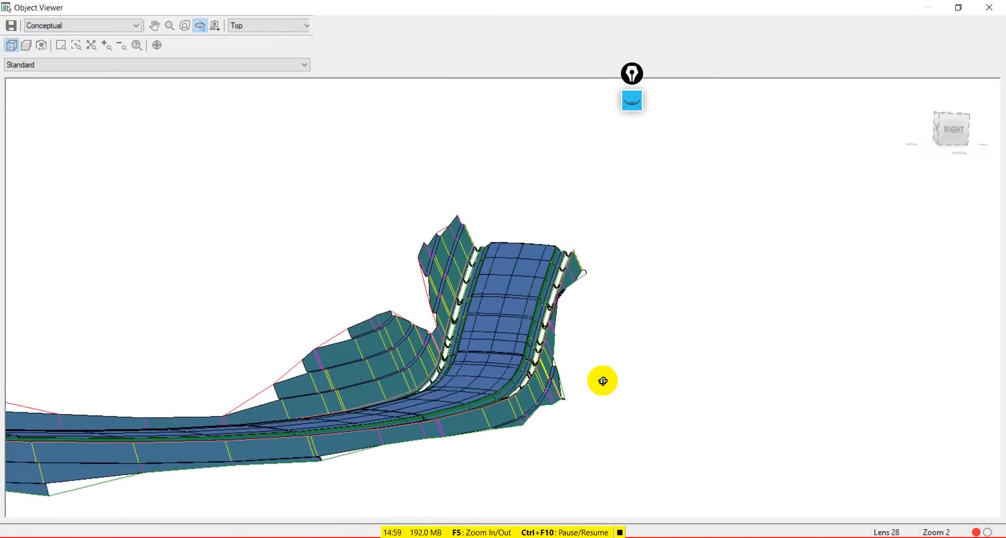
right_click(517, 335)
click(552, 110)
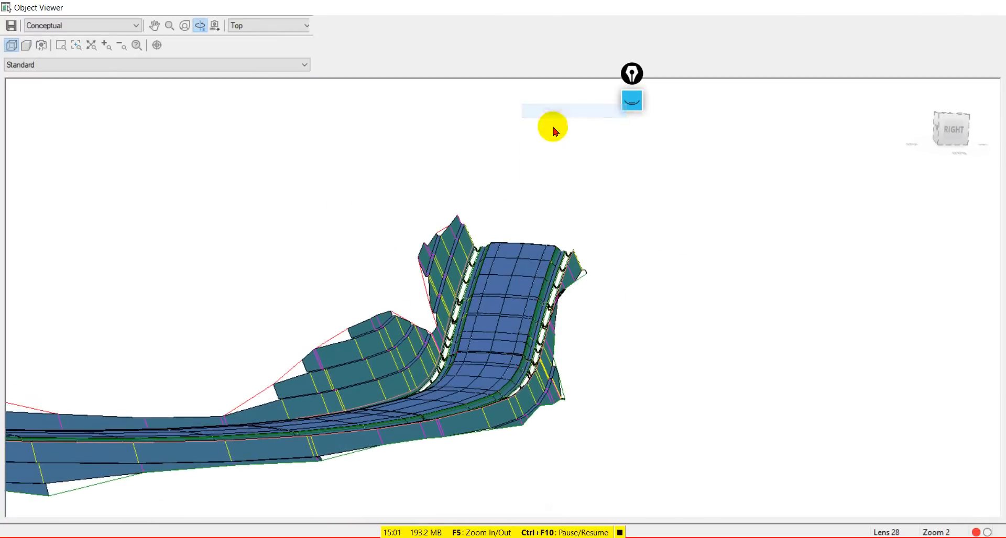
scroll(482, 280, down, 5)
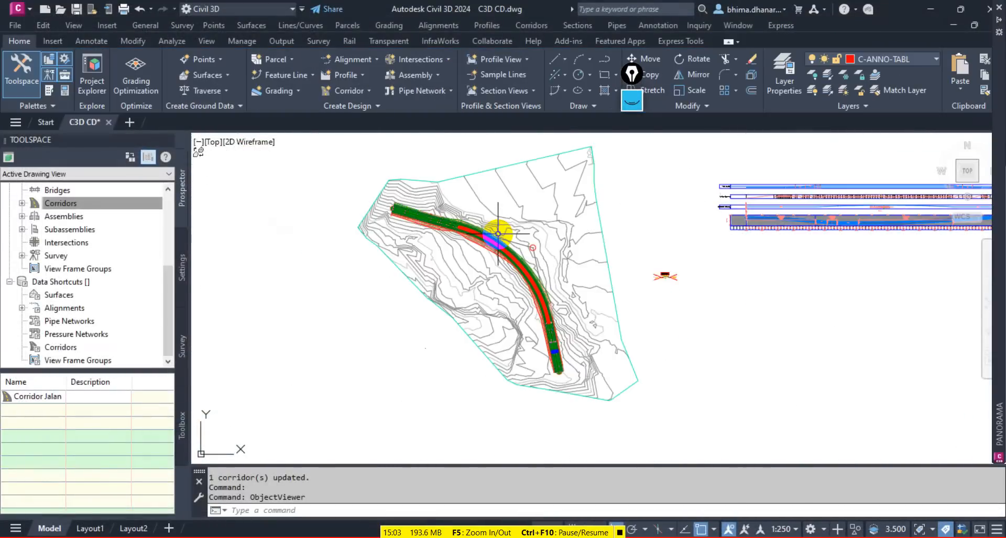
Compare the plan of Corridor Jalan Rencana along its curve with the road assembly drawn beside the contour surface.
scroll(543, 295, up, 2)
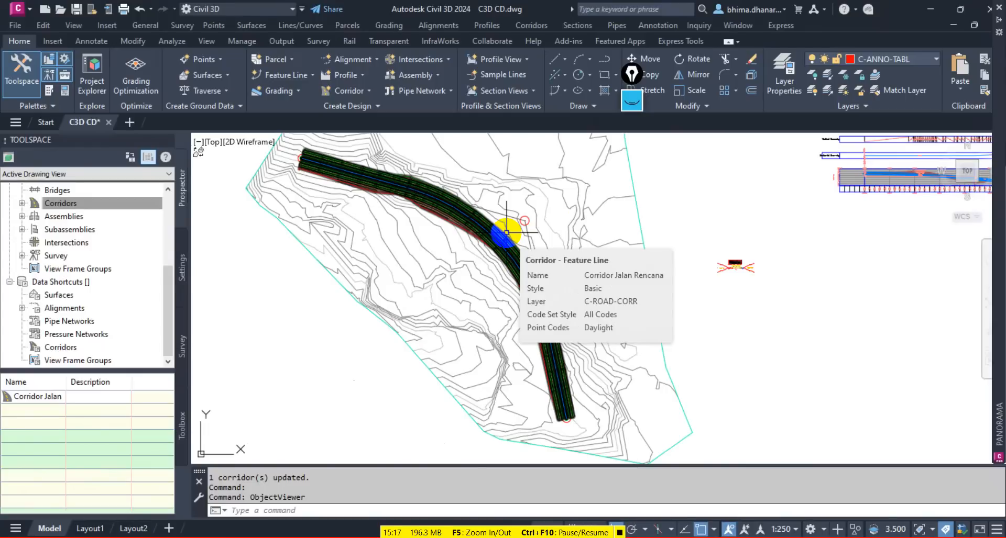
click(506, 232)
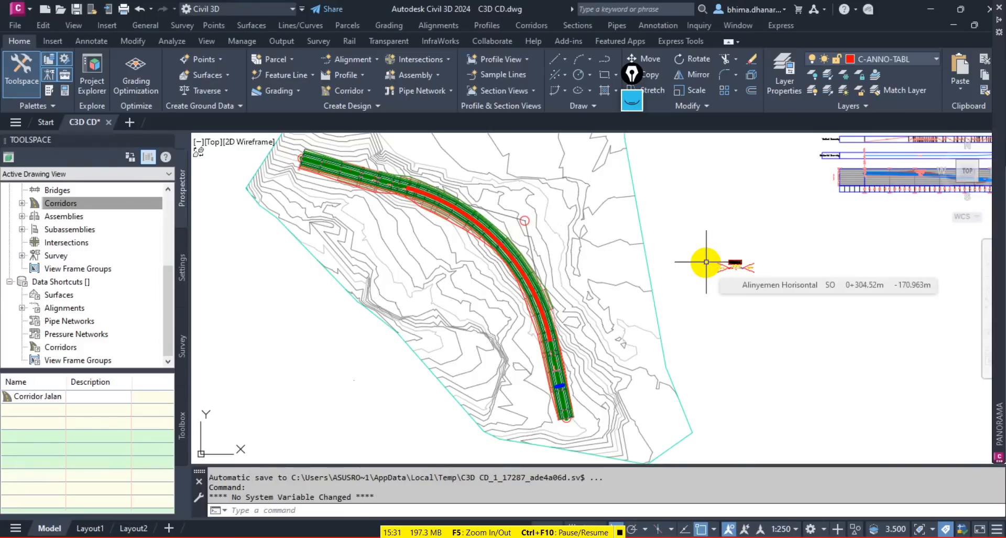
click(619, 533)
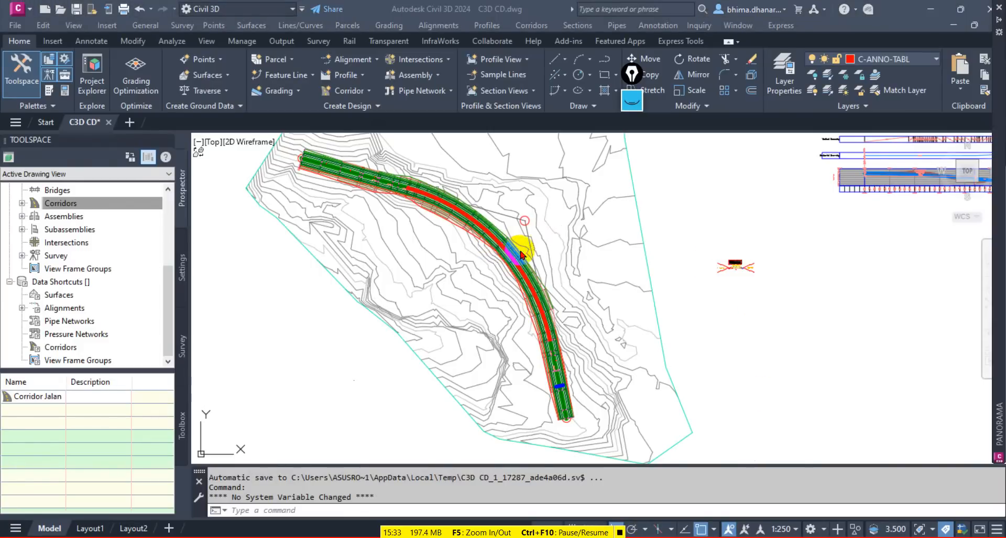
scroll(535, 299, up, 3)
scroll(535, 299, up, 4)
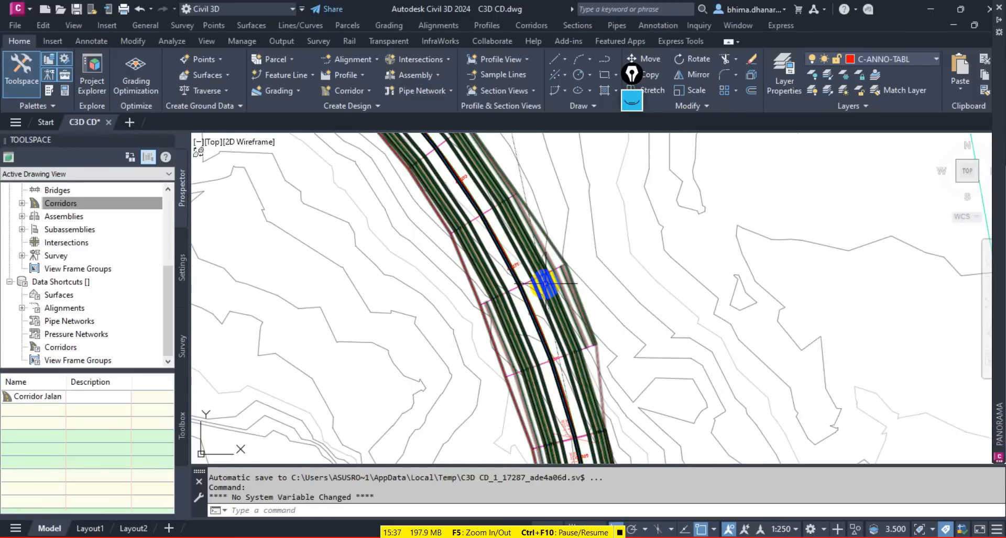
scroll(546, 284, down, 5)
scroll(513, 273, down, 4)
scroll(654, 299, up, 5)
scroll(654, 298, up, 2)
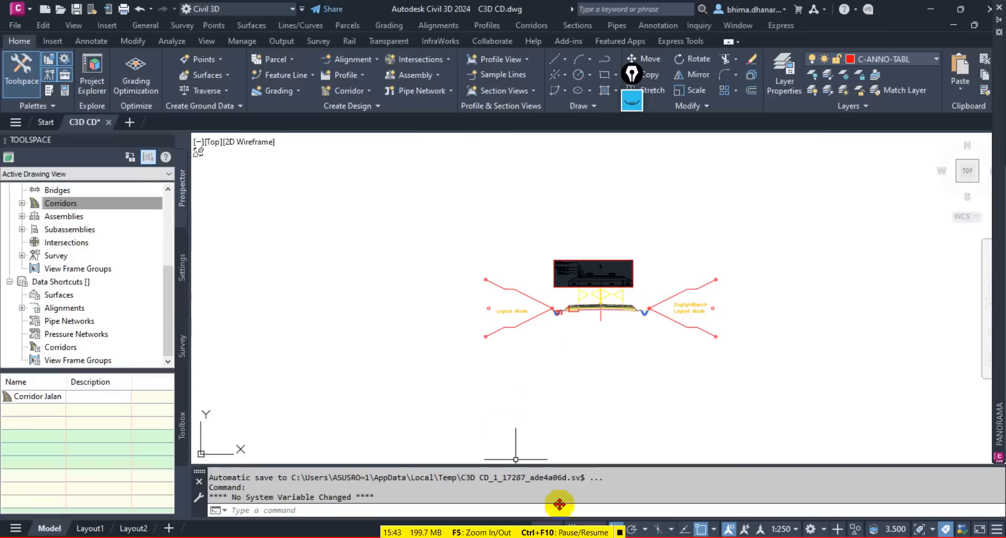
click(619, 533)
scroll(640, 332, up, 4)
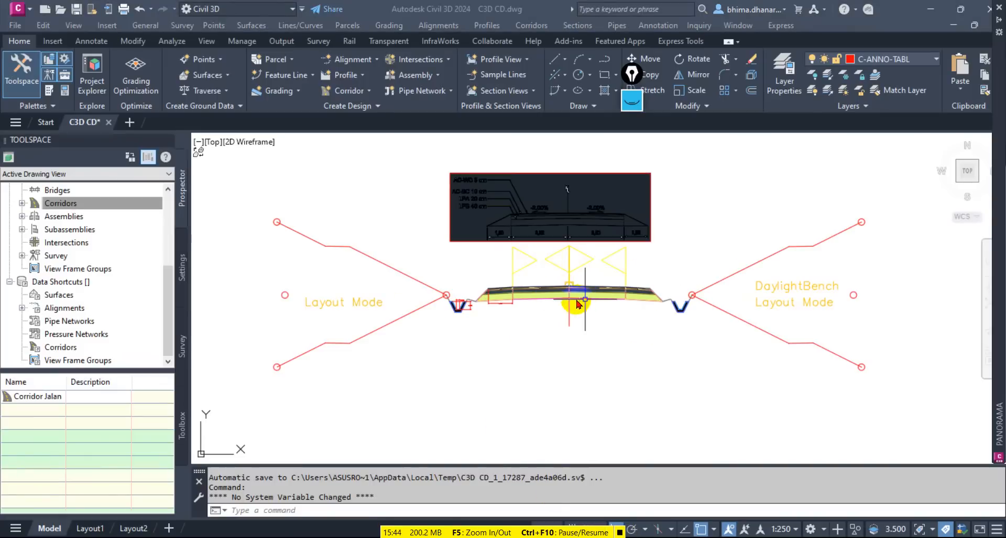
Review the assembly's pavement, drains and DaylightBench sides, and examine where the corridor widens entering the curve in plan.
scroll(696, 356, down, 6)
scroll(654, 351, down, 4)
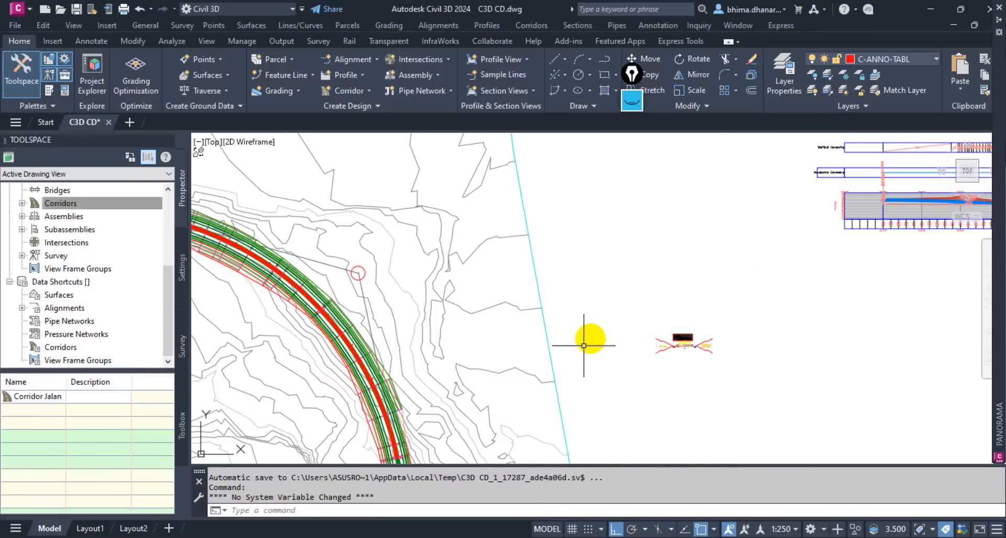
scroll(568, 343, down, 2)
scroll(604, 362, up, 2)
scroll(617, 314, up, 6)
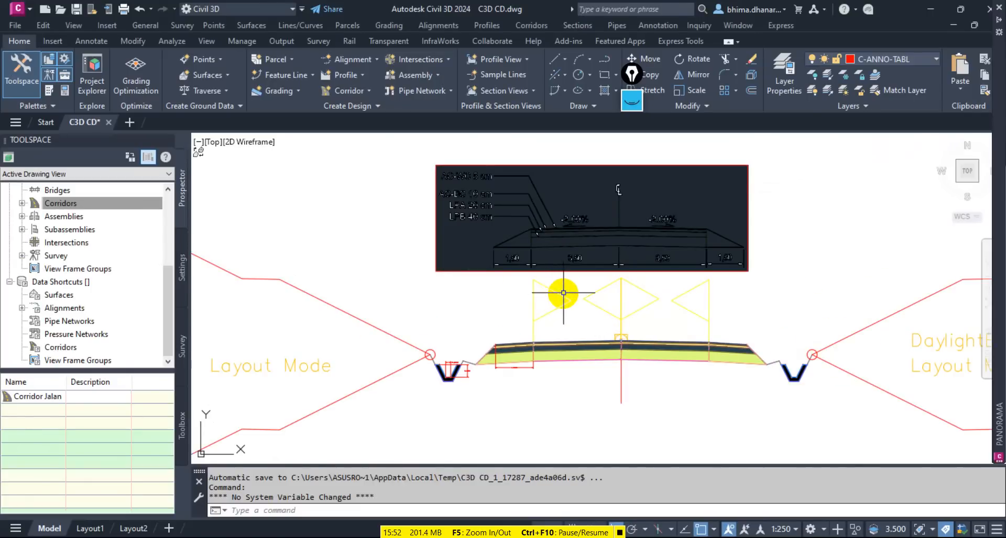
scroll(603, 284, down, 6)
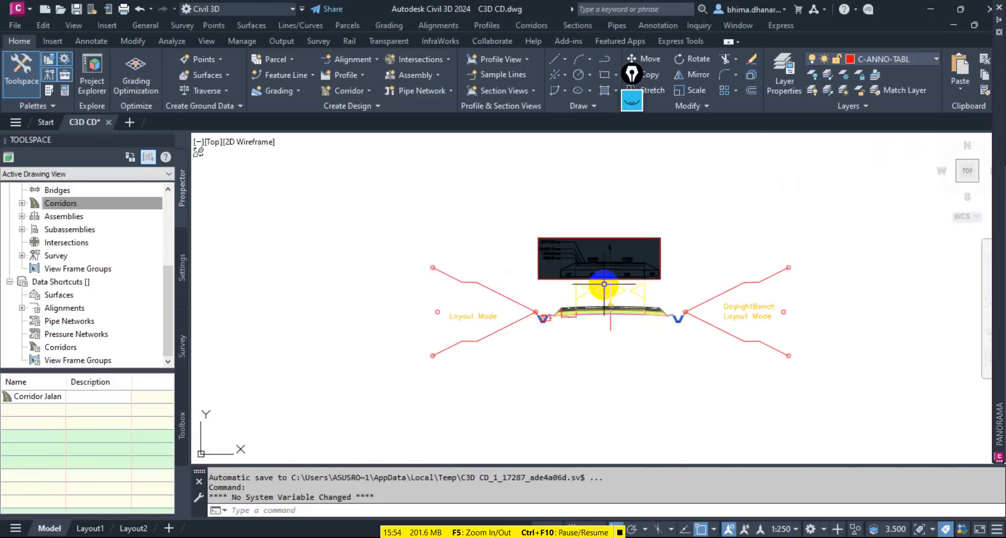
scroll(602, 283, down, 5)
scroll(316, 242, up, 4)
middle_drag(337, 218, 367, 265)
scroll(362, 267, up, 3)
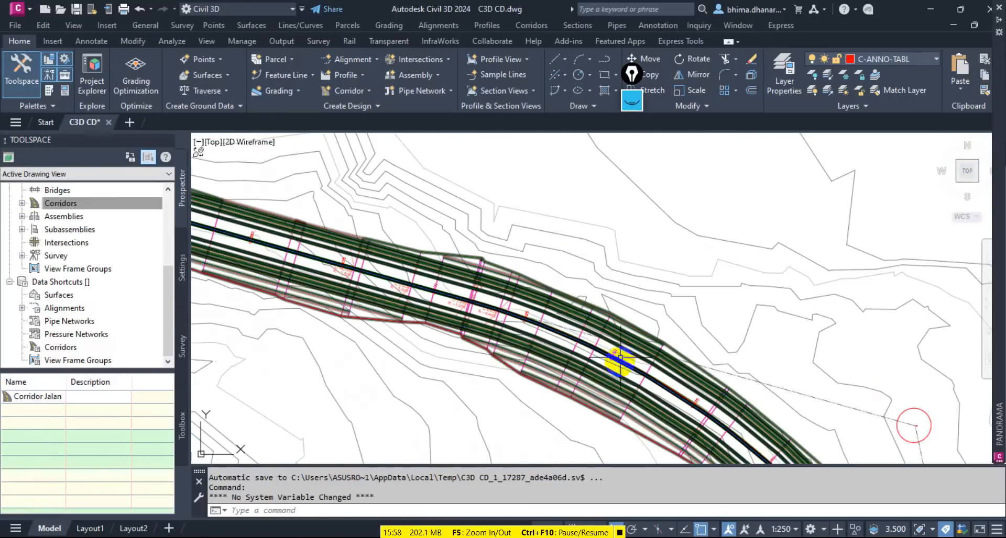
click(491, 340)
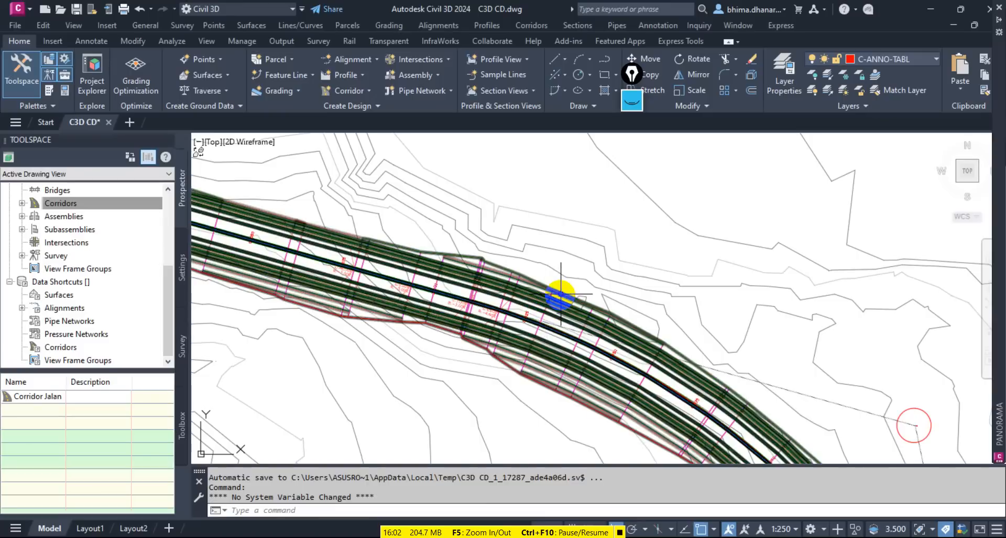
Expand the drawing's Surfaces collection and select the kontur eksisting surface.
scroll(126, 254, up, 4)
click(21, 230)
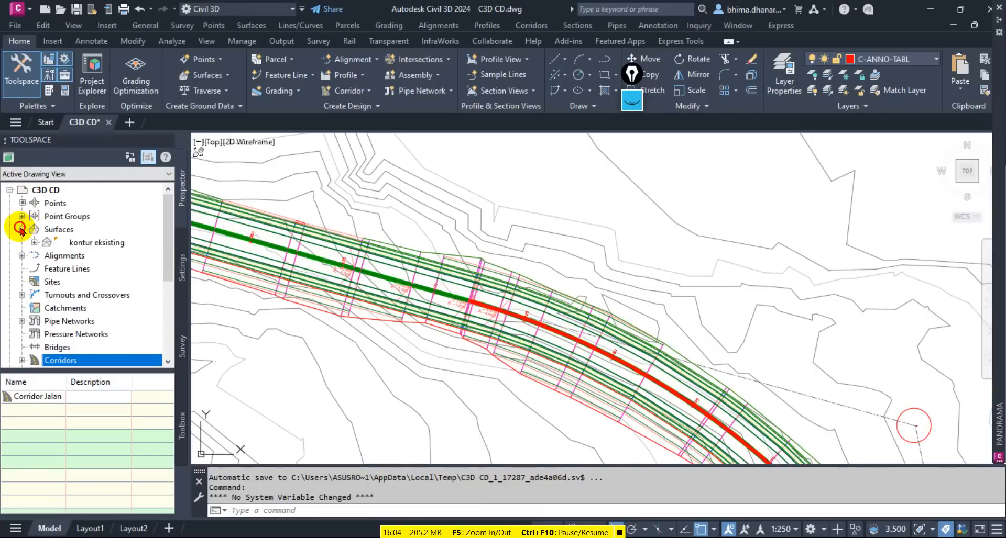
click(77, 244)
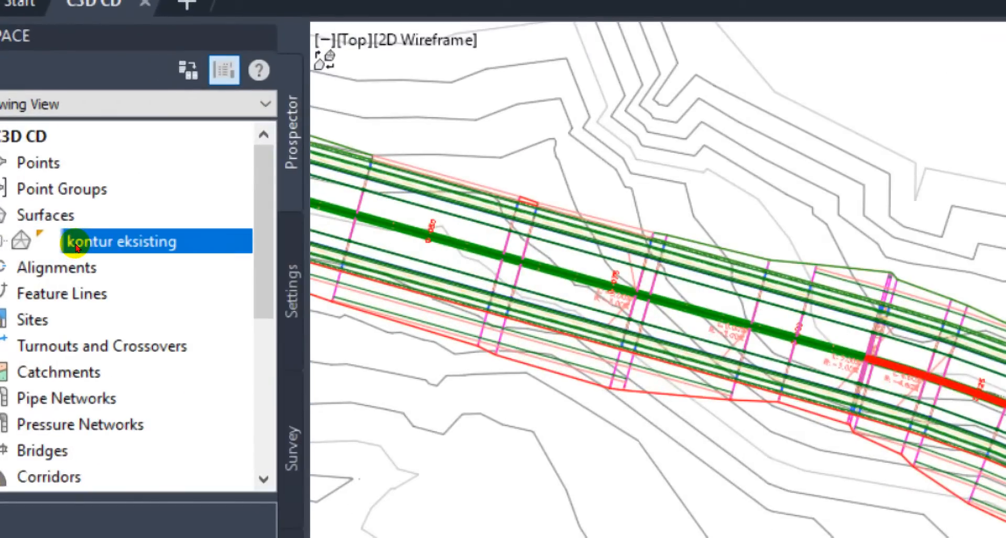
scroll(85, 252, down, 1)
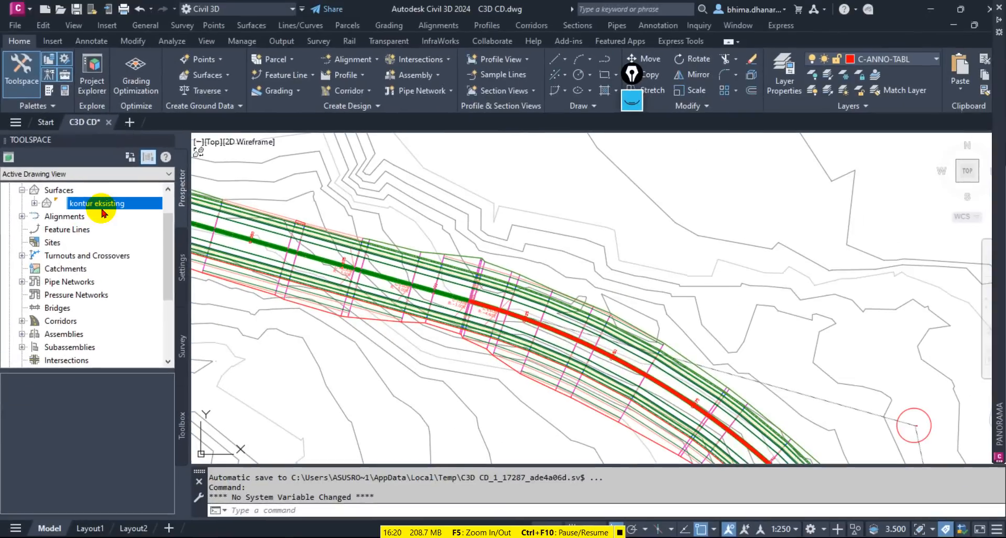
Erase the three linear dimensions at the left shoulder and left drain of the road assembly.
scroll(608, 249, down, 6)
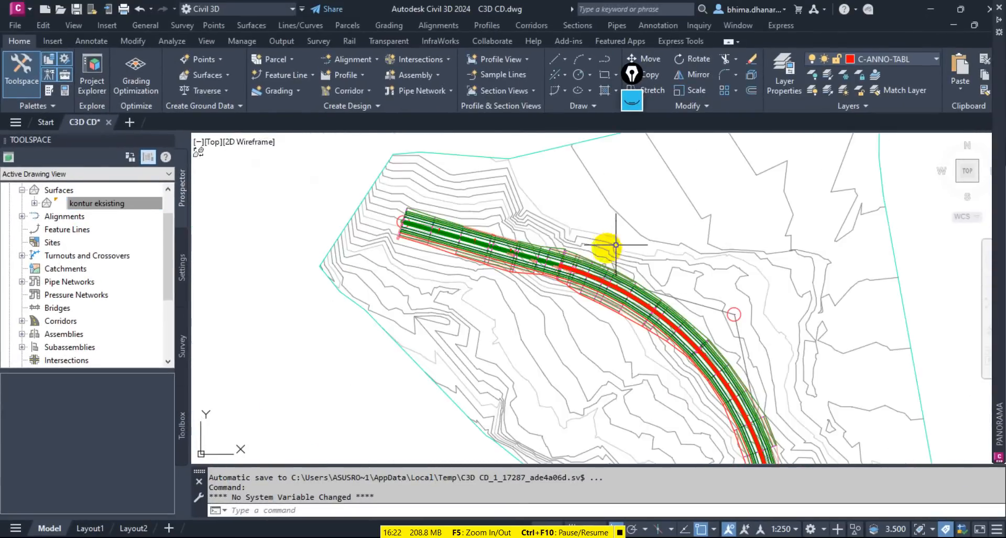
scroll(742, 314, up, 2)
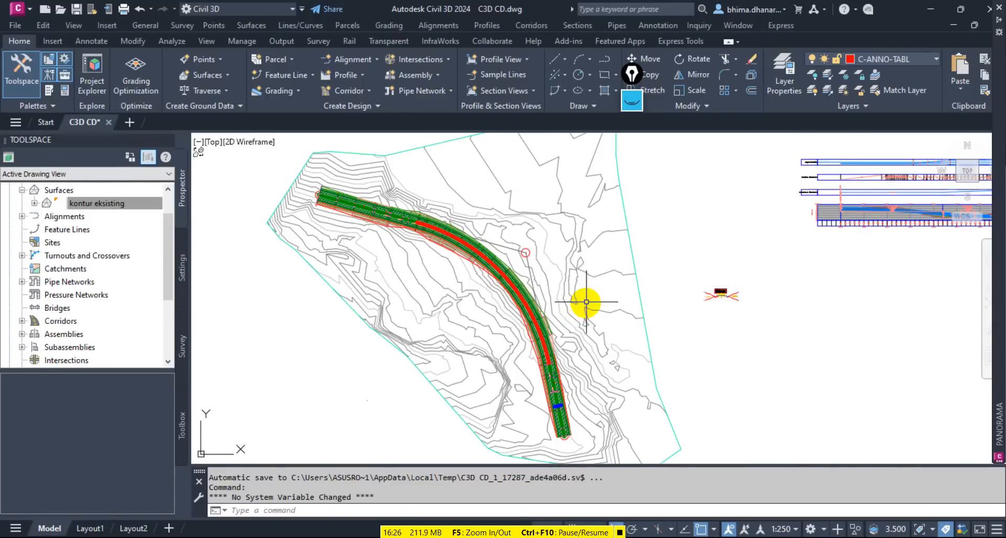
scroll(723, 296, up, 5)
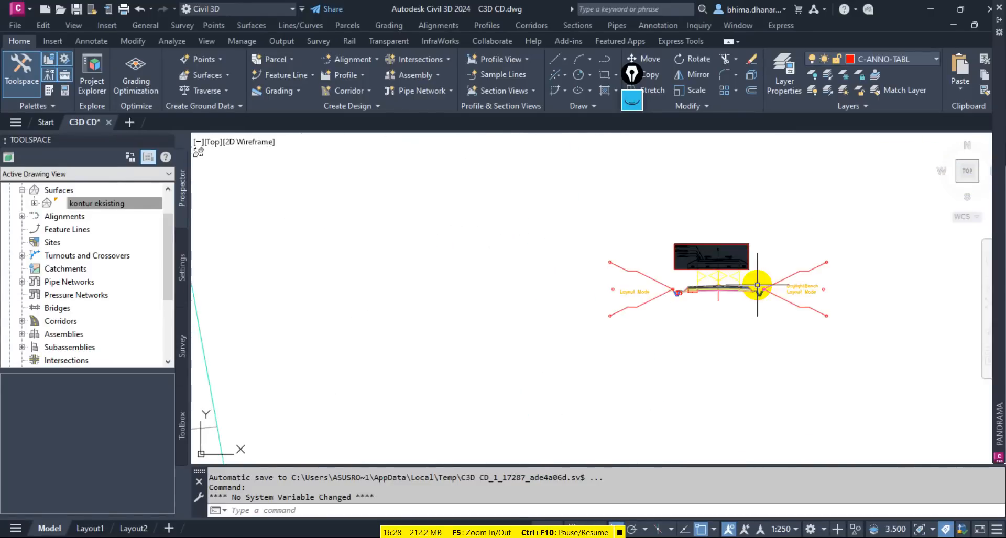
scroll(756, 285, up, 4)
scroll(749, 288, up, 3)
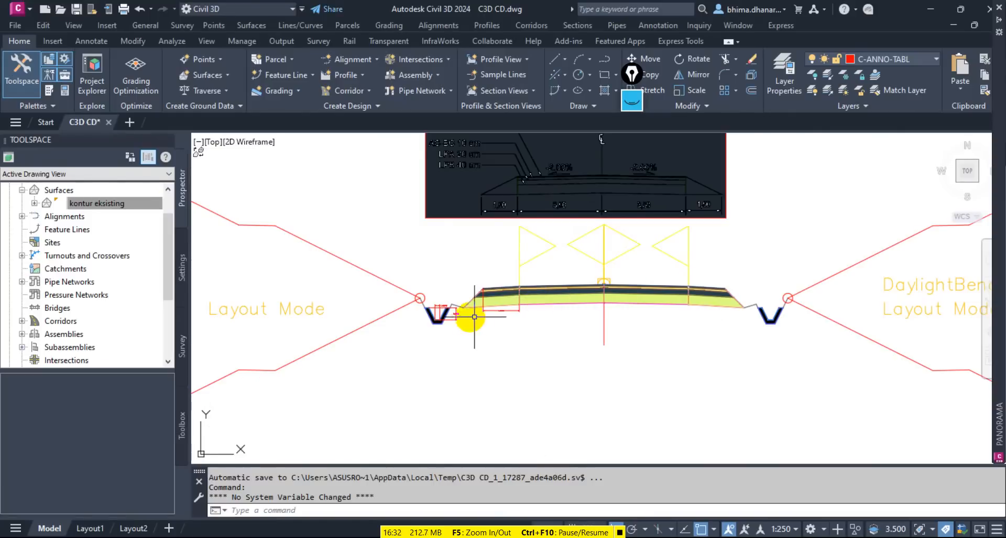
scroll(437, 313, up, 4)
click(614, 337)
click(512, 309)
click(499, 343)
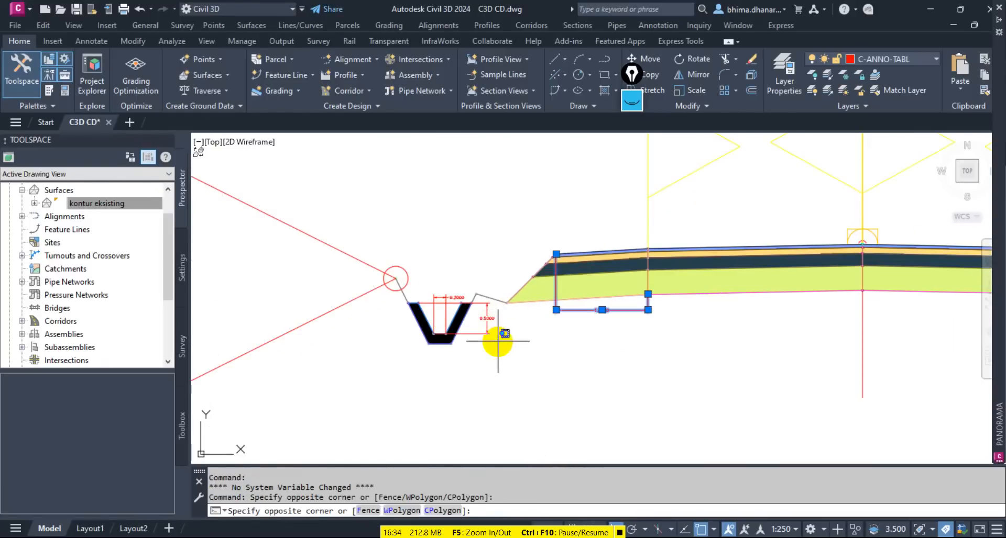
click(480, 322)
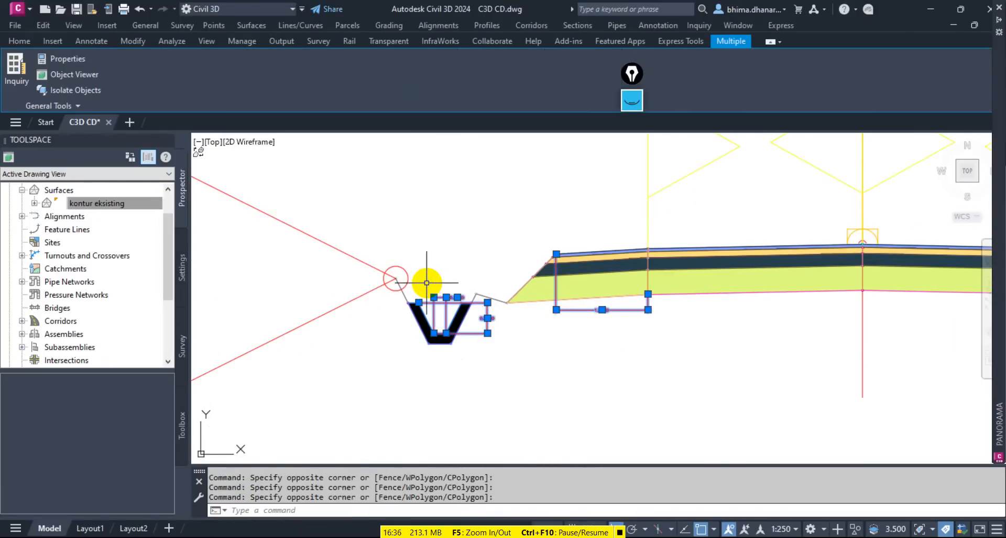
key(Delete)
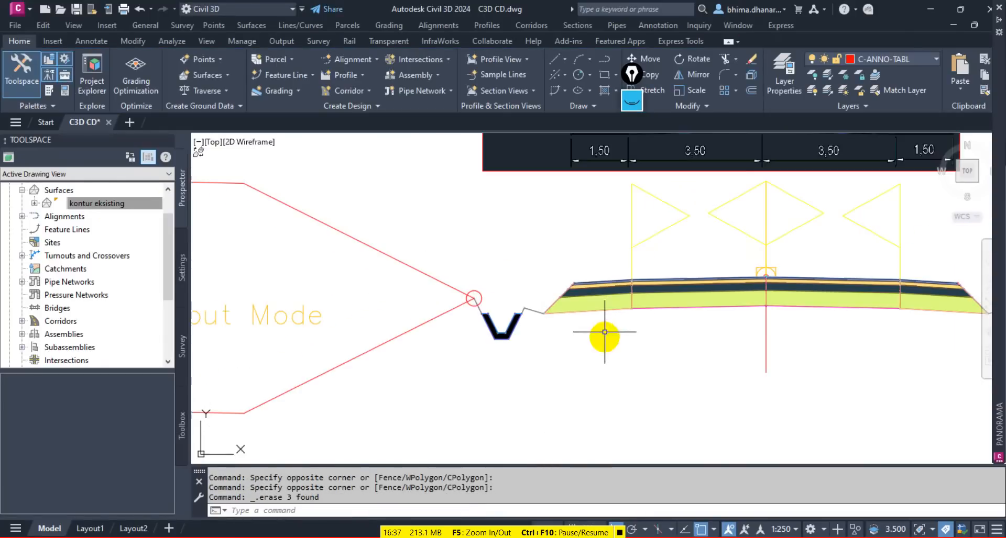
Move the typical section image up and away from the road assembly.
scroll(473, 321, down, 2)
middle_drag(551, 312, 472, 316)
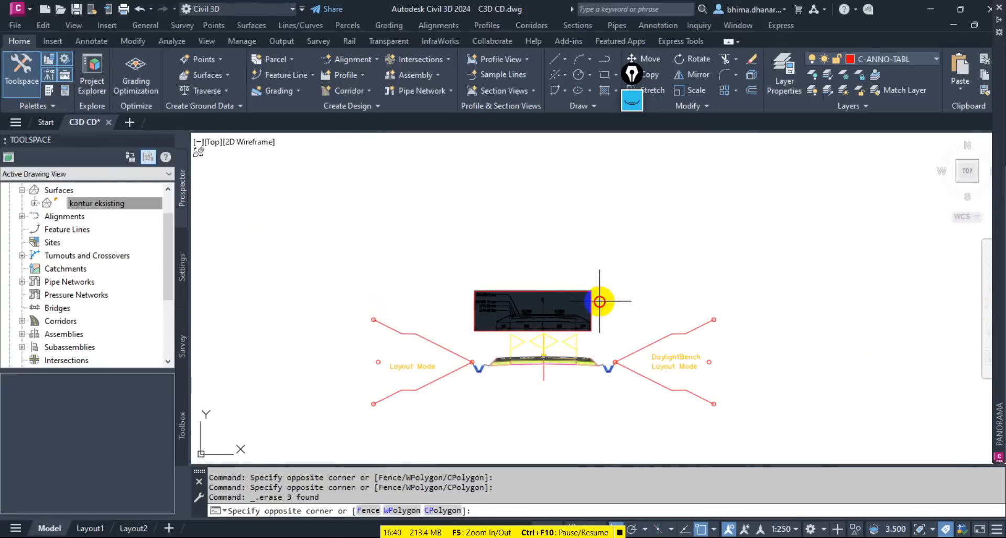
click(595, 302)
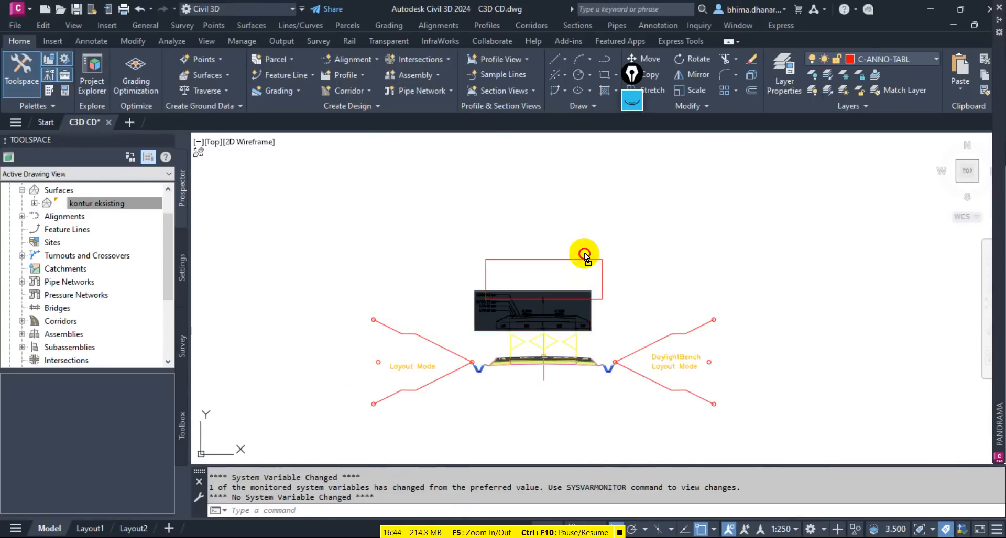
drag(583, 258, 586, 175)
scroll(534, 347, up, 6)
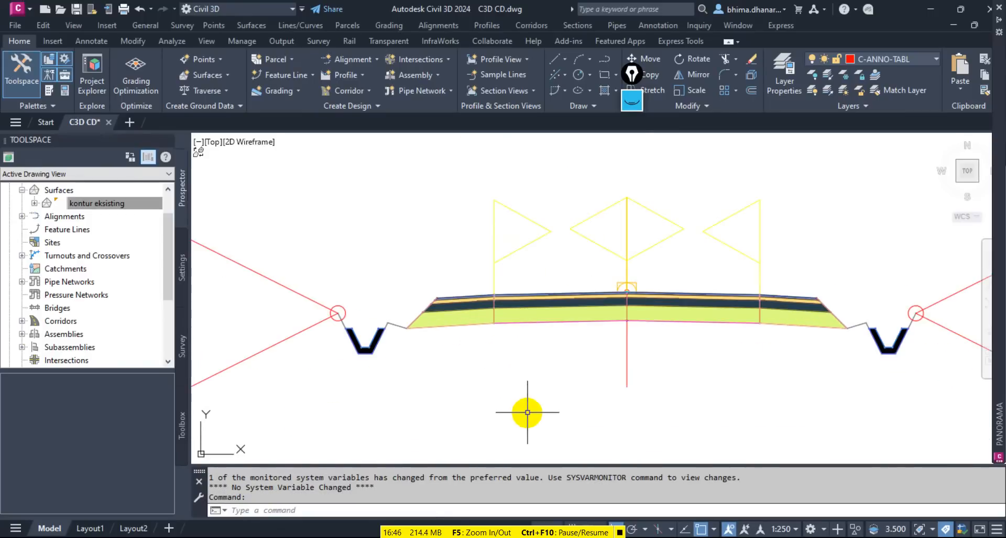
Draw a freehand pink ground line rising diagonally across the assembly with the screen annotation pen, and move its toolbar aside.
scroll(495, 354, down, 2)
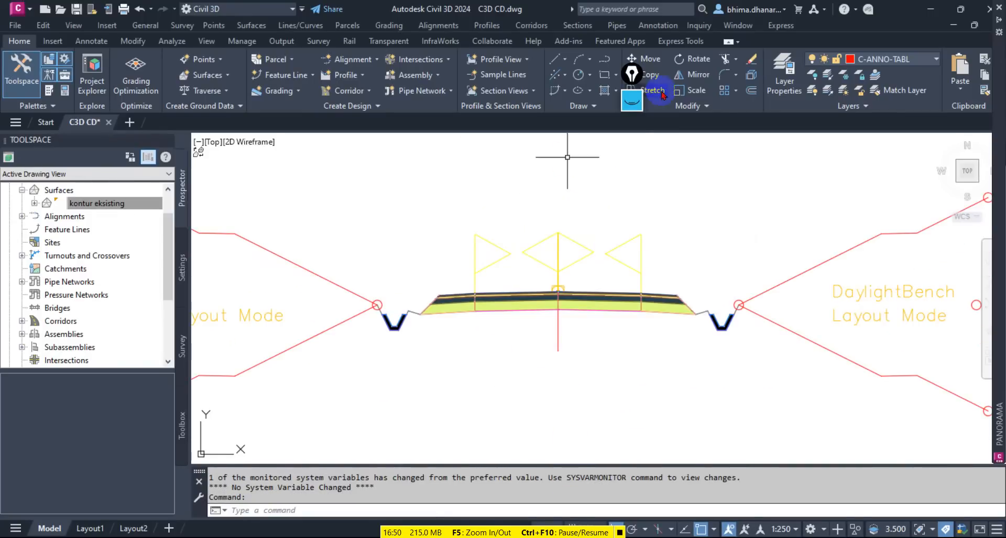
click(631, 99)
click(631, 160)
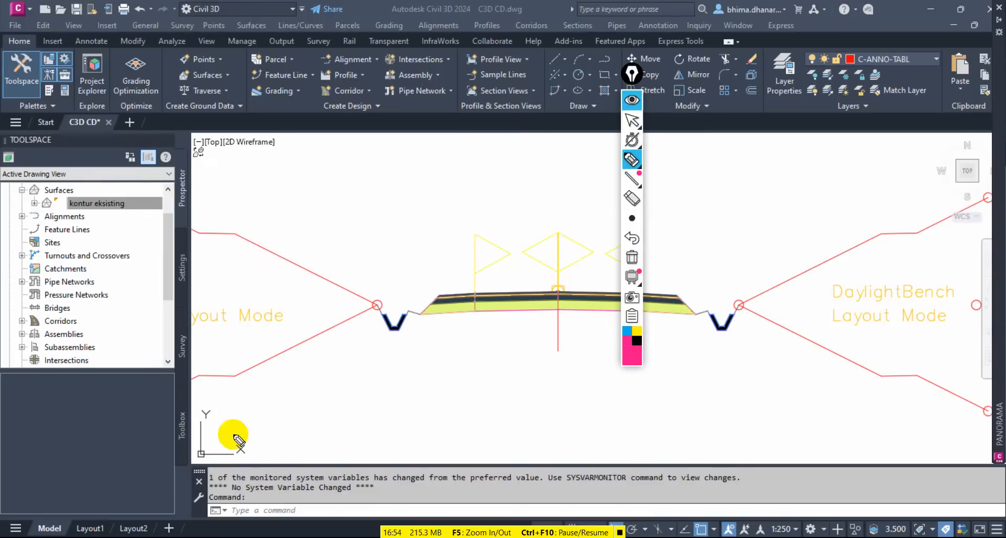
mouse_move(208, 452)
mouse_down()
mouse_move(457, 363)
mouse_move(626, 266)
mouse_move(935, 139)
mouse_up()
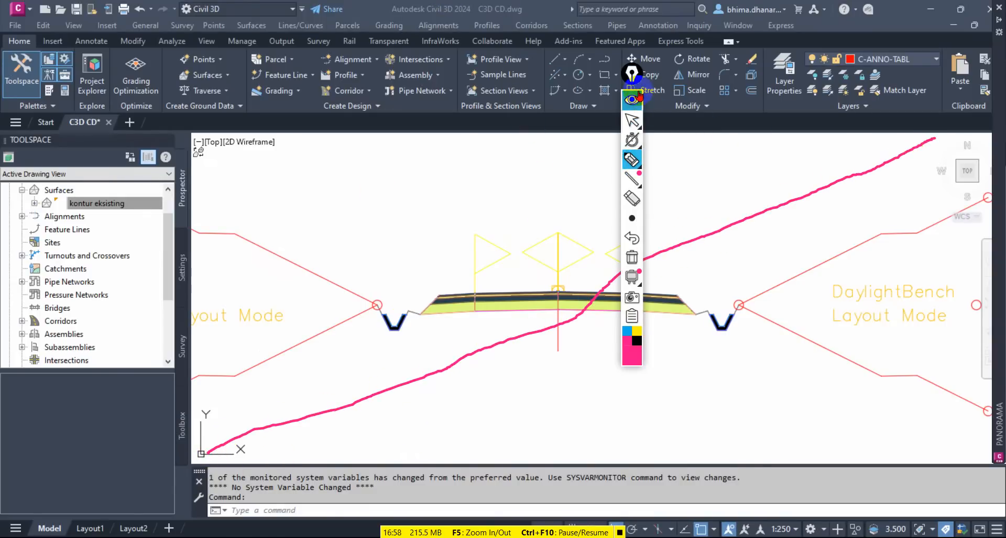
mouse_move(632, 74)
mouse_down()
mouse_move(937, 218)
mouse_move(968, 271)
mouse_up()
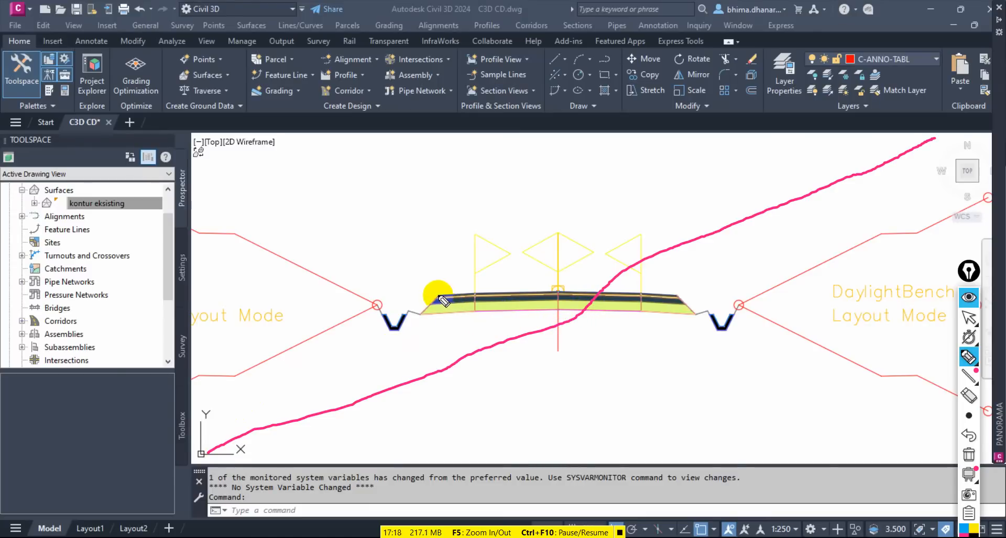
Draw a pink line along the road's underside, around both drains and down and up the benched slopes until it meets the ground line.
mouse_move(576, 311)
mouse_down()
mouse_move(409, 313)
mouse_move(388, 330)
mouse_move(366, 312)
mouse_move(302, 344)
mouse_up()
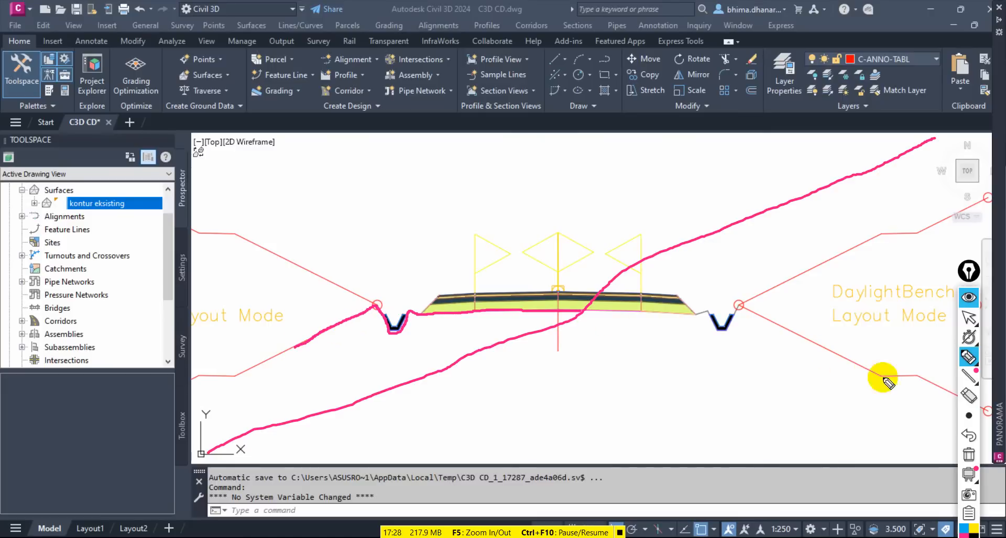
mouse_move(296, 347)
mouse_down()
mouse_move(256, 348)
mouse_move(207, 451)
mouse_up()
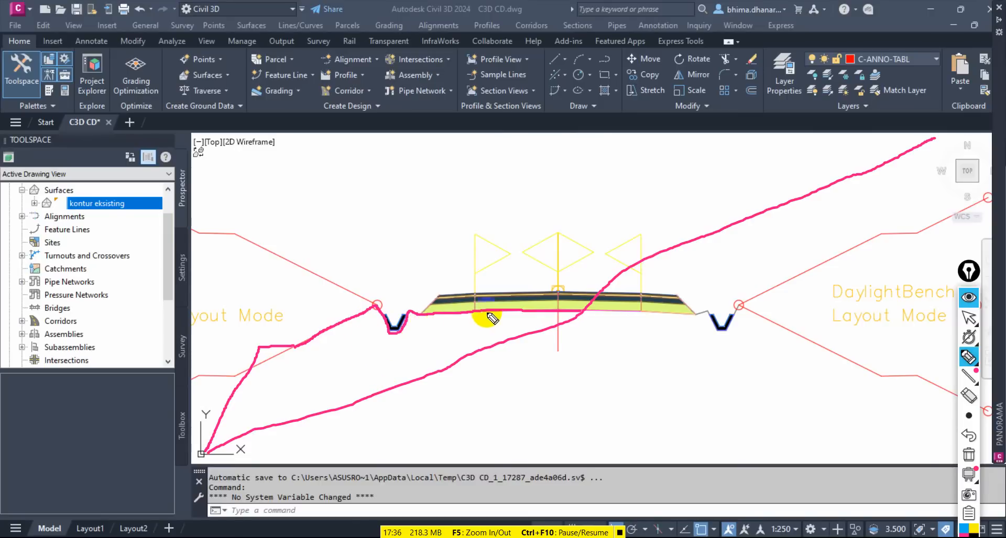
mouse_move(587, 314)
mouse_down()
mouse_move(710, 316)
mouse_move(725, 334)
mouse_move(769, 252)
mouse_move(808, 231)
mouse_move(842, 190)
mouse_move(931, 153)
mouse_move(927, 140)
mouse_move(844, 186)
mouse_up()
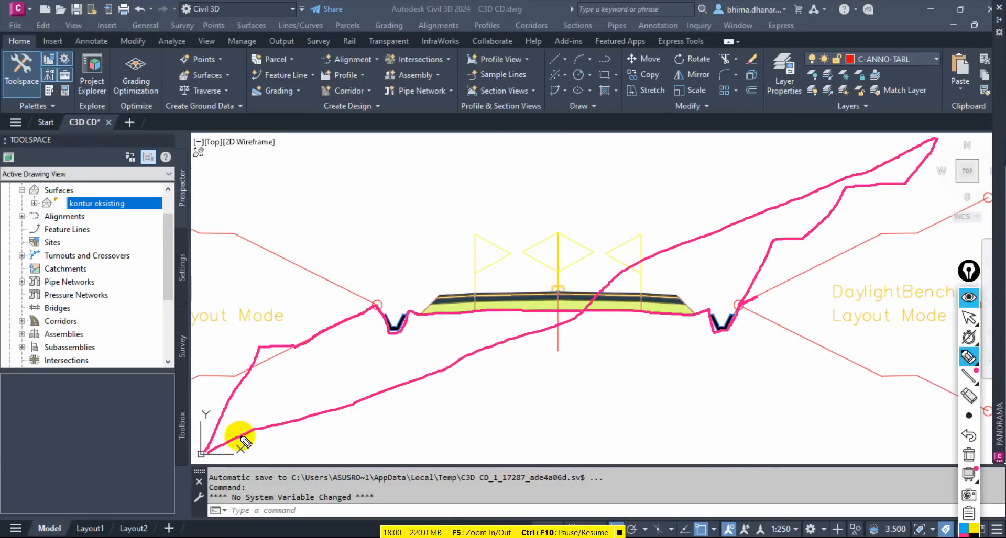
Hatch the fill area between the left underside outline and the ground line with near-vertical pink pen strokes.
drag(241, 435, 248, 379)
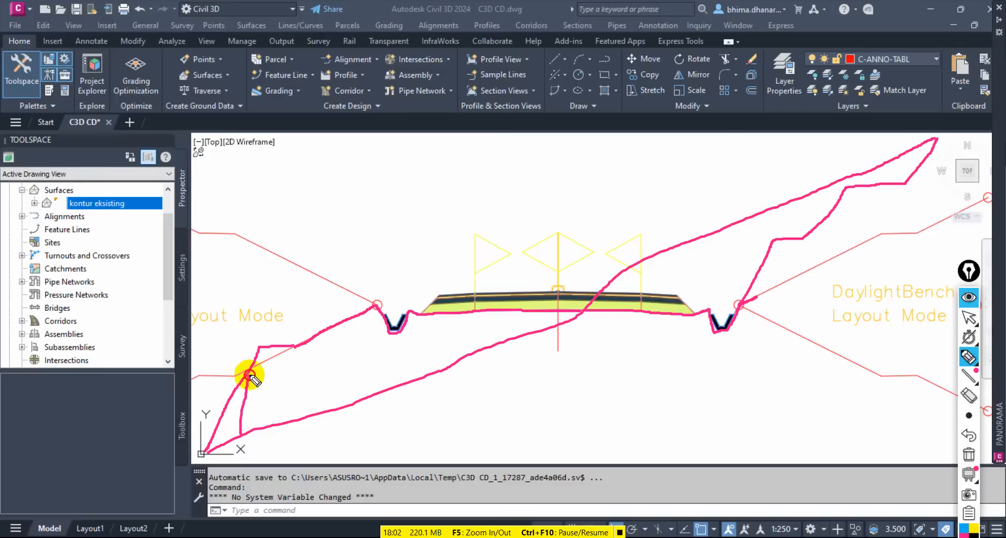
drag(273, 425, 287, 346)
drag(300, 413, 310, 336)
drag(391, 385, 399, 332)
drag(423, 376, 435, 314)
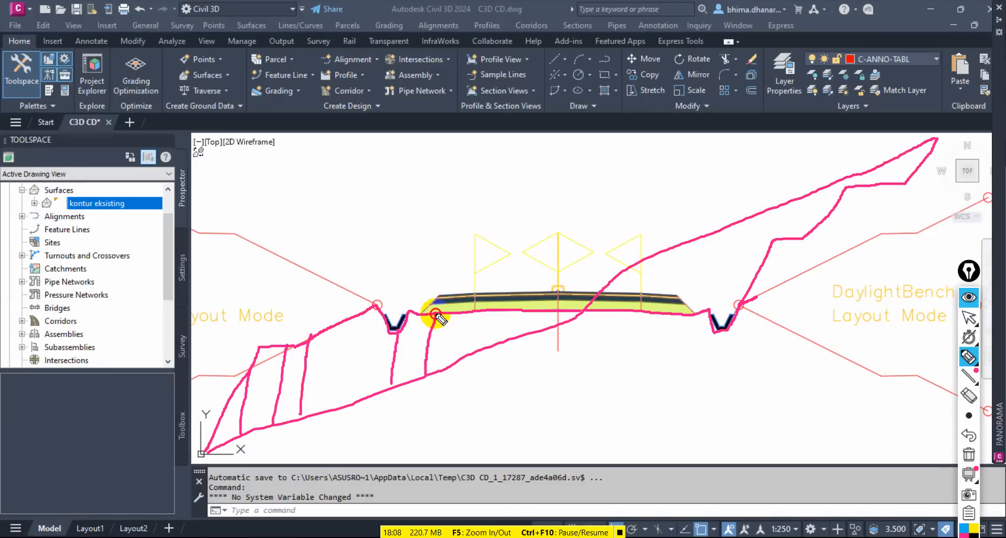
drag(446, 362, 457, 316)
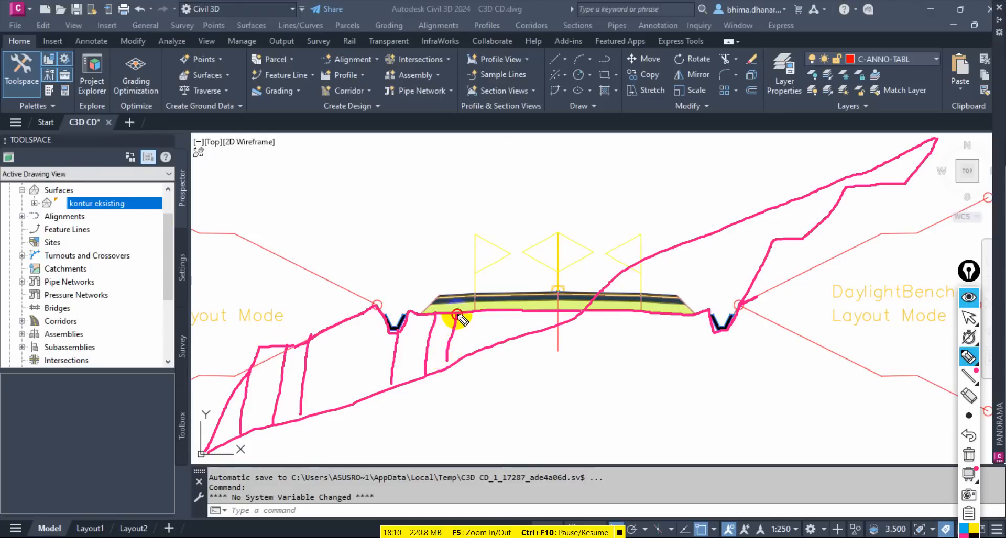
mouse_move(466, 356)
mouse_down()
mouse_move(471, 325)
mouse_move(493, 321)
mouse_move(498, 307)
mouse_move(562, 313)
mouse_up()
drag(415, 377, 421, 321)
drag(370, 396, 377, 309)
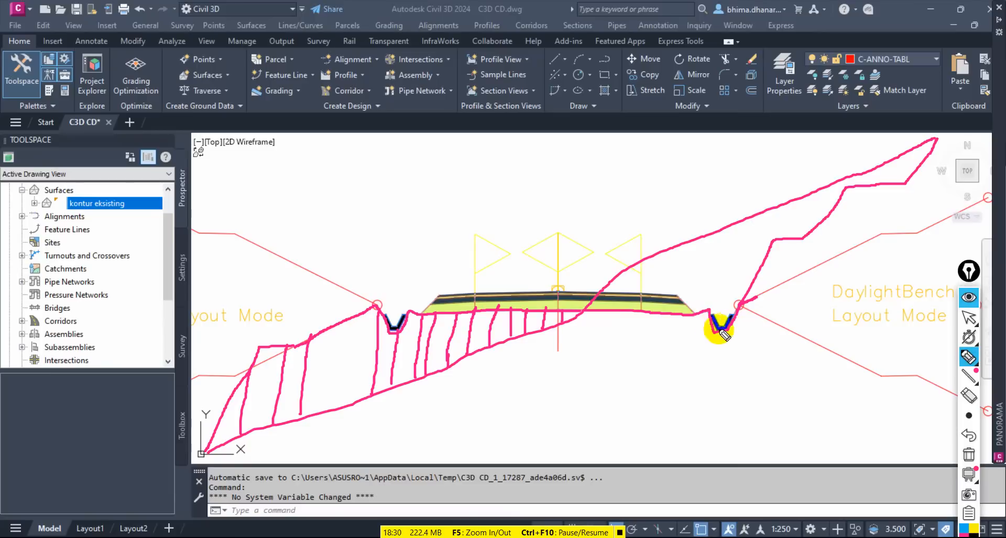
Hatch the cut area between the ground line and the right underside outline with near-vertical pink pen strokes.
drag(612, 309, 613, 273)
drag(638, 312, 639, 263)
drag(666, 313, 664, 251)
mouse_move(688, 314)
mouse_down()
mouse_move(689, 245)
mouse_move(709, 273)
mouse_move(714, 238)
mouse_up()
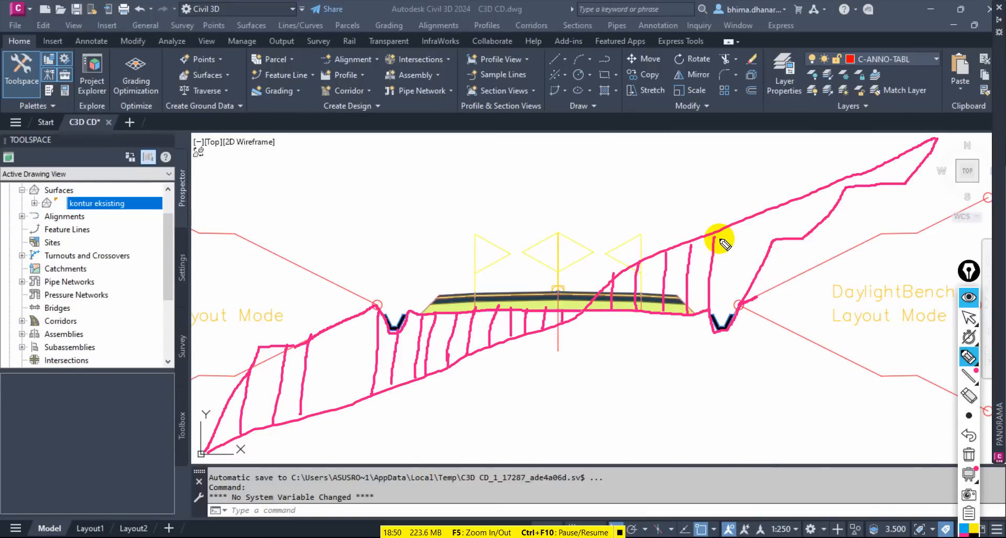
drag(747, 220, 743, 283)
mouse_move(770, 244)
mouse_down()
mouse_move(770, 213)
mouse_move(783, 236)
mouse_move(804, 193)
mouse_move(824, 217)
mouse_up()
mouse_move(844, 177)
mouse_down()
mouse_move(842, 195)
mouse_move(901, 155)
mouse_up()
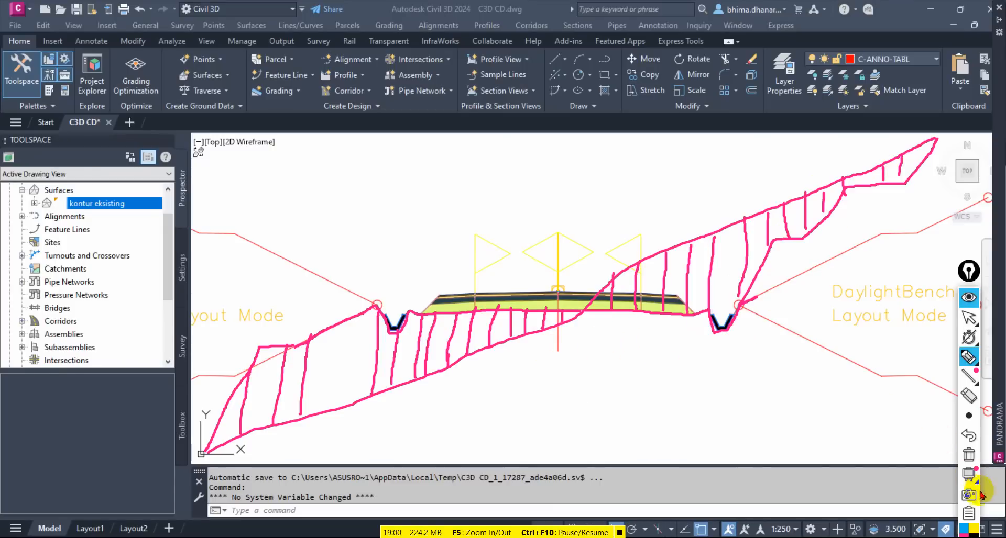
Retrace the road's underside, left drain and left benched slope with a thicker pink pen line, undoing the stray blue stroke.
click(964, 530)
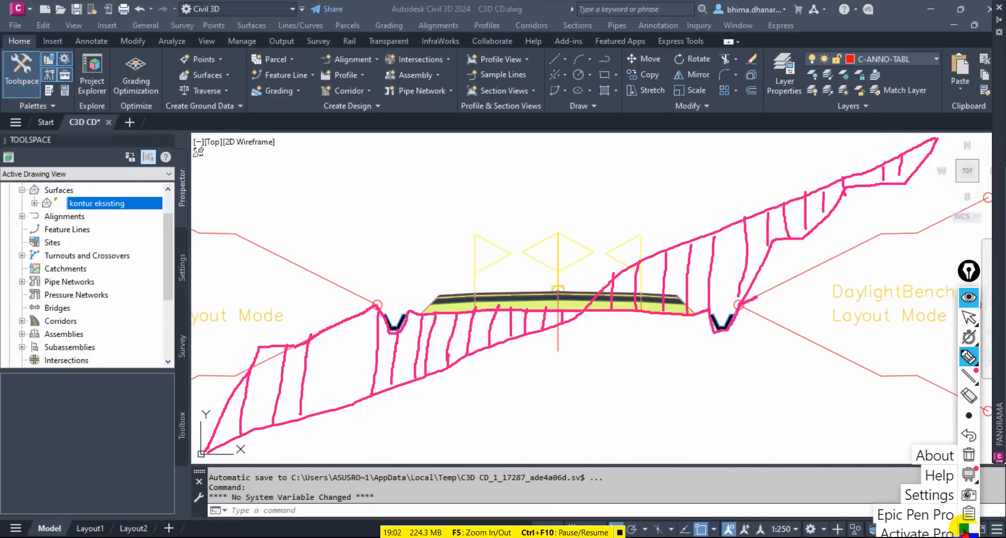
click(964, 531)
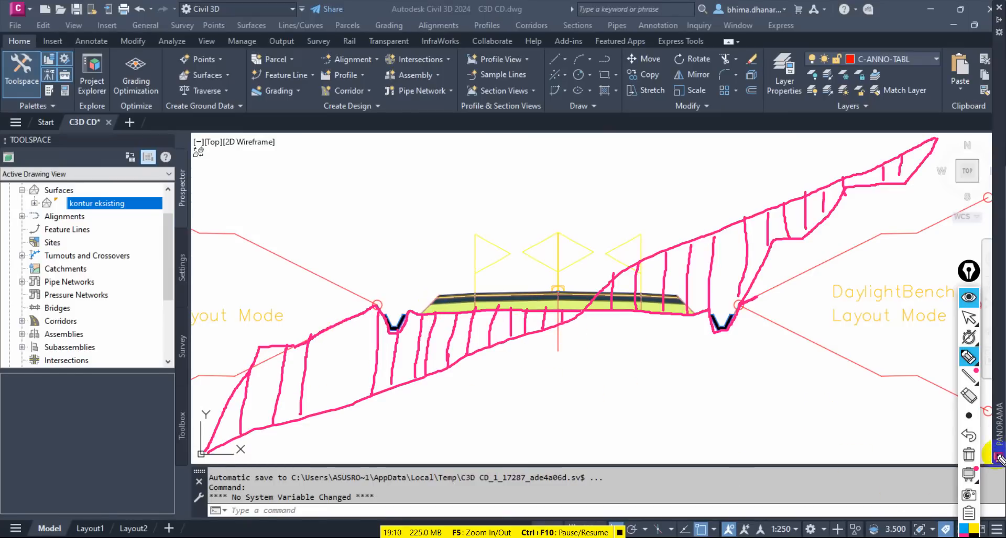
click(921, 418)
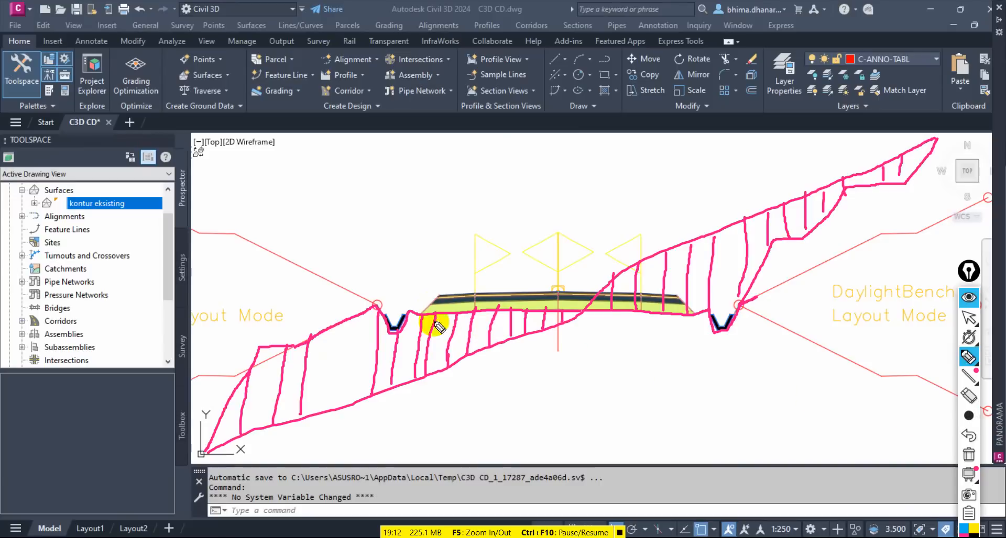
drag(582, 312, 522, 311)
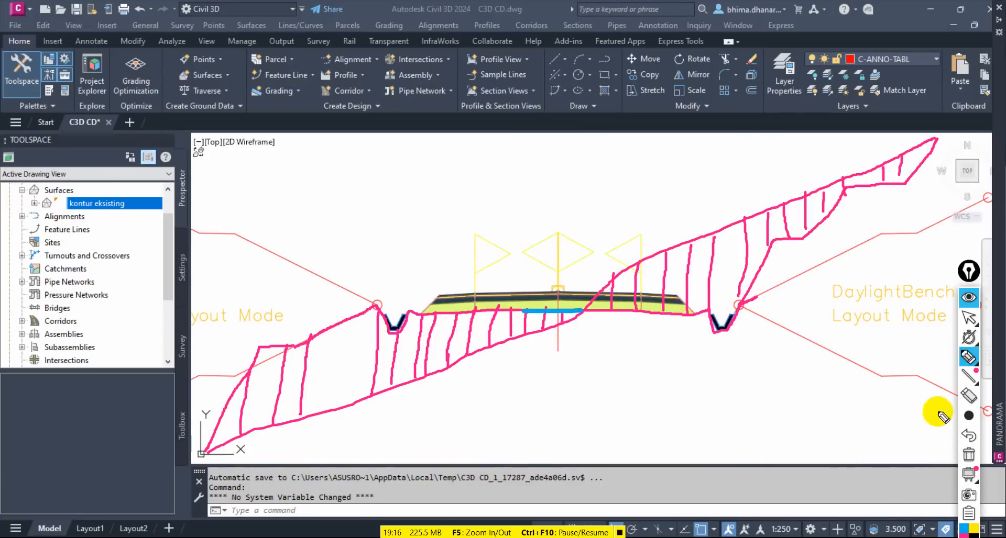
click(964, 433)
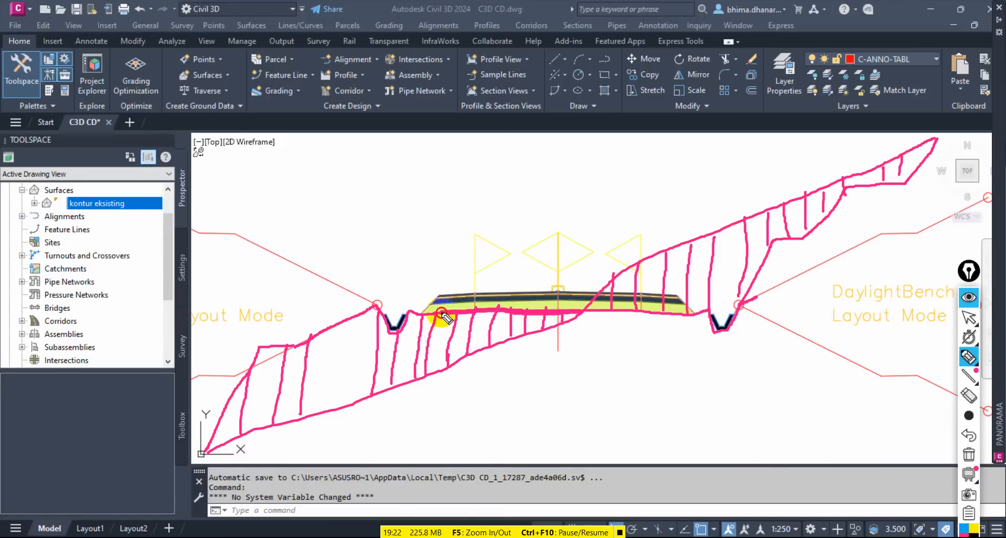
mouse_move(408, 314)
mouse_down()
mouse_move(400, 331)
mouse_move(344, 321)
mouse_move(267, 349)
mouse_move(208, 421)
mouse_up()
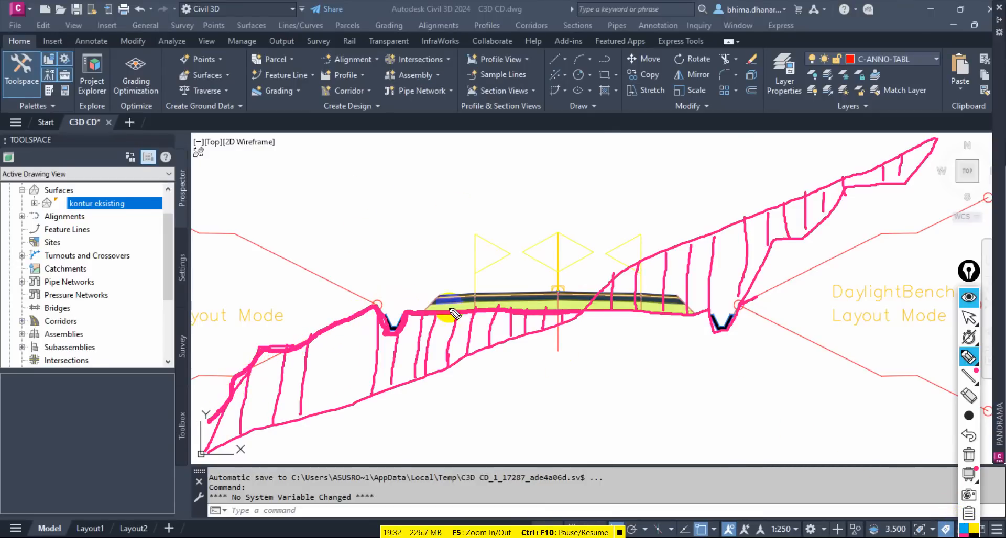
Trace the finished top surface in thick blue across the pavement, both drains and the benched slopes on either side.
click(424, 305)
drag(439, 297, 598, 289)
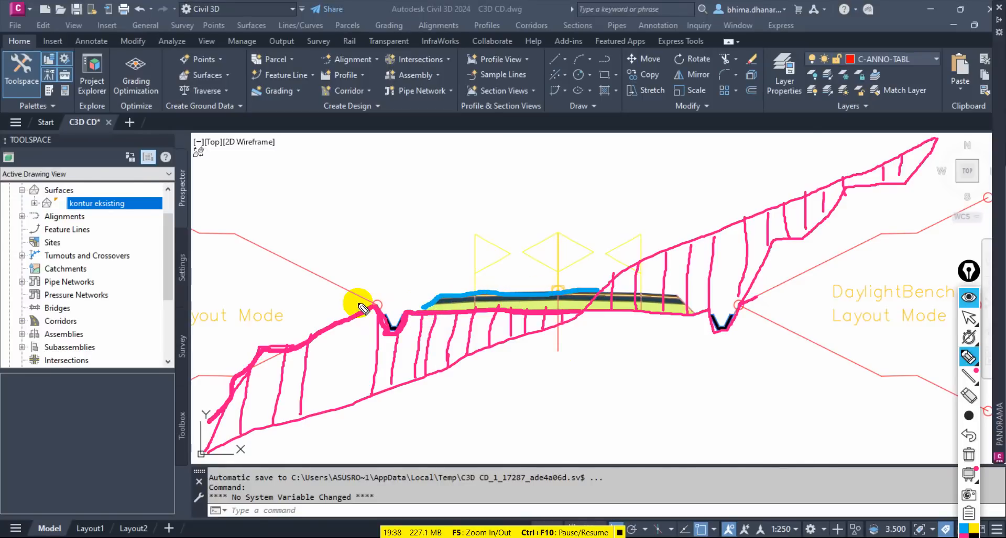
mouse_move(422, 309)
mouse_down()
mouse_move(393, 326)
mouse_move(379, 306)
mouse_move(363, 309)
mouse_move(316, 339)
mouse_move(277, 346)
mouse_move(236, 374)
mouse_move(208, 412)
mouse_up()
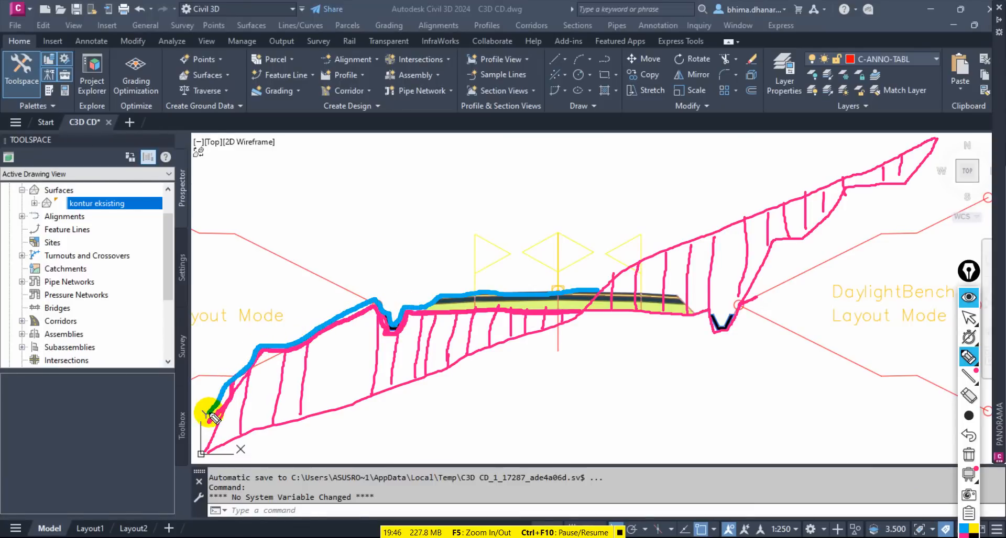
mouse_move(618, 295)
mouse_down()
mouse_move(661, 297)
mouse_move(724, 325)
mouse_move(770, 242)
mouse_move(836, 194)
mouse_move(826, 212)
mouse_move(836, 189)
mouse_move(900, 183)
mouse_up()
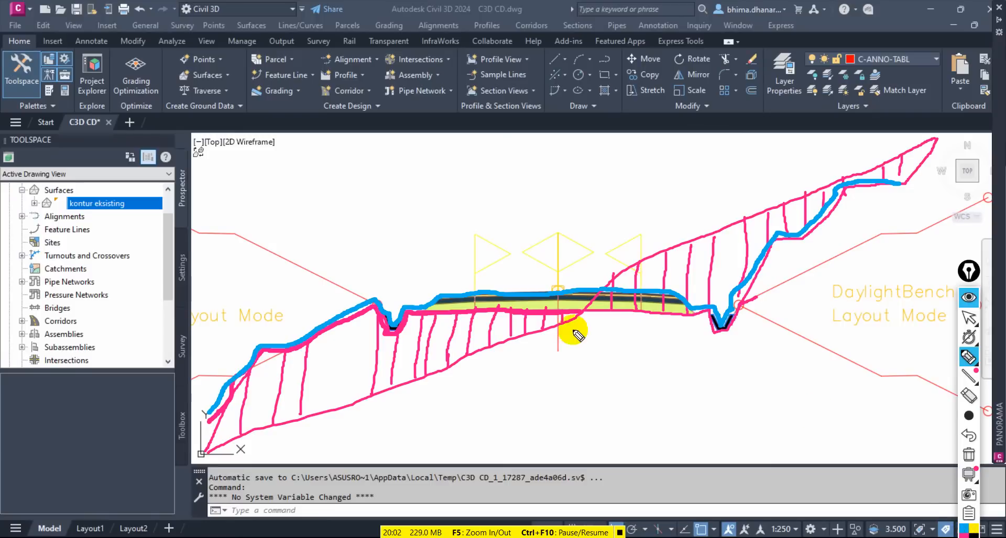
Trace the pink datum line under the road section through the eastern ditch and up the benched cut slope.
drag(630, 311, 737, 329)
mouse_move(750, 298)
mouse_down()
mouse_move(780, 239)
mouse_move(810, 226)
mouse_move(840, 196)
mouse_move(899, 183)
mouse_up()
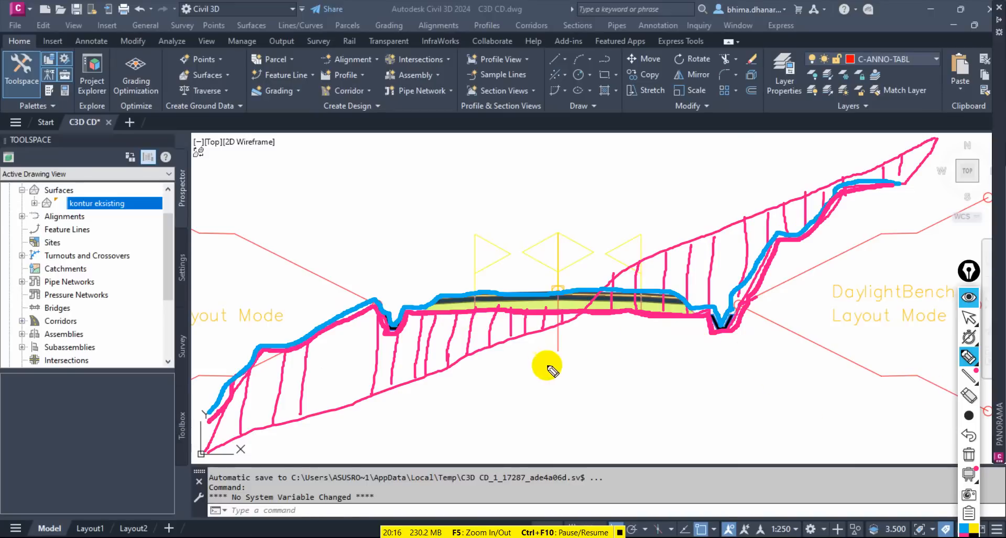
Handwrite the label DATUM in pink below the road section and TOP in blue above it.
click(968, 416)
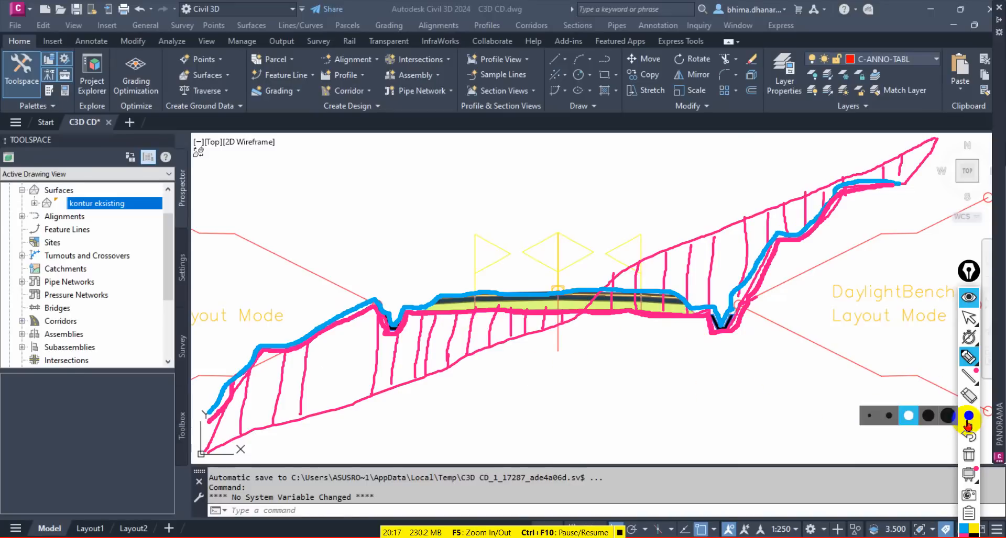
click(896, 419)
mouse_move(557, 374)
mouse_down()
mouse_move(523, 400)
mouse_move(532, 411)
mouse_move(563, 384)
mouse_up()
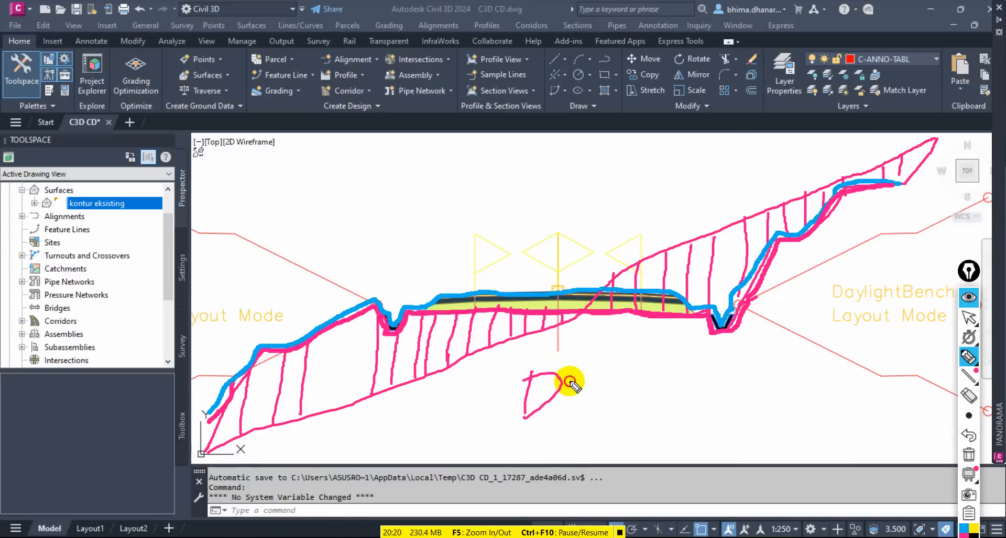
mouse_move(546, 417)
mouse_down()
mouse_move(584, 421)
mouse_move(577, 404)
mouse_up()
mouse_move(604, 373)
mouse_down()
mouse_move(605, 416)
mouse_move(618, 372)
mouse_move(640, 399)
mouse_move(650, 368)
mouse_up()
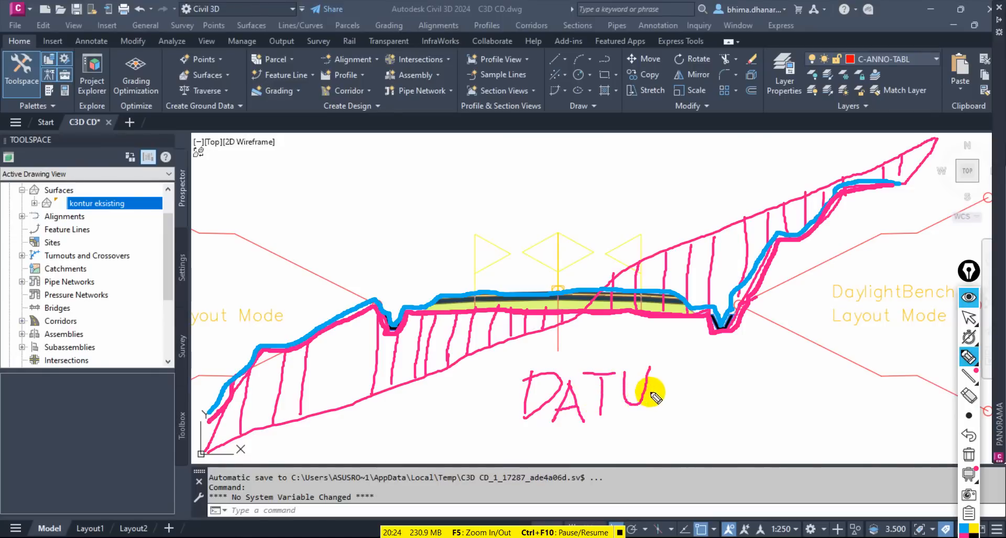
mouse_move(655, 411)
mouse_down()
mouse_move(655, 382)
mouse_move(695, 405)
mouse_up()
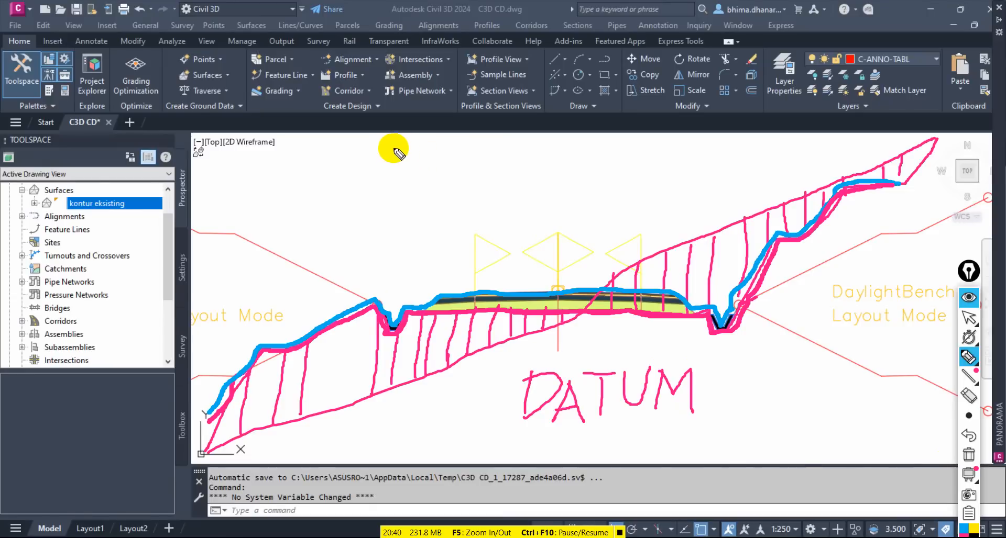
mouse_move(461, 159)
mouse_down()
mouse_move(460, 184)
mouse_move(485, 162)
mouse_move(525, 183)
mouse_move(524, 166)
mouse_move(546, 213)
mouse_up()
mouse_move(542, 159)
mouse_down()
mouse_move(568, 168)
mouse_move(546, 187)
mouse_up()
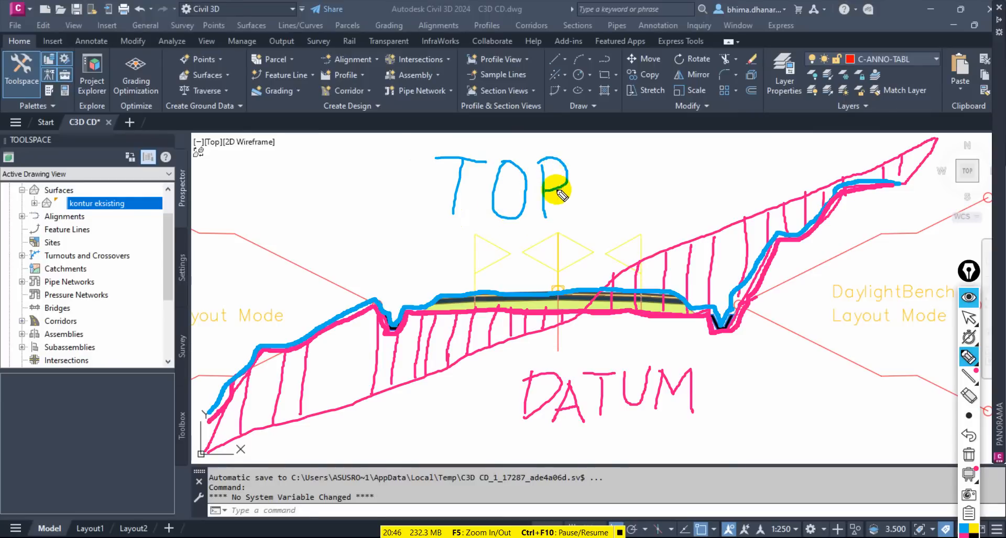
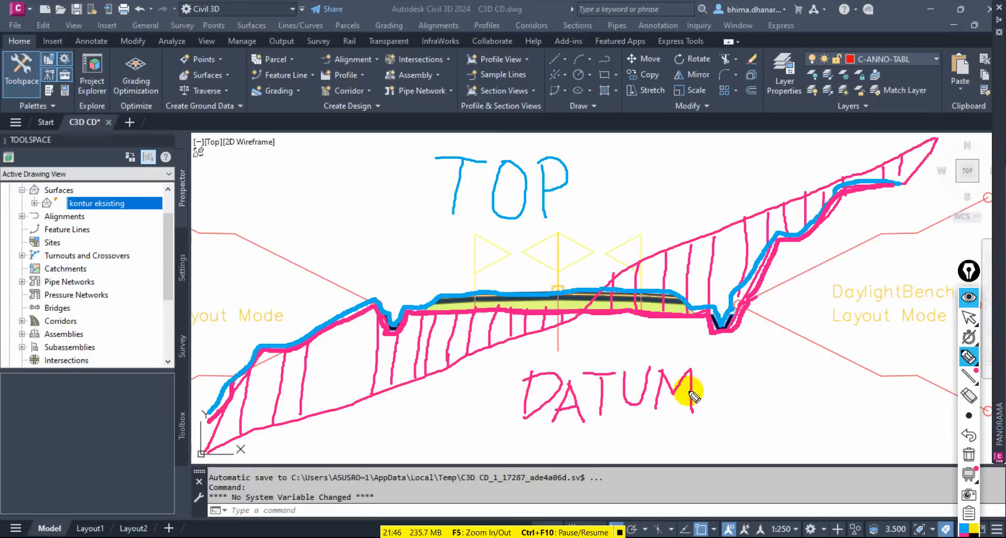
Clear all pen annotations from the cross-section and return to the normal pointer in the drawing.
click(967, 319)
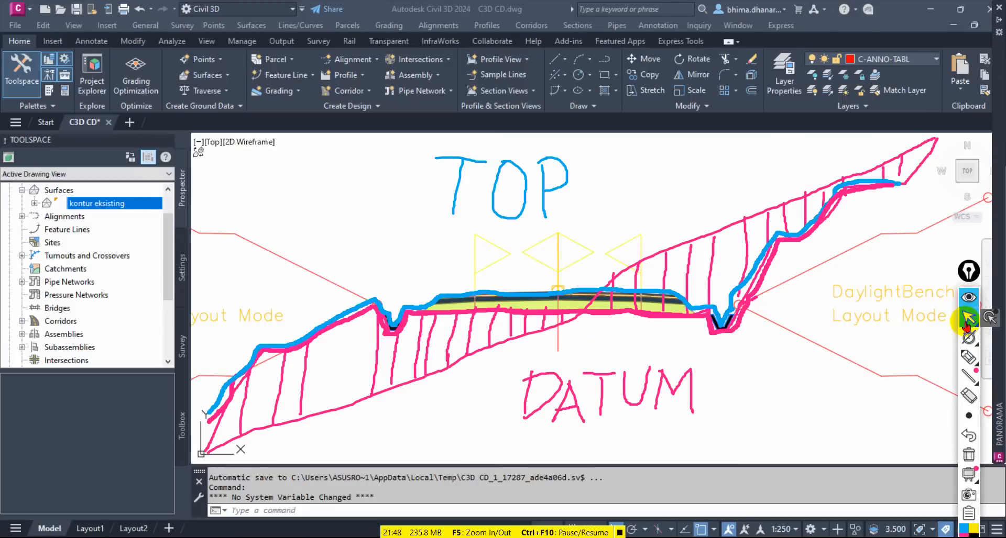
click(815, 385)
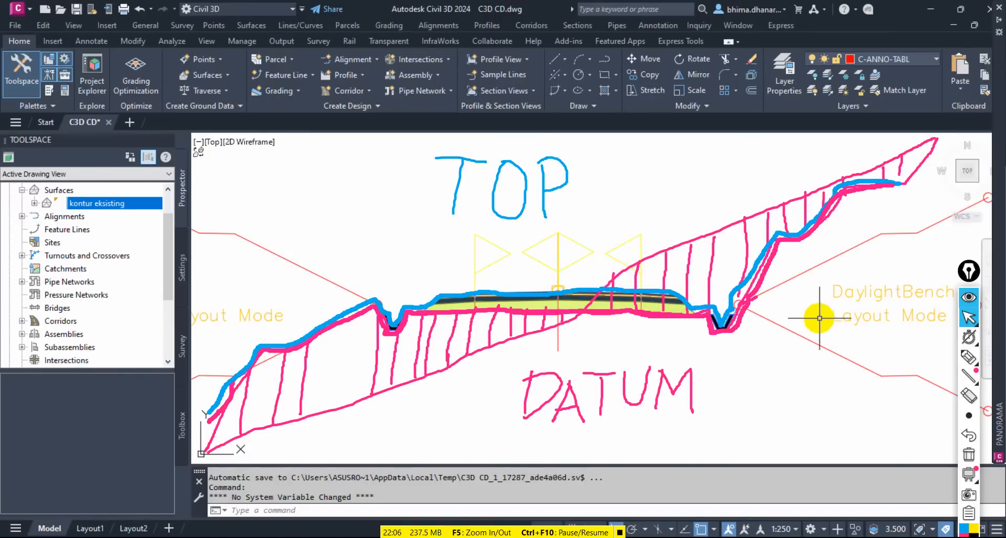
click(969, 419)
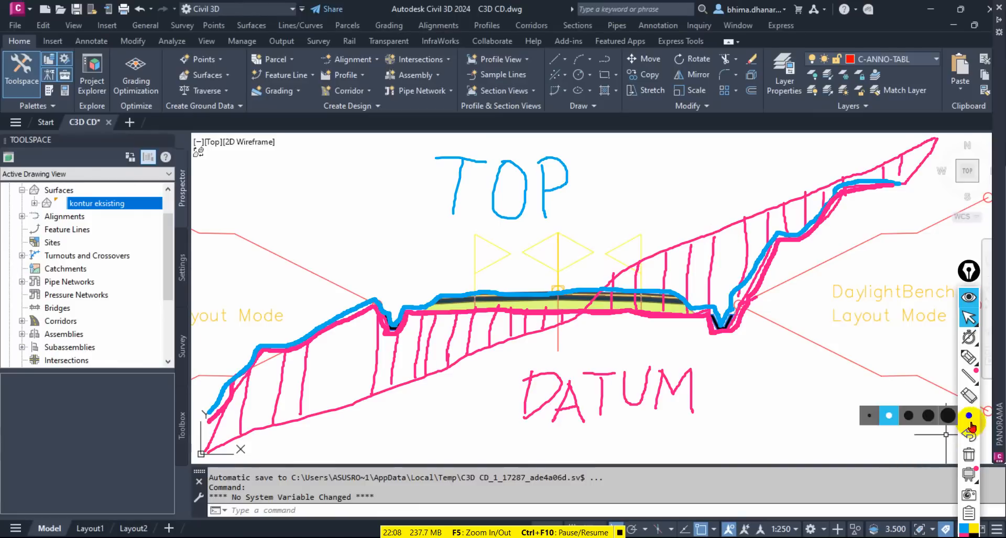
click(968, 455)
click(968, 315)
scroll(758, 357, down, 4)
scroll(759, 358, down, 8)
scroll(465, 356, up, 8)
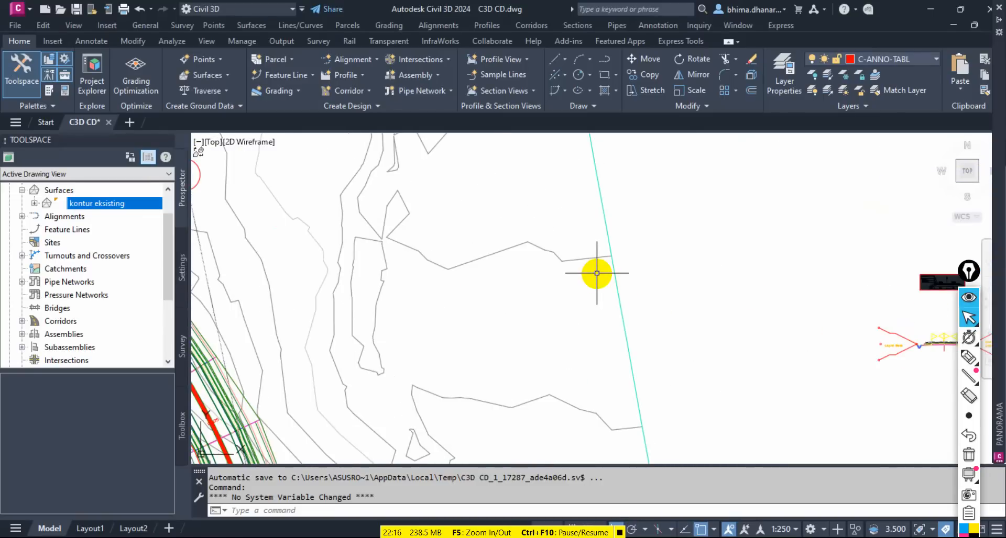
Collapse the Surfaces collection in the drawing tree and expand Corridors to select Corridor Jalan Rencana.
mouse_move(597, 273)
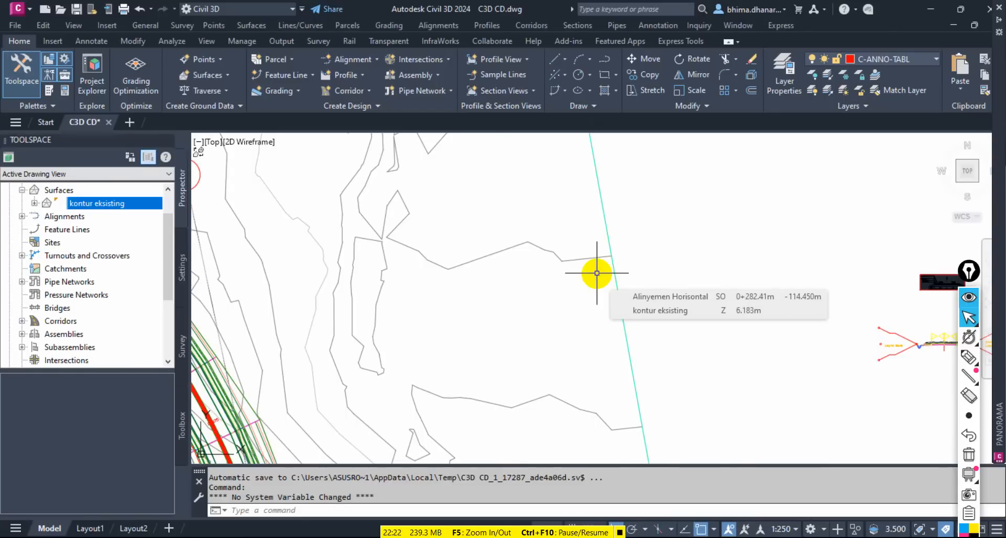
scroll(47, 246, up, 1)
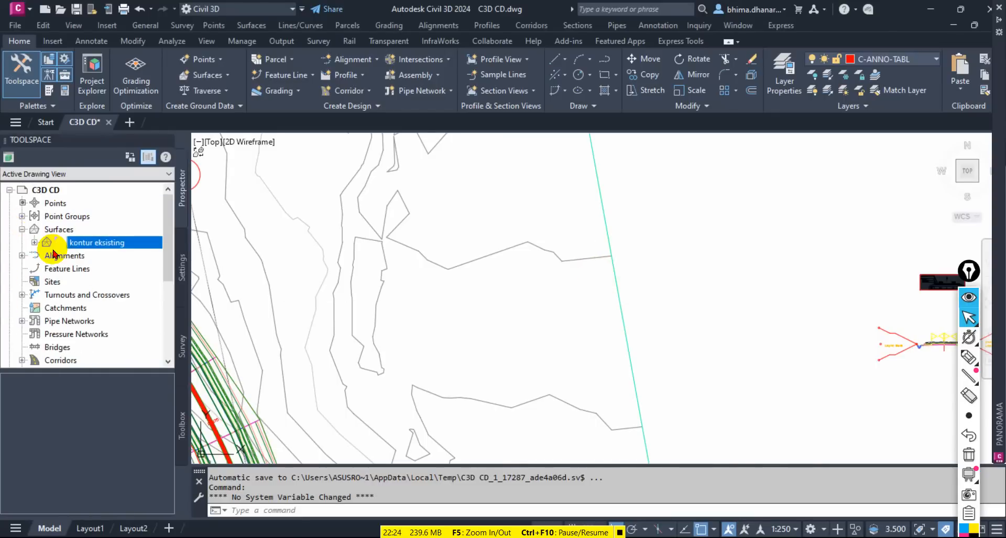
click(21, 231)
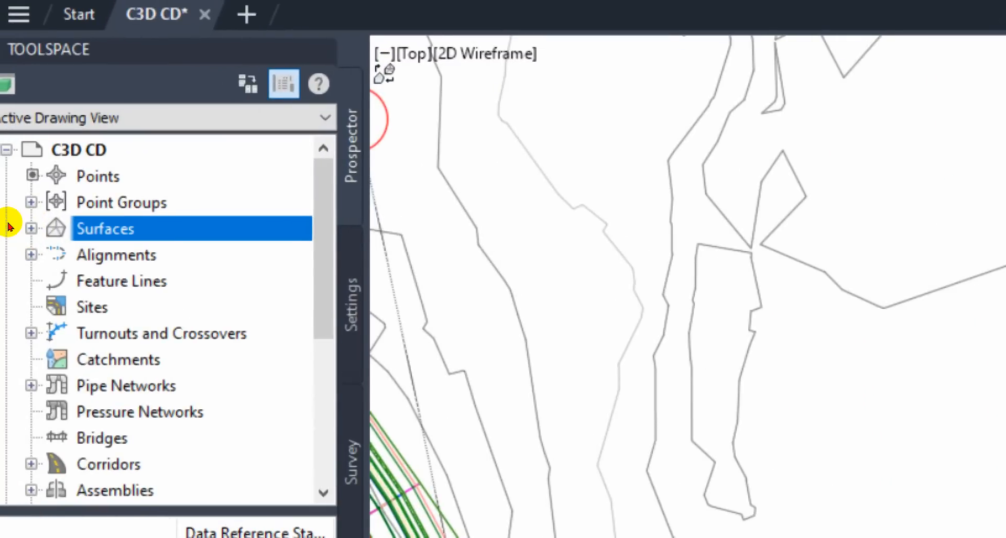
scroll(35, 325, down, 2)
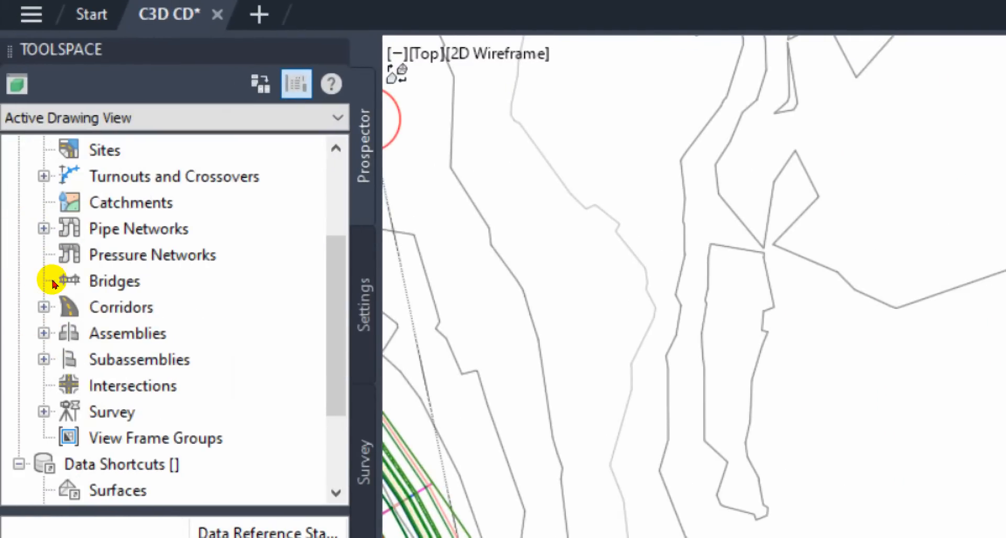
click(44, 308)
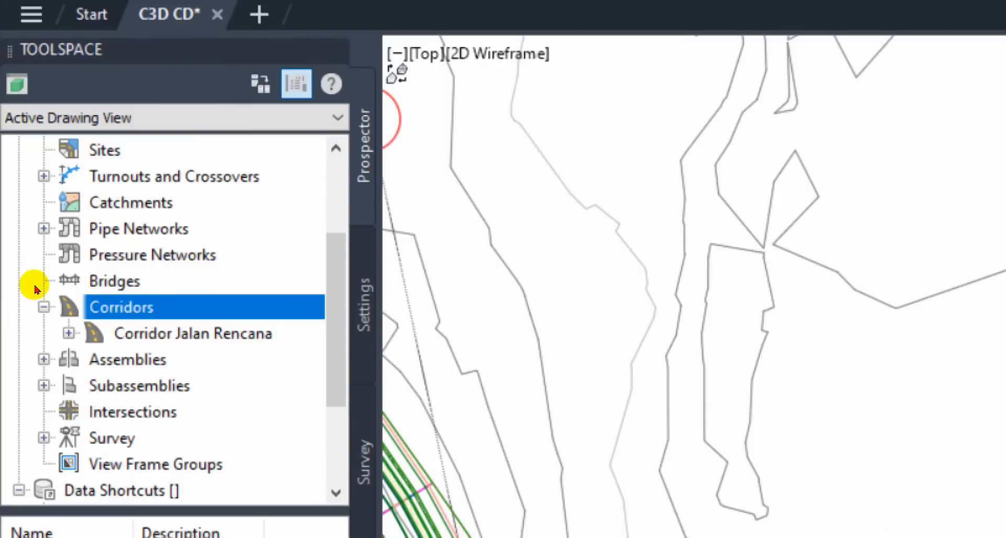
key(Down)
scroll(83, 281, down, 2)
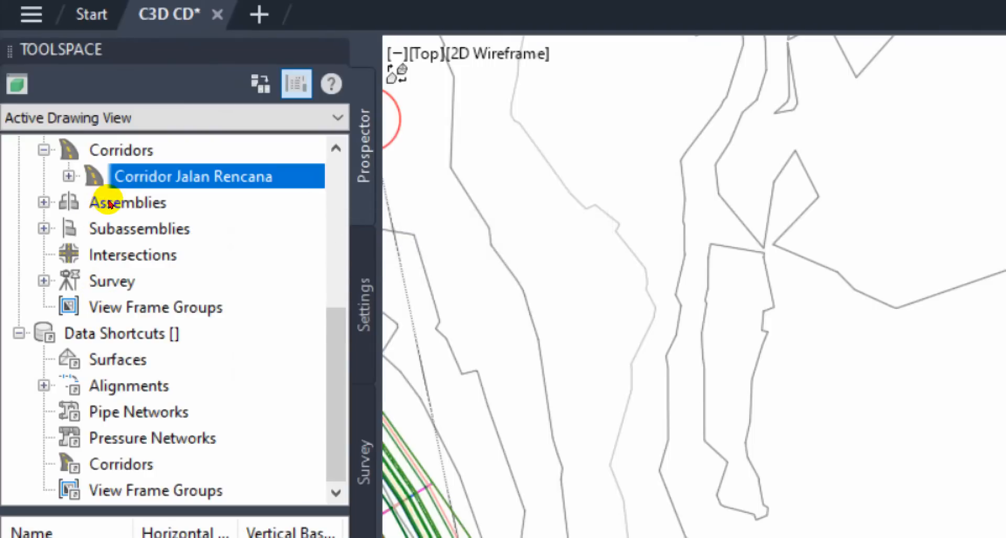
Open the corridor properties of Corridor Jalan Rencana.
key(Left)
key(Left)
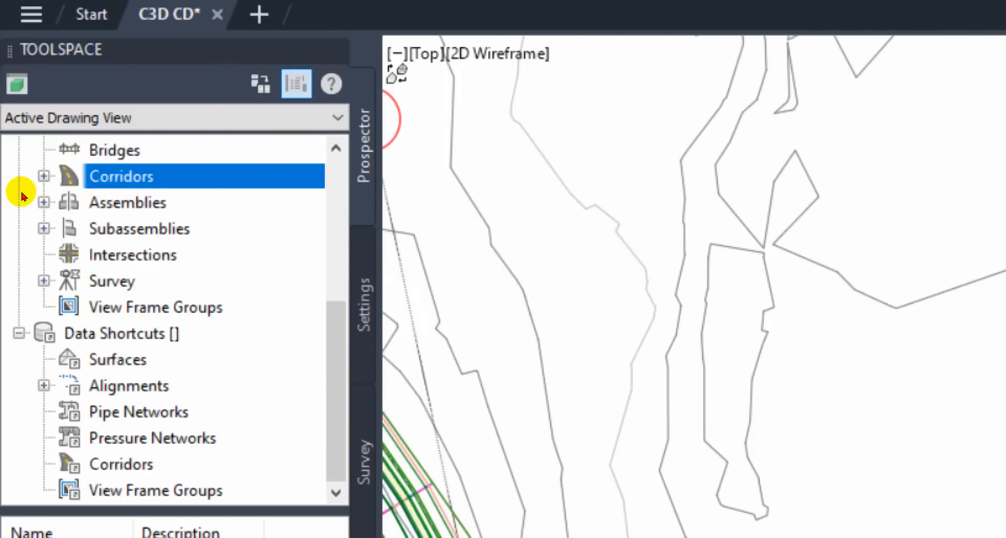
key(Right)
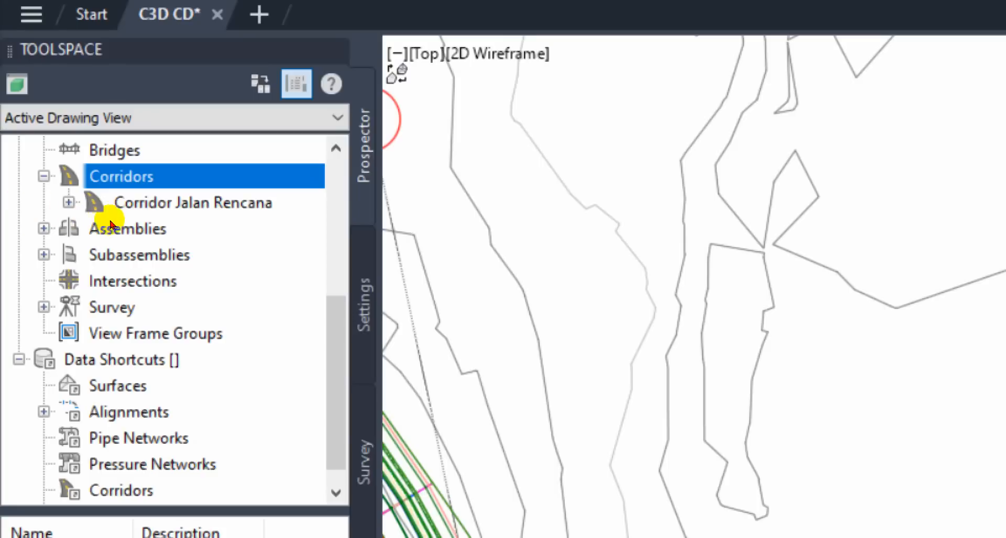
key(Down)
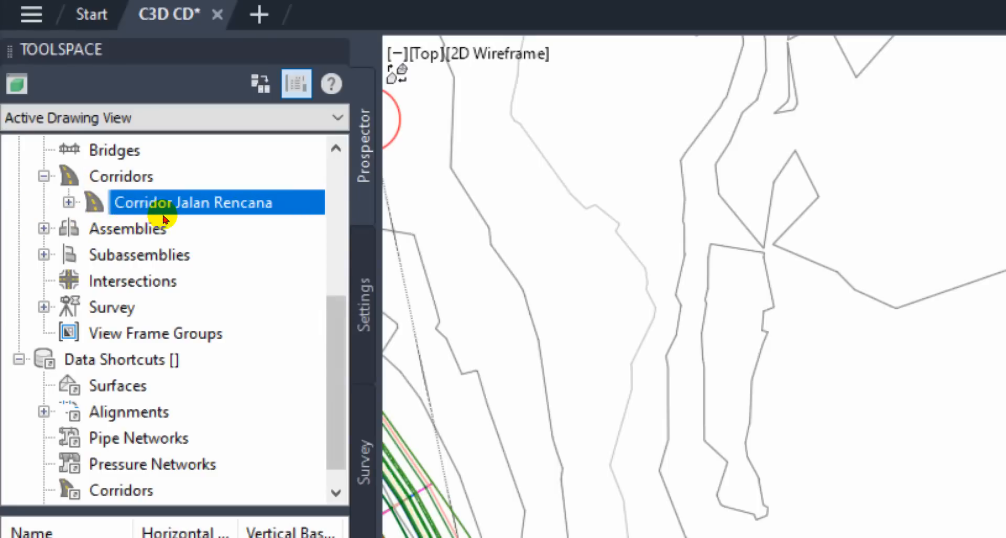
right_click(143, 213)
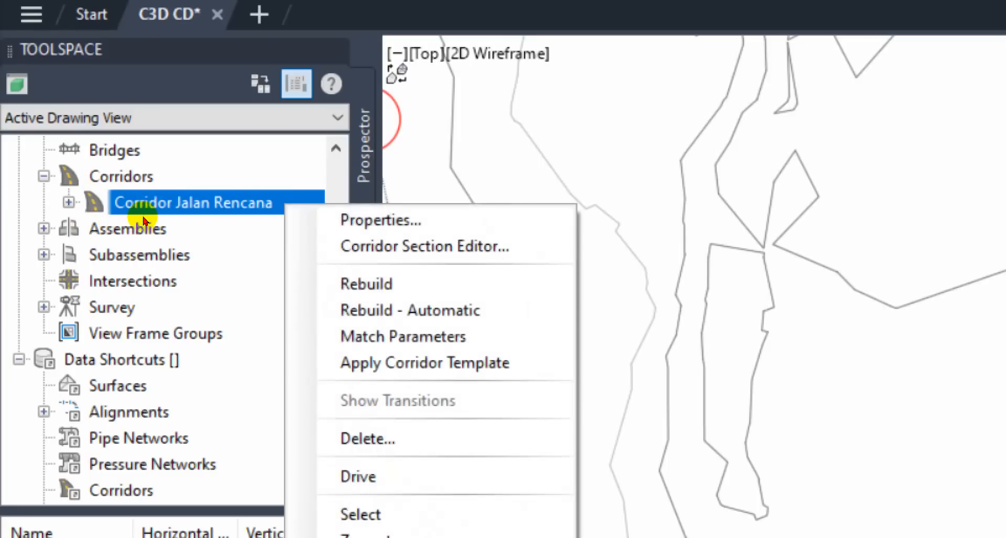
key(Return)
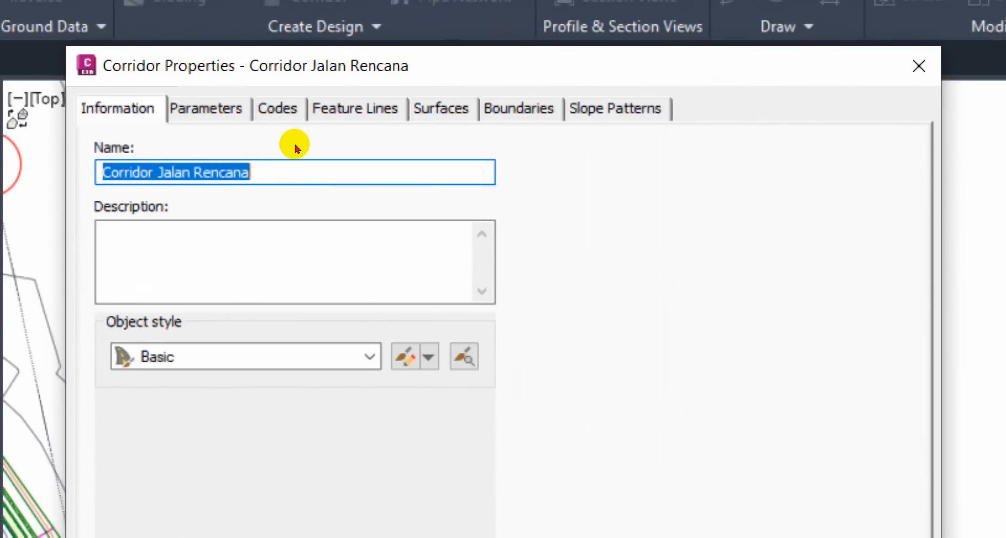
Create a new corridor surface in the surface settings of Corridor Jalan Rencana.
key(ctrl+Tab)
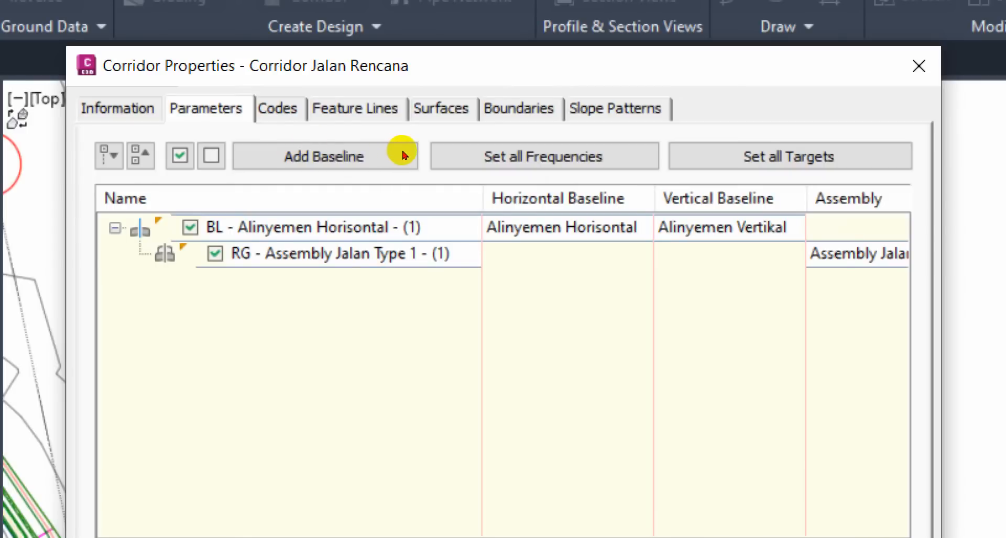
click(441, 108)
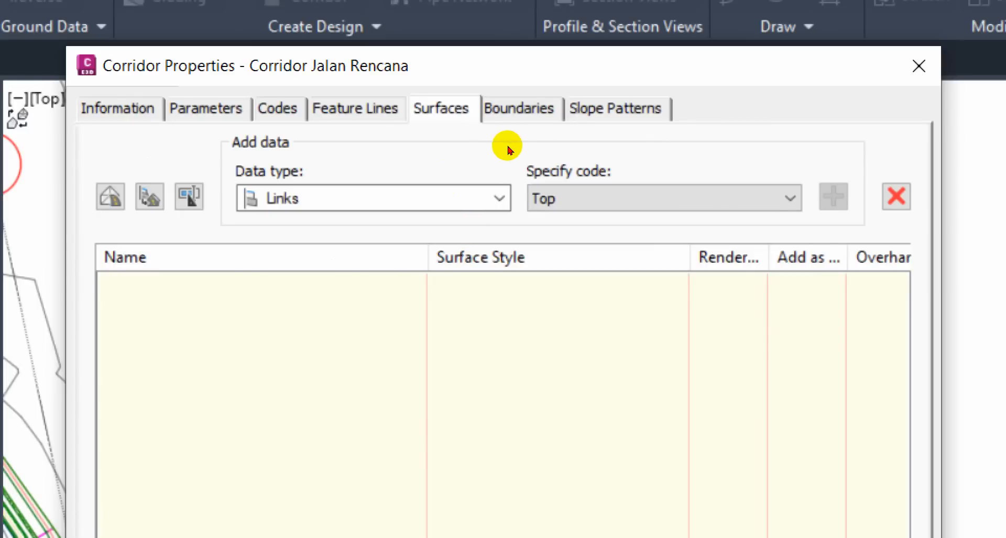
click(615, 109)
click(519, 109)
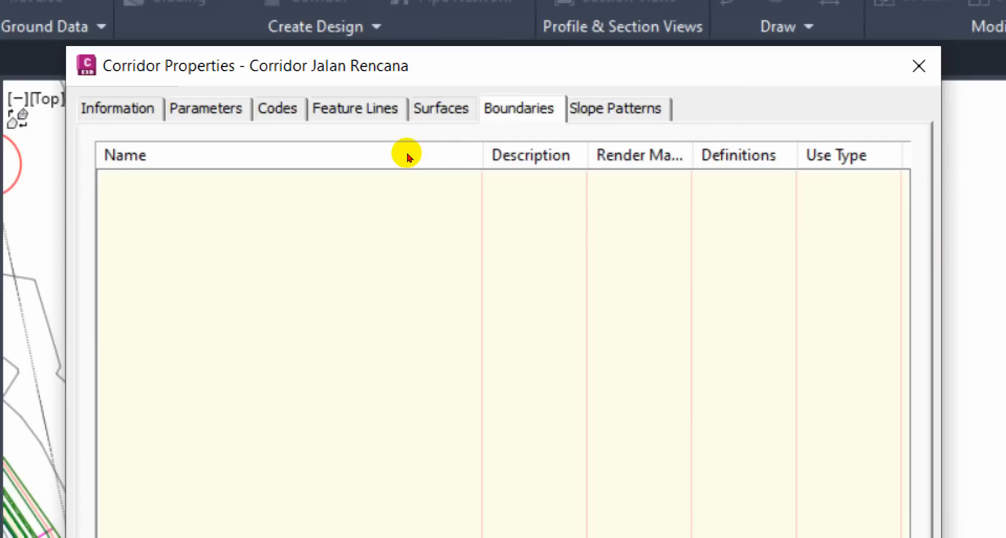
click(441, 109)
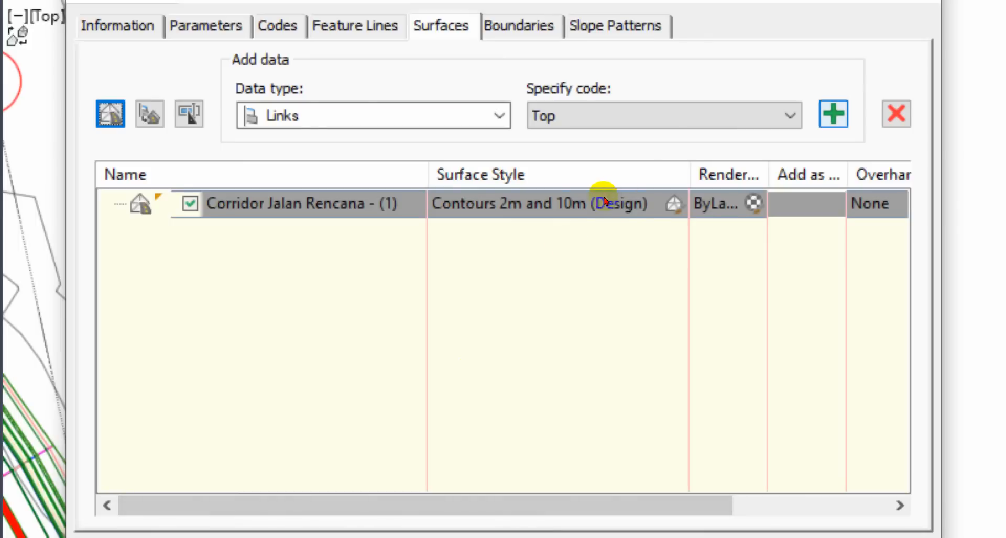
Narrow the surface table columns and set the new corridor surface's overhang correction to Top Links.
click(548, 195)
click(548, 174)
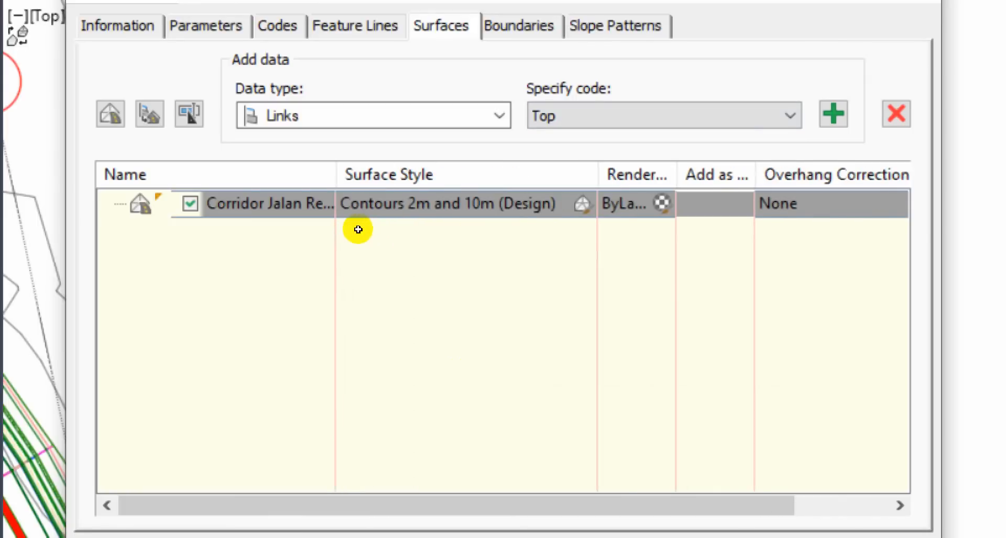
mouse_move(494, 225)
mouse_down()
mouse_move(478, 223)
mouse_move(497, 223)
mouse_up()
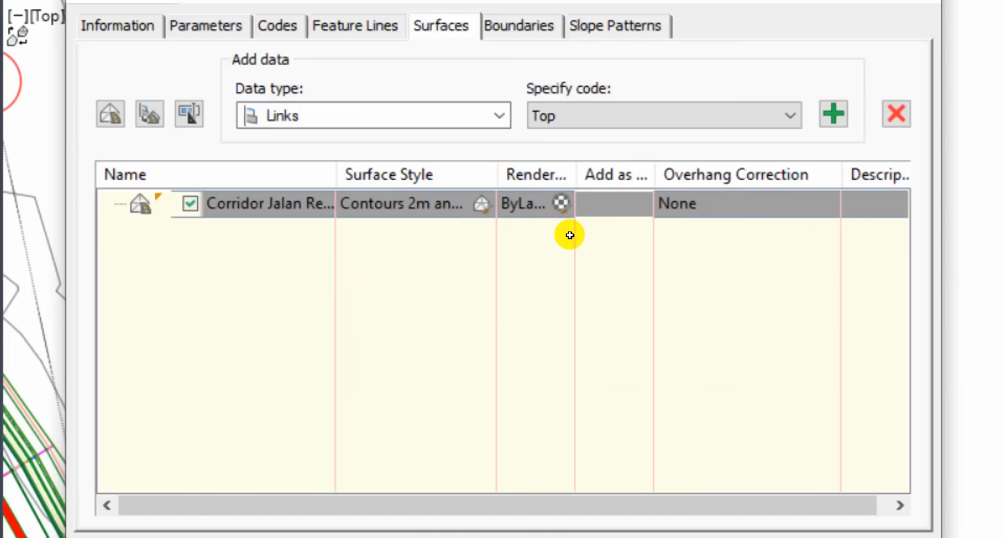
click(546, 388)
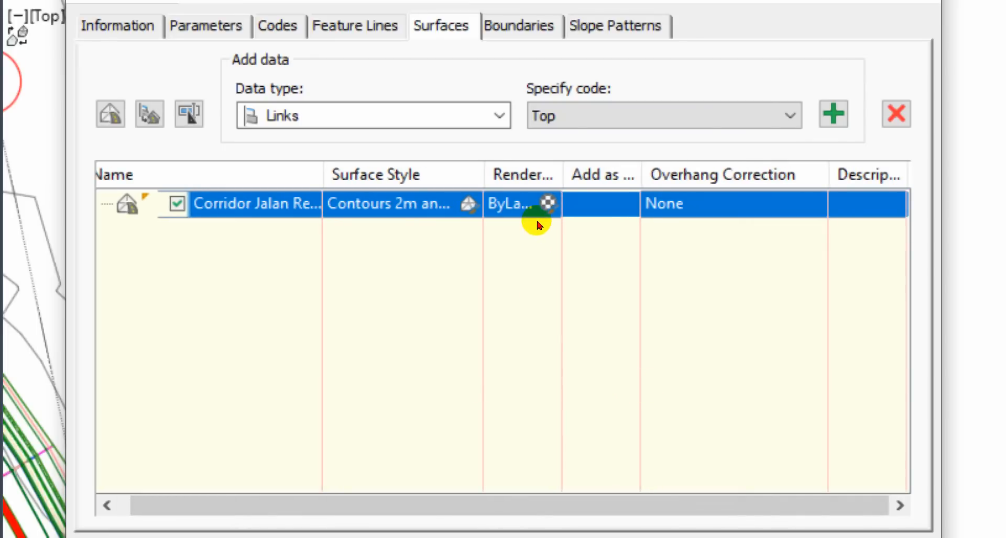
click(561, 235)
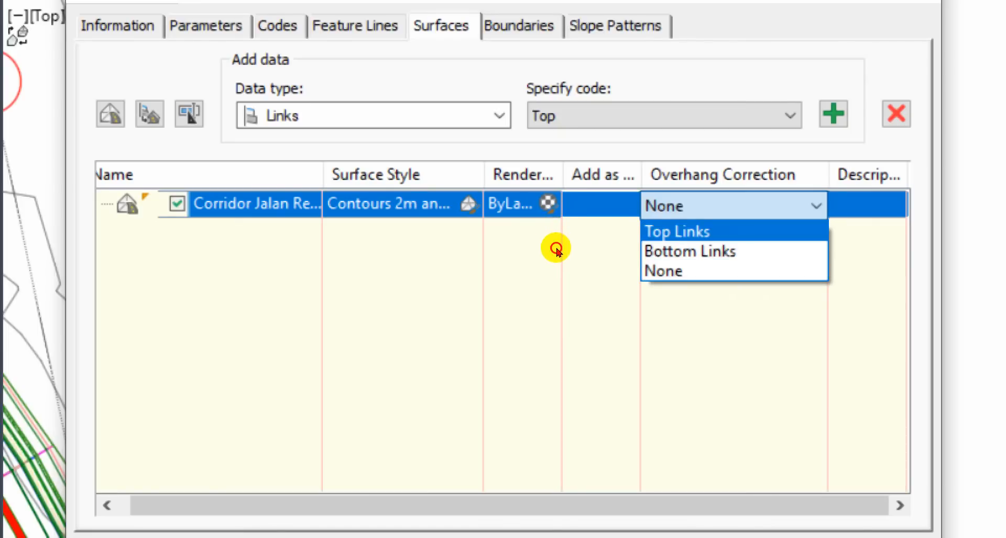
key(Return)
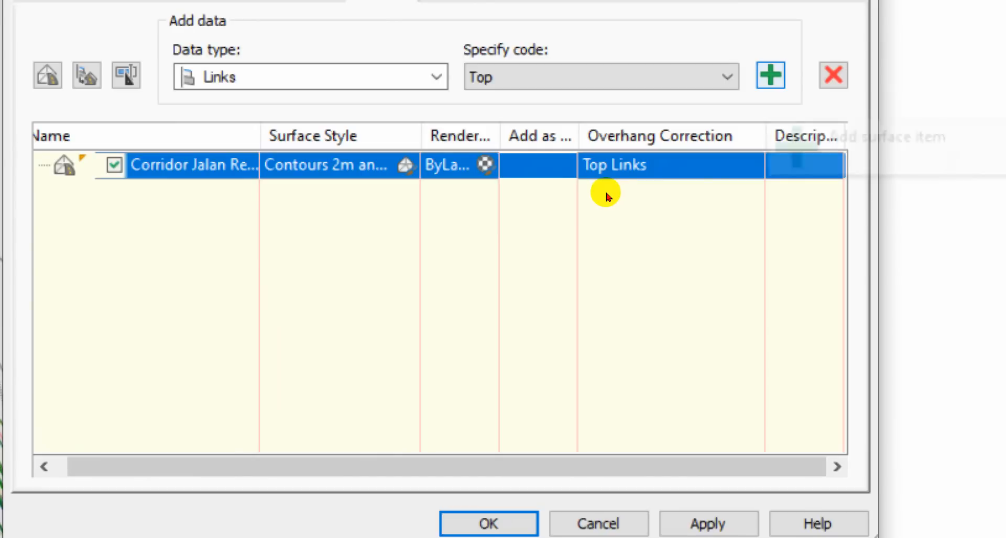
Add the Top links data to the corridor surface and select the surface with its name column widened.
key(space)
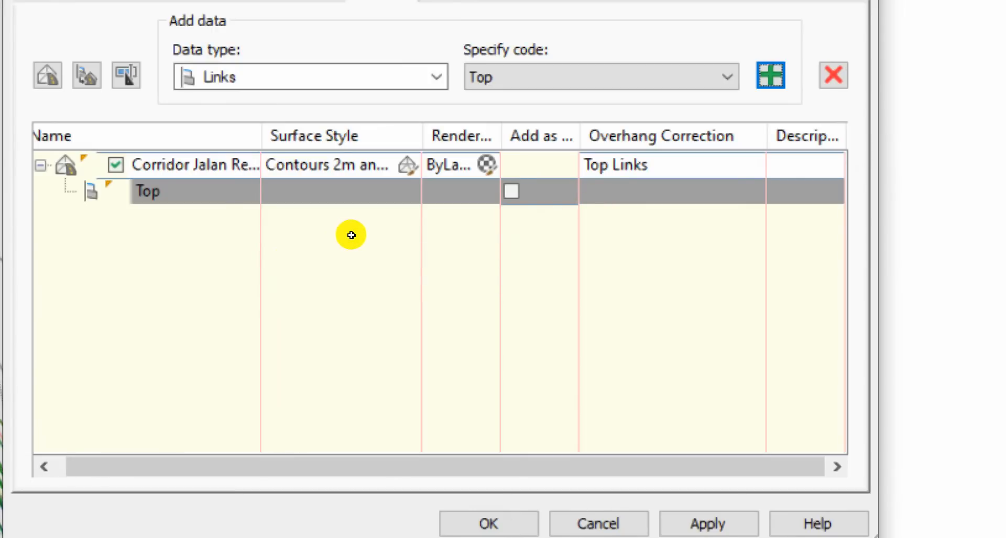
scroll(372, 222, right, 1)
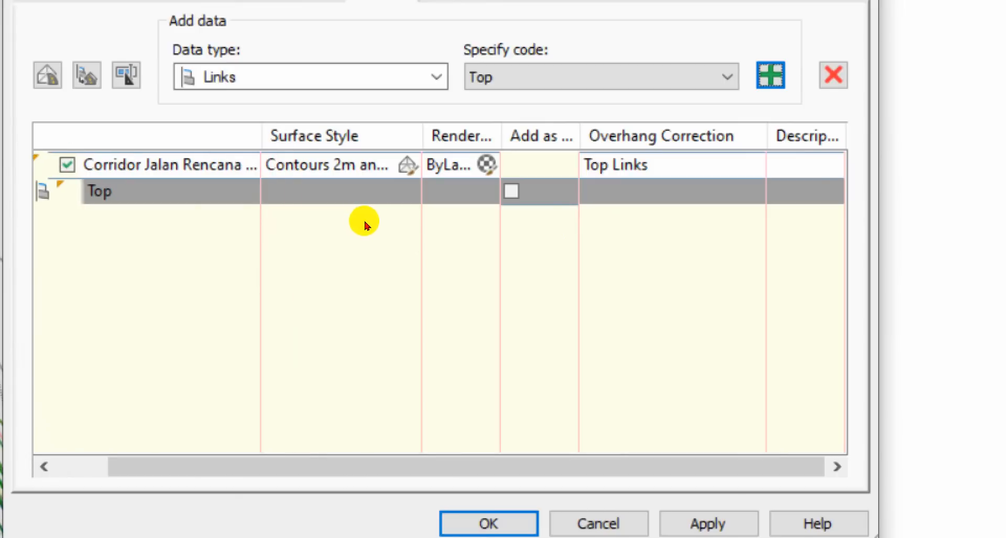
scroll(373, 221, right, 1)
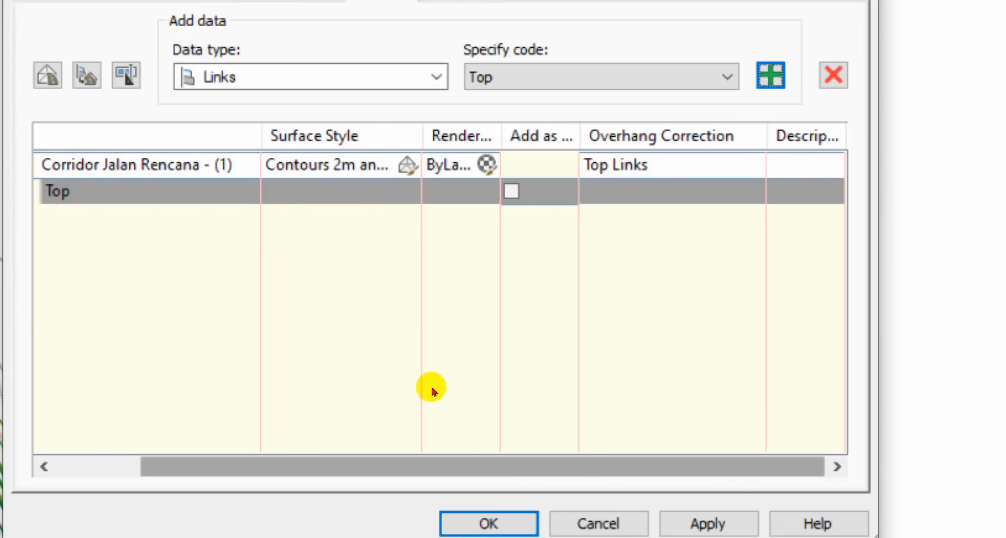
click(359, 386)
key(Up)
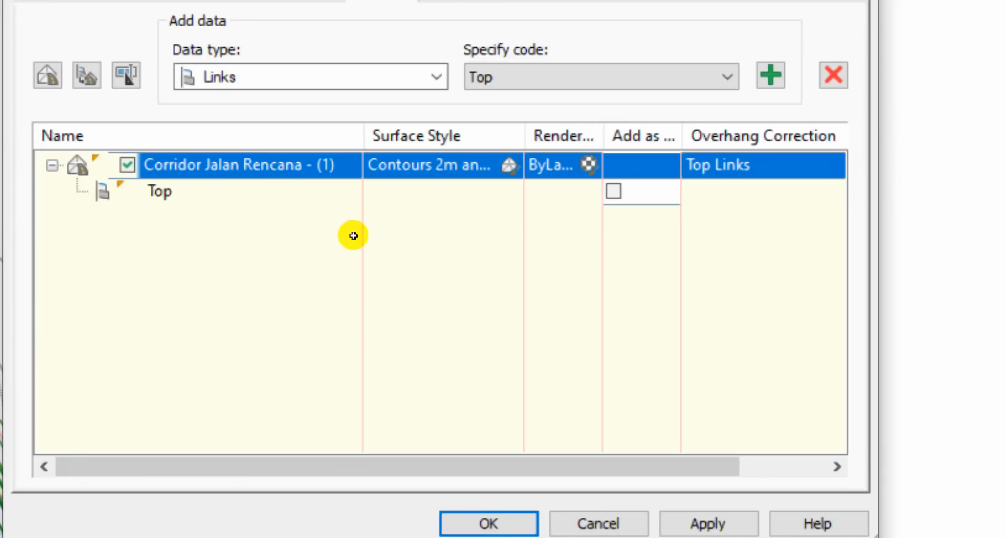
Rename the first corridor surface as Corridor Top.
key(F2)
key(Home)
key(ctrl+Right)
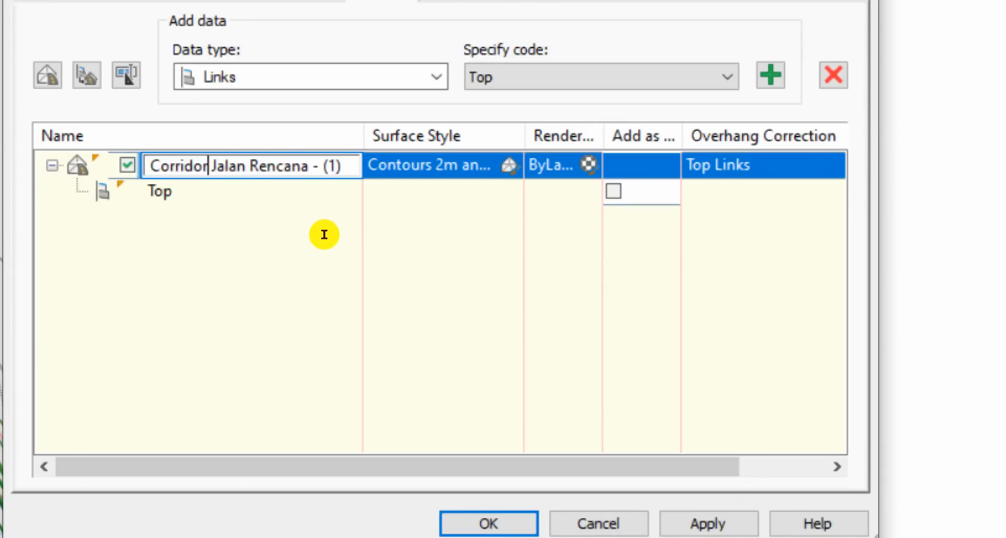
key(ctrl+shift+Right)
key(ctrl+shift+Right)
key(ctrl+shift+Right)
key(ctrl+shift+Right)
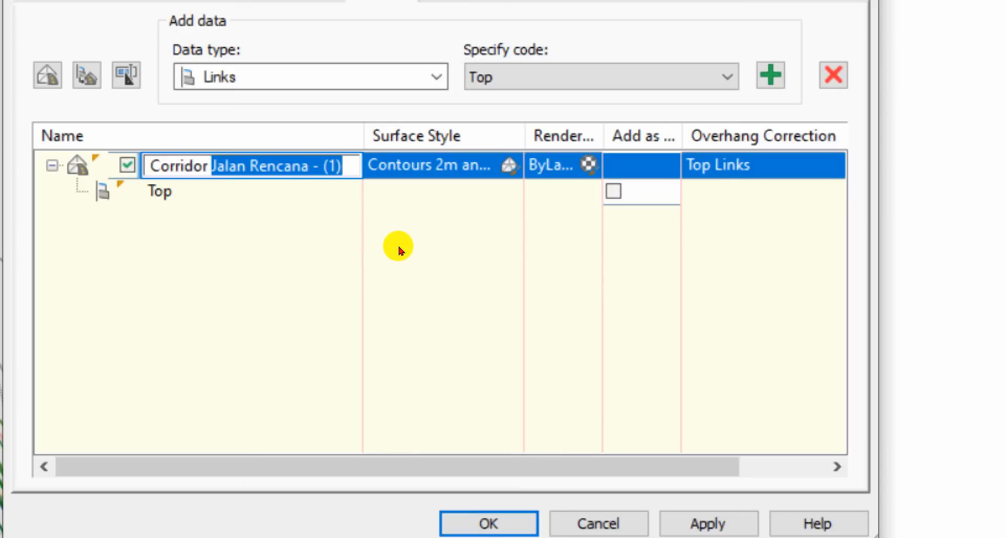
text(Top)
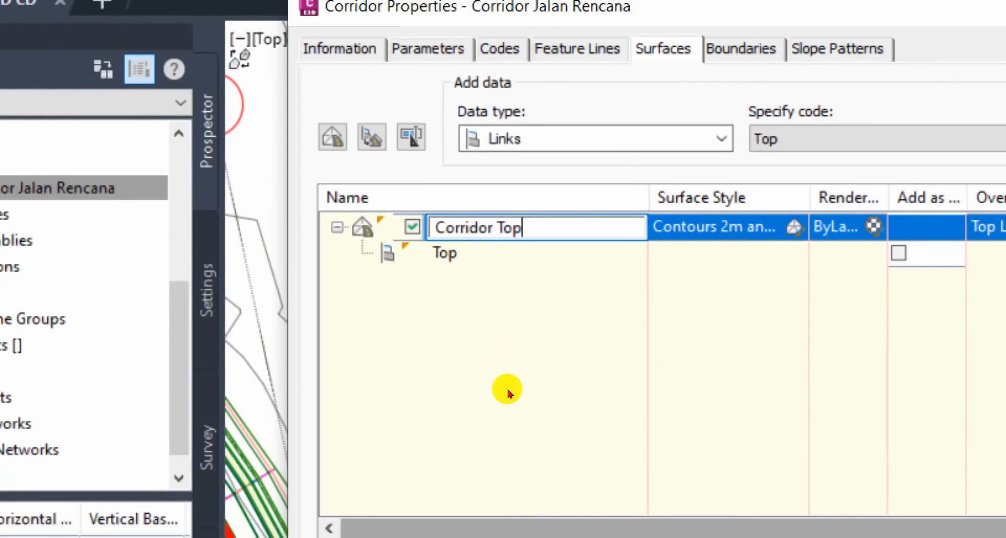
key(Return)
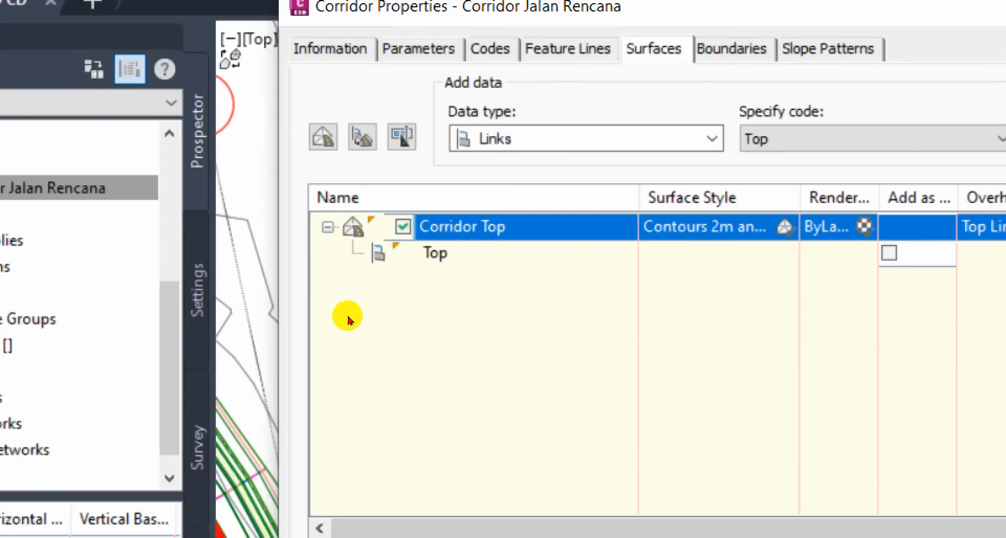
Create a second corridor surface and rename it as Corridor Datum.
click(246, 190)
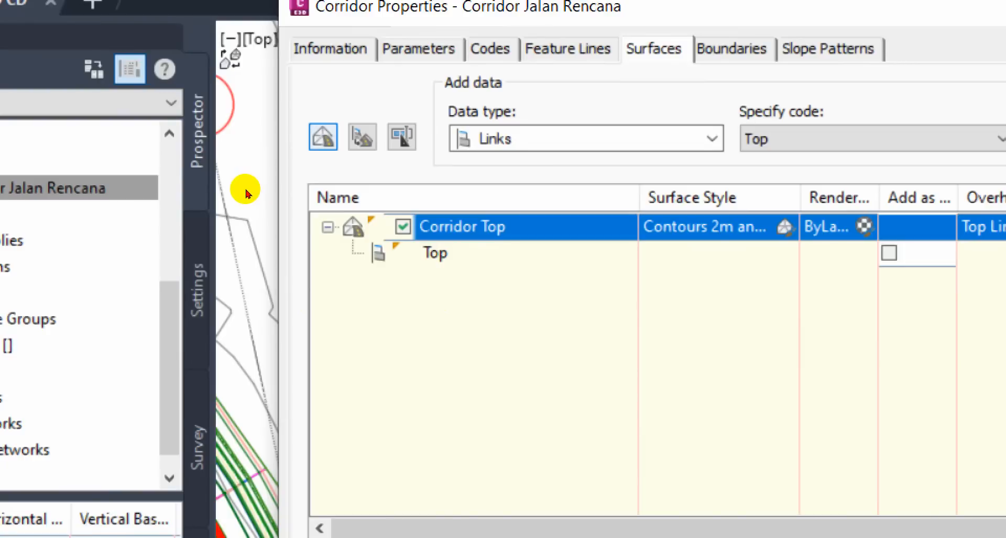
click(324, 137)
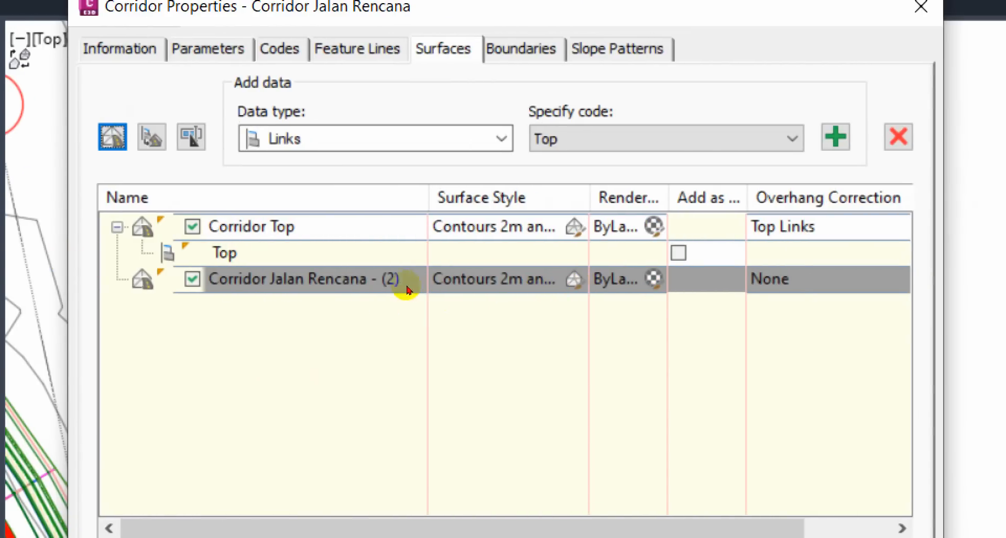
click(534, 268)
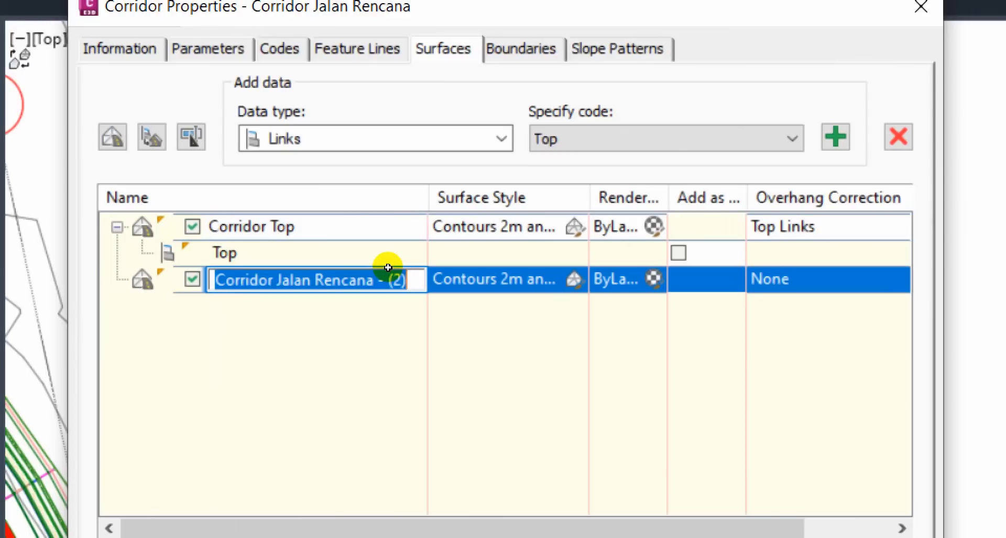
click(327, 262)
drag(277, 280, 529, 278)
click(531, 280)
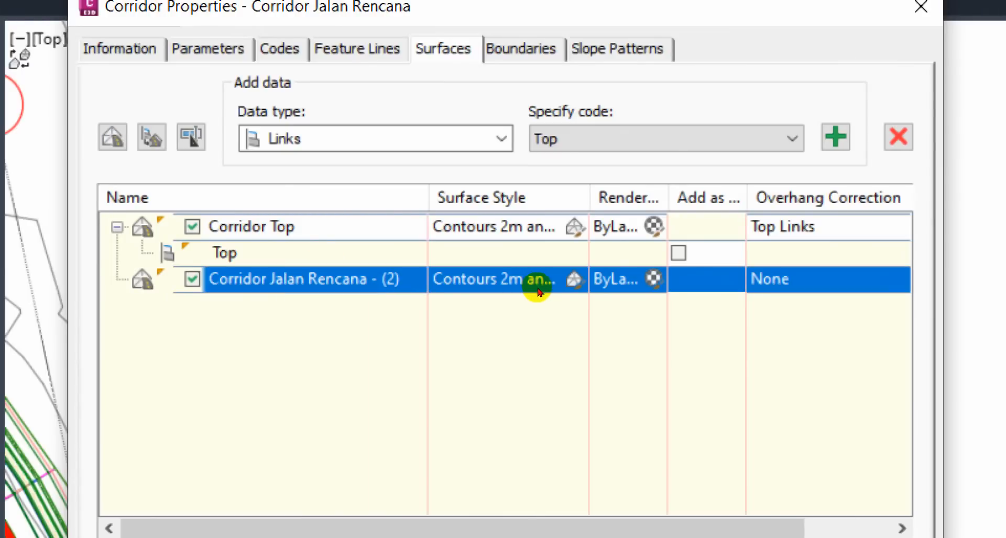
click(507, 290)
click(393, 263)
key(BackSpace)
key(BackSpace)
key(BackSpace)
key(BackSpace)
key(BackSpace)
key(BackSpace)
key(BackSpace)
key(BackSpace)
key(BackSpace)
key(BackSpace)
key(BackSpace)
key(BackSpace)
key(BackSpace)
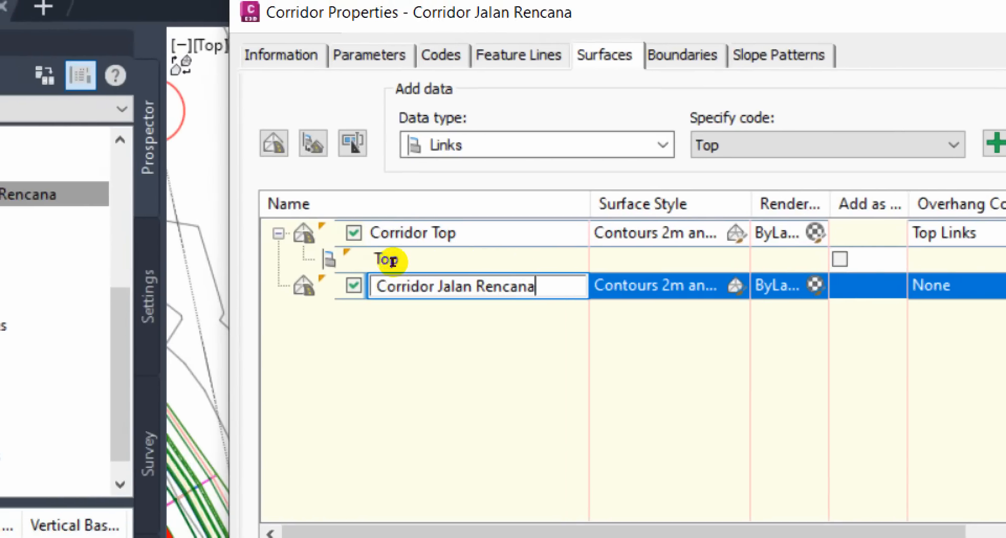
key(BackSpace)
key(BackSpace)
key(BackSpace)
key(BackSpace)
key(BackSpace)
key(BackSpace)
key(BackSpace)
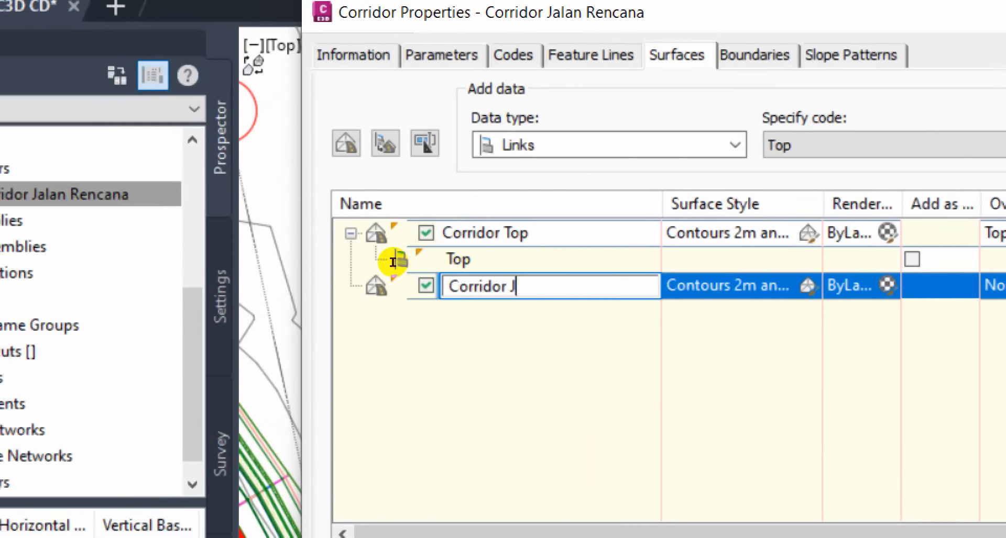
text(Datum)
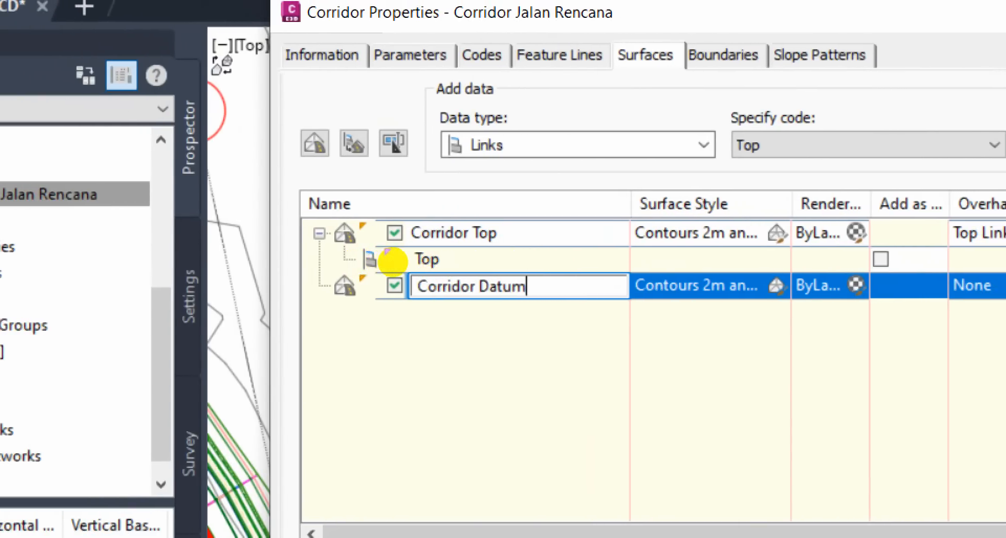
key(Return)
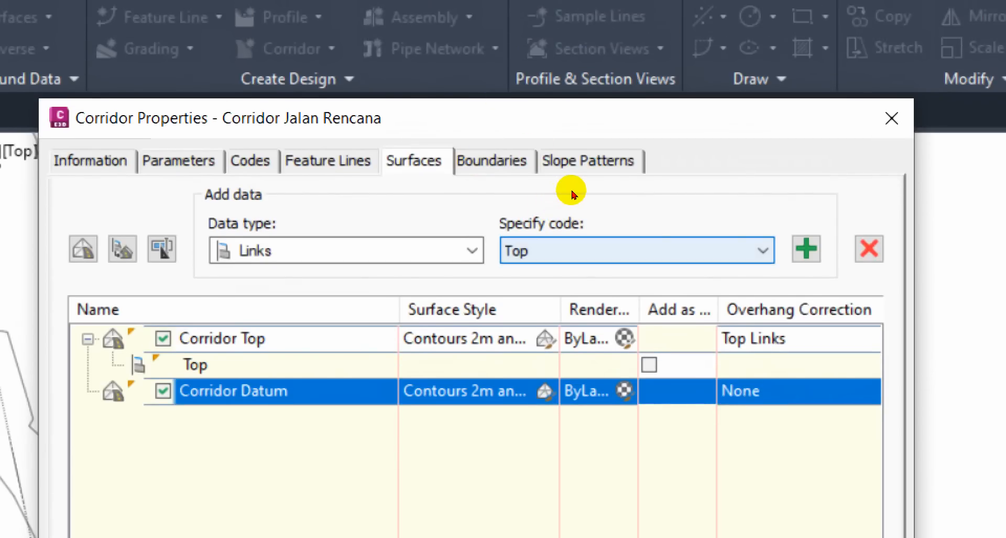
Add the Datum links data to the Corridor Datum surface and set its overhang correction to Bottom Links.
click(576, 250)
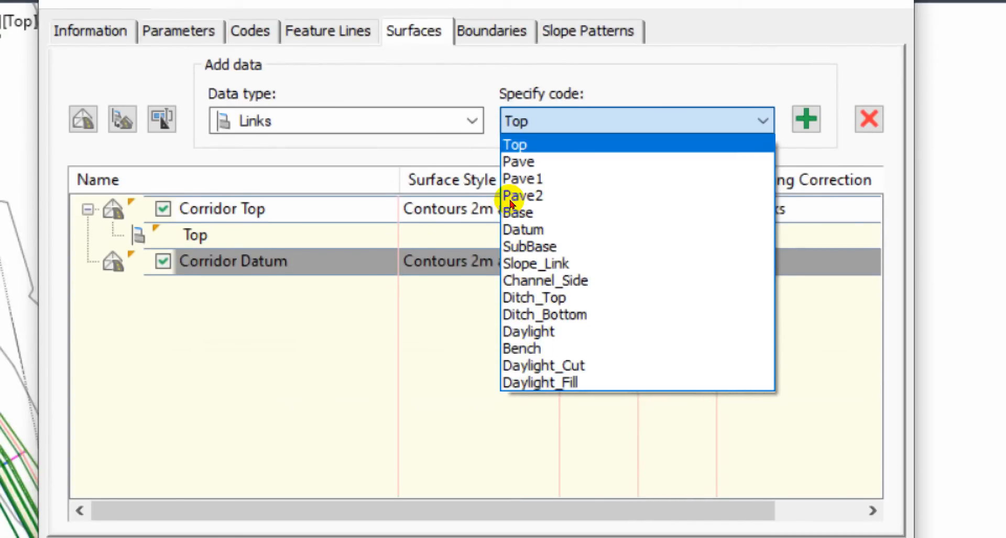
click(469, 249)
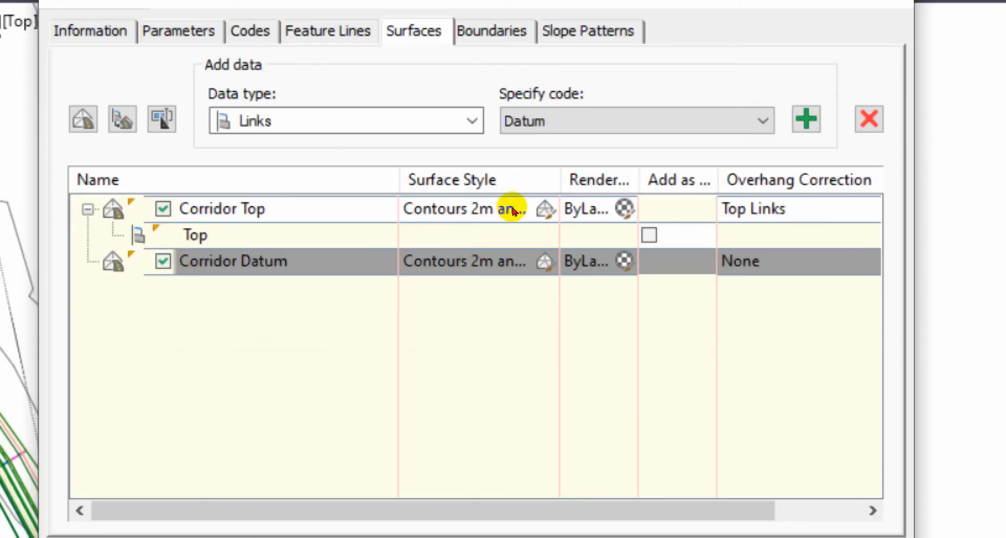
click(536, 121)
click(472, 246)
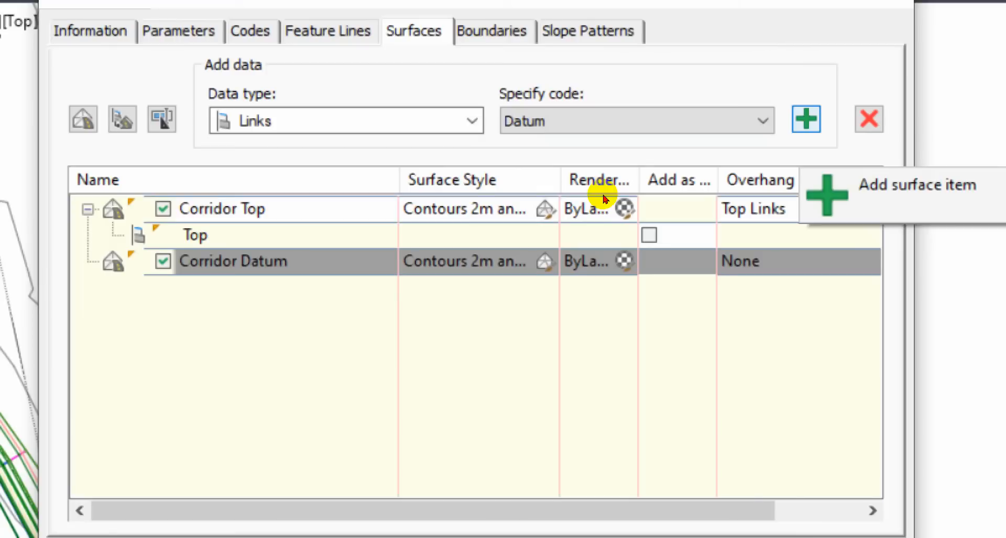
click(806, 119)
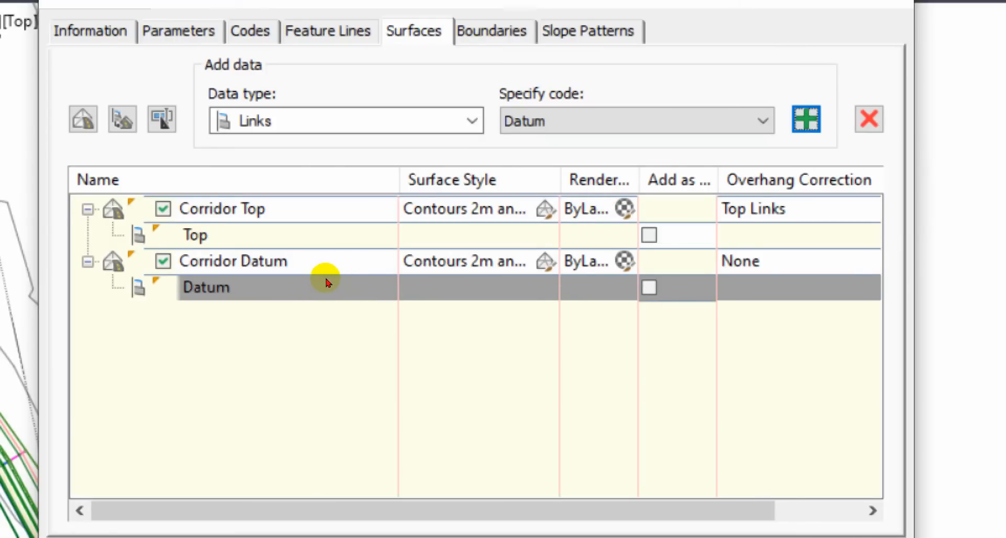
click(602, 264)
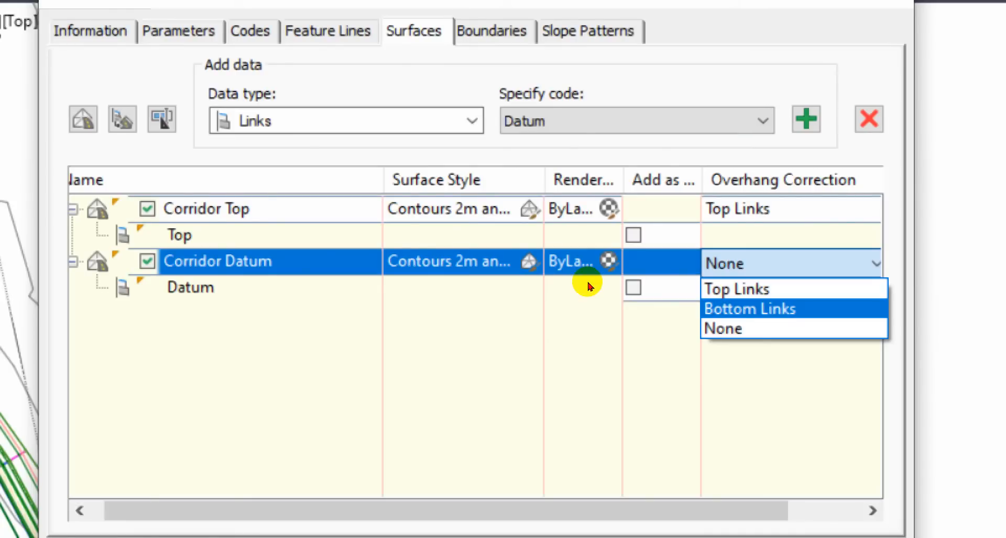
key(Return)
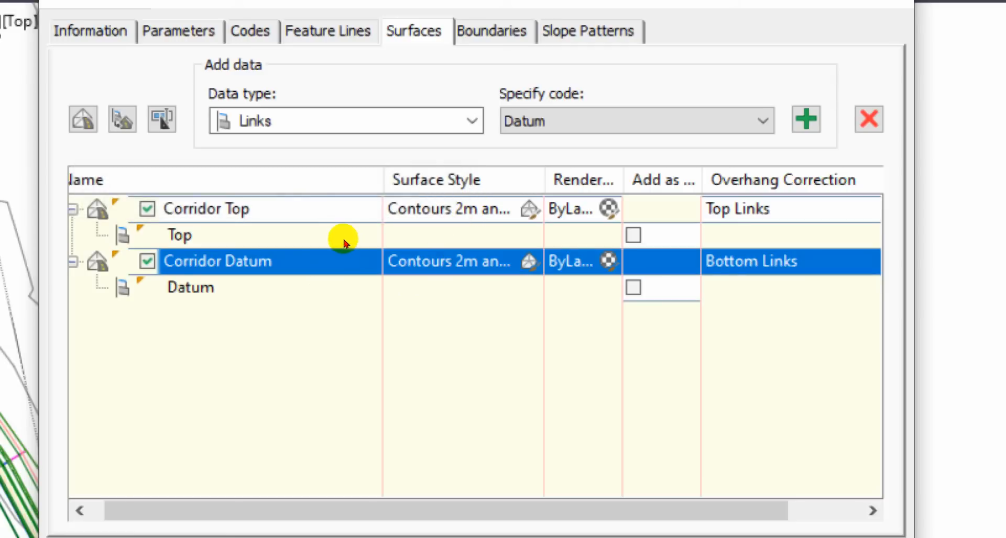
Open the boundary settings of the corridor surfaces and narrow the name column.
click(341, 238)
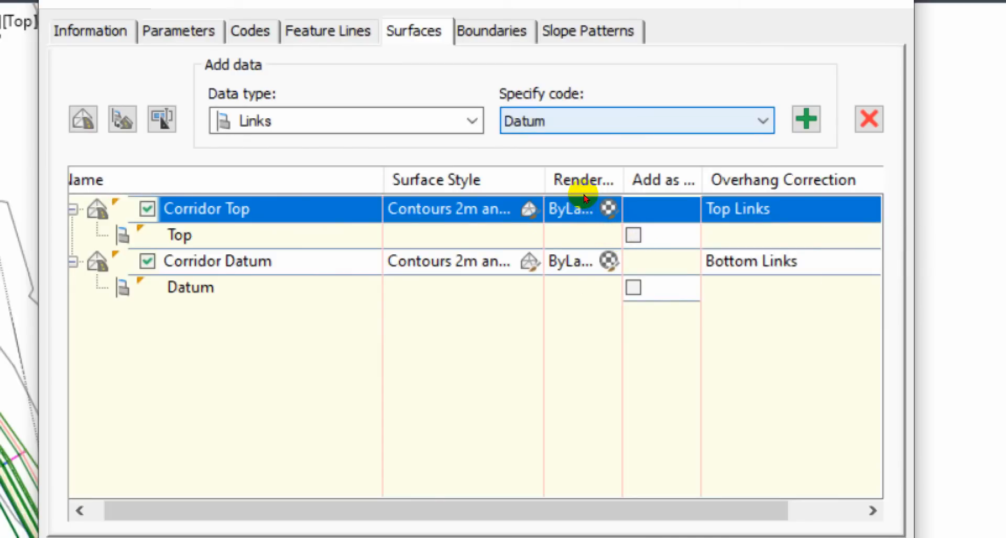
click(592, 124)
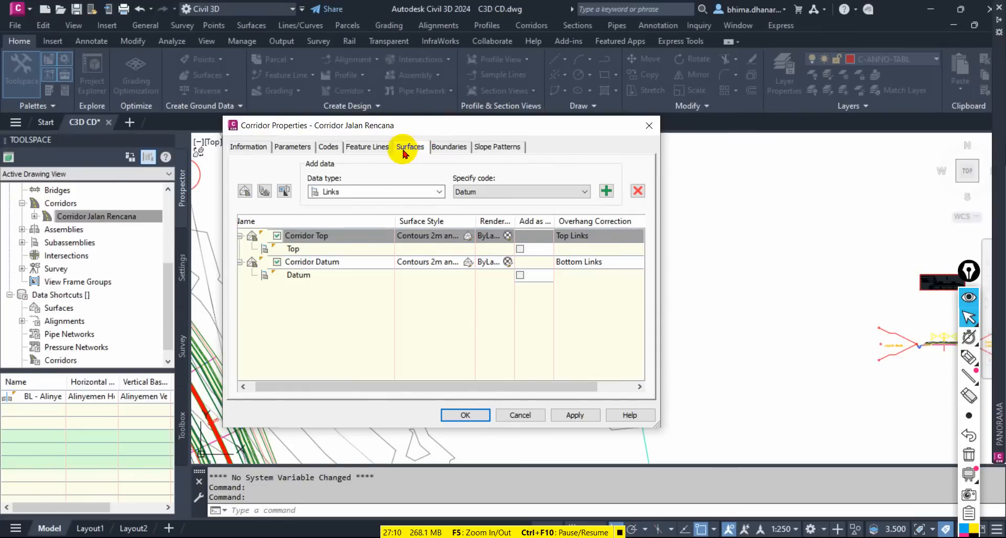
click(448, 150)
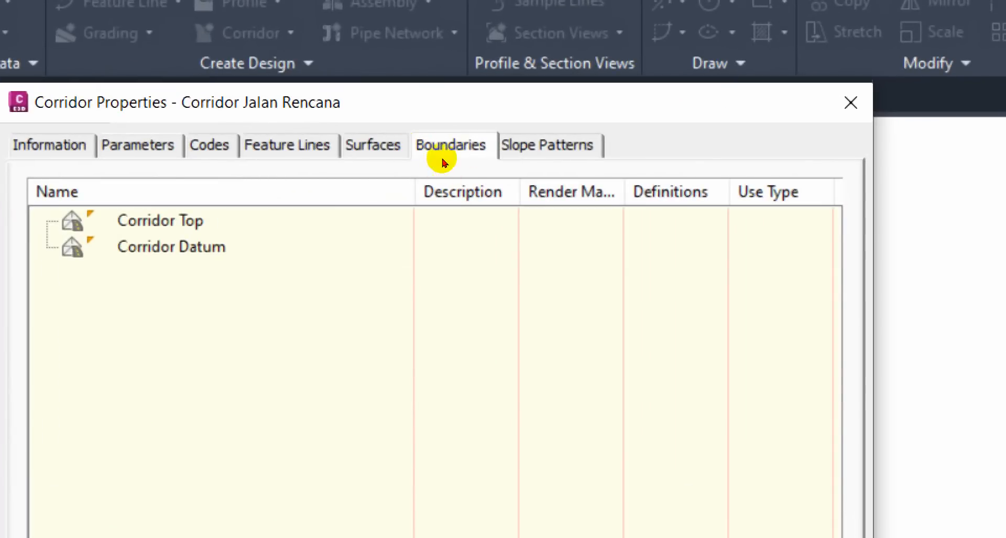
click(306, 185)
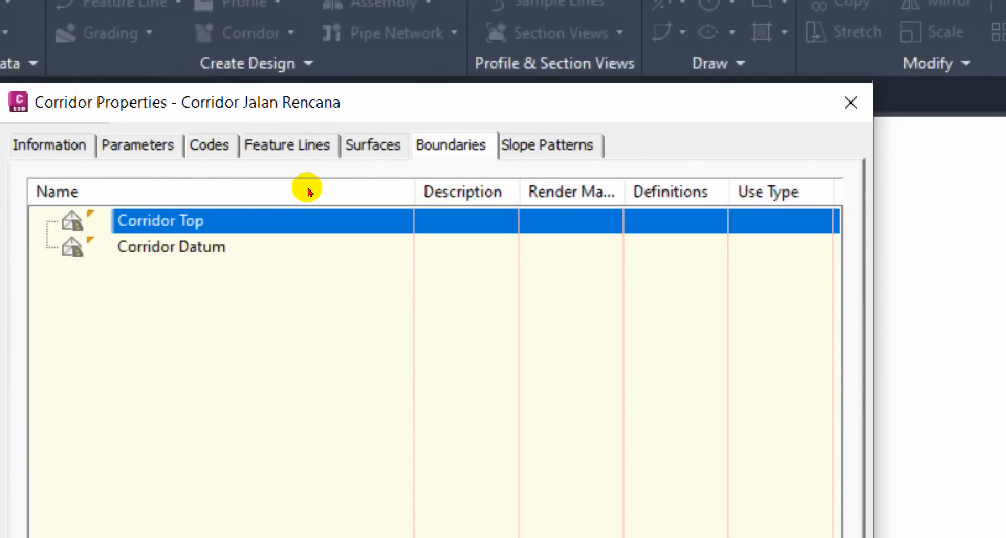
click(335, 200)
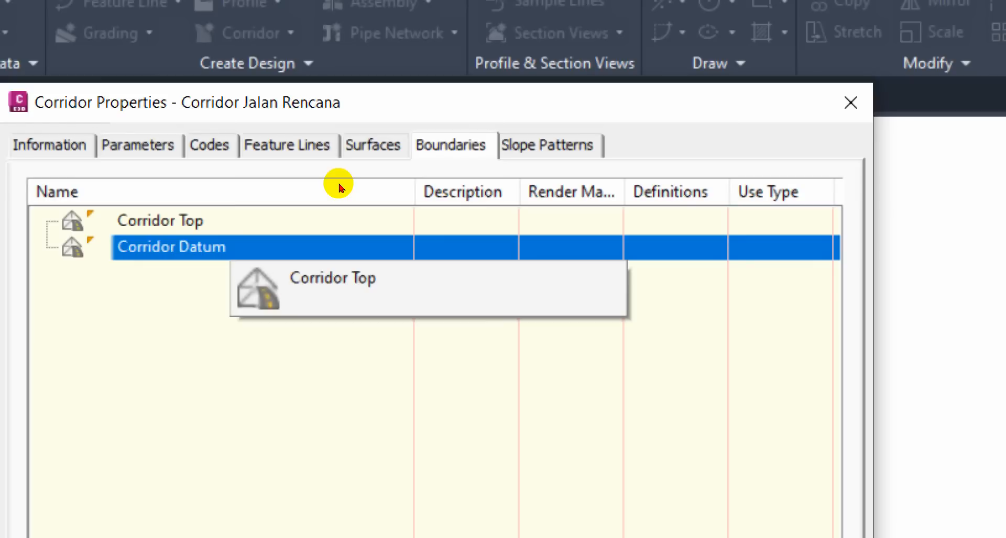
click(338, 184)
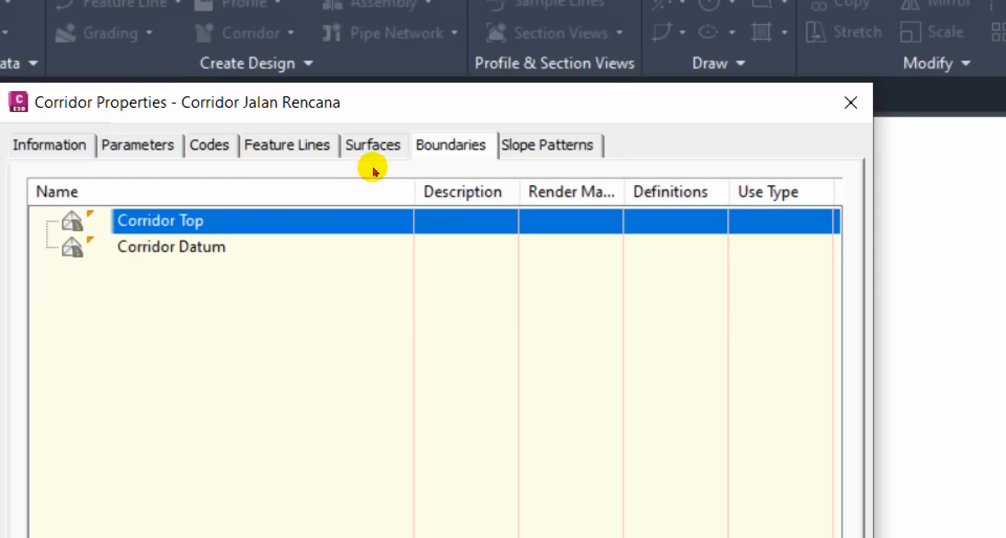
click(434, 146)
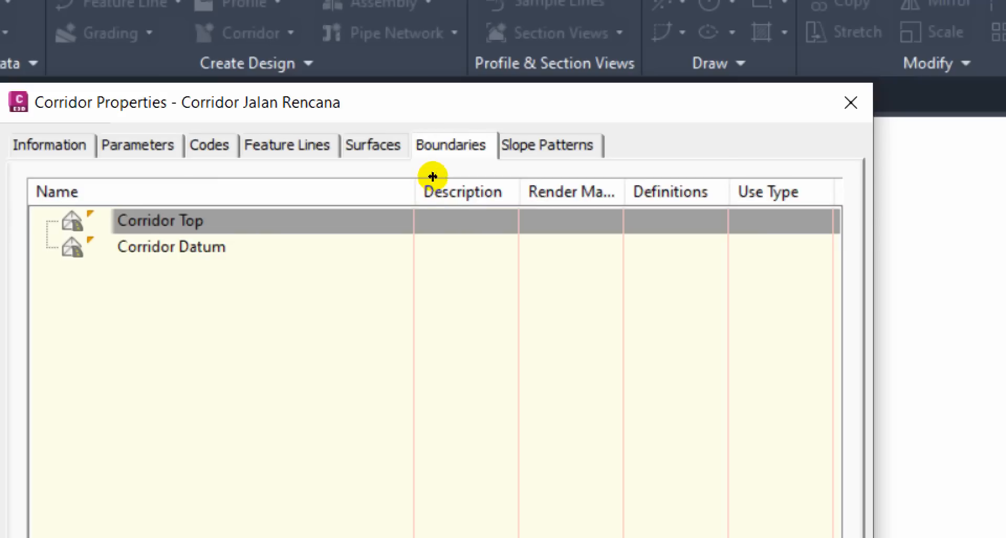
drag(431, 173, 329, 189)
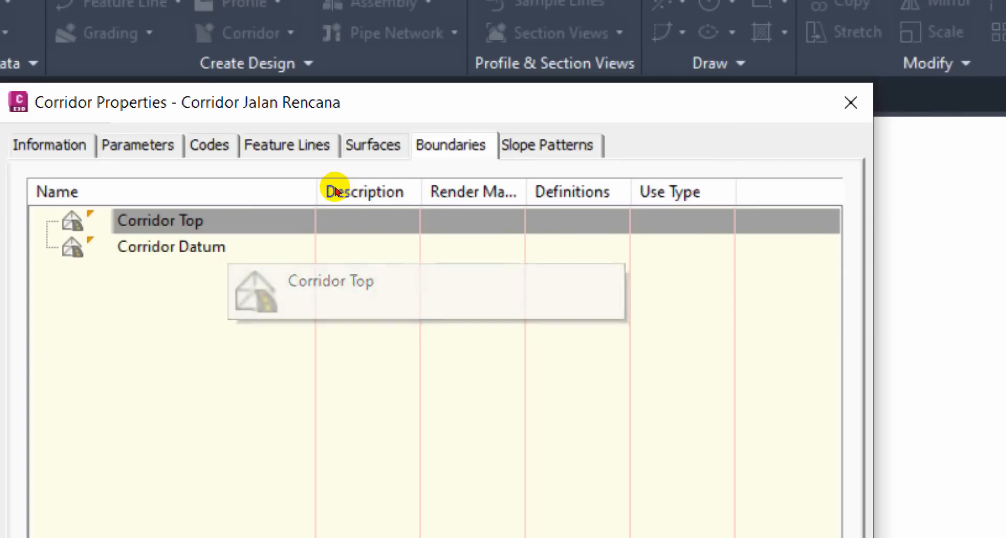
Add an automatic outside boundary to the Corridor Top surface from the Daylight feature lines.
right_click(330, 186)
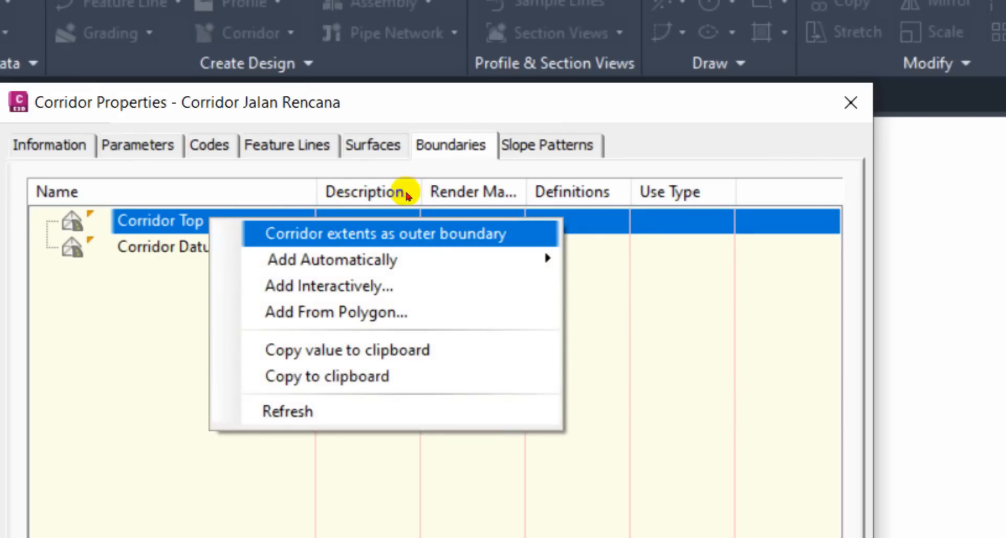
mouse_move(441, 203)
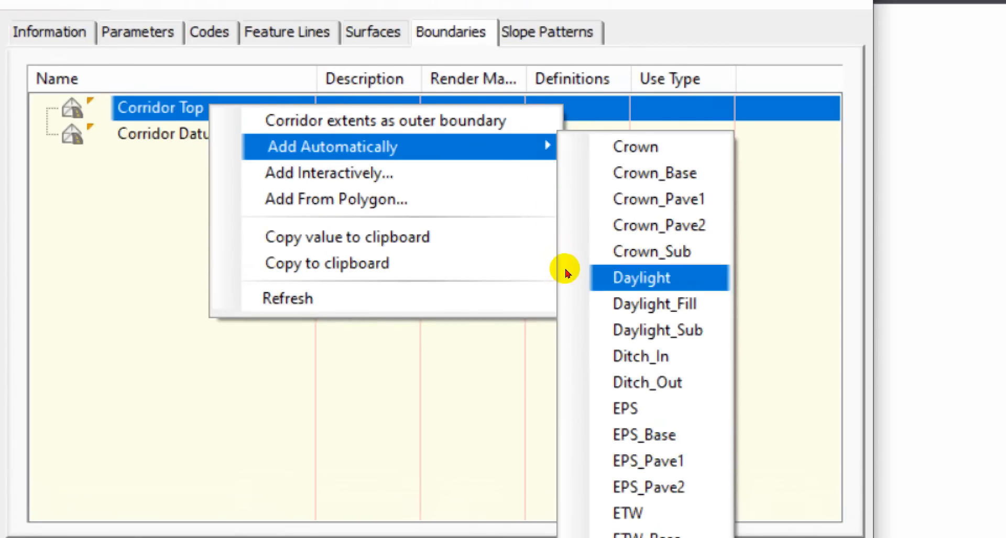
click(565, 270)
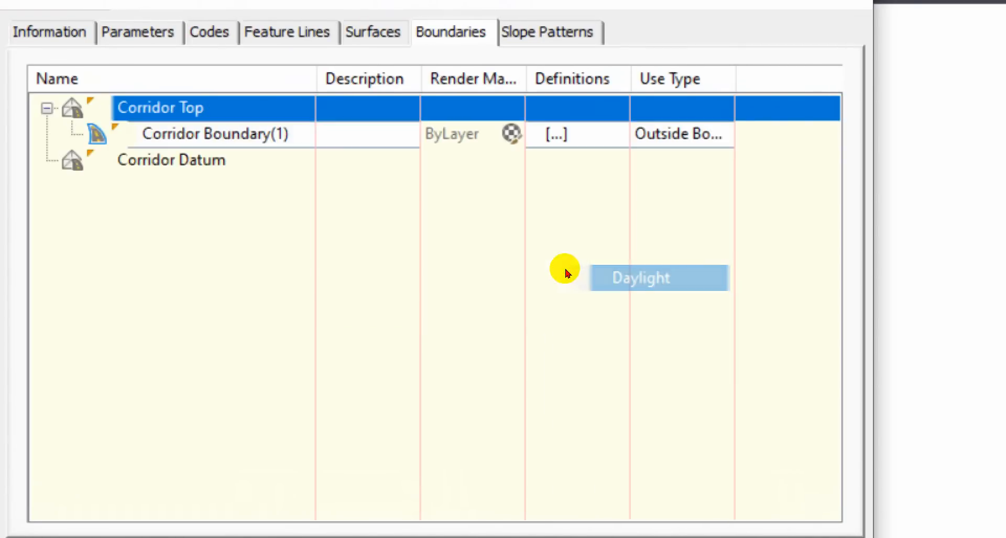
Add an automatic Daylight boundary to the Corridor Datum surface.
click(326, 211)
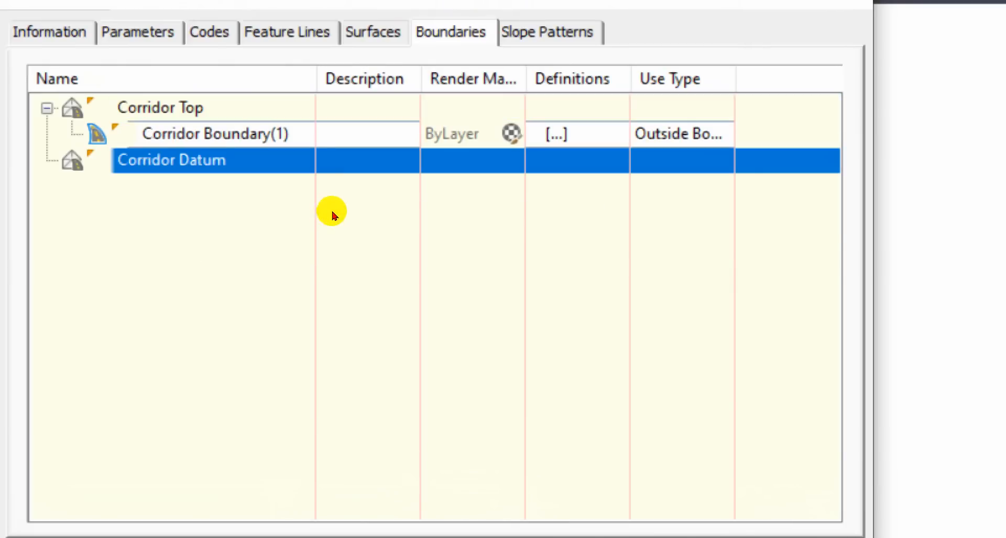
right_click(344, 209)
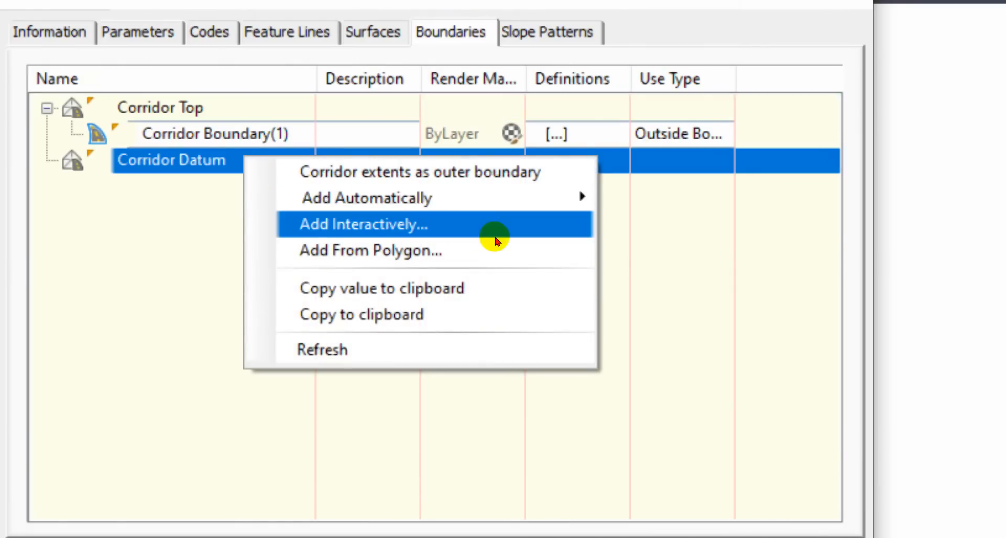
mouse_move(503, 199)
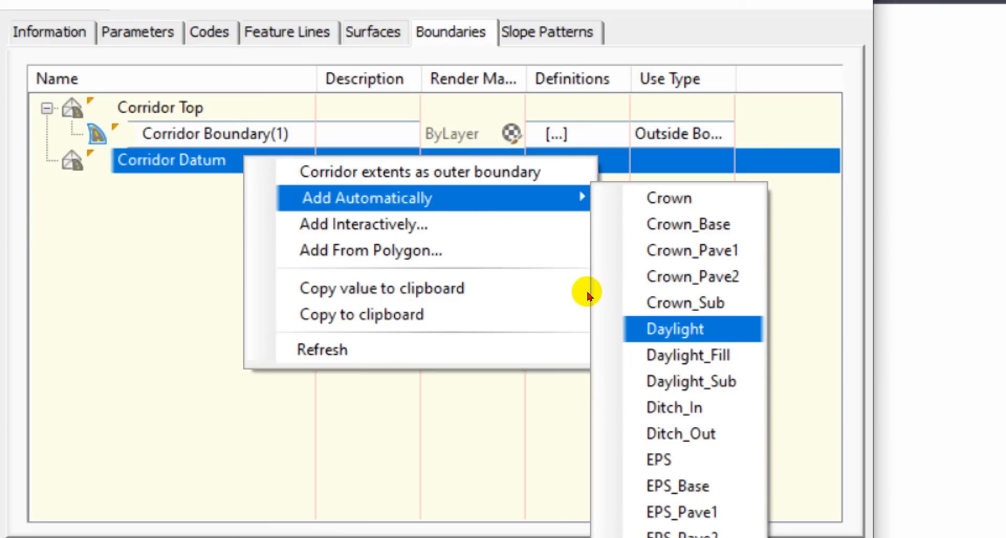
click(681, 330)
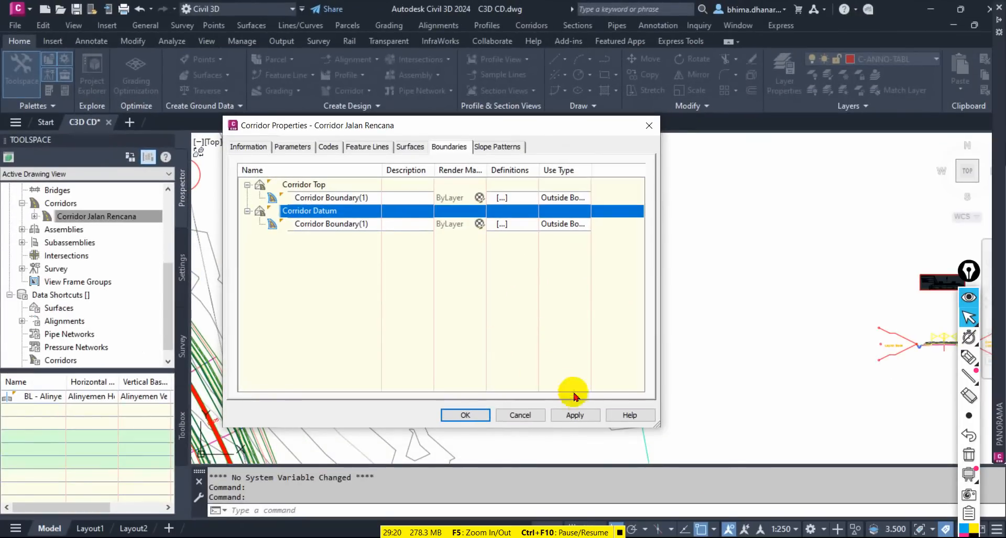
Apply the corridor property changes, rebuild the corridor and close its properties.
click(576, 415)
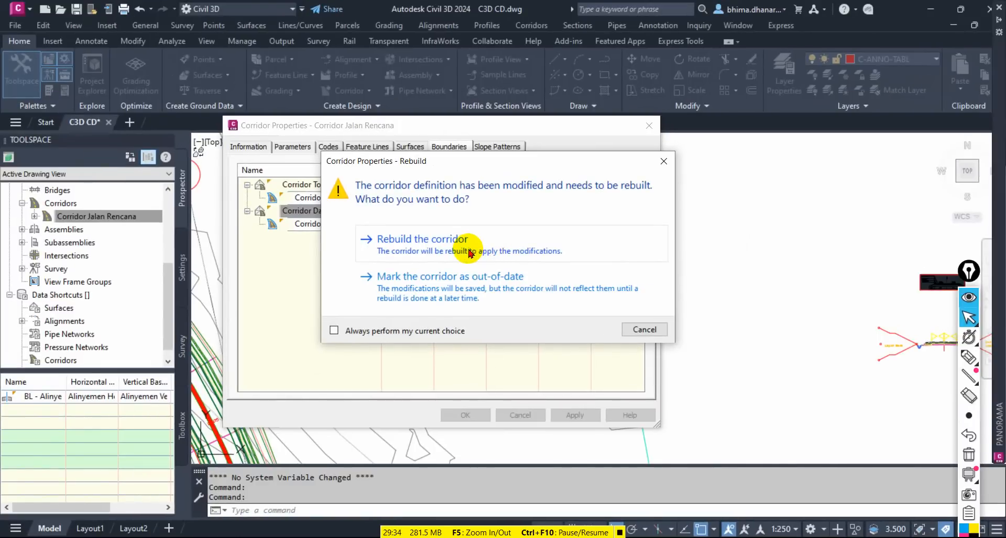
click(494, 249)
click(462, 414)
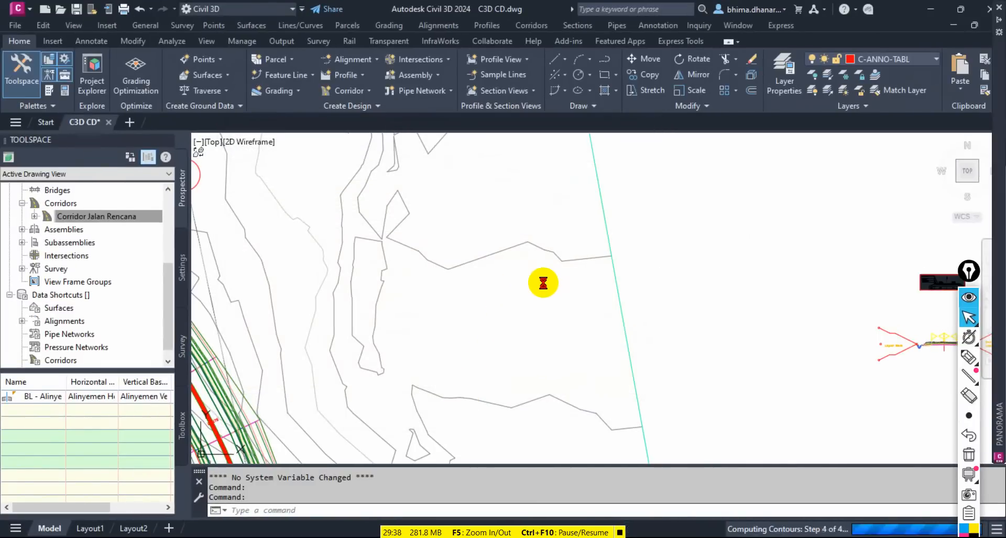
Examine the rebuilt corridor in plan, checking the Corridor Top contours and outer boundary between stations 0+025 and 0+100.
scroll(561, 273, down, 4)
scroll(235, 251, up, 4)
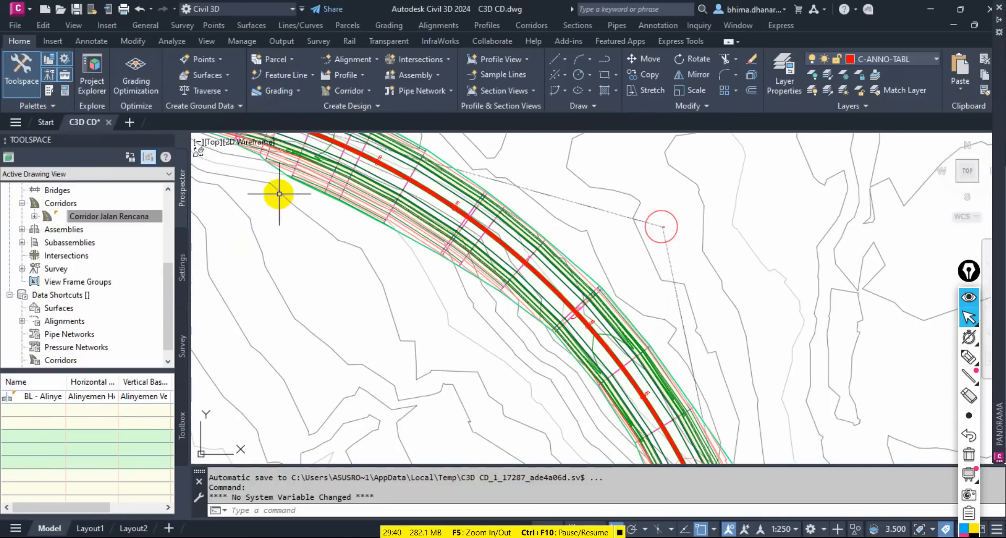
scroll(524, 288, up, 2)
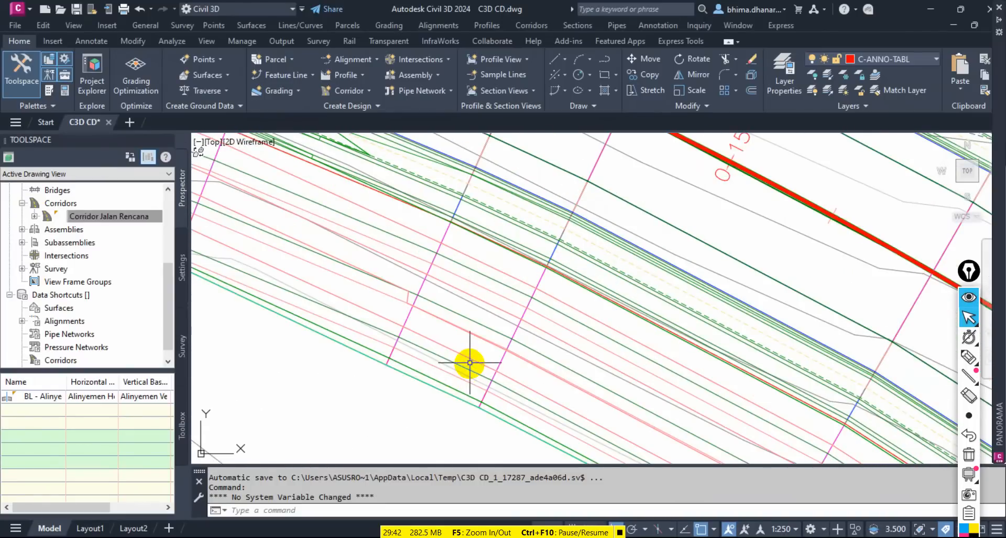
mouse_move(512, 274)
middle_down()
mouse_move(613, 381)
mouse_move(622, 426)
mouse_move(575, 362)
middle_up()
scroll(471, 258, down, 4)
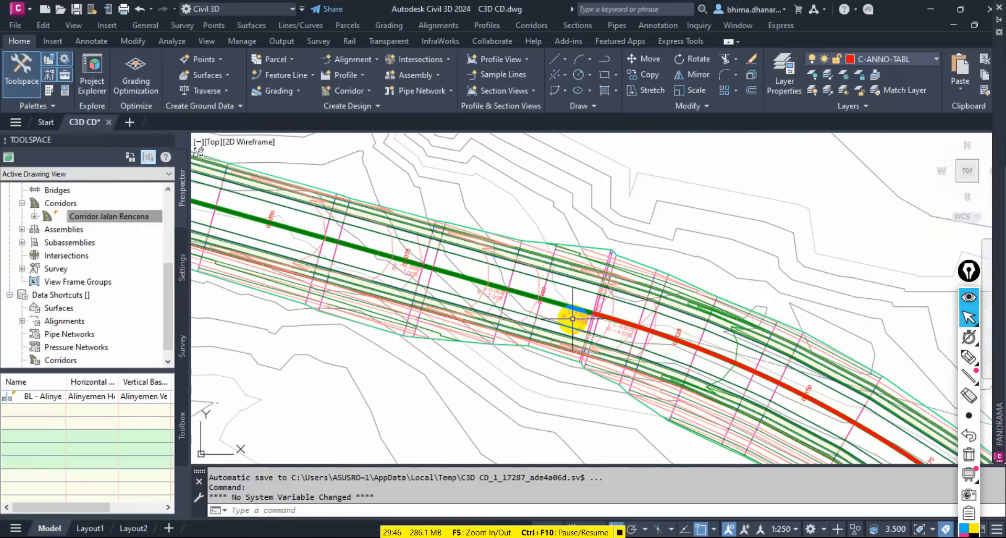
middle_drag(341, 242, 602, 275)
scroll(603, 275, up, 5)
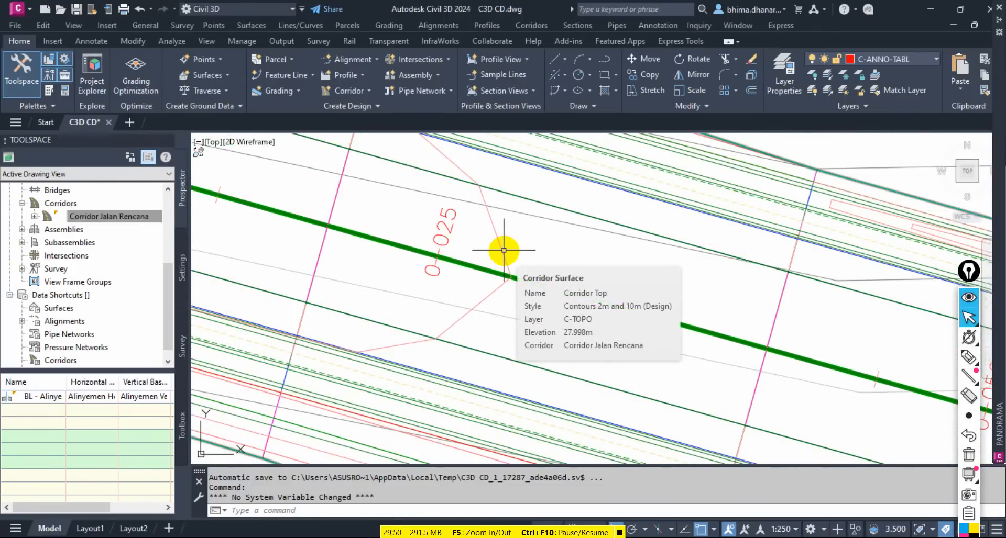
scroll(489, 229, up, 2)
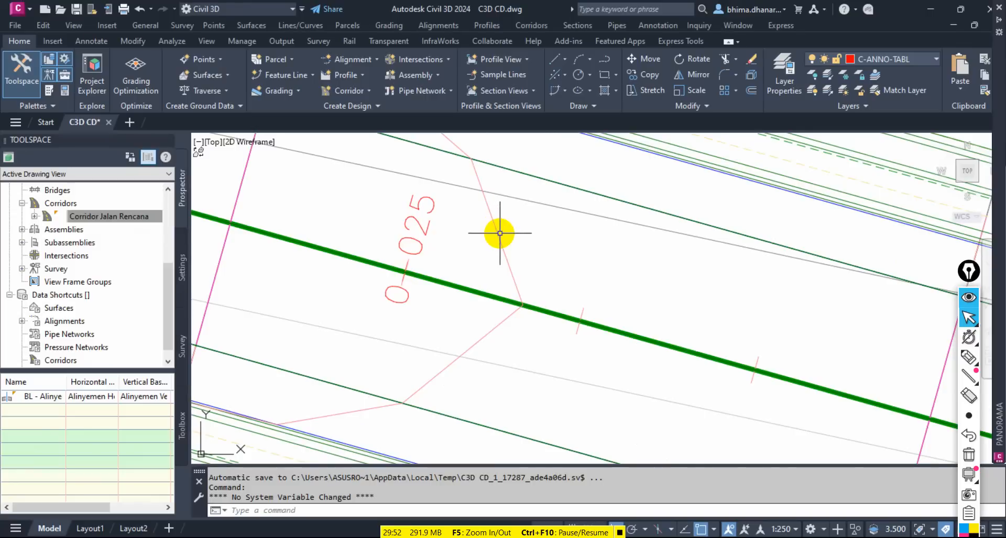
scroll(447, 349, up, 1)
scroll(400, 309, down, 4)
middle_drag(736, 377, 429, 278)
middle_drag(759, 389, 643, 350)
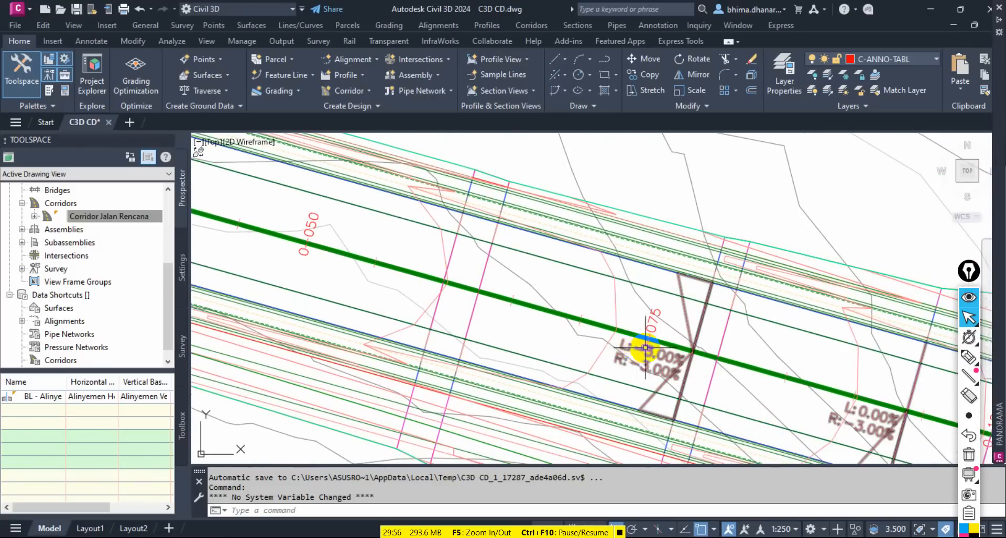
scroll(646, 348, down, 4)
scroll(377, 307, up, 2)
scroll(737, 390, up, 2)
scroll(824, 399, down, 3)
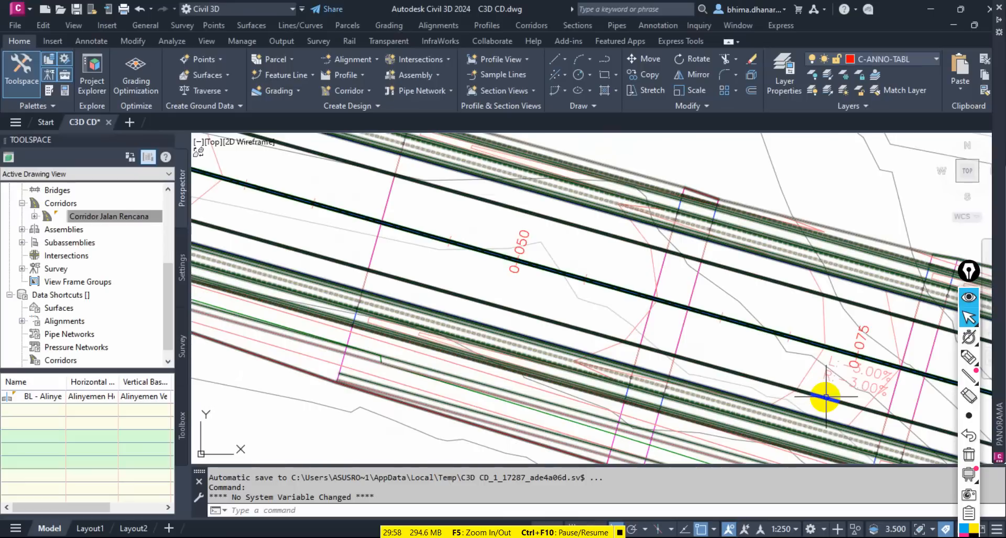
scroll(630, 334, up, 3)
Select the Corridor Datum and Corridor Top surfaces in the drawing and open both in the Object Viewer.
click(631, 335)
scroll(526, 295, down, 2)
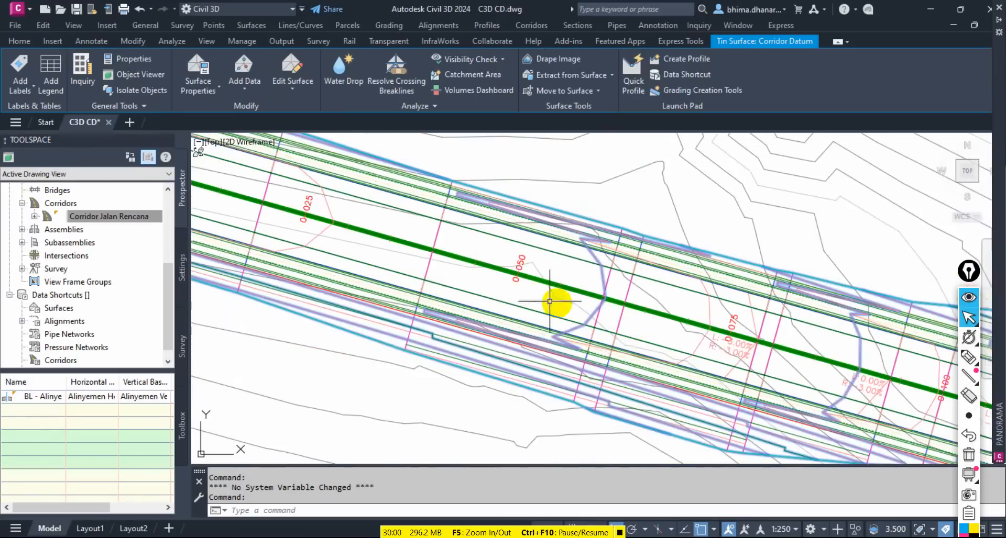
scroll(700, 342, up, 4)
click(692, 345)
scroll(588, 314, down, 3)
scroll(576, 322, up, 4)
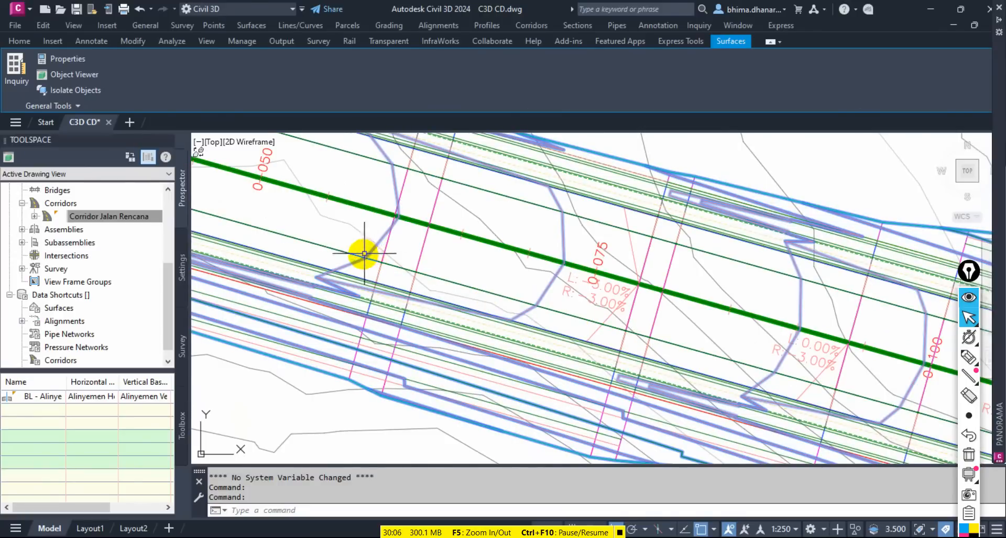
scroll(369, 256, up, 2)
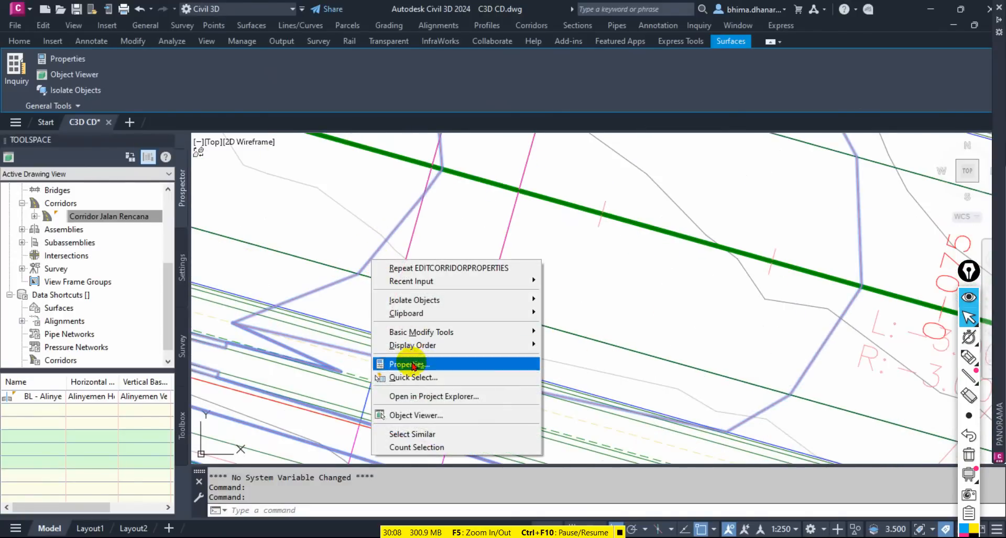
click(414, 415)
Examine the two corridor surfaces in 3D at the ditch end, comparing where the top and datum levels separate.
mouse_move(561, 412)
mouse_down()
mouse_move(434, 235)
mouse_move(472, 182)
mouse_move(576, 375)
mouse_up()
middle_drag(751, 410, 544, 243)
scroll(418, 263, up, 4)
scroll(403, 288, up, 2)
middle_drag(289, 198, 443, 310)
scroll(404, 288, up, 2)
scroll(195, 247, up, 2)
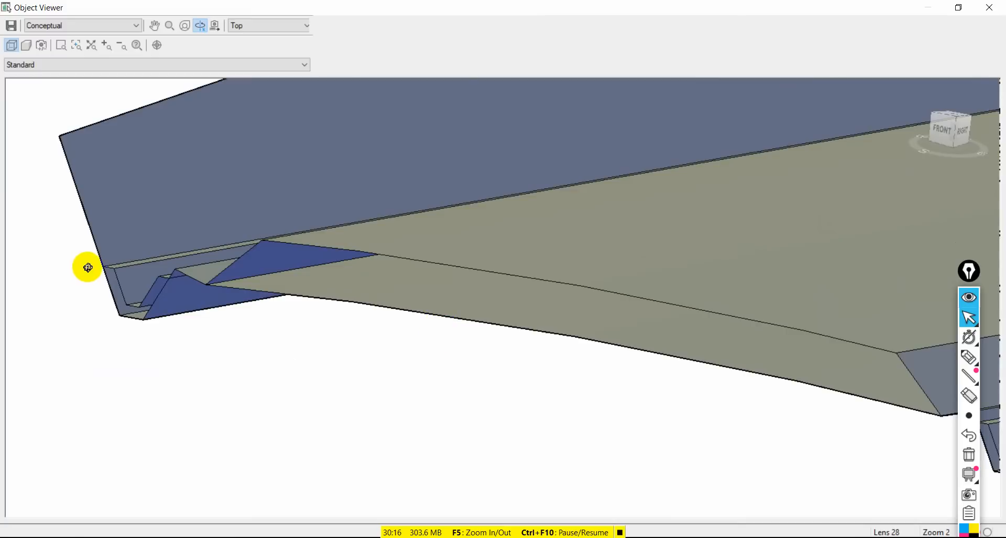
scroll(87, 268, up, 2)
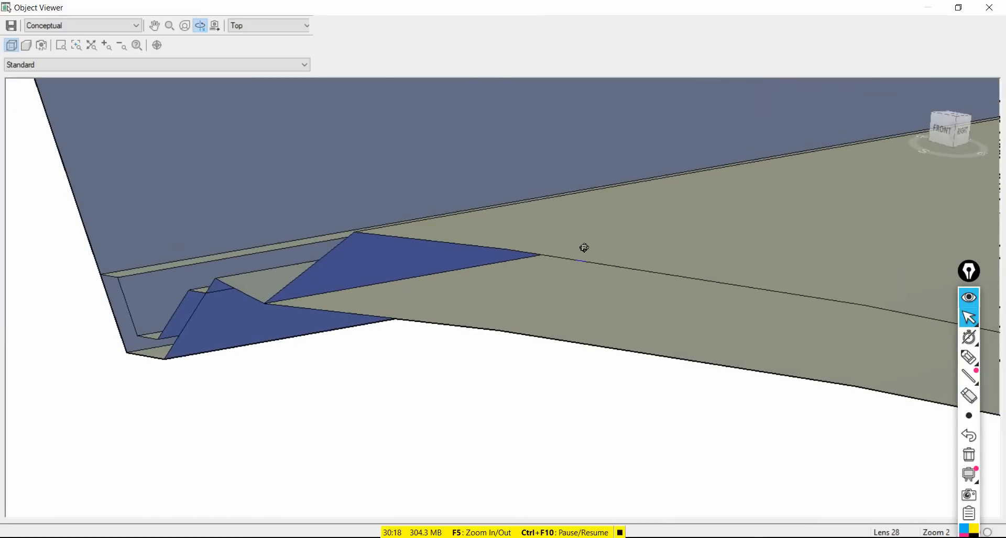
scroll(94, 298, up, 2)
scroll(225, 306, up, 2)
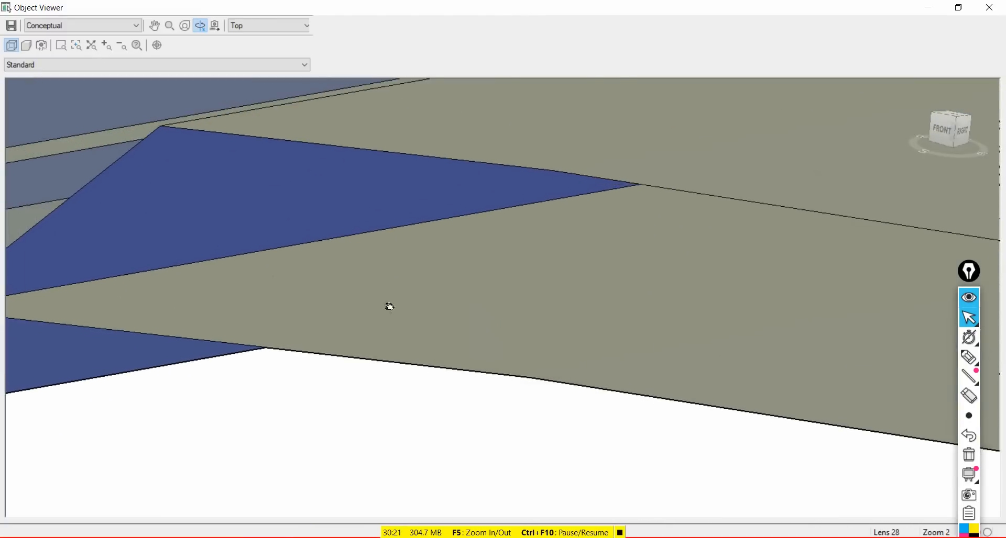
middle_drag(224, 305, 796, 361)
middle_drag(195, 312, 309, 299)
click(265, 255)
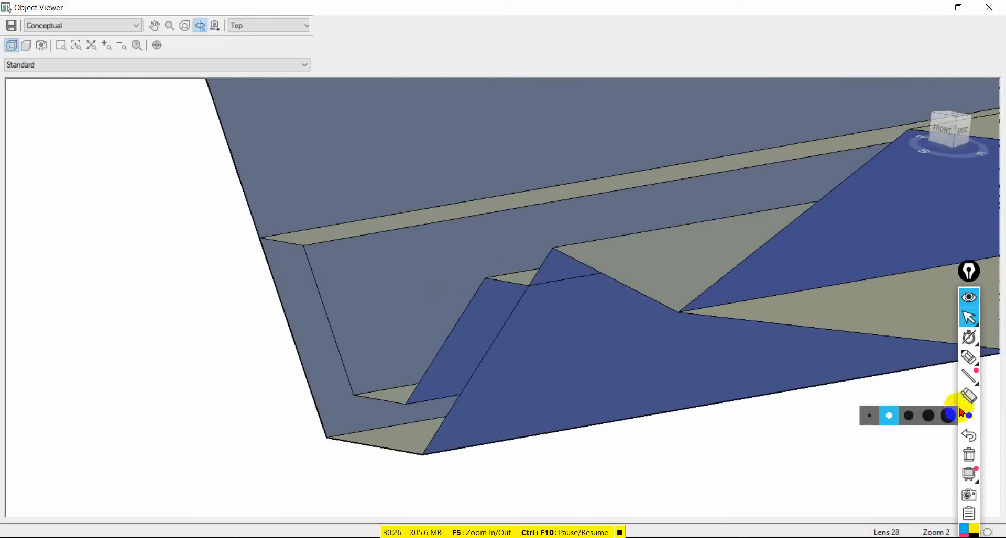
Trace the Corridor Top surface's edge through the ditch and up to the road with a thick blue annotation line.
mouse_move(963, 357)
click(809, 398)
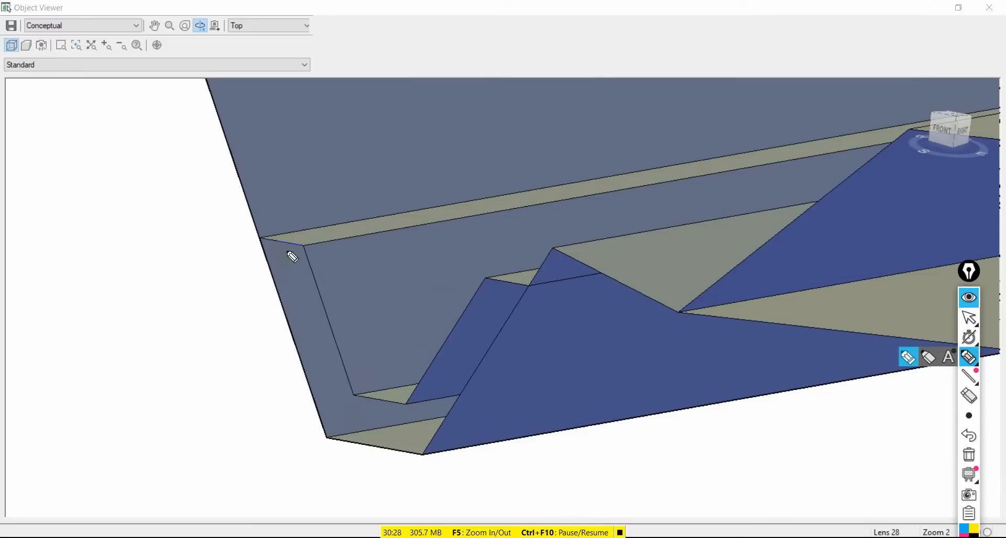
click(281, 291)
click(835, 381)
click(968, 435)
click(968, 415)
click(930, 415)
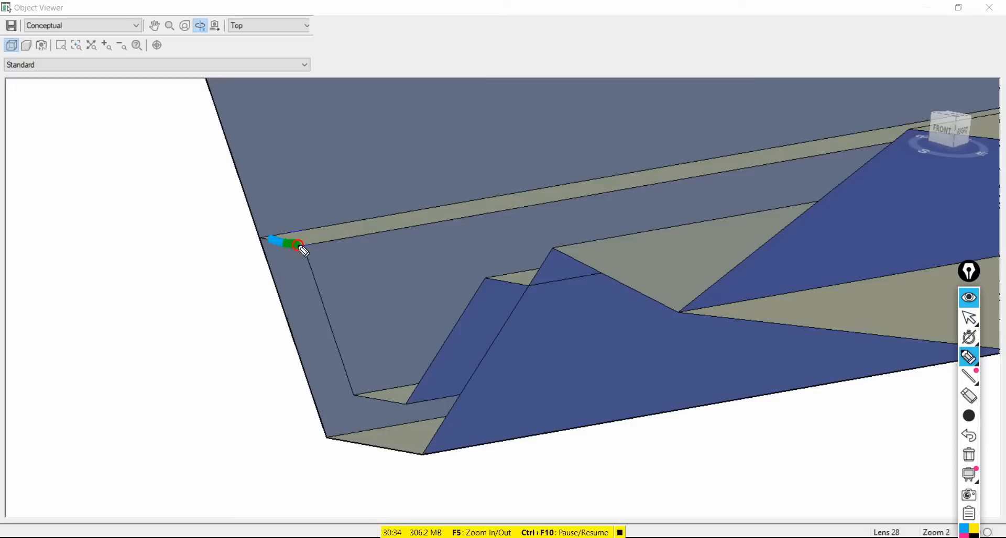
drag(415, 369, 469, 296)
drag(626, 310, 711, 292)
drag(839, 174, 920, 114)
Trace the Corridor Datum surface's edge from the cut slope through the ditch and under the road with a pink annotation line.
click(968, 531)
click(255, 237)
drag(282, 312, 280, 309)
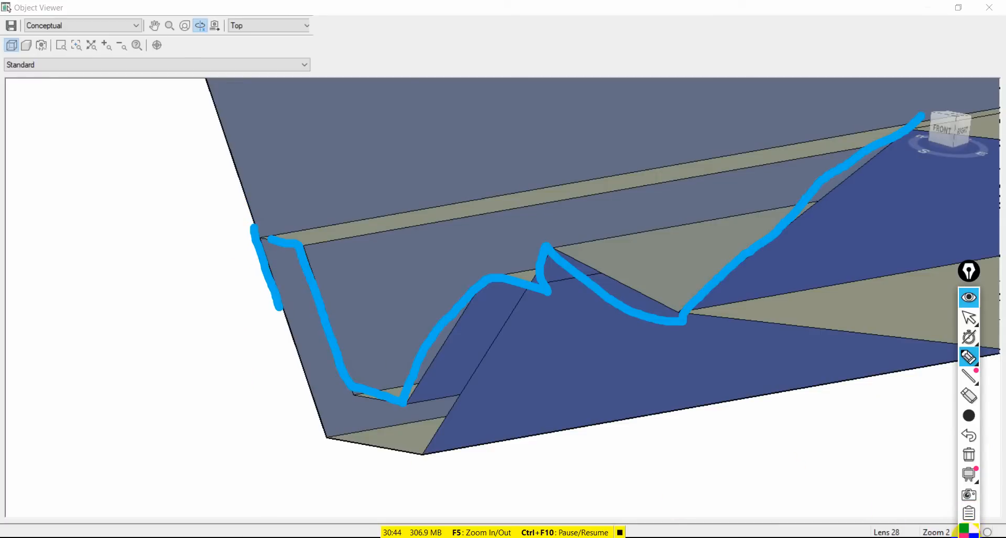
drag(255, 233, 264, 249)
mouse_move(281, 306)
mouse_down()
mouse_move(309, 403)
mouse_move(350, 443)
mouse_up()
drag(418, 457, 452, 405)
drag(522, 328, 553, 283)
drag(621, 294, 880, 337)
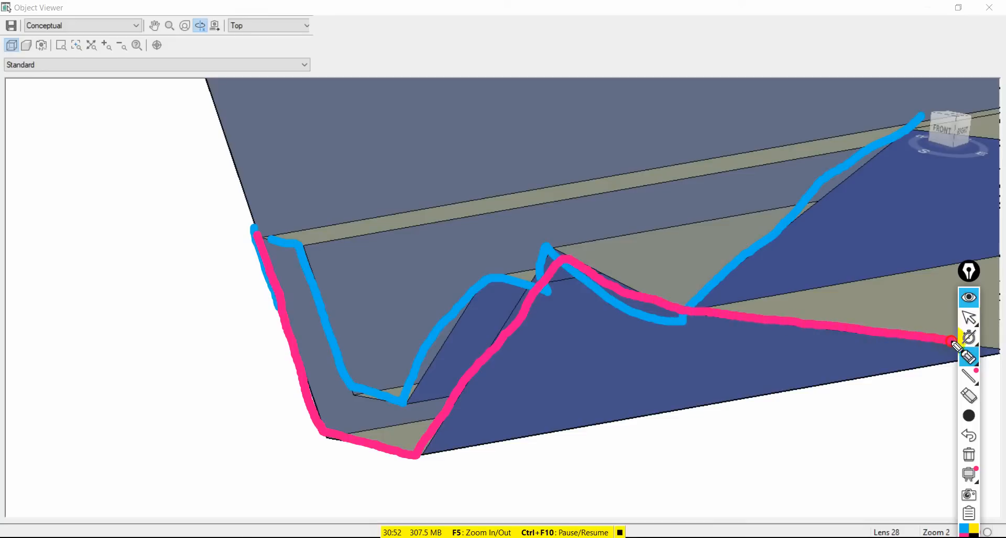
Clear all annotation strokes from the screen and return to the normal pointer.
click(968, 394)
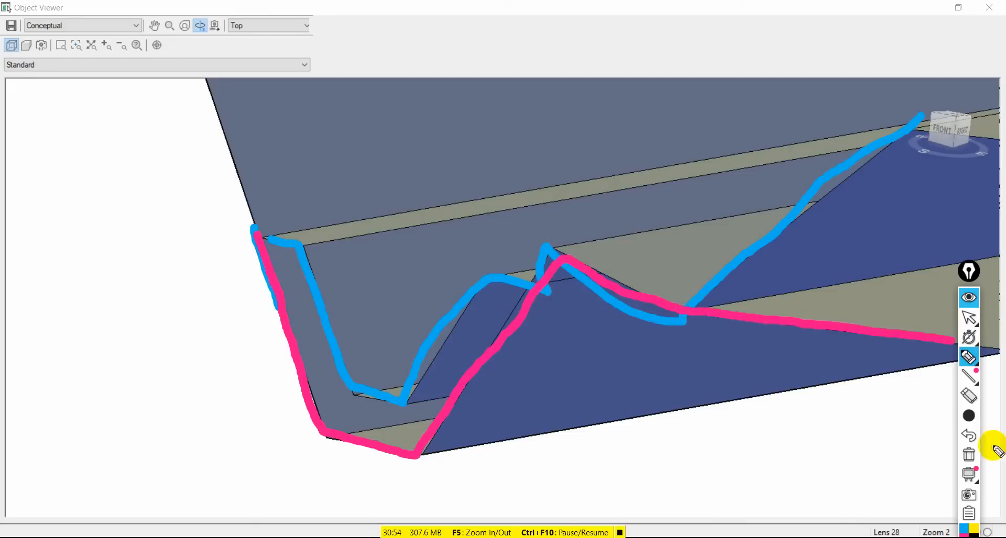
click(969, 454)
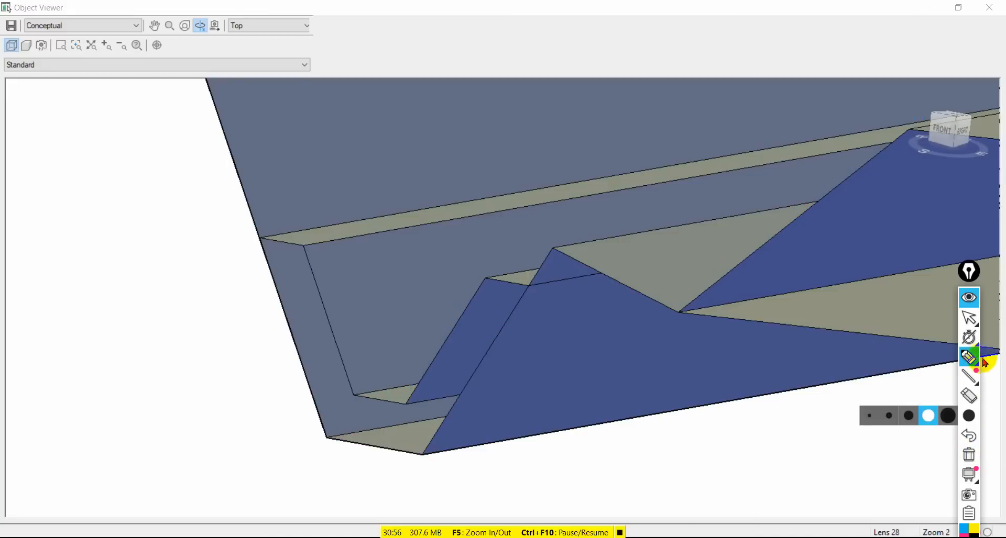
click(966, 322)
Review the two surfaces once more in 3D and exit the Object Viewer.
scroll(402, 332, down, 3)
mouse_move(402, 332)
mouse_down()
mouse_move(361, 350)
mouse_move(556, 310)
mouse_move(689, 344)
mouse_move(763, 332)
mouse_move(204, 311)
mouse_move(222, 337)
mouse_move(639, 248)
mouse_move(721, 273)
mouse_move(584, 258)
mouse_up()
scroll(568, 285, up, 5)
right_click(587, 272)
click(608, 288)
Select both corridor surfaces together with the corridor itself and open them in the Object Viewer.
scroll(556, 290, down, 4)
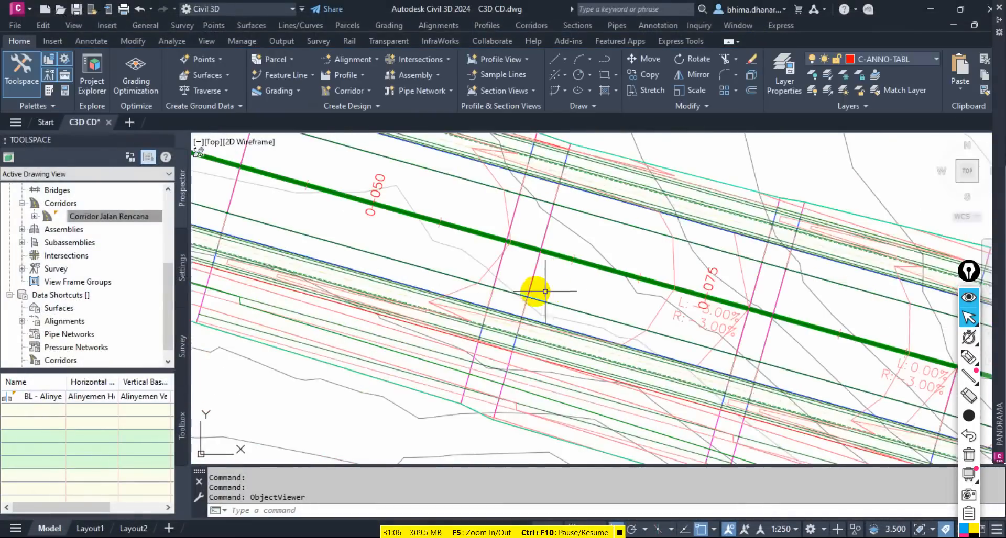
scroll(455, 291, up, 2)
click(475, 288)
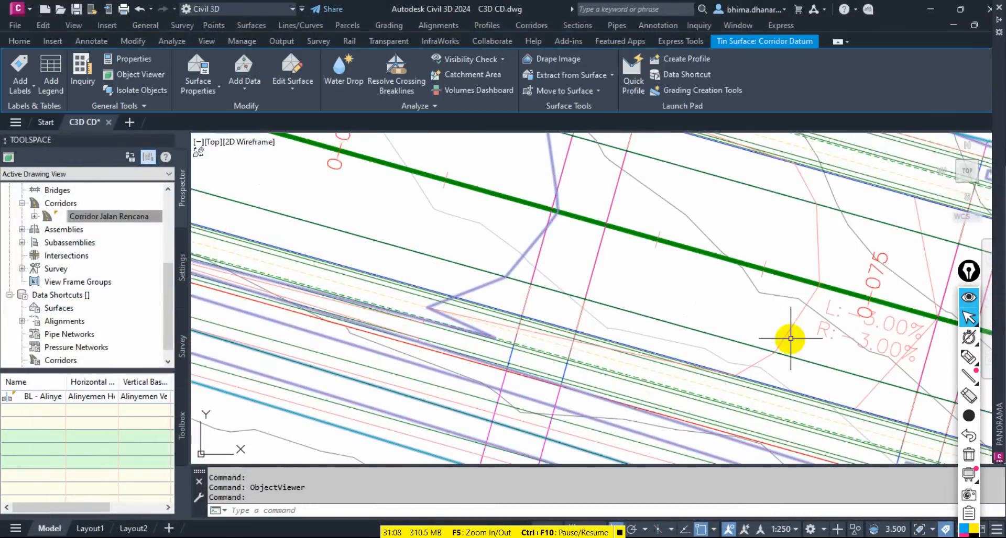
click(702, 333)
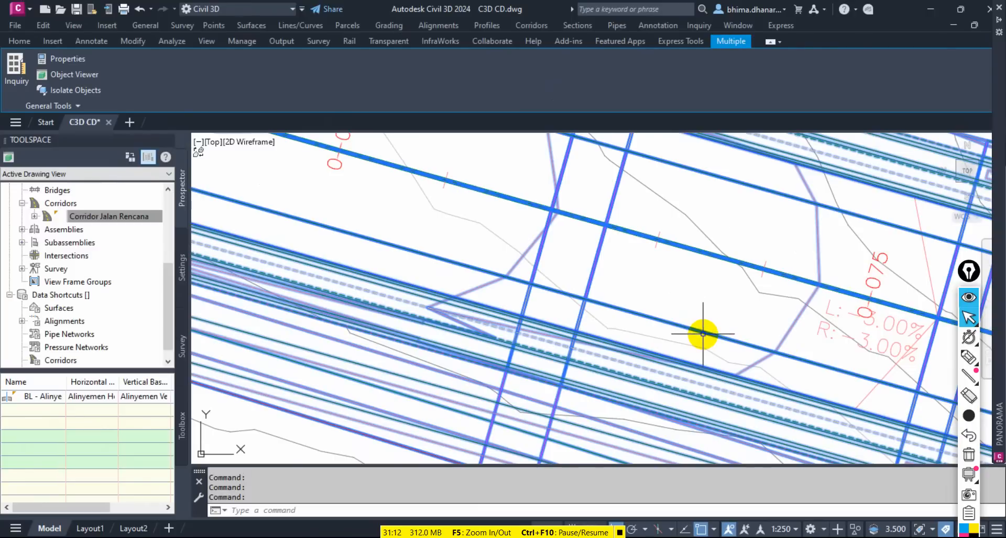
right_click(702, 333)
click(751, 467)
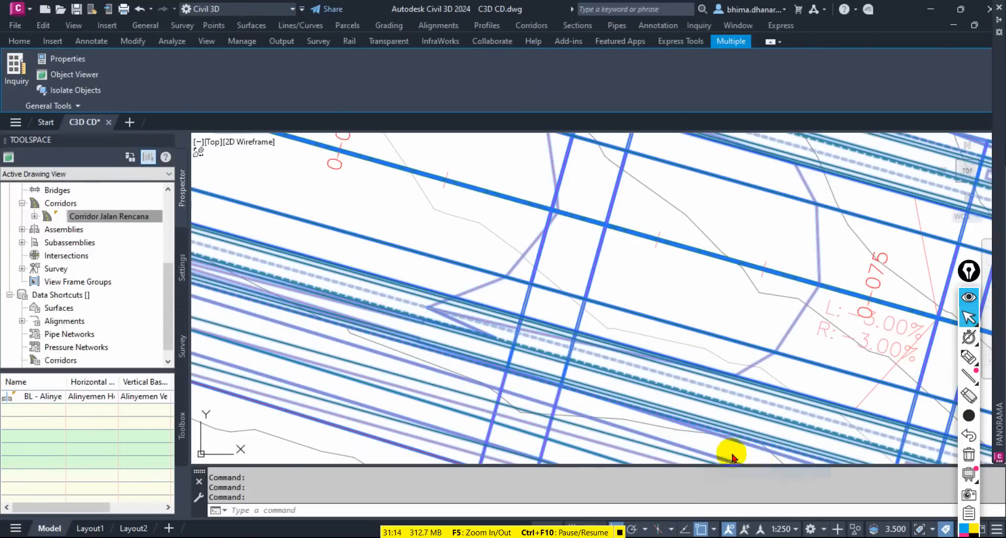
Examine the corridor's end section in 3D, checking the pavement layers, side ditches and slopes against the surfaces.
drag(456, 328, 776, 334)
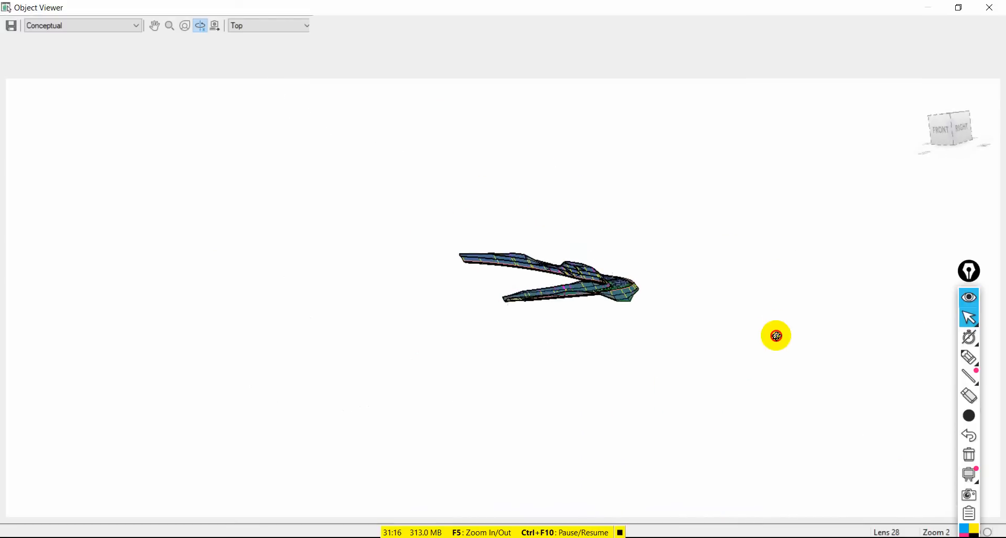
scroll(595, 314, up, 10)
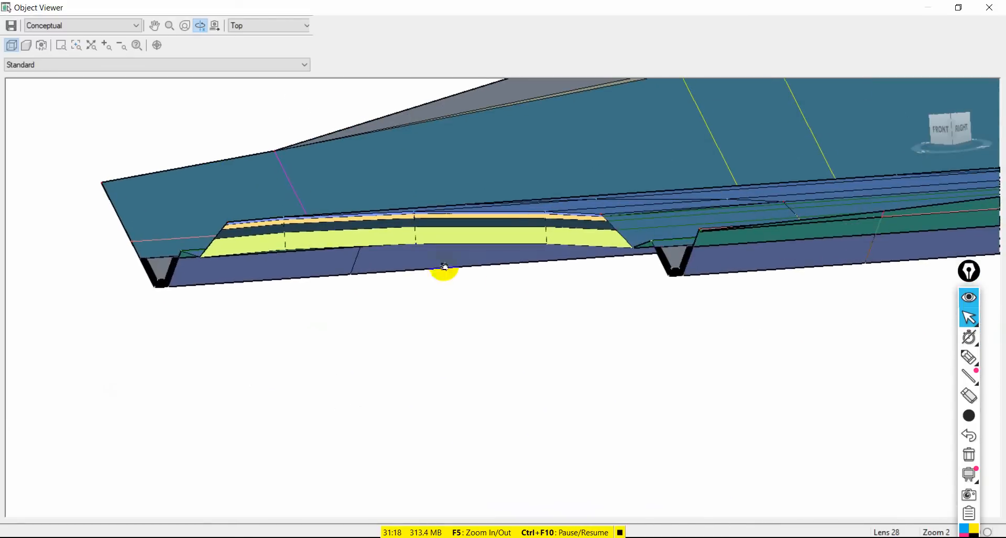
drag(443, 267, 491, 191)
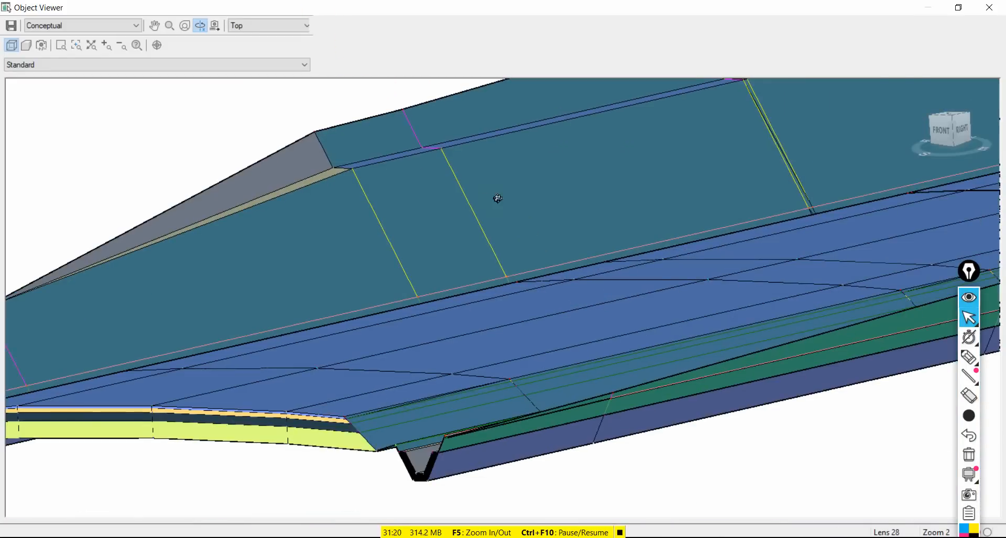
scroll(491, 191, down, 5)
drag(512, 263, 567, 302)
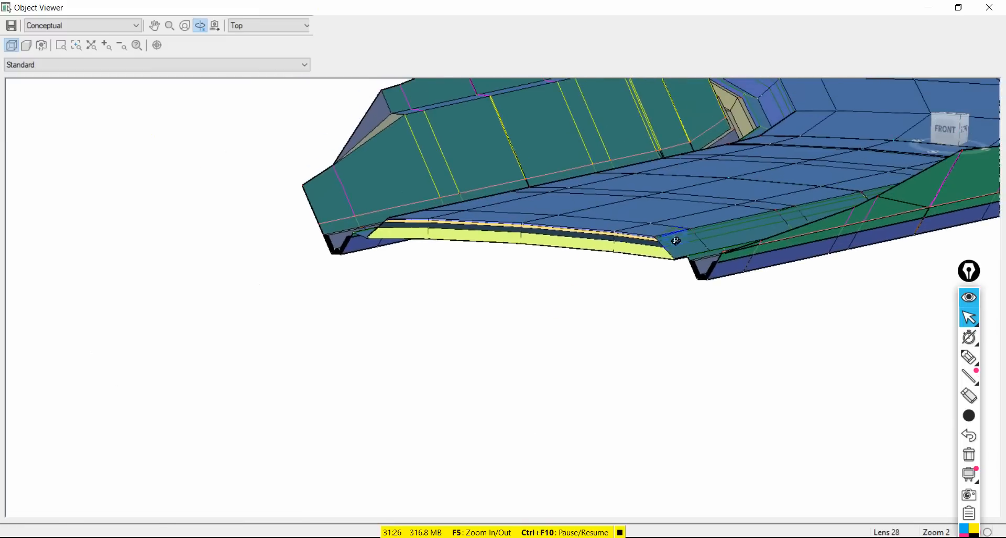
drag(655, 244, 670, 236)
drag(242, 174, 452, 348)
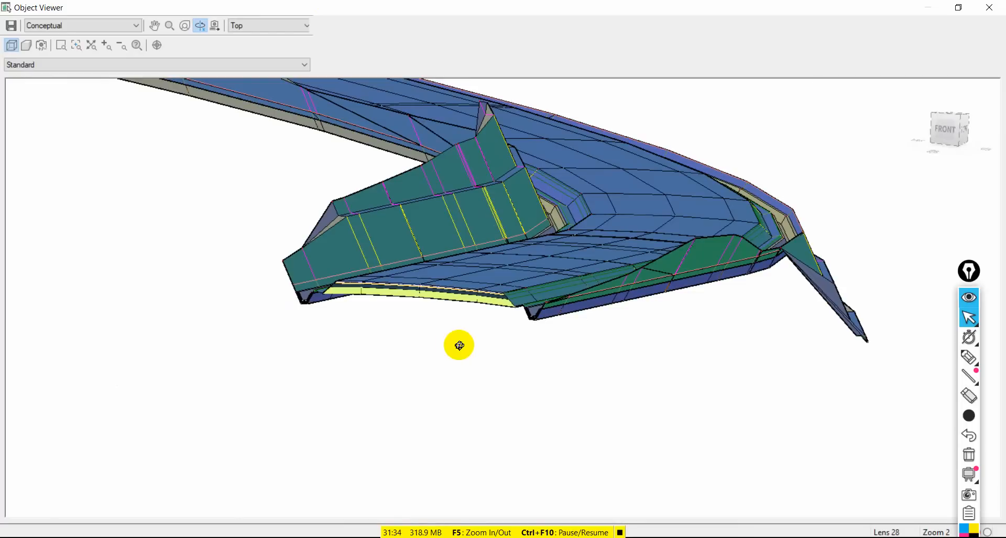
Inspect the corridor and its surfaces in 3D around the curve, checking the carriageway, ditches and benched side slopes.
drag(494, 321, 675, 388)
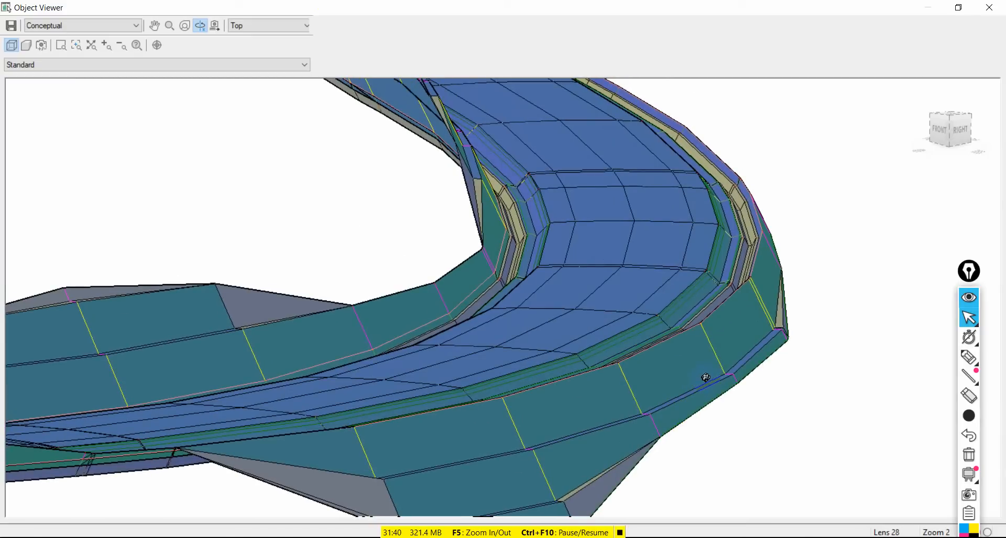
drag(763, 286, 564, 317)
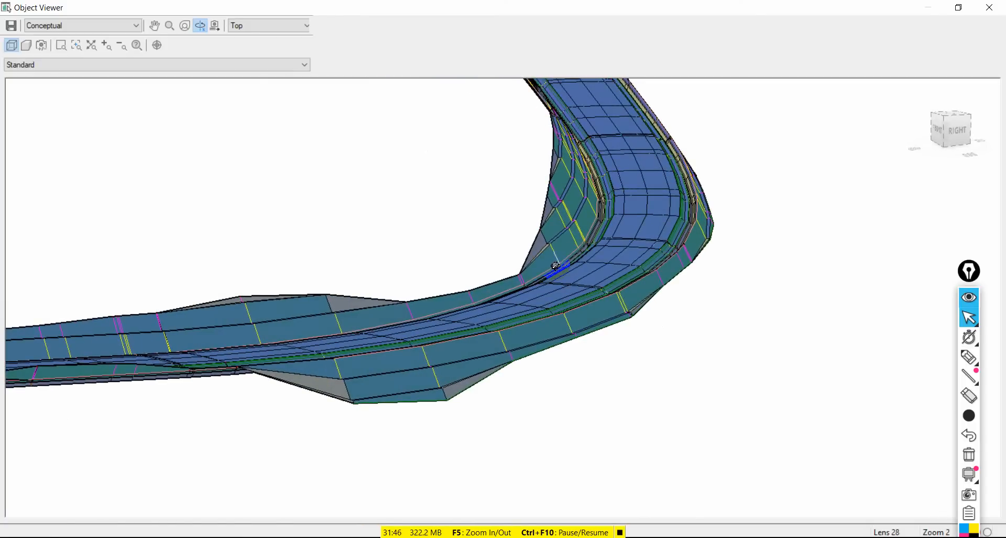
scroll(557, 246, up, 3)
drag(539, 268, 529, 332)
scroll(602, 307, down, 3)
scroll(486, 341, up, 3)
drag(600, 463, 683, 378)
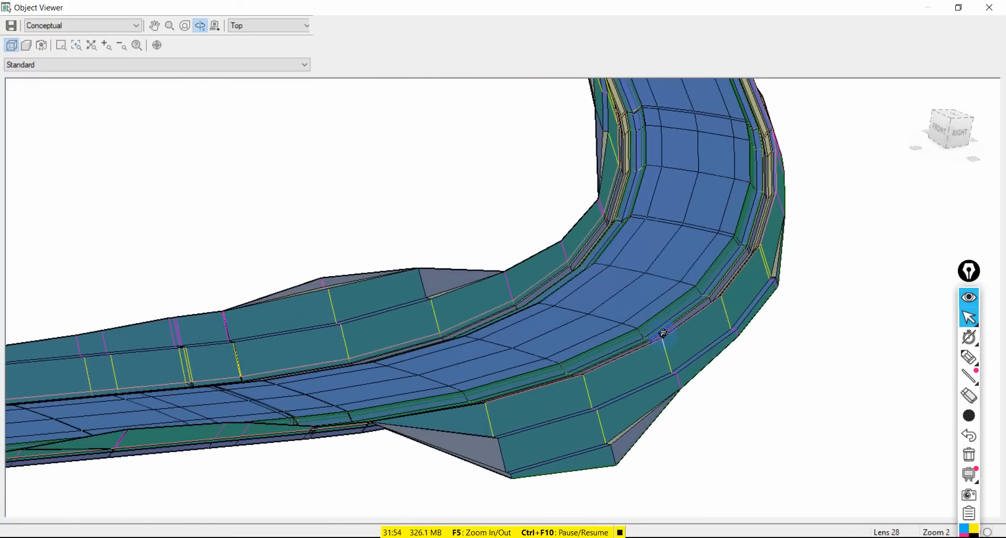
scroll(663, 334, up, 2)
scroll(600, 334, down, 5)
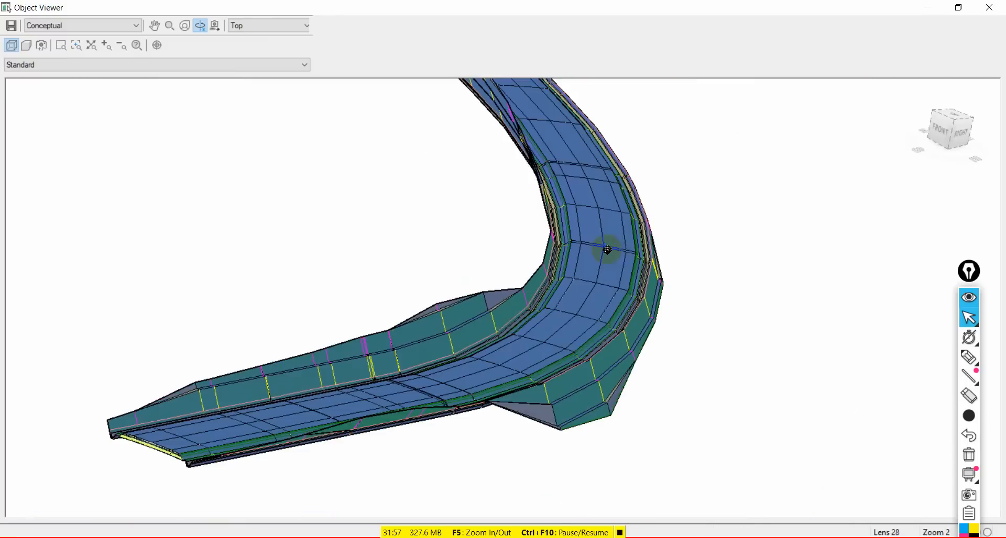
mouse_move(606, 252)
mouse_down()
mouse_move(613, 283)
mouse_move(627, 278)
mouse_up()
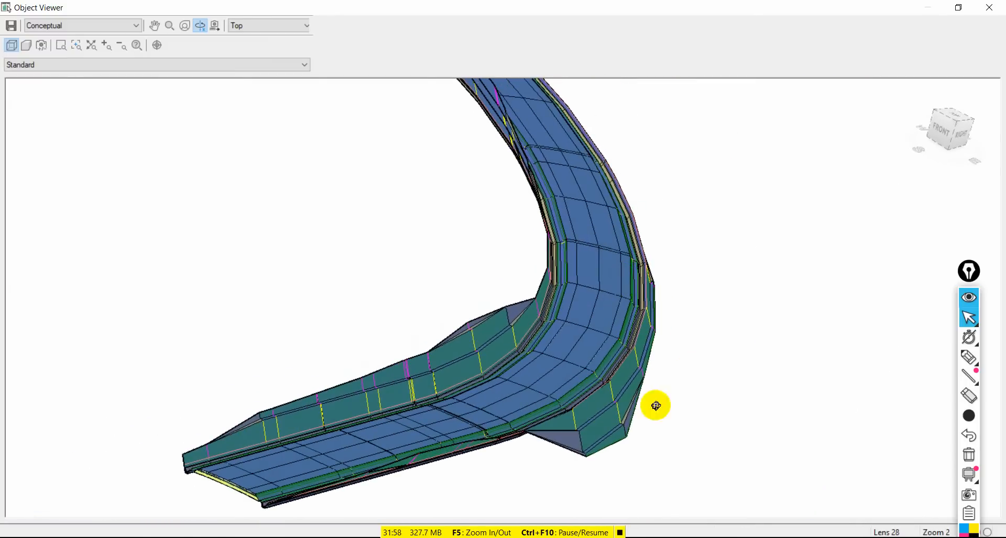
scroll(631, 412, up, 2)
drag(803, 410, 808, 390)
scroll(641, 388, up, 2)
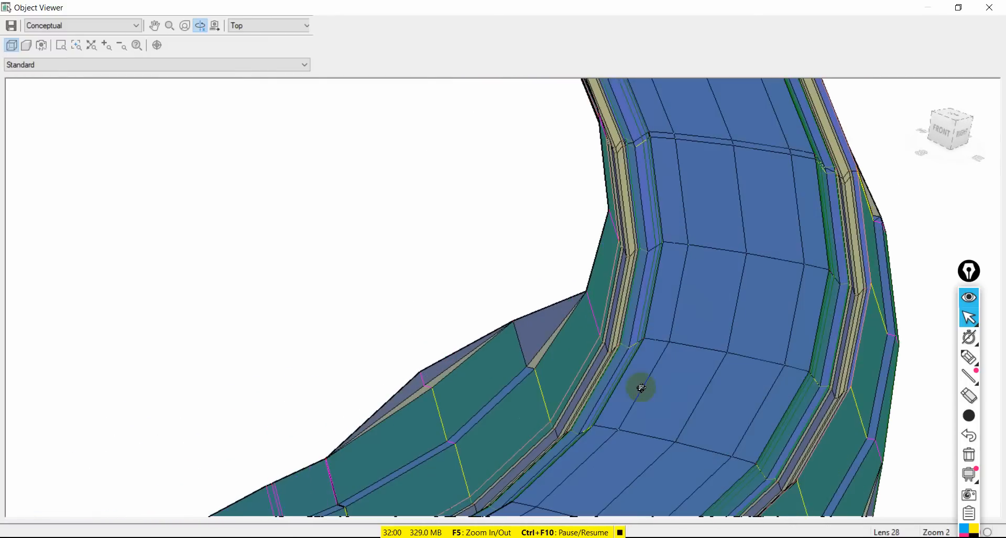
Inspect the rest of the corridor curve in 3D, checking the section segments and benched side slopes, and exit the Object Viewer.
scroll(489, 199, down, 4)
mouse_move(588, 307)
mouse_down()
mouse_move(525, 335)
mouse_move(590, 340)
mouse_move(508, 348)
mouse_up()
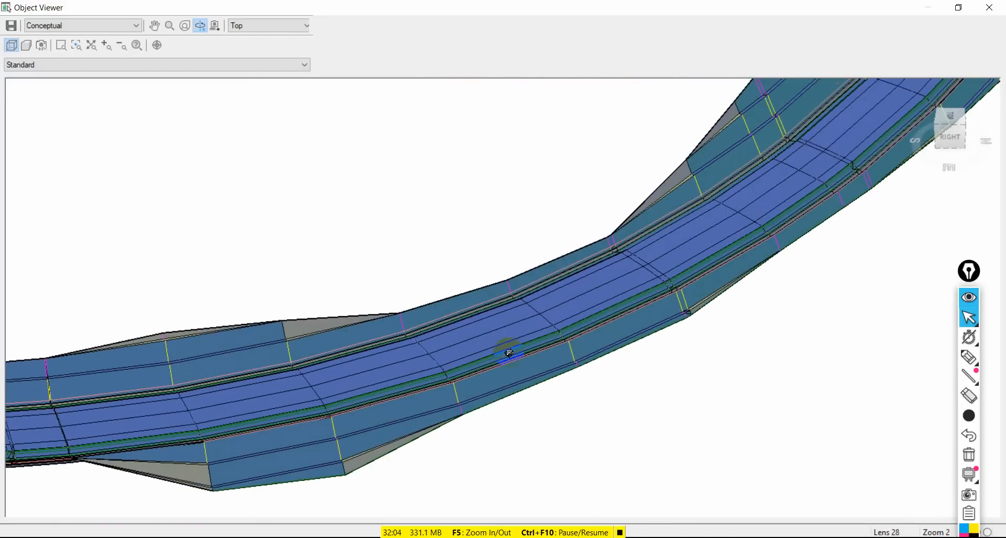
middle_drag(398, 318, 642, 256)
scroll(588, 319, up, 4)
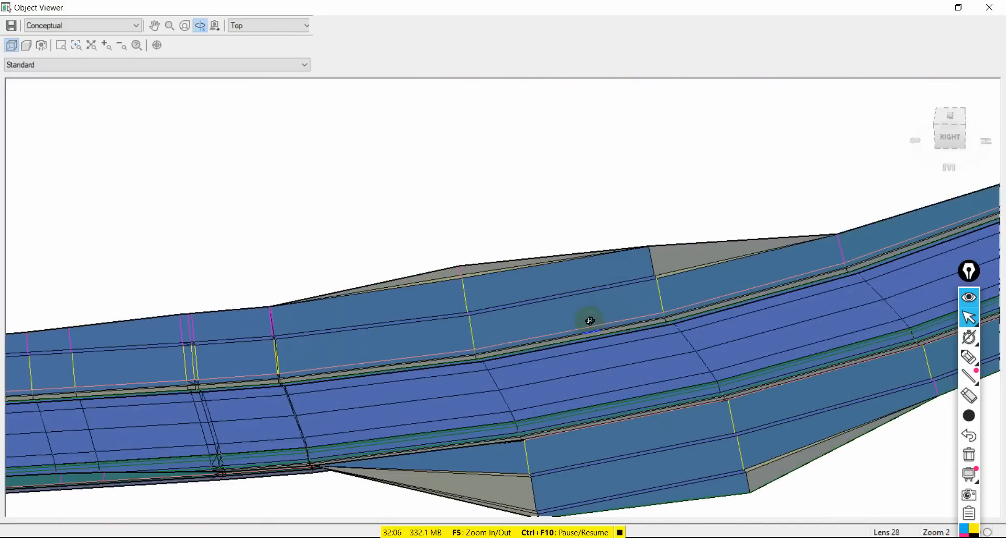
middle_drag(575, 441, 333, 324)
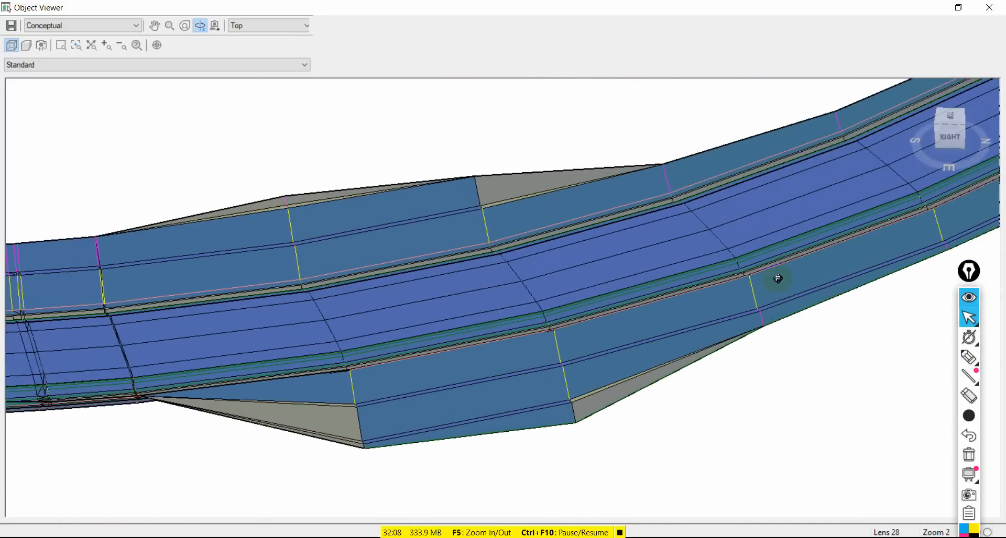
middle_drag(772, 281, 459, 351)
drag(674, 208, 619, 294)
drag(685, 238, 681, 247)
right_click(468, 303)
click(477, 305)
scroll(500, 289, down, 3)
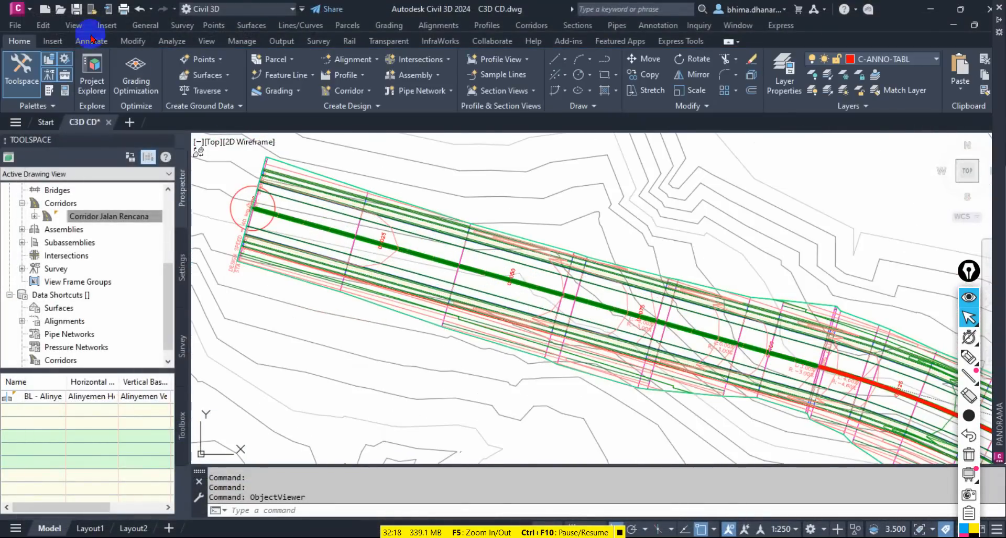
click(93, 41)
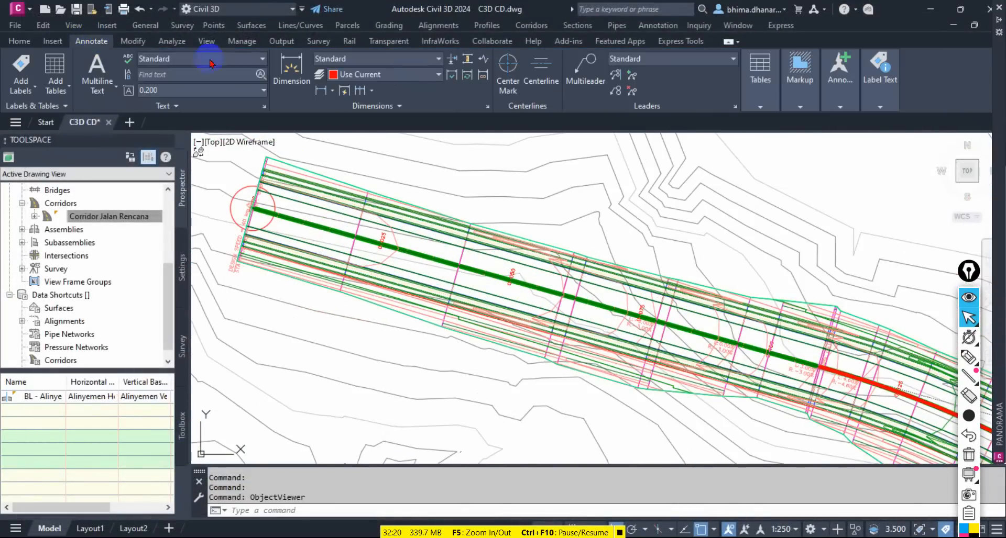
click(317, 94)
scroll(404, 164, up, 4)
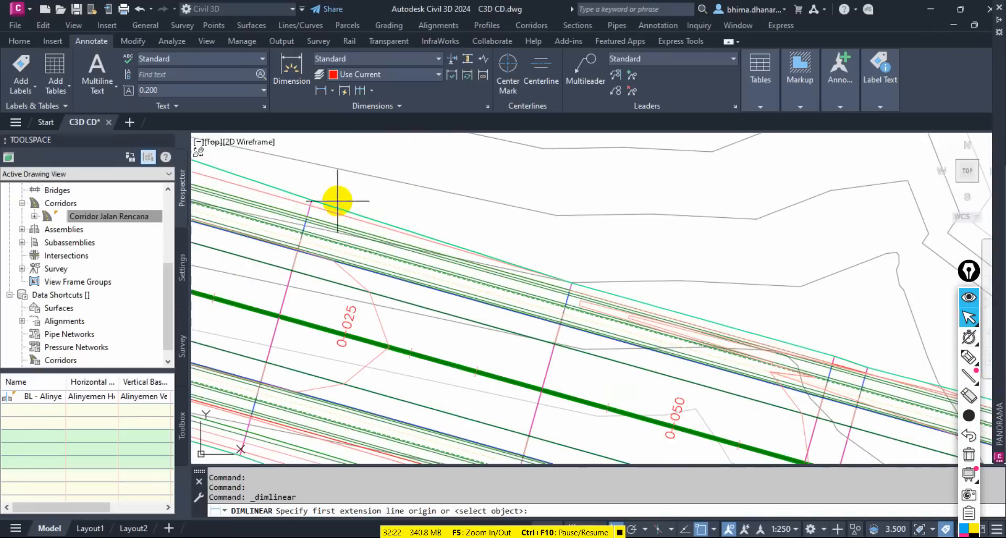
click(313, 199)
click(566, 281)
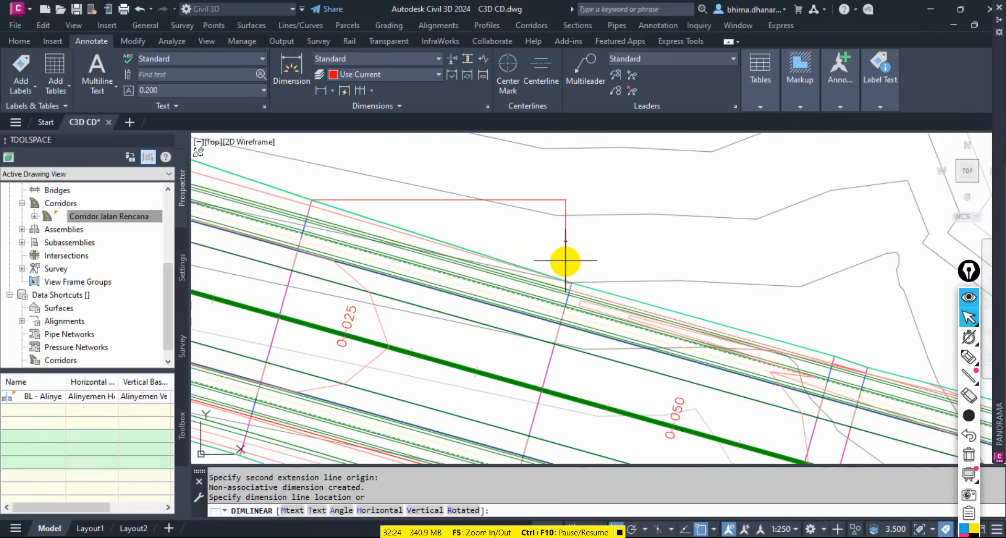
key(Escape)
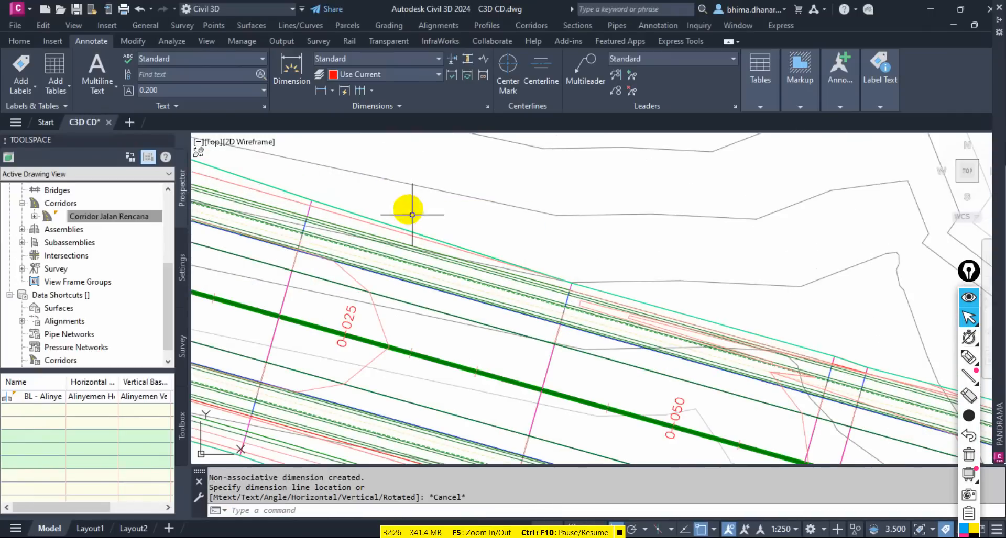
Add an aligned dimension along the centreline between the section lines just before stations 0+025 and 0+050, placing it beyond the corridor's upper edge.
click(333, 92)
click(341, 134)
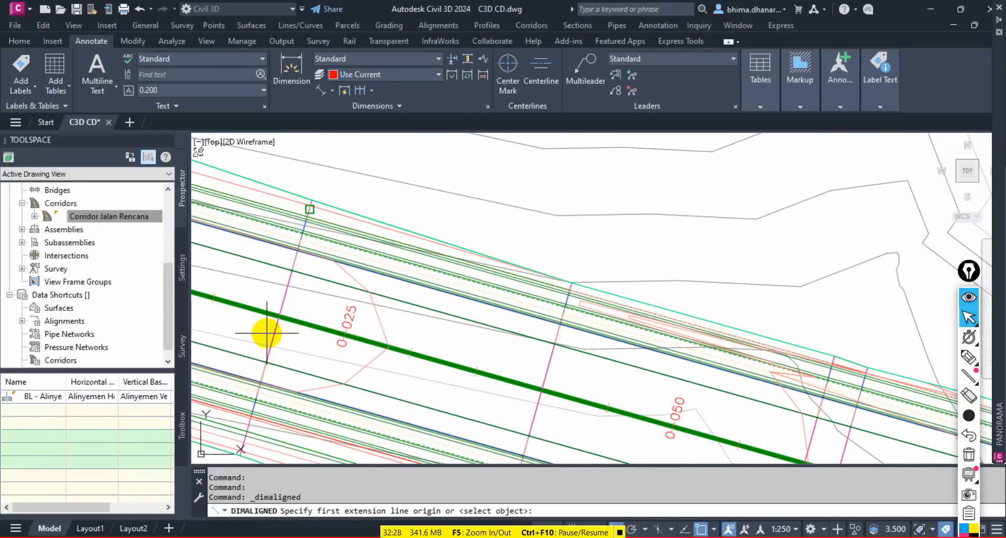
click(278, 315)
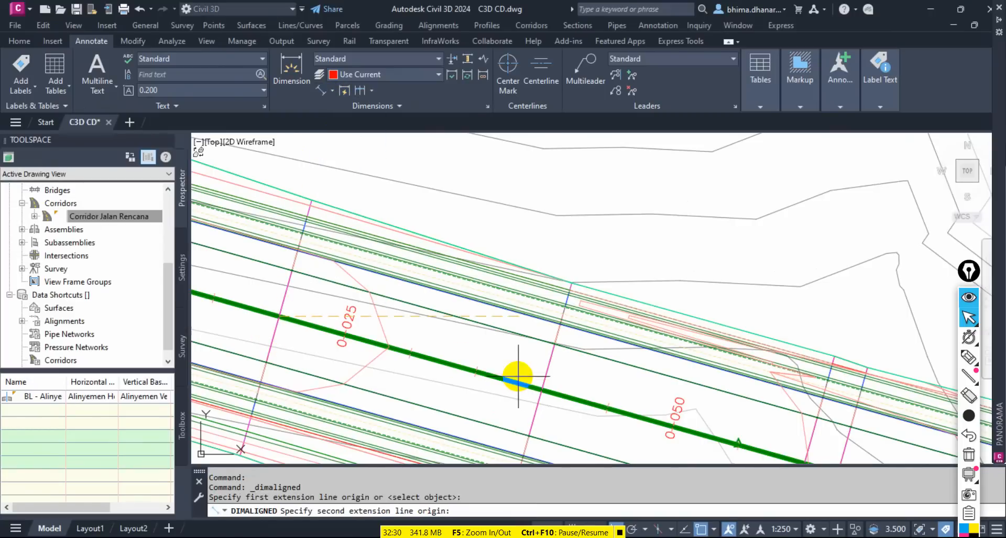
scroll(541, 391, up, 2)
click(540, 391)
scroll(540, 391, down, 2)
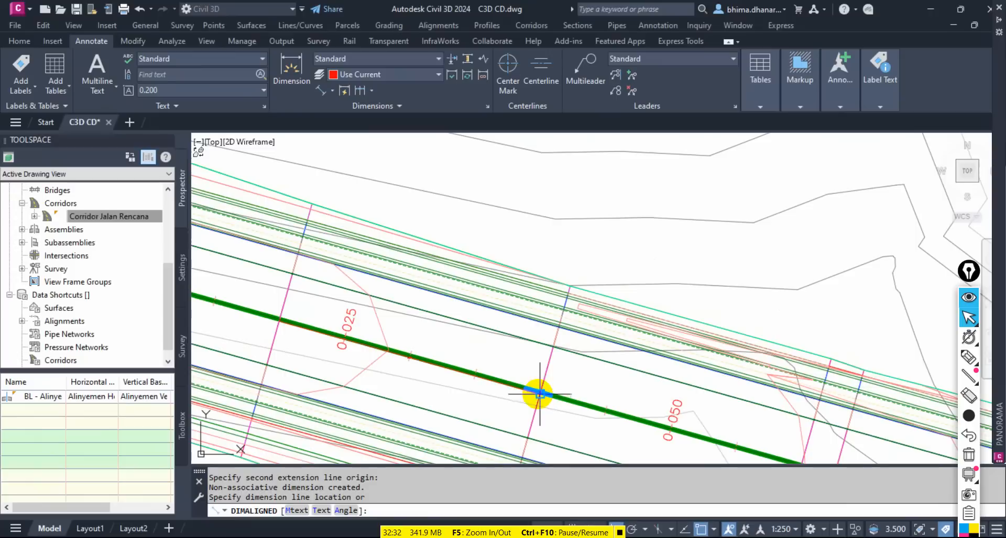
click(545, 254)
scroll(448, 224, up, 5)
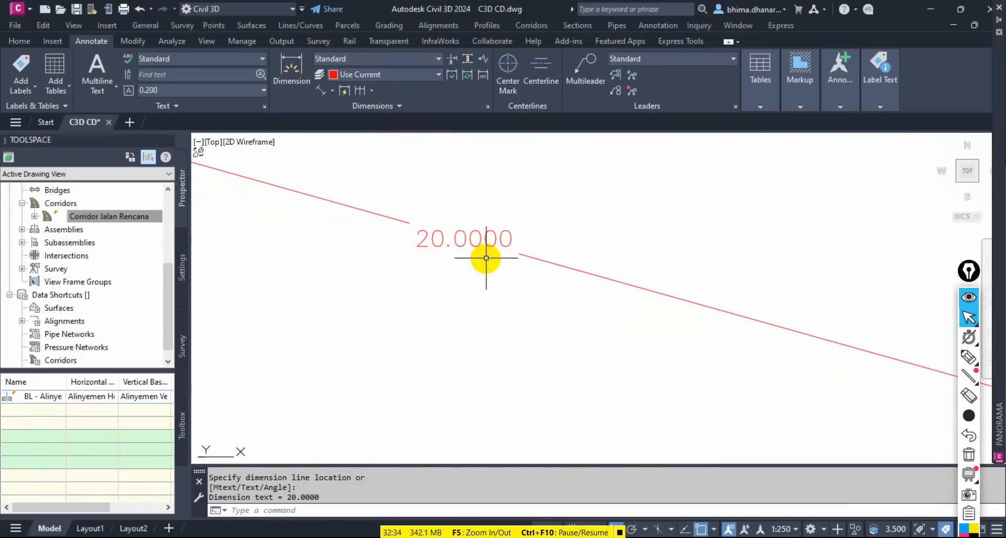
scroll(436, 195, down, 6)
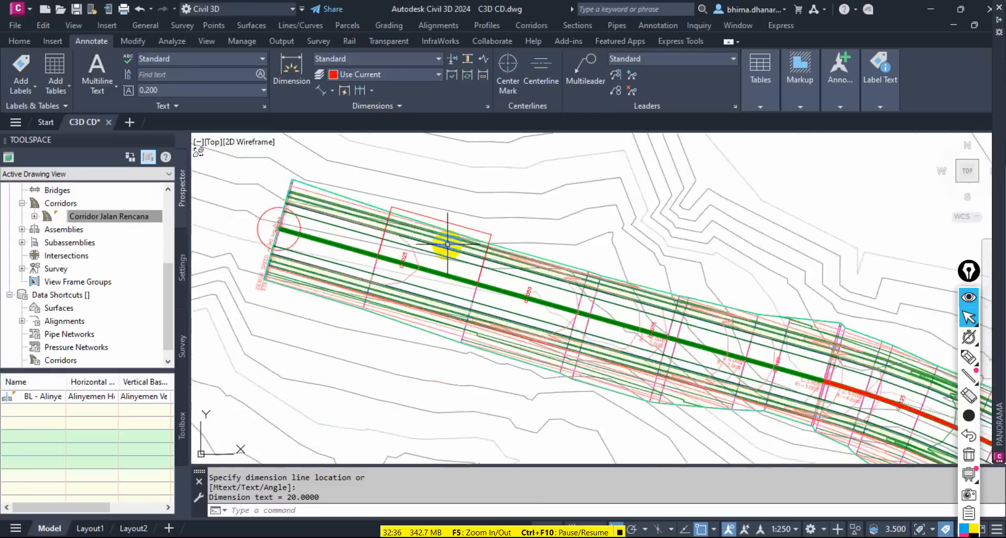
Review the stations and frequency of region Assembly Jalan Type 1 in the Corridor Jalan Rencana parameters, and close the properties without changes.
scroll(927, 456, up, 3)
middle_drag(783, 400, 593, 341)
scroll(451, 260, down, 4)
scroll(456, 284, up, 2)
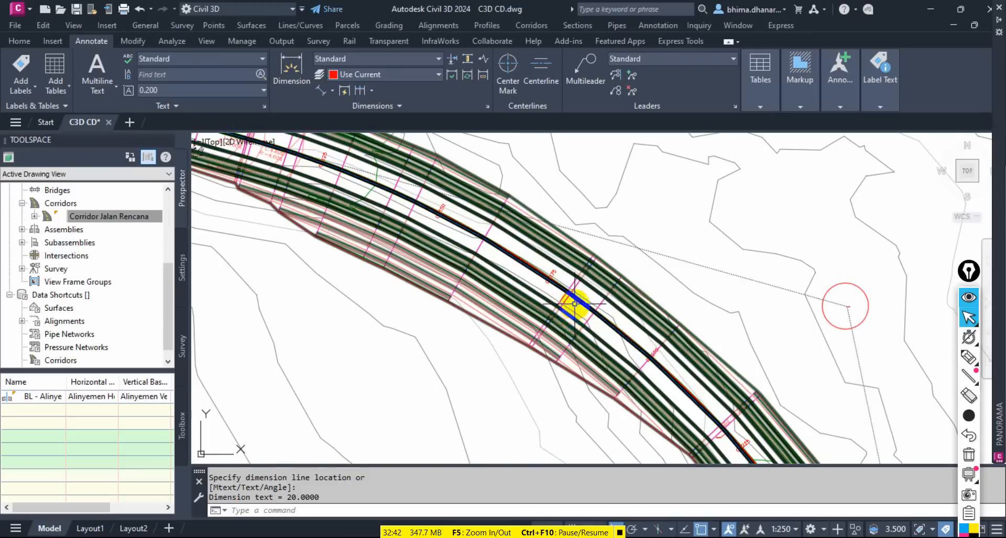
right_click(103, 218)
click(131, 221)
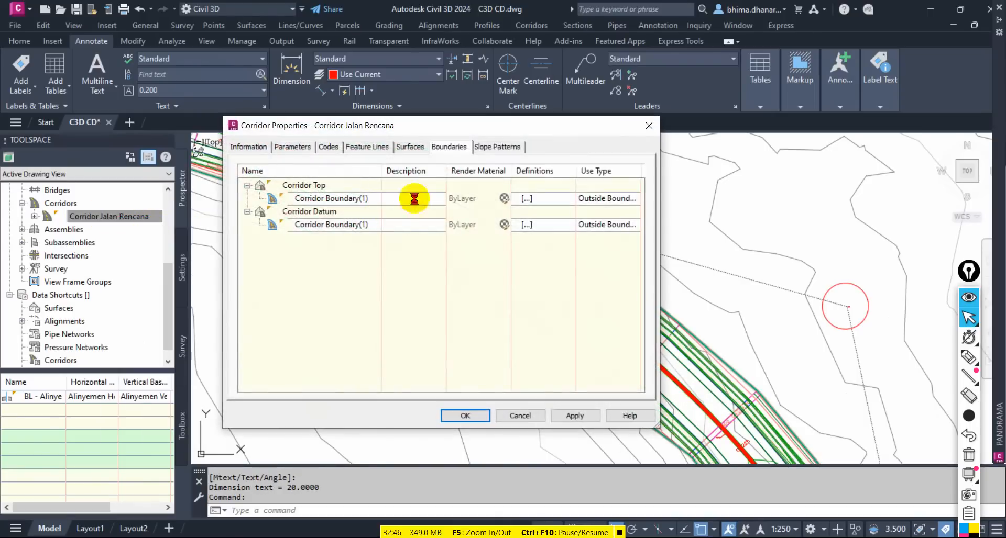
click(292, 146)
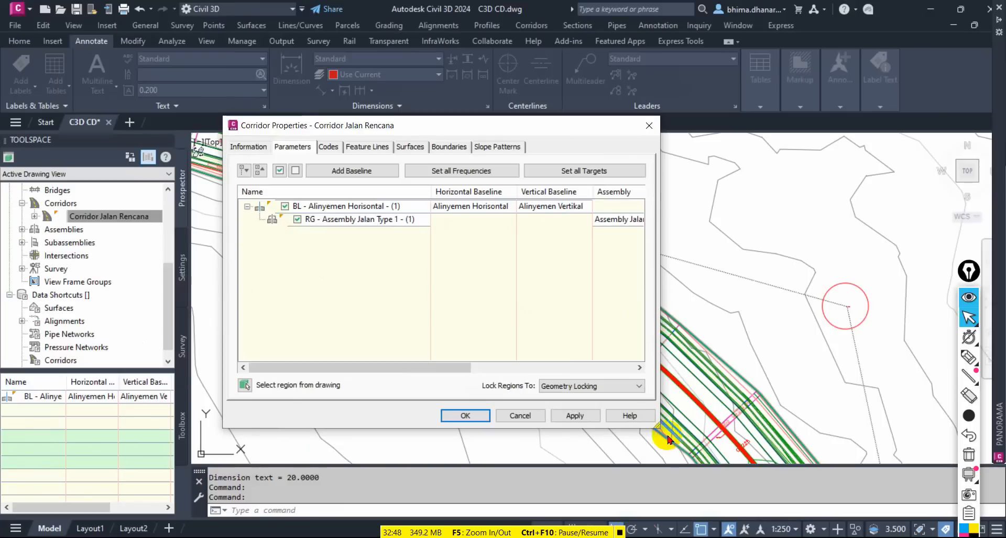
drag(655, 426, 905, 425)
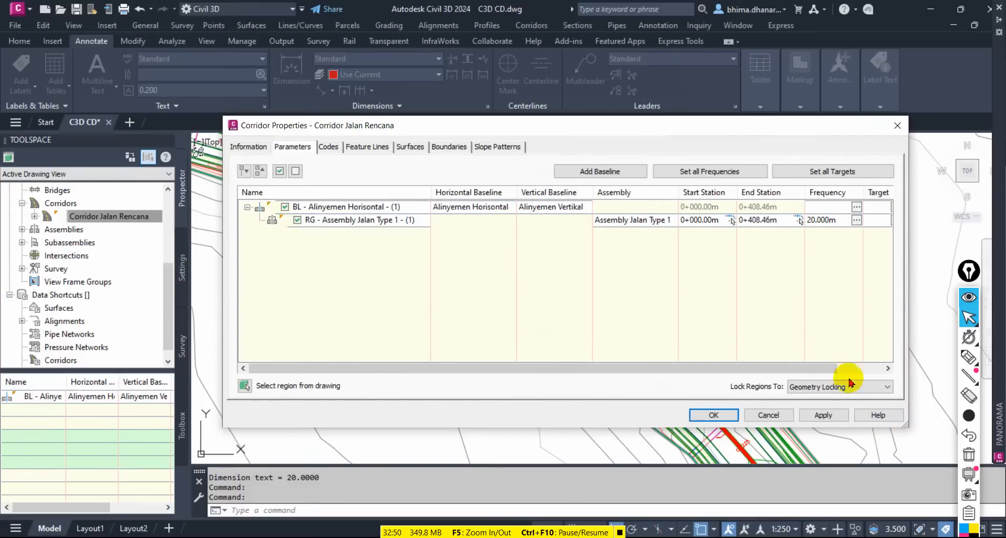
drag(769, 368, 794, 368)
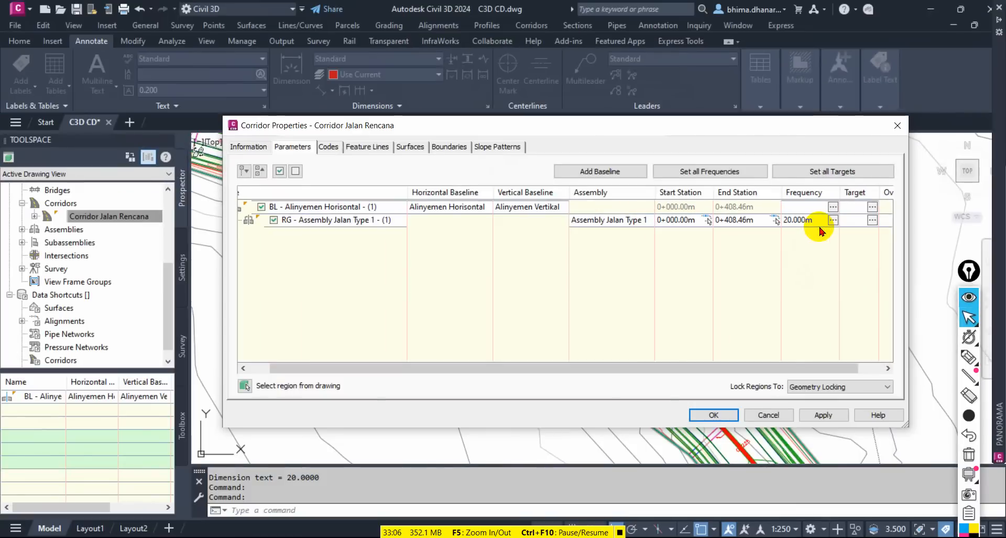
click(760, 416)
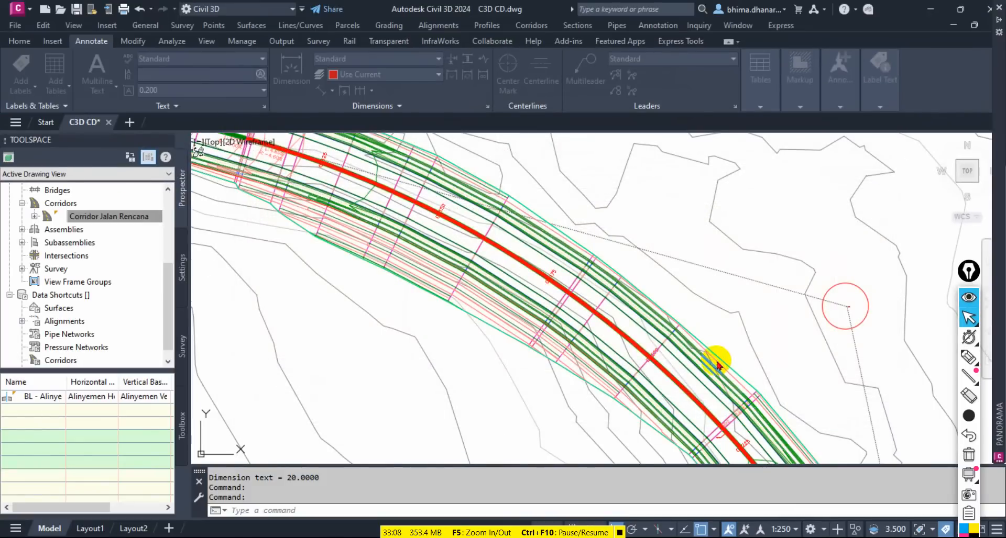
Examine the spacing of the corridor section lines around the curve between stations 0+150 and 0+225.
scroll(717, 365, down, 2)
scroll(611, 303, up, 4)
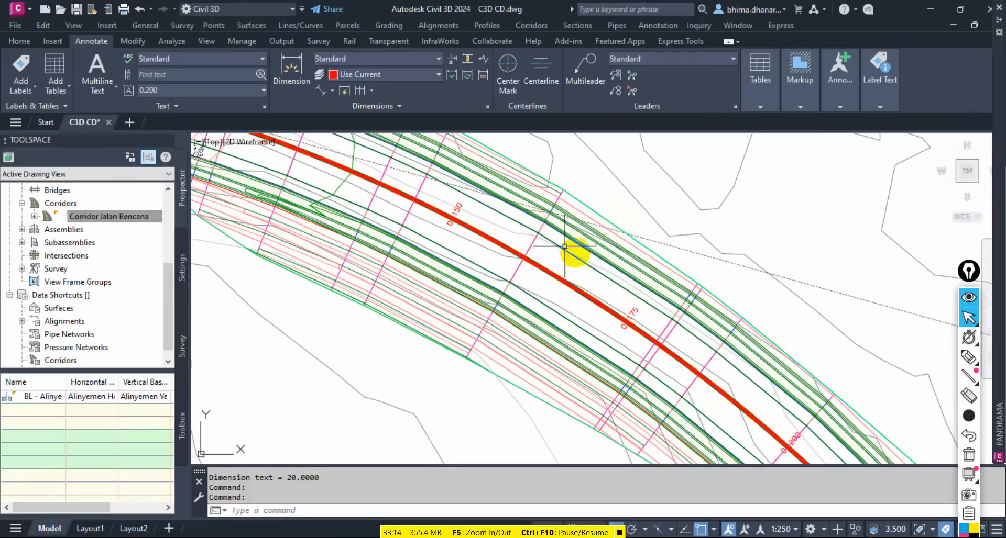
middle_drag(787, 385, 641, 301)
scroll(675, 411, up, 3)
scroll(714, 355, down, 4)
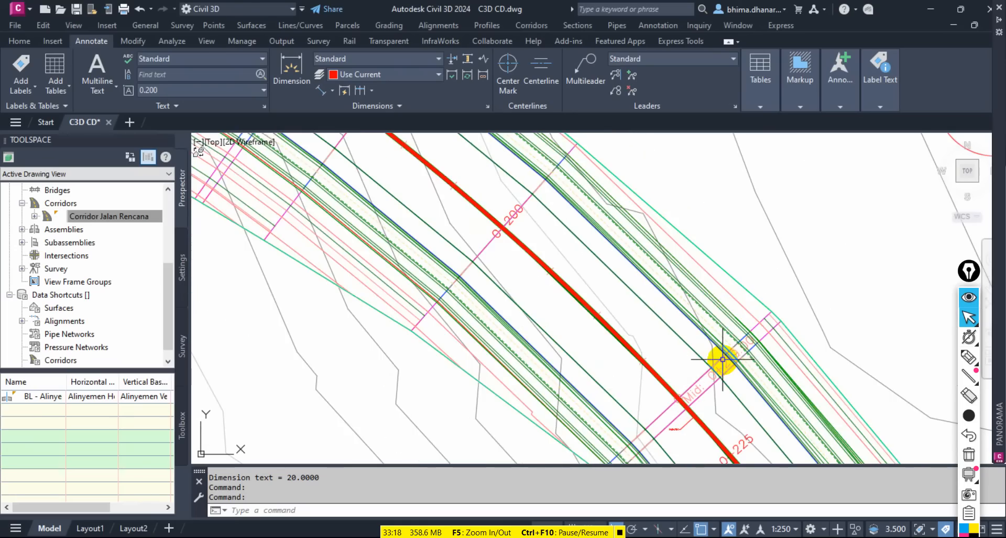
scroll(644, 343, up, 2)
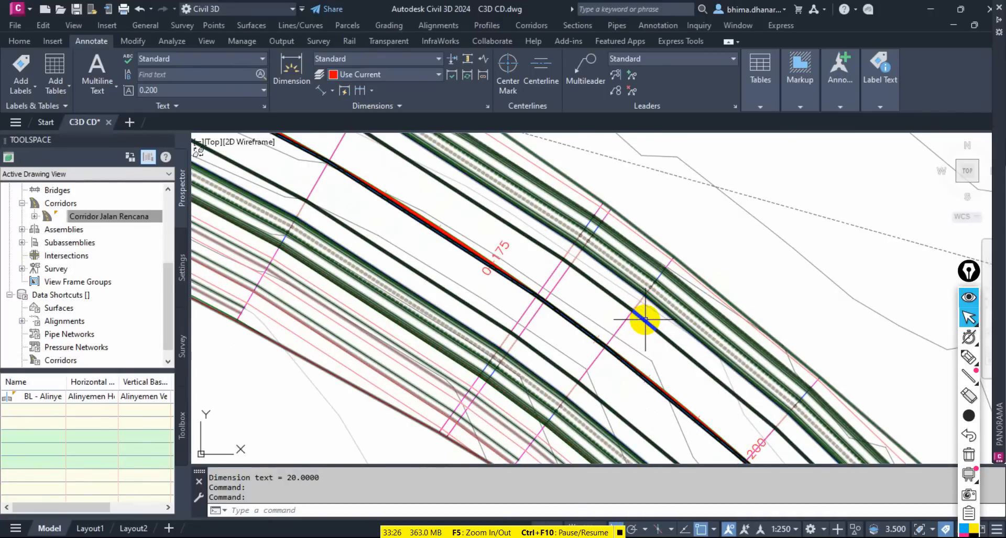
scroll(534, 202, down, 2)
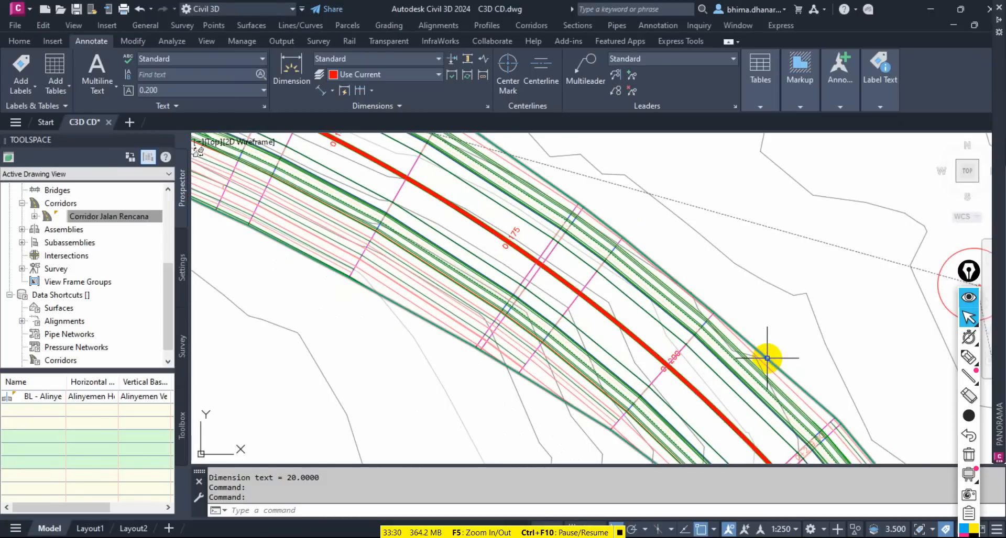
scroll(606, 244, up, 2)
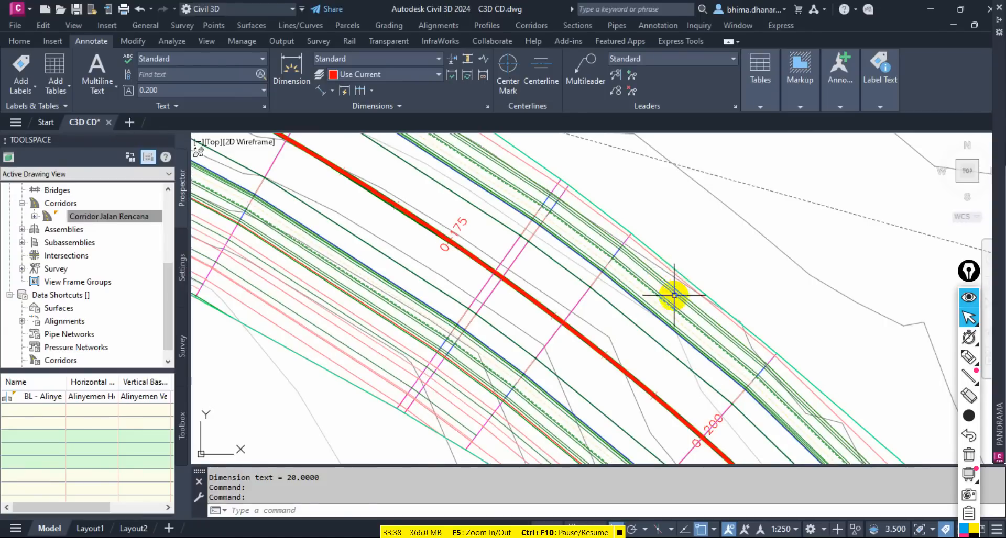
scroll(678, 291, up, 3)
scroll(657, 291, down, 1)
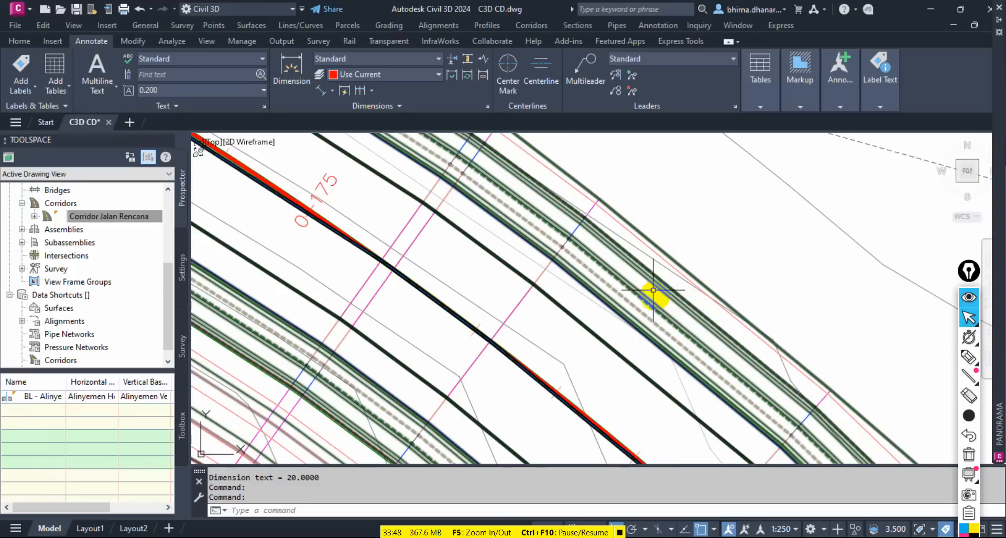
scroll(612, 334, down, 2)
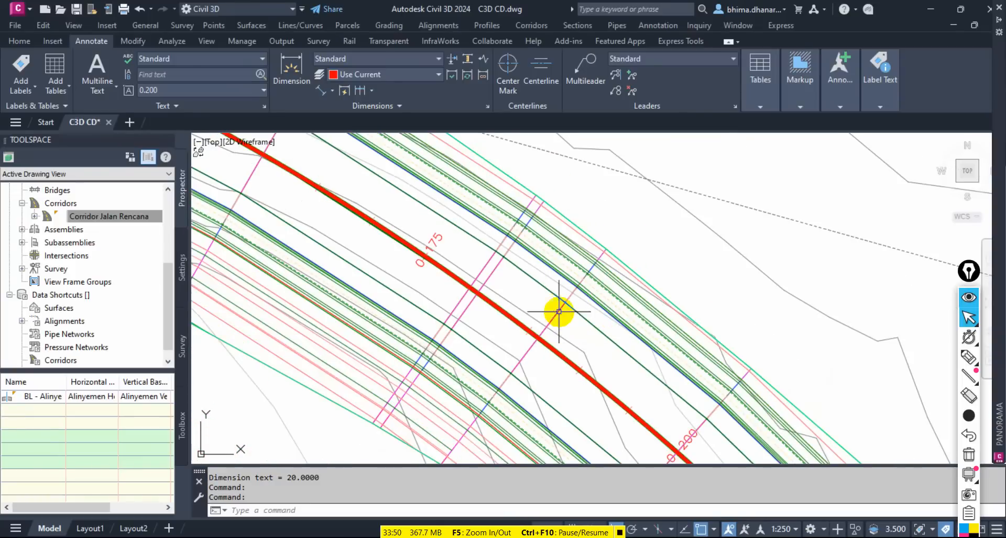
scroll(642, 293, up, 1)
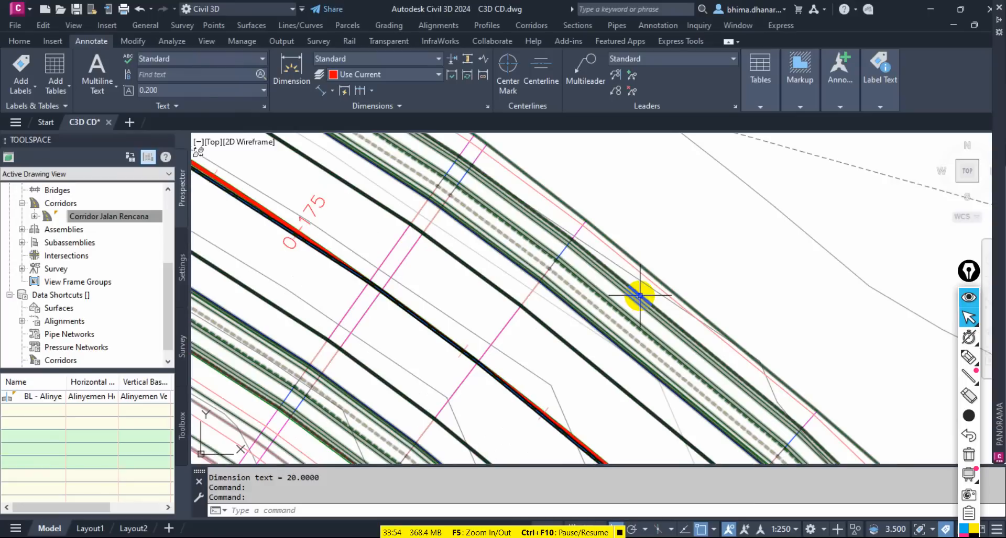
scroll(645, 294, down, 3)
click(647, 304)
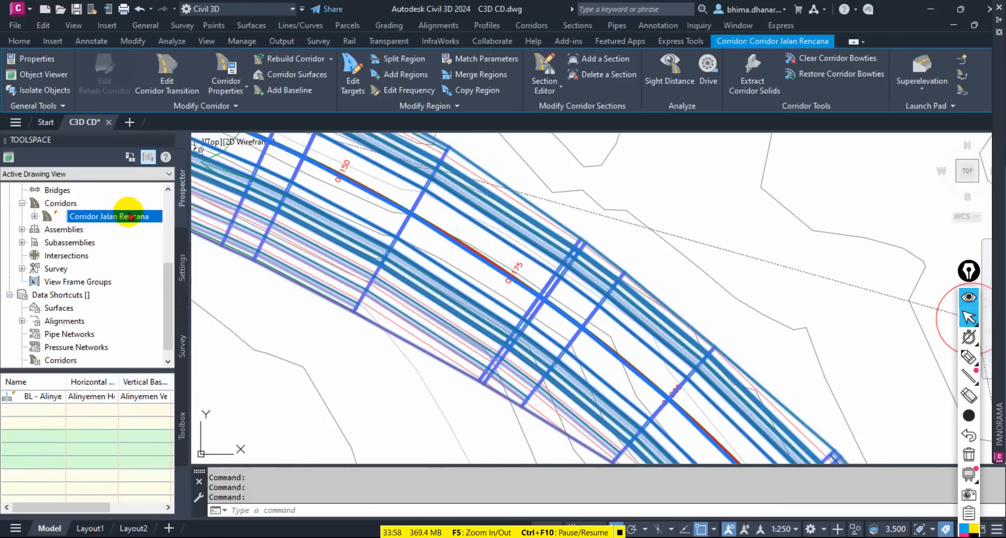
right_click(153, 221)
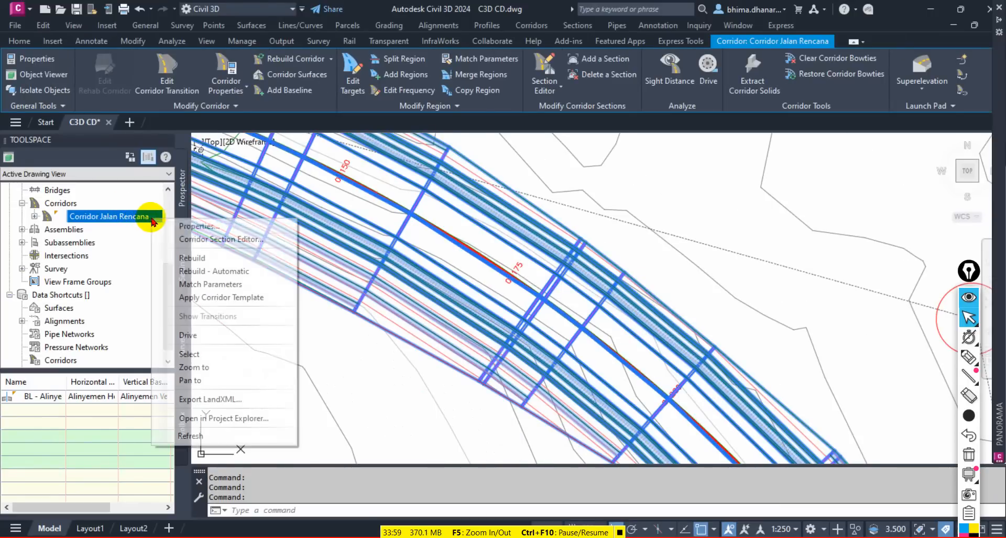
click(198, 227)
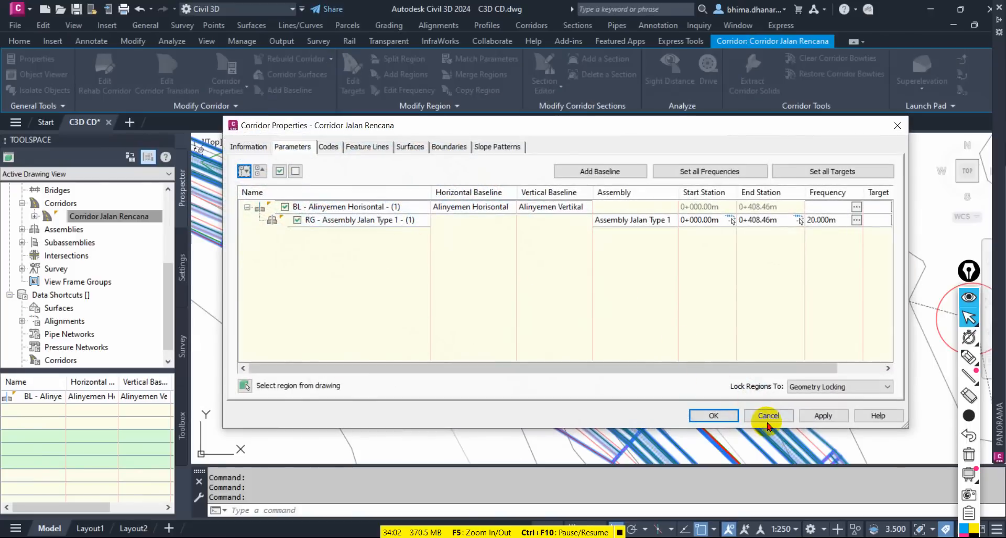
click(766, 415)
Open the assembly frequency settings of region Assembly Jalan Type 1 from the parameters of Corridor Jalan Rencana.
click(72, 216)
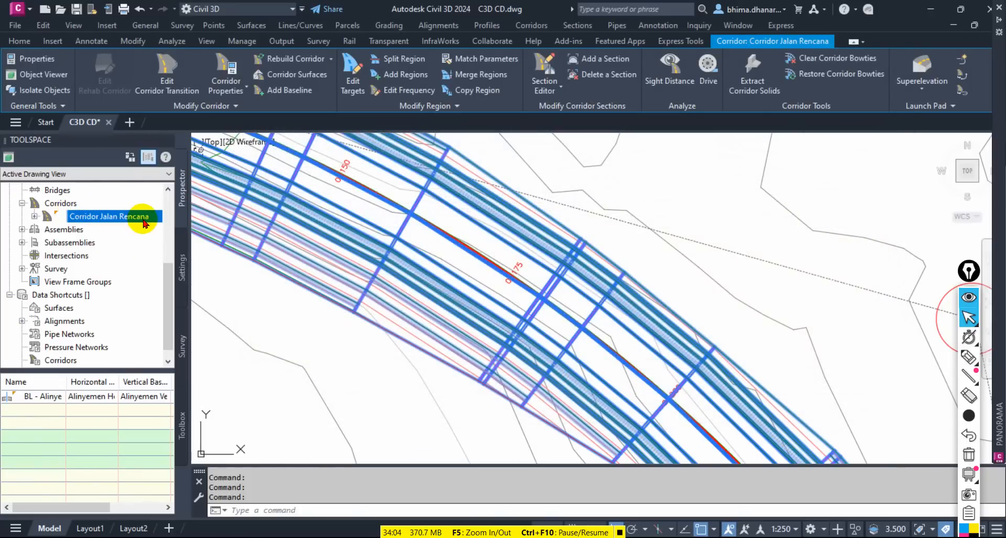
right_click(156, 221)
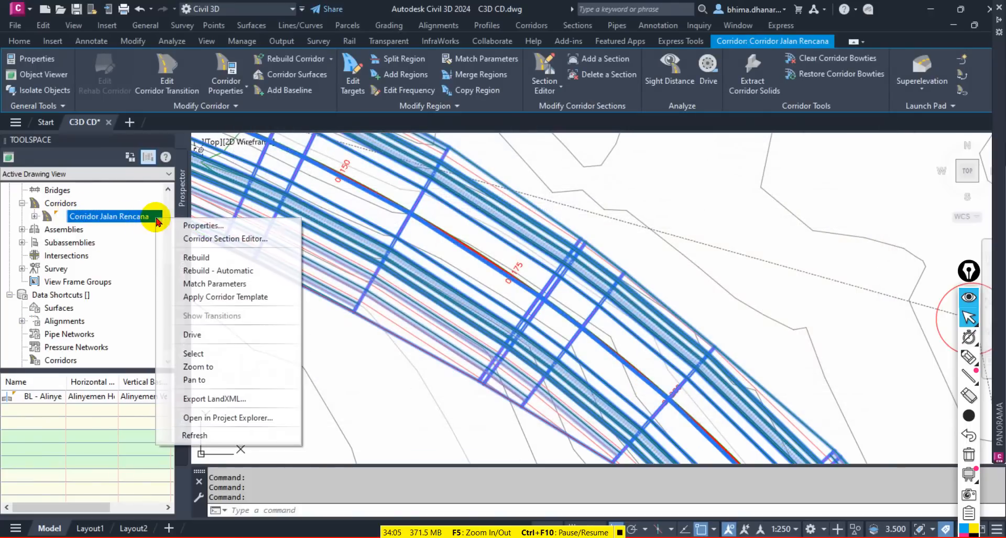
click(199, 225)
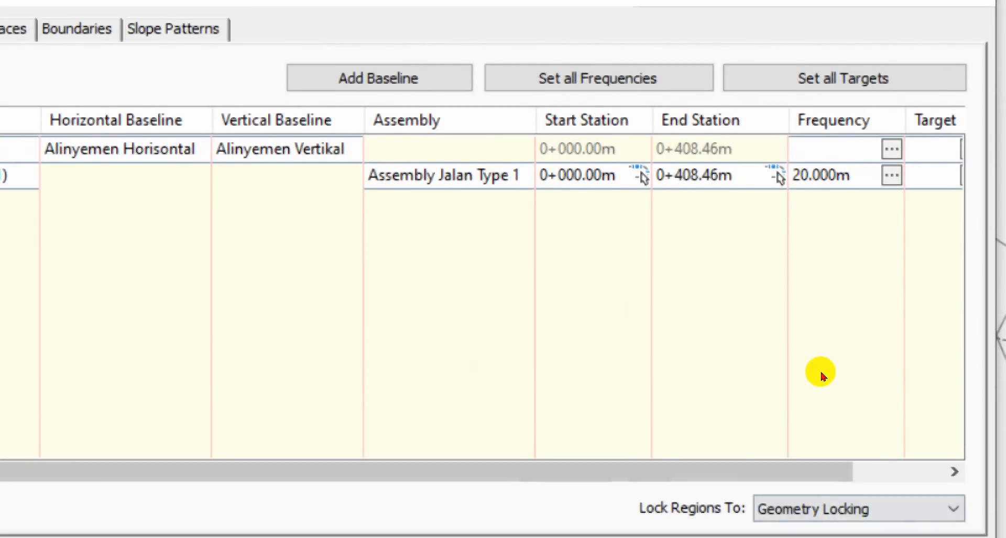
scroll(844, 363, right, 3)
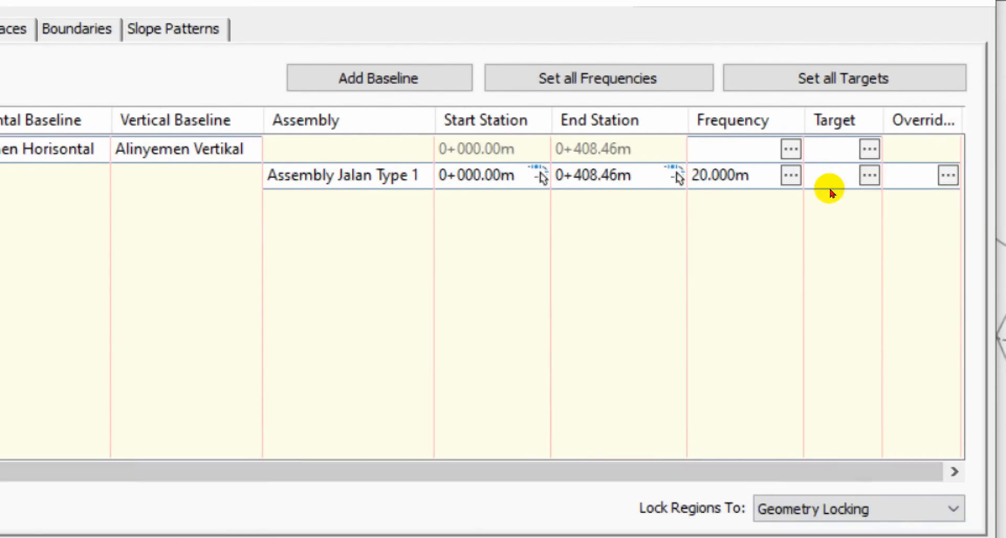
click(777, 218)
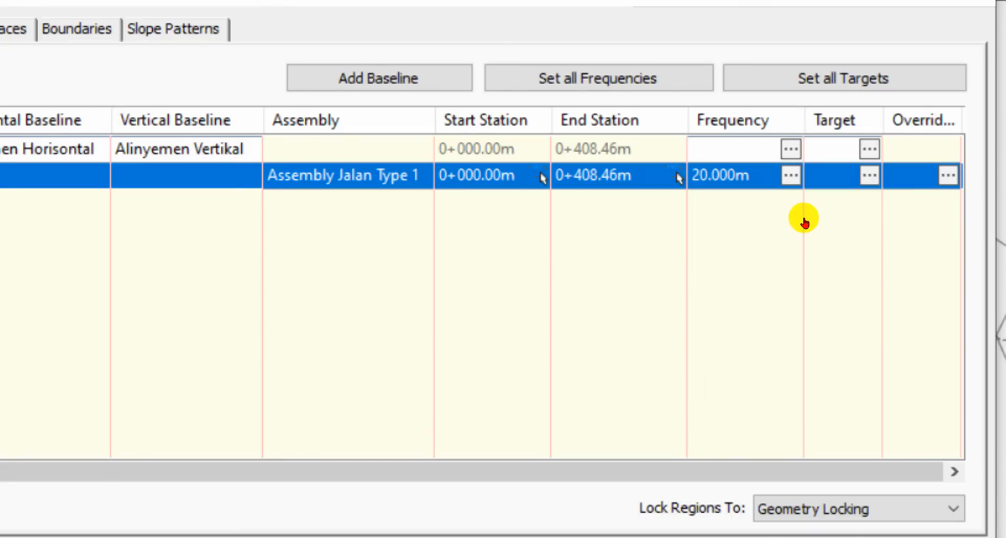
click(803, 219)
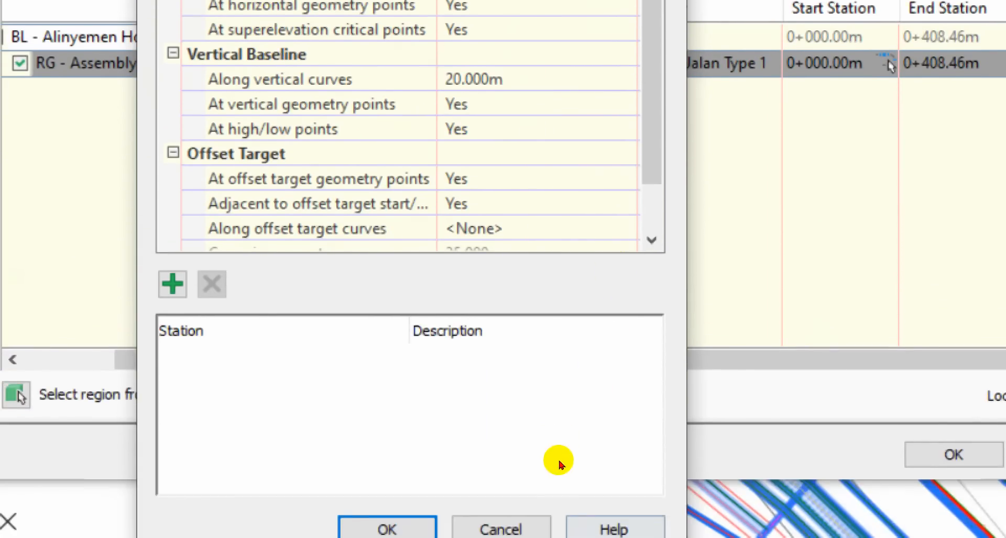
click(499, 528)
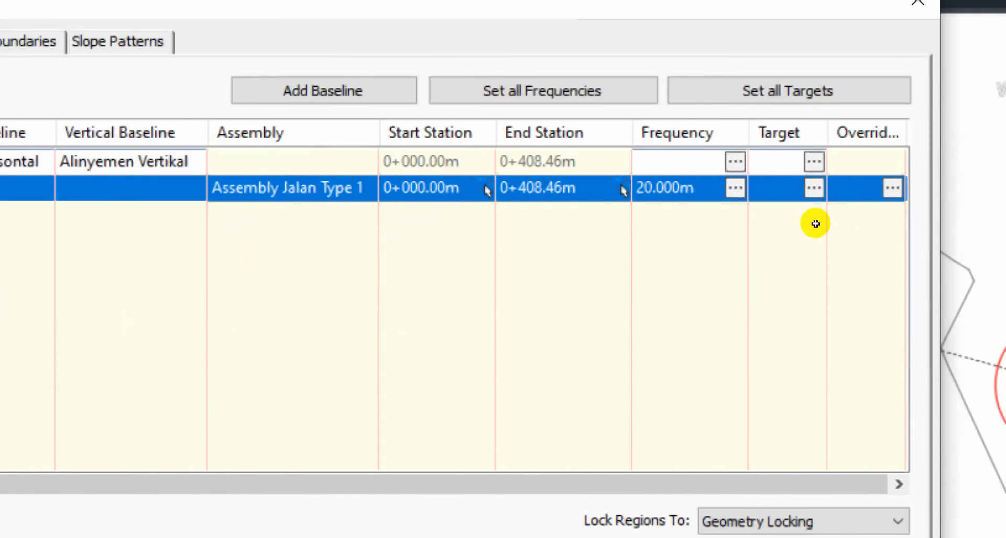
click(806, 226)
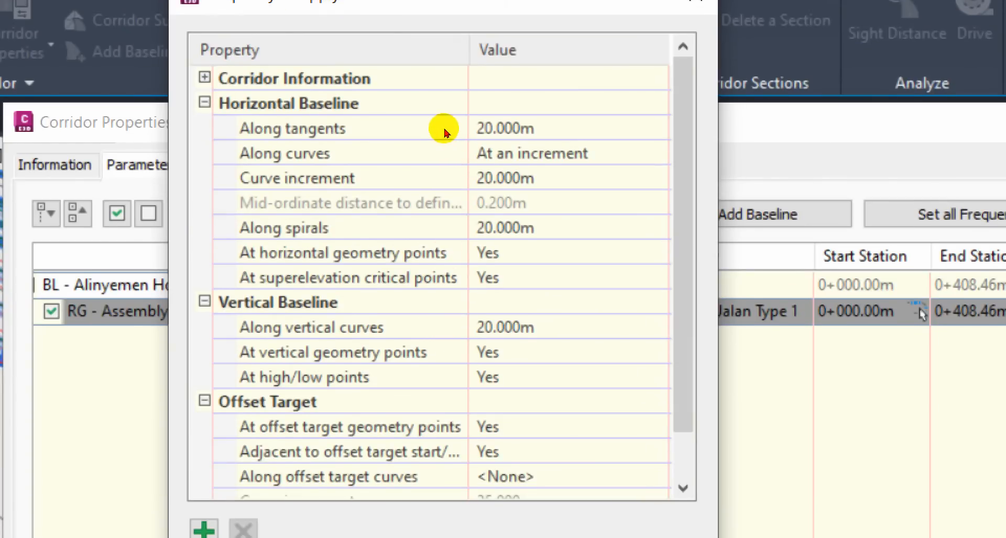
Set the horizontal baseline's curve increment and the frequency along spirals to 5 m each.
click(473, 128)
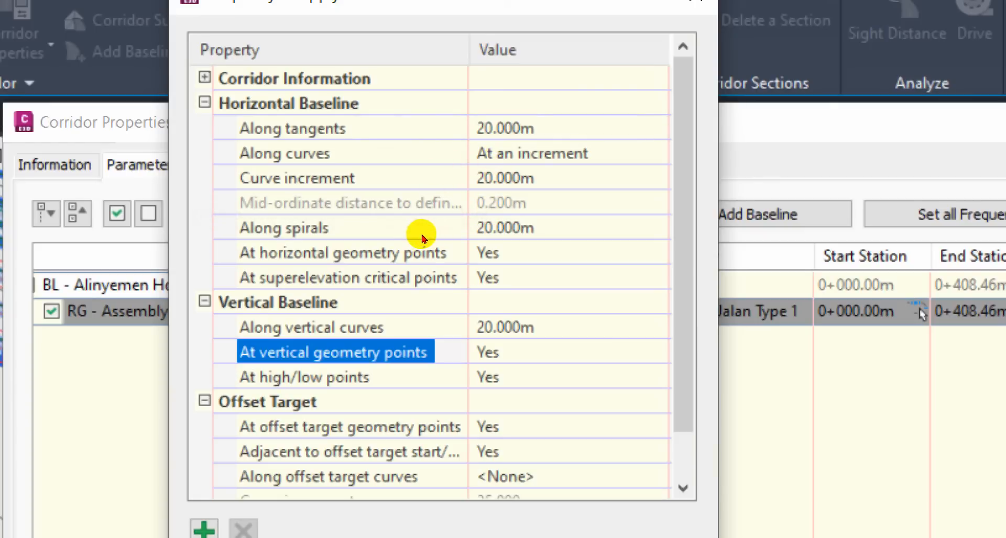
scroll(423, 238, down, 1)
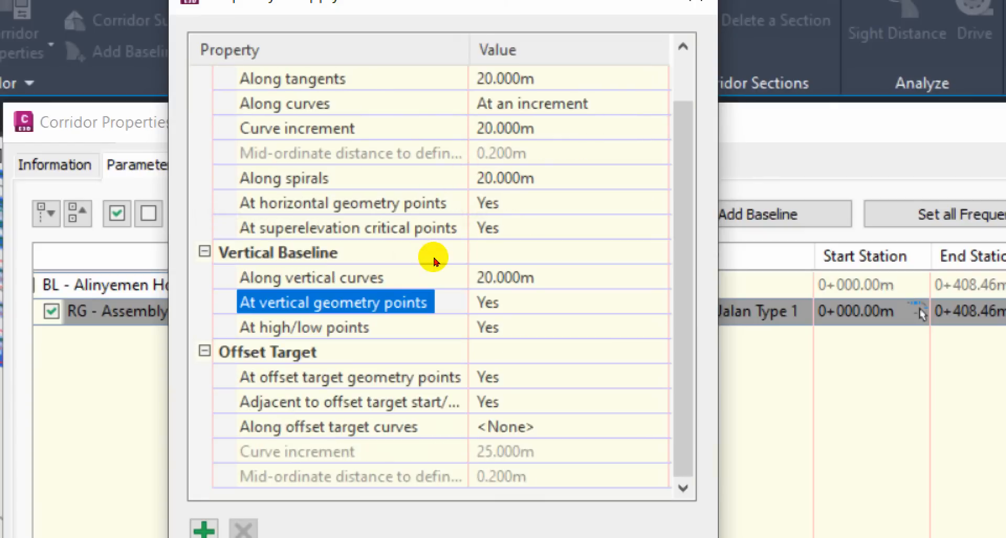
scroll(432, 160, up, 1)
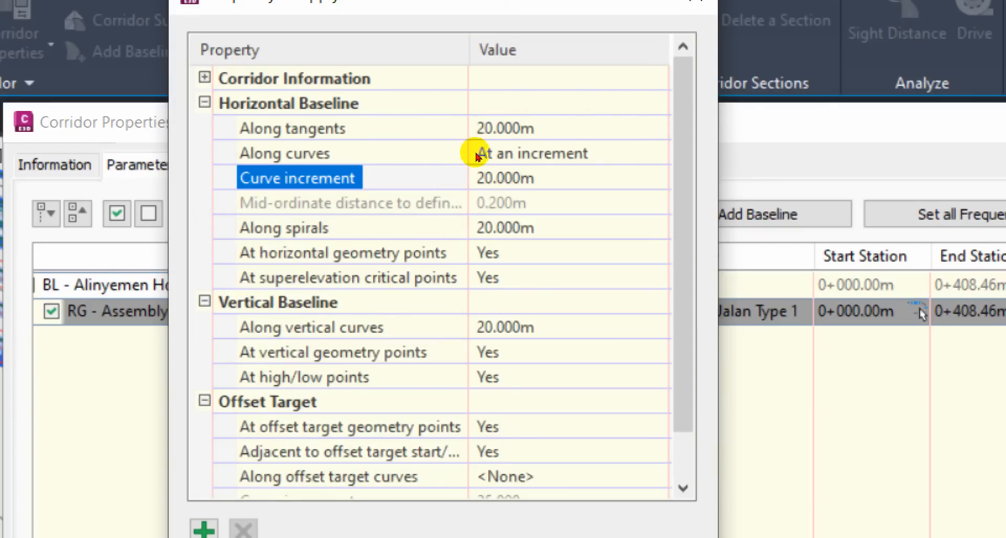
key(Tab)
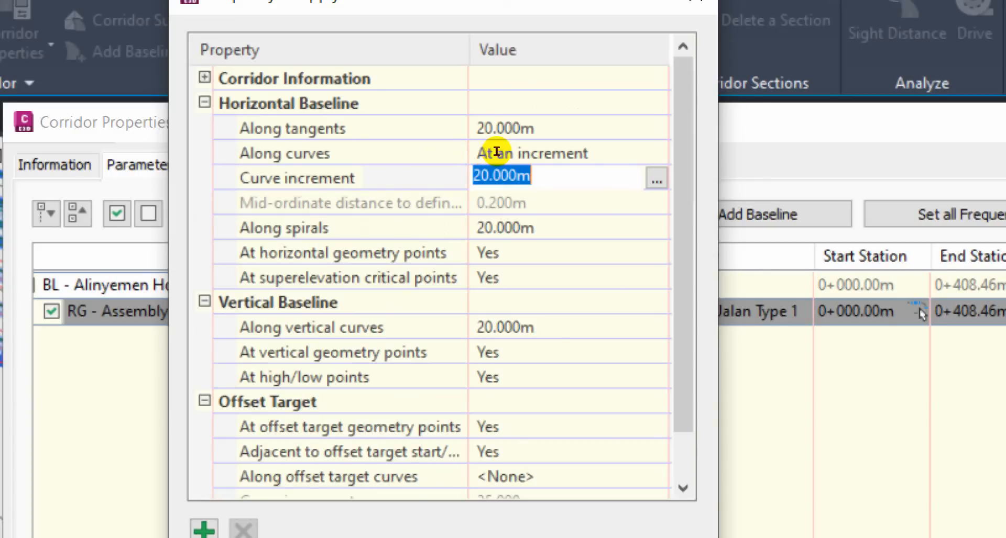
text(5)
key(Return)
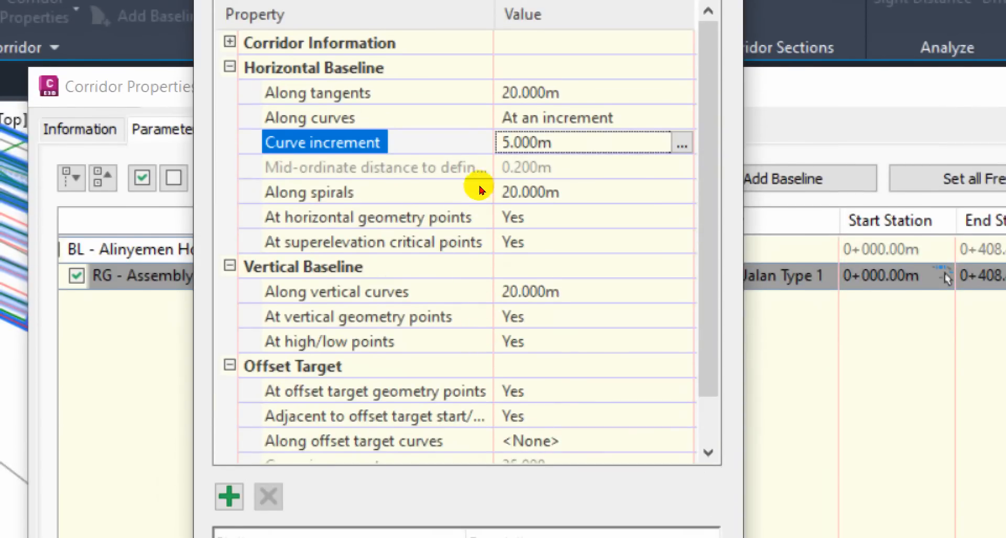
key(Tab)
text(5)
key(Return)
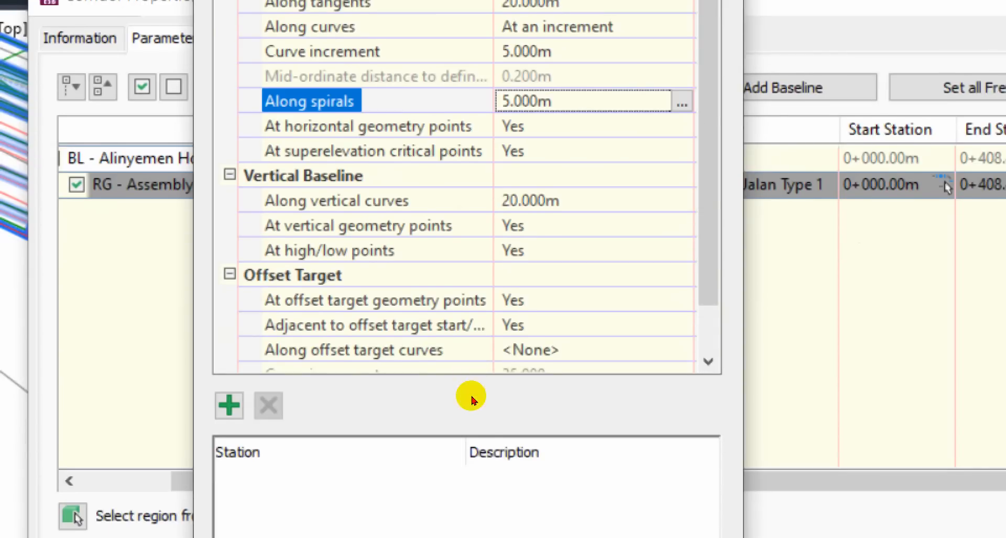
Set the vertical baseline's frequency along vertical curves to 5 m.
click(387, 219)
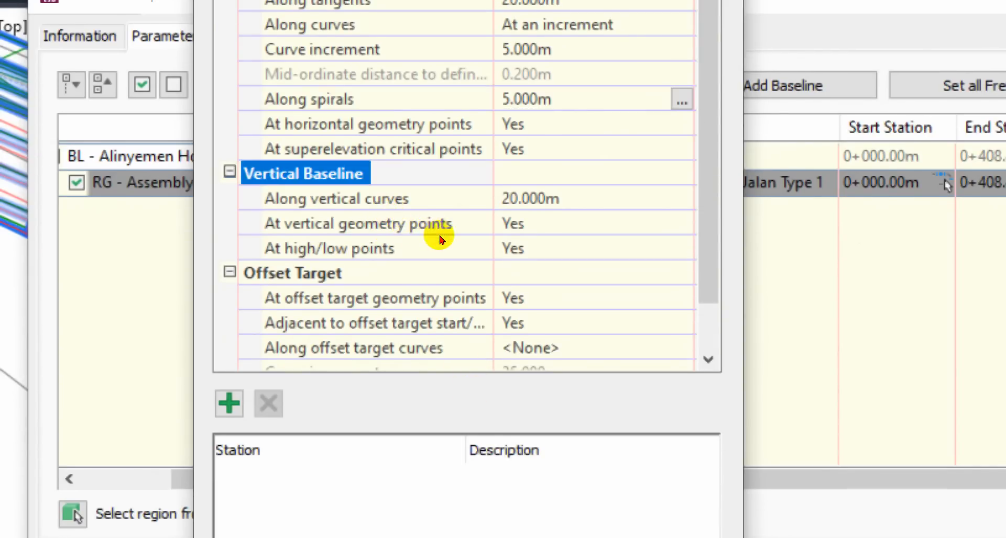
key(Down)
key(Tab)
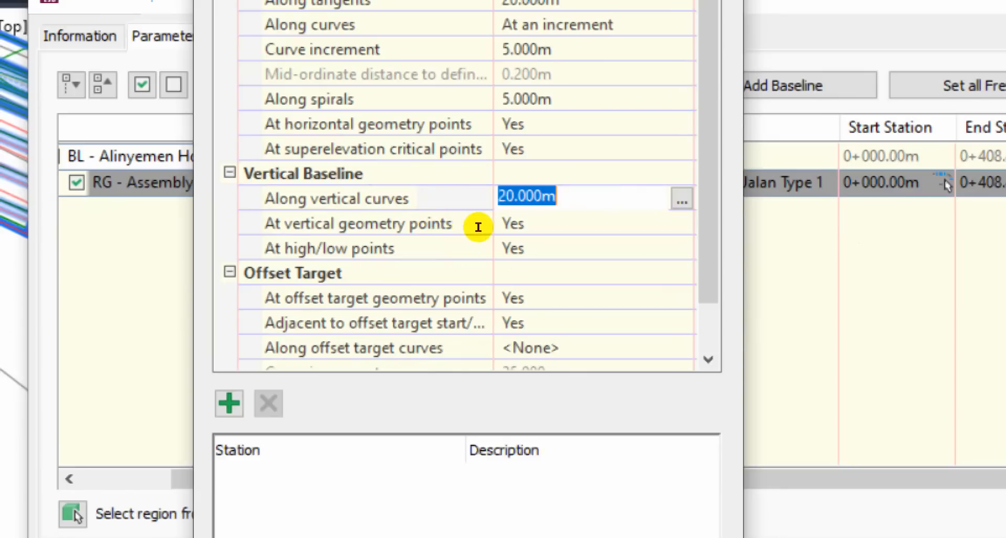
text(5)
key(Return)
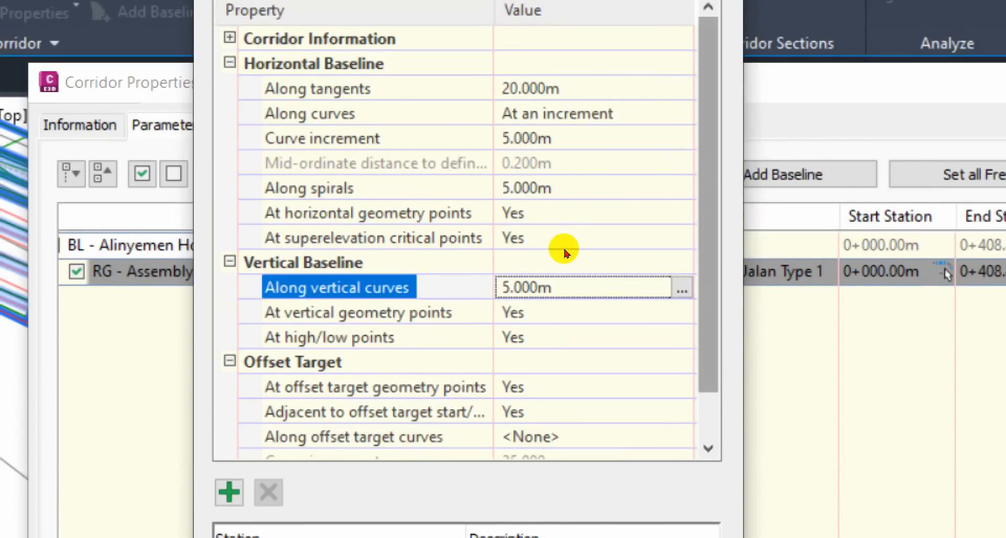
scroll(566, 262, down, 1)
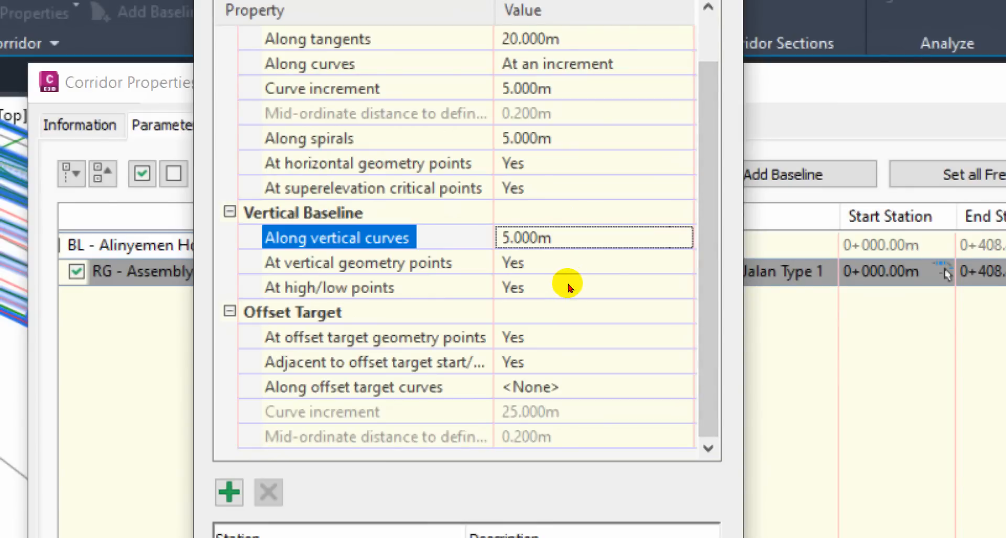
click(562, 286)
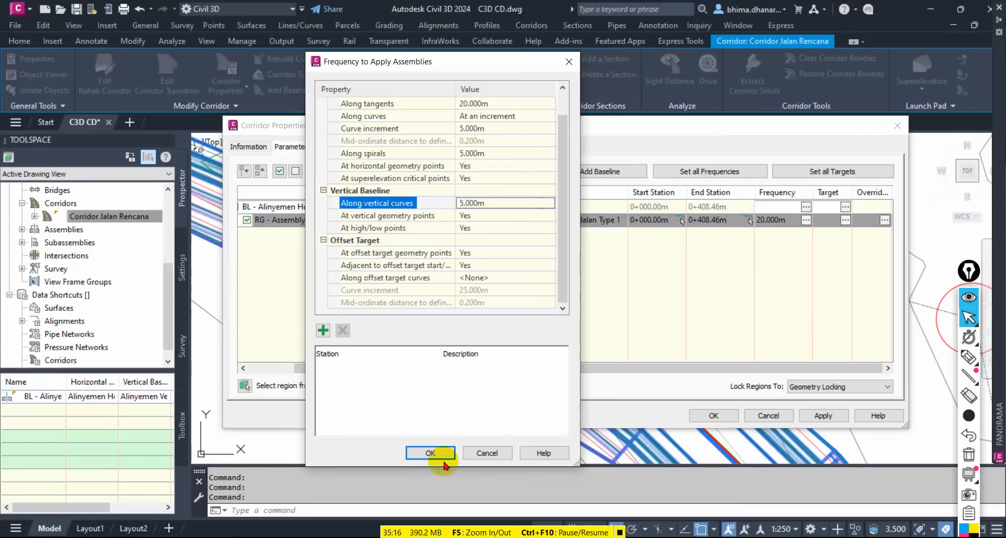
Accept and apply the new frequencies, rebuild the corridor, and close the corridor properties.
click(423, 451)
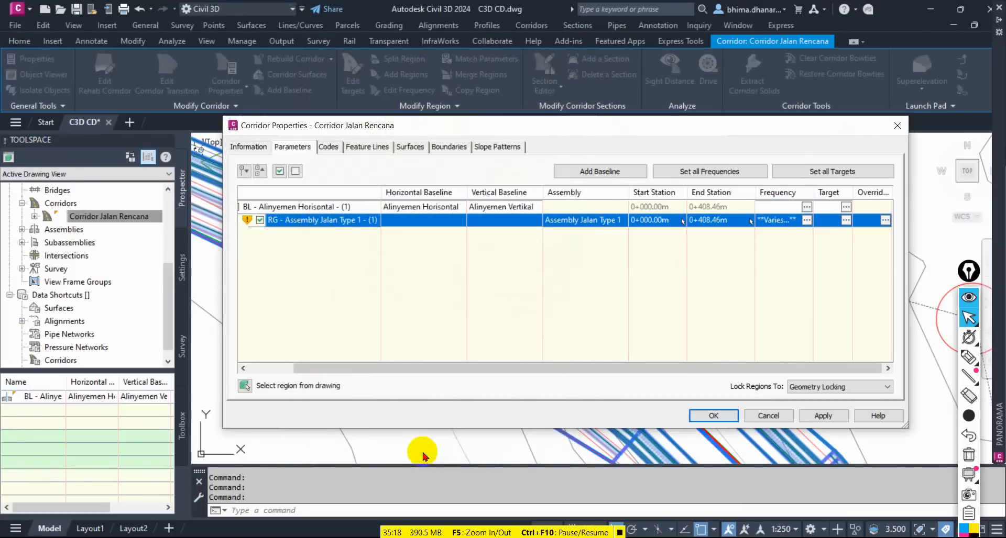
click(820, 417)
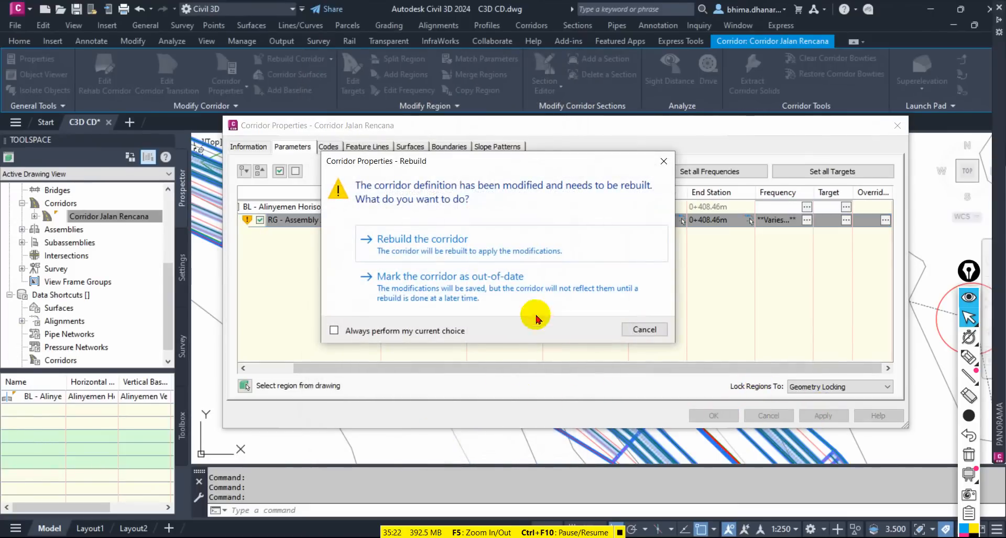
click(491, 244)
click(730, 416)
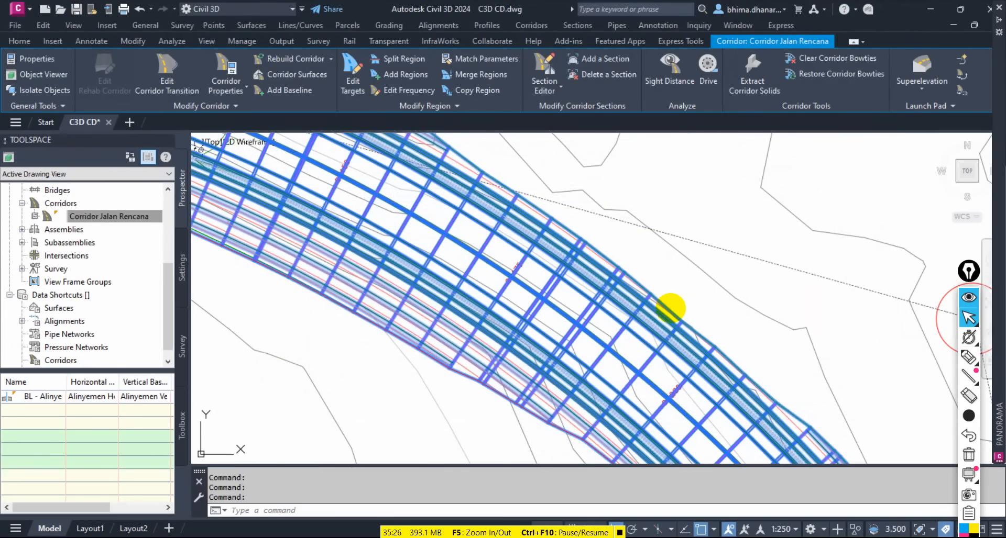
Examine the spacing of the rebuilt section lines in plan along the corridor curve up to about station 0+300.
scroll(670, 308, down, 2)
scroll(450, 227, up, 2)
middle_drag(446, 228, 717, 383)
middle_drag(532, 294, 728, 367)
middle_drag(524, 293, 733, 387)
middle_drag(404, 308, 683, 419)
mouse_move(444, 346)
middle_down()
mouse_move(388, 244)
mouse_move(325, 218)
middle_up()
middle_drag(806, 394, 419, 246)
middle_drag(633, 326, 386, 224)
mouse_move(781, 404)
middle_down()
mouse_move(445, 225)
mouse_move(636, 263)
middle_up()
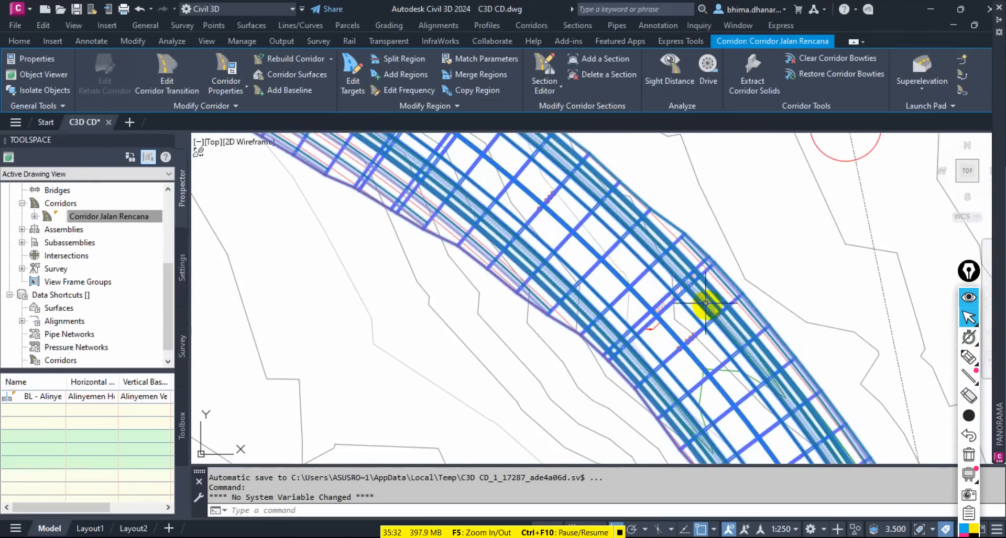
middle_drag(728, 335, 541, 152)
scroll(617, 325, down, 5)
scroll(489, 247, up, 7)
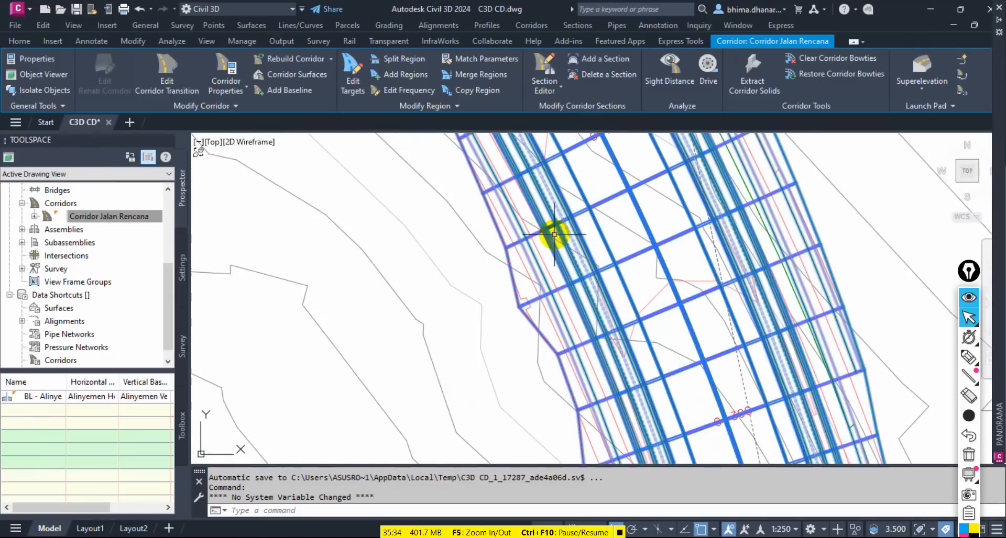
Open the rebuilt corridor in the Object Viewer and inspect the side slopes along the curve.
right_click(554, 244)
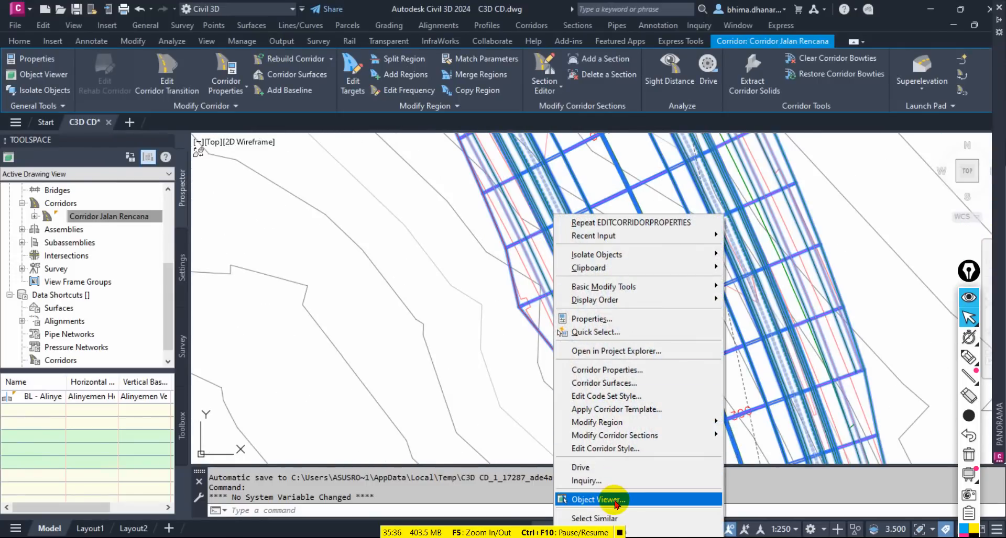
click(615, 500)
drag(702, 386, 373, 360)
scroll(475, 417, up, 5)
middle_drag(665, 374, 239, 163)
drag(328, 290, 405, 311)
scroll(456, 332, down, 5)
drag(455, 332, 604, 321)
scroll(597, 320, up, 5)
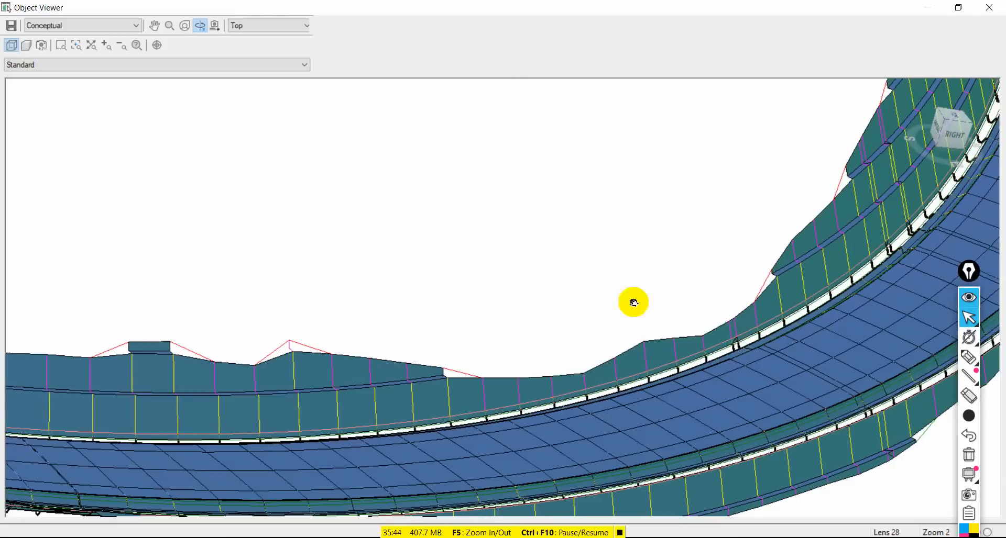
Inspect the road surface segments and benched slopes in 3D where the straight section meets the sharp curve.
drag(676, 309, 545, 295)
drag(600, 223, 554, 337)
mouse_move(681, 411)
mouse_down()
mouse_move(709, 408)
mouse_move(697, 388)
mouse_up()
mouse_move(679, 328)
mouse_down()
mouse_move(743, 366)
mouse_move(648, 340)
mouse_move(611, 348)
mouse_move(651, 336)
mouse_up()
mouse_move(621, 220)
mouse_down()
mouse_move(510, 160)
mouse_move(597, 285)
mouse_move(631, 361)
mouse_up()
middle_drag(631, 312, 461, 241)
scroll(611, 320, up, 3)
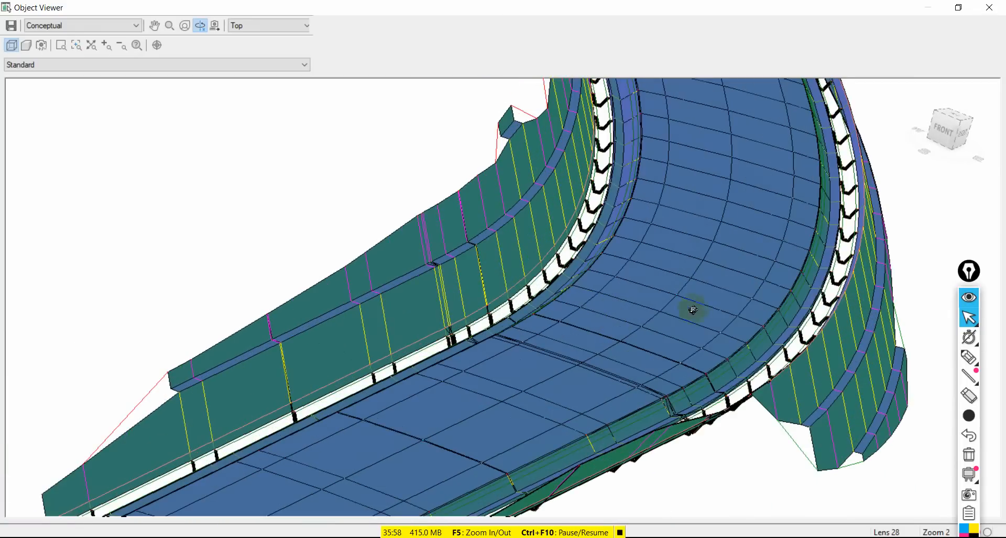
Check the whole corridor in 3D, including the section segments along the gentler bend before the sharp curve.
scroll(539, 372, down, 6)
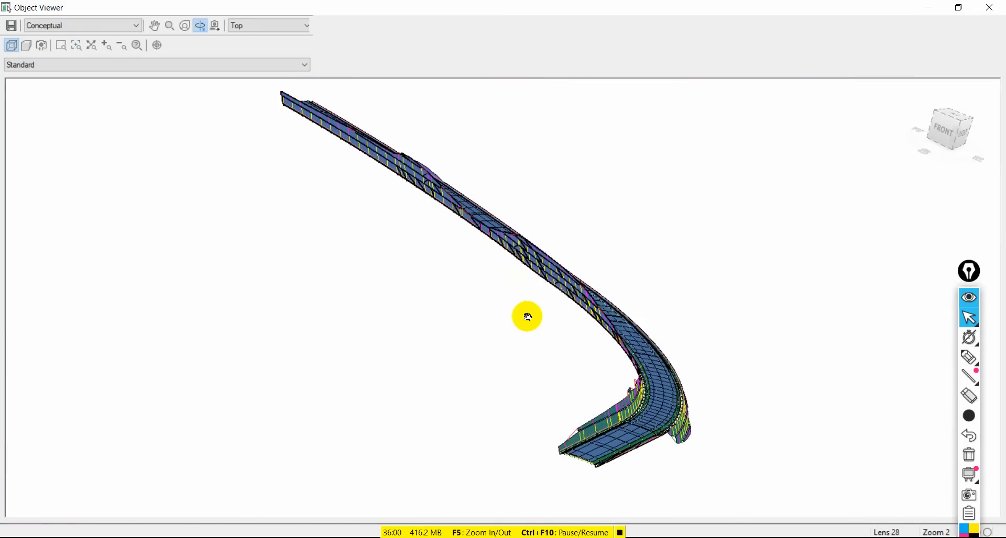
drag(454, 194, 408, 218)
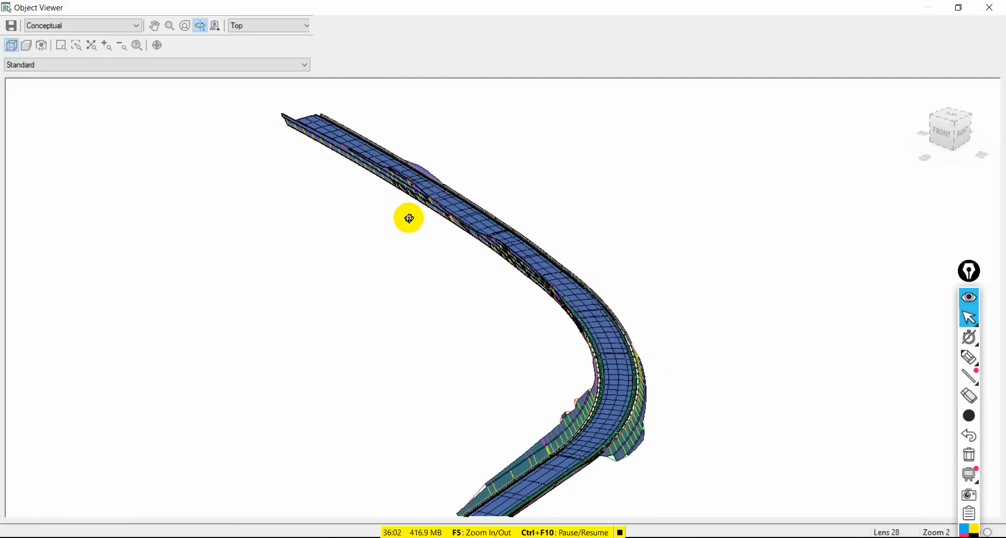
drag(504, 253, 492, 266)
scroll(453, 186, up, 10)
middle_drag(577, 193, 250, 271)
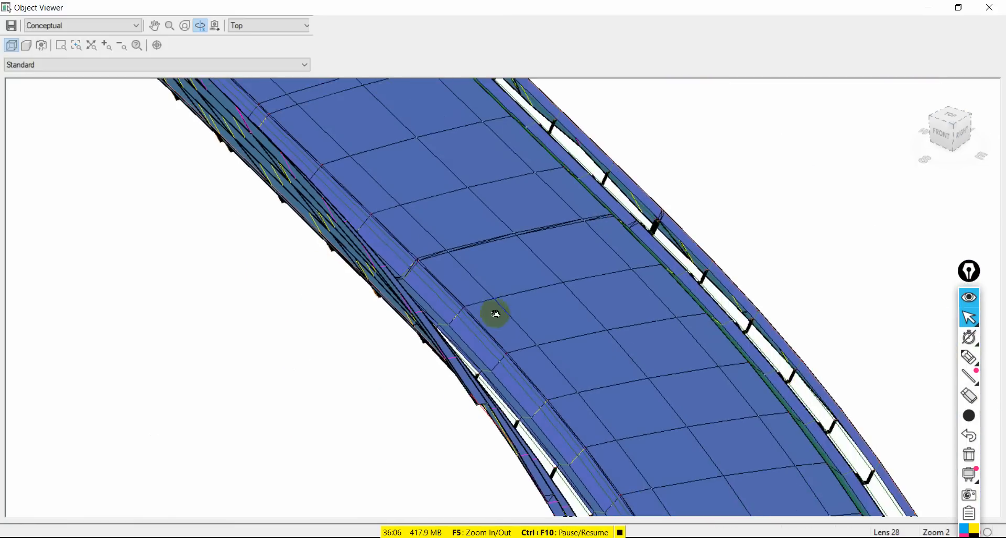
scroll(477, 298, down, 5)
scroll(508, 314, down, 5)
middle_drag(359, 202, 483, 33)
middle_drag(534, 339, 552, 214)
scroll(602, 380, up, 5)
Inspect the sharp curve through to the corridor's end in 3D, and exit the Object Viewer.
middle_drag(757, 422, 515, 314)
middle_drag(652, 325, 450, 466)
middle_drag(662, 186, 577, 323)
middle_drag(604, 226, 581, 296)
mouse_move(621, 162)
middle_down()
mouse_move(566, 278)
mouse_move(552, 275)
middle_up()
scroll(602, 221, down, 2)
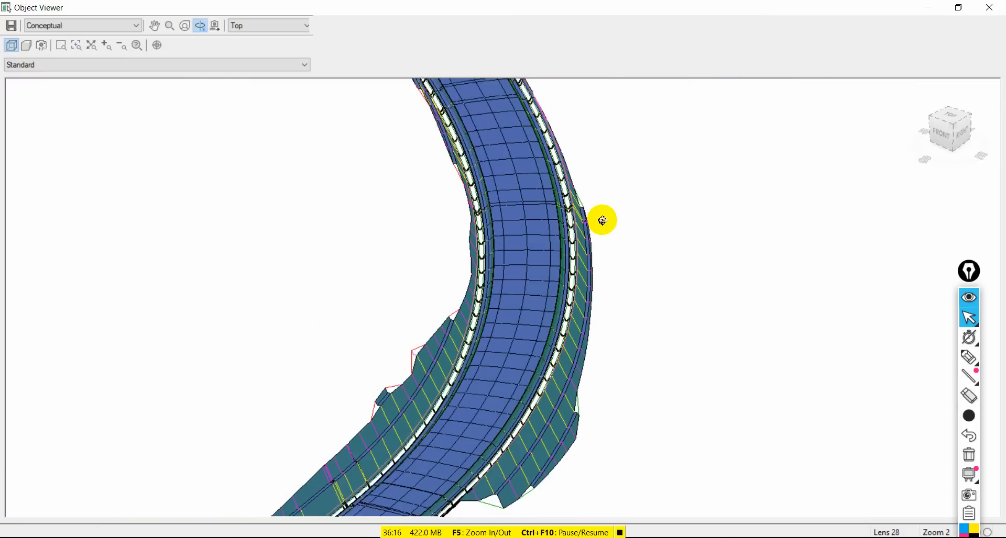
middle_drag(518, 389, 514, 386)
drag(514, 386, 517, 376)
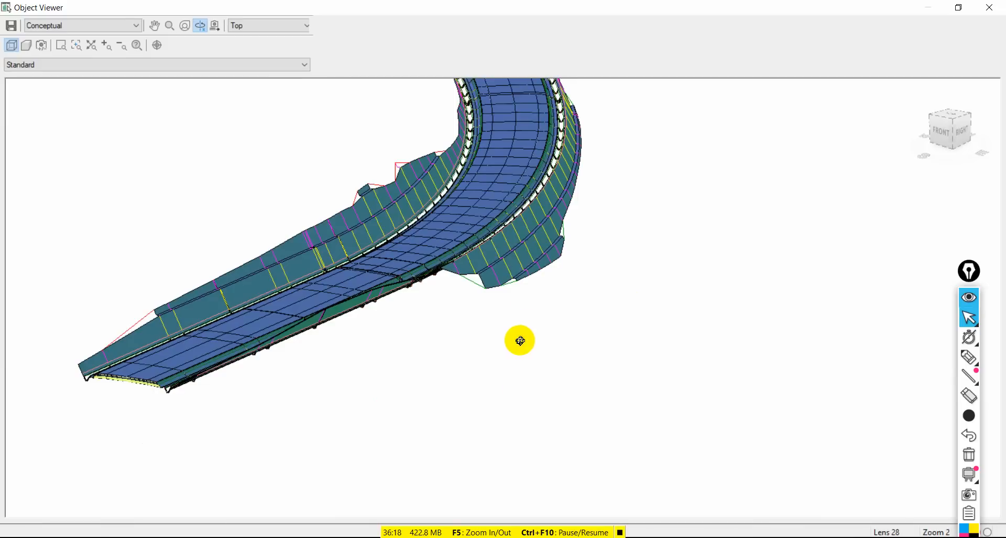
scroll(479, 180, up, 2)
middle_drag(515, 202, 568, 256)
right_click(570, 254)
click(585, 261)
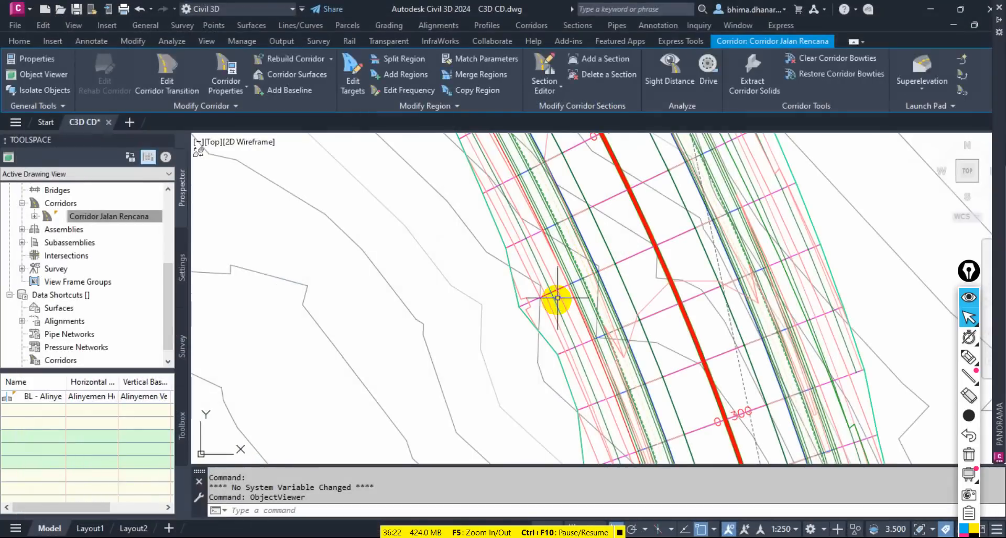
Start a Drive simulation at the beginning of Corridor Jalan Rencana, picking its centreline and the first Crown feature line as the path.
scroll(503, 343, down, 2)
scroll(524, 331, down, 4)
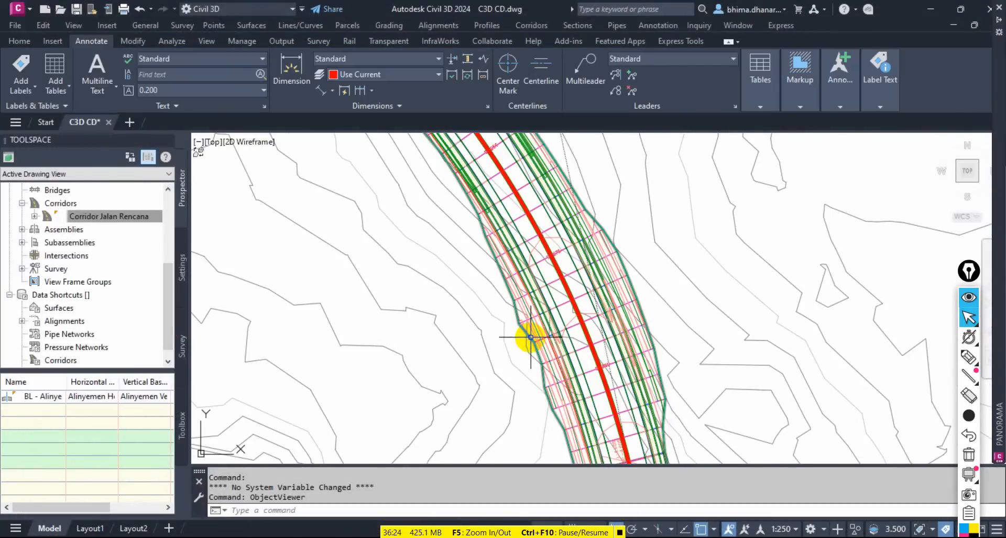
scroll(524, 332, down, 2)
scroll(377, 246, up, 6)
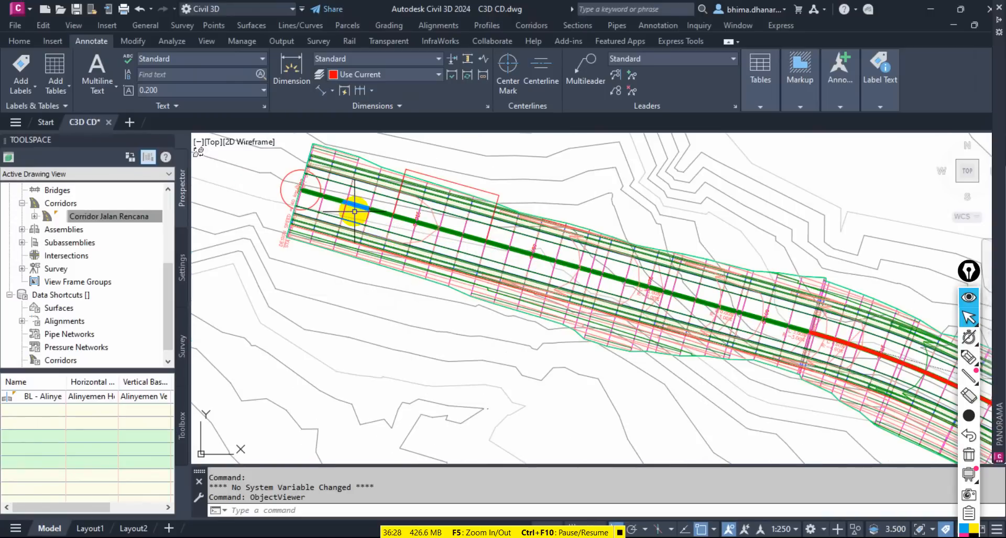
scroll(356, 211, up, 2)
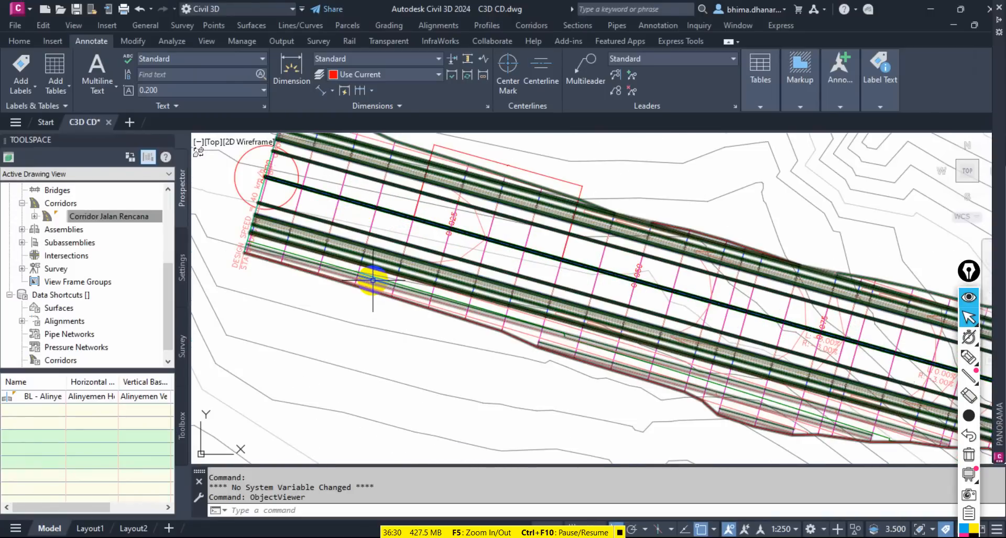
click(333, 217)
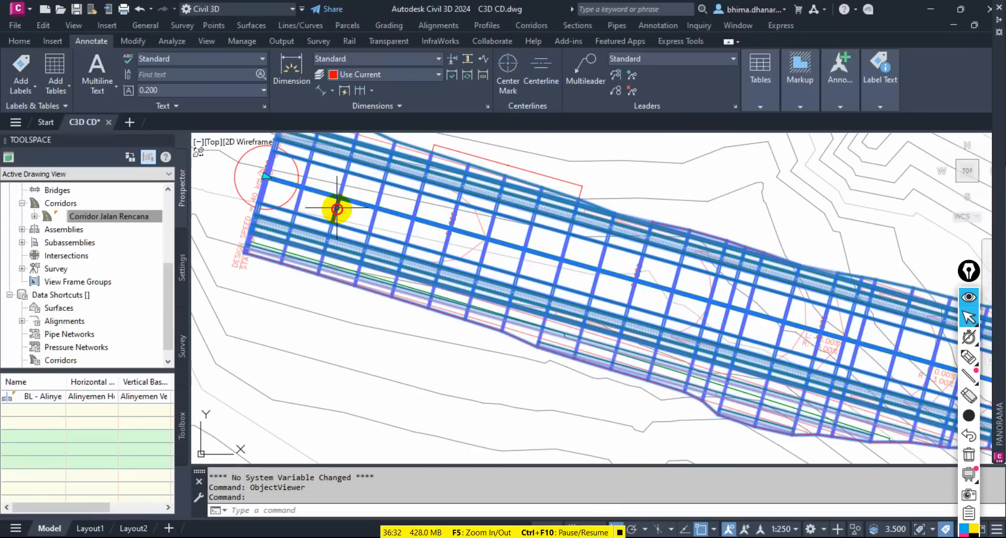
mouse_move(331, 229)
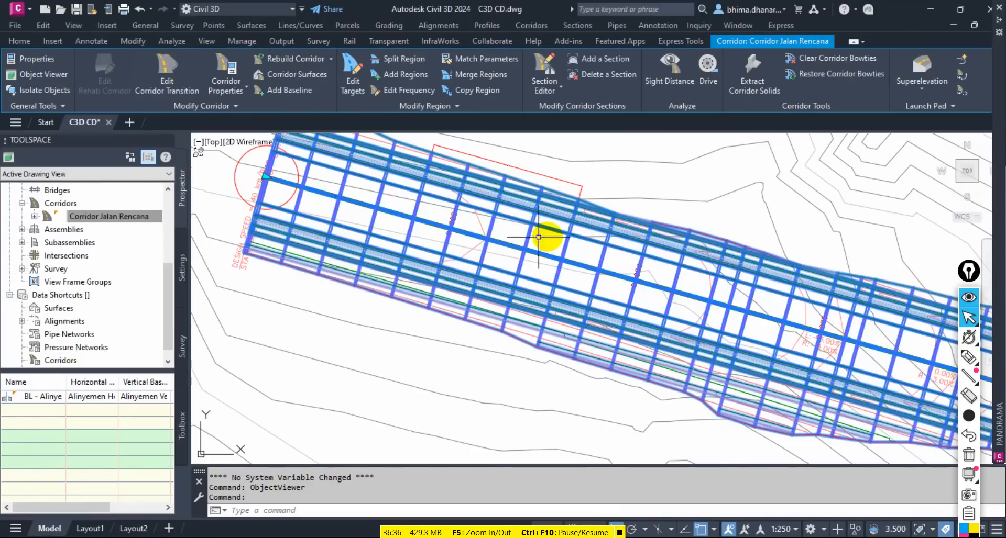
click(707, 82)
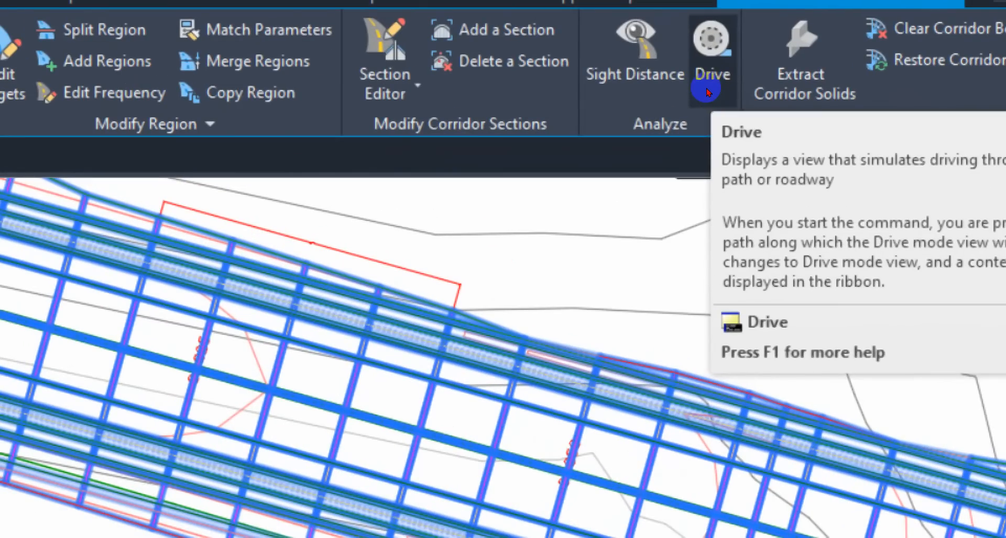
click(706, 92)
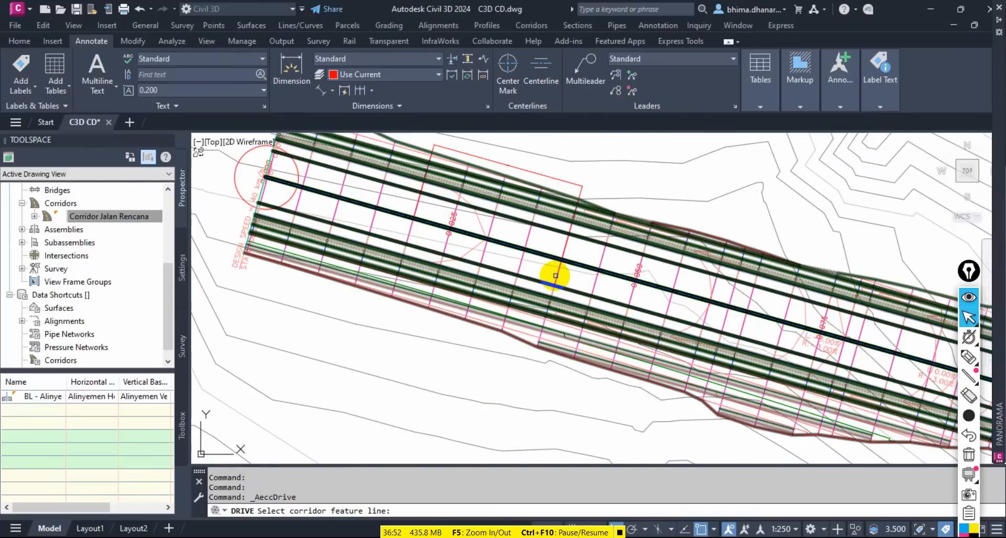
scroll(544, 262, up, 5)
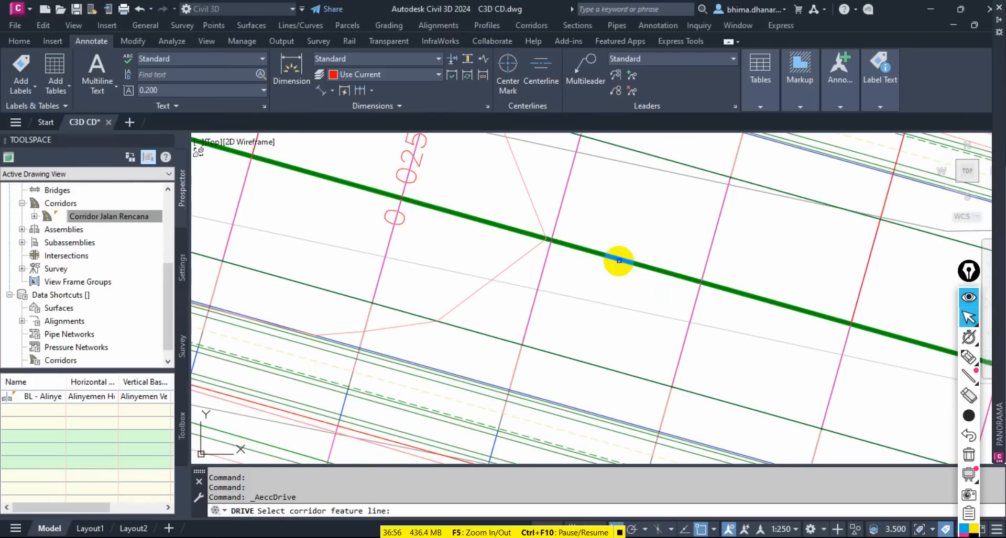
scroll(520, 264, down, 4)
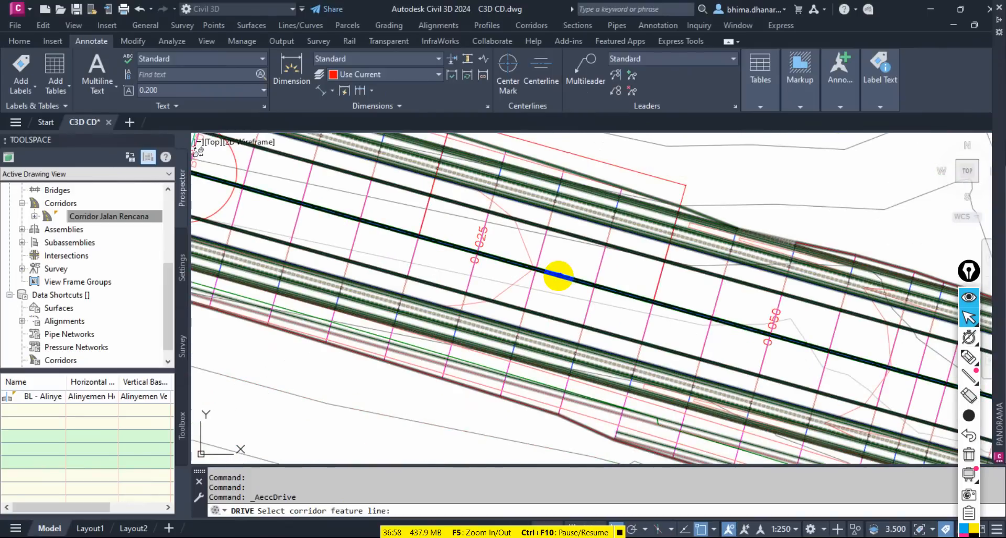
click(558, 276)
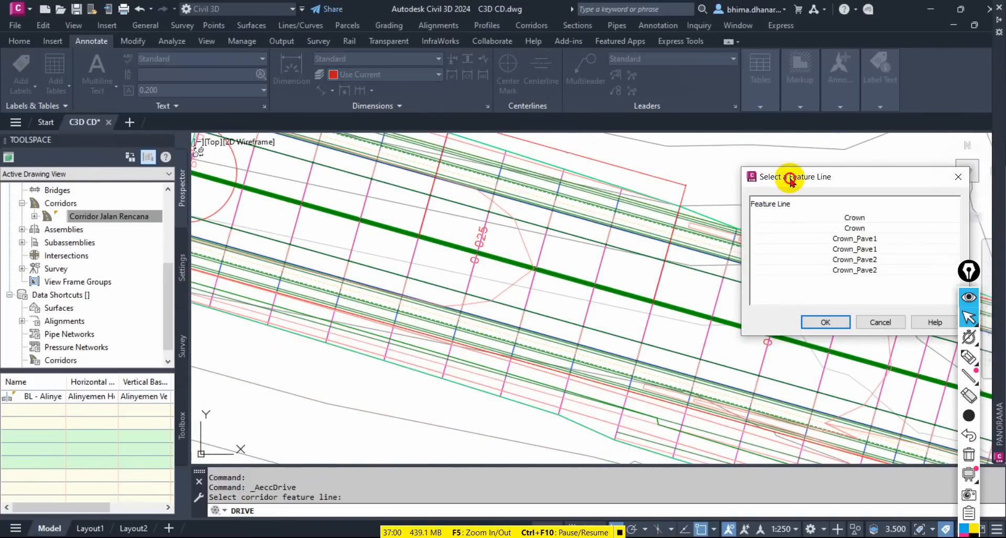
drag(790, 180, 576, 157)
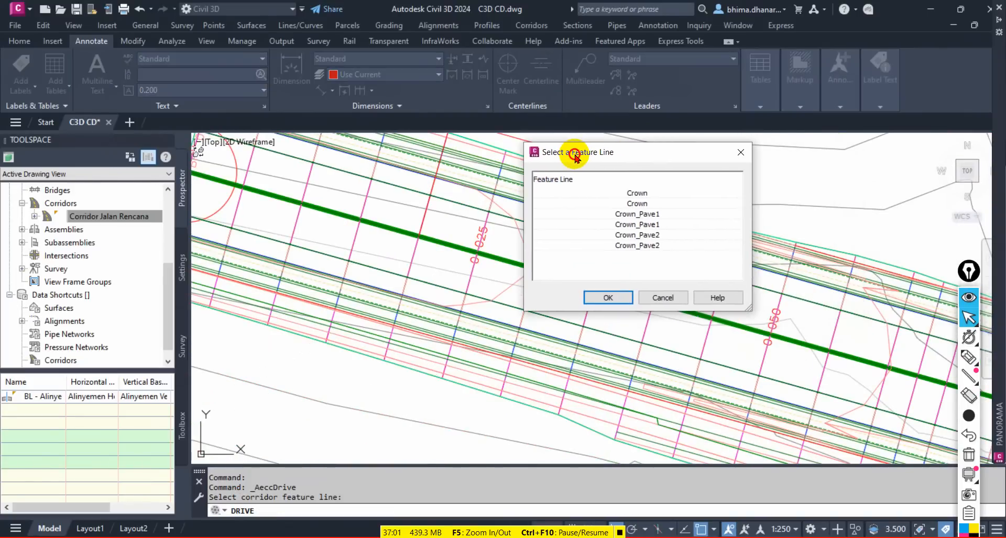
click(642, 195)
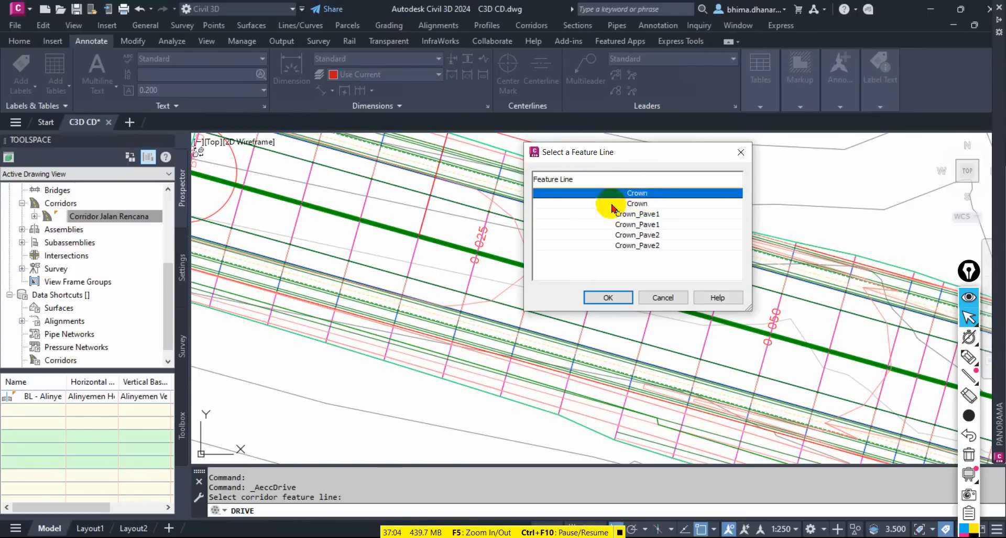
click(623, 297)
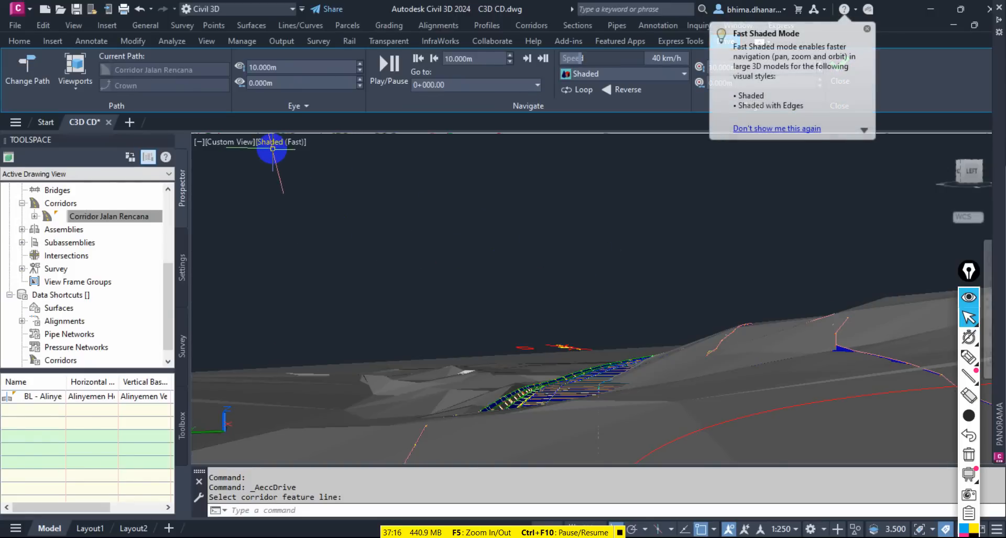
Try the Realistic visual style in the drive view and settle on Conceptual.
click(298, 142)
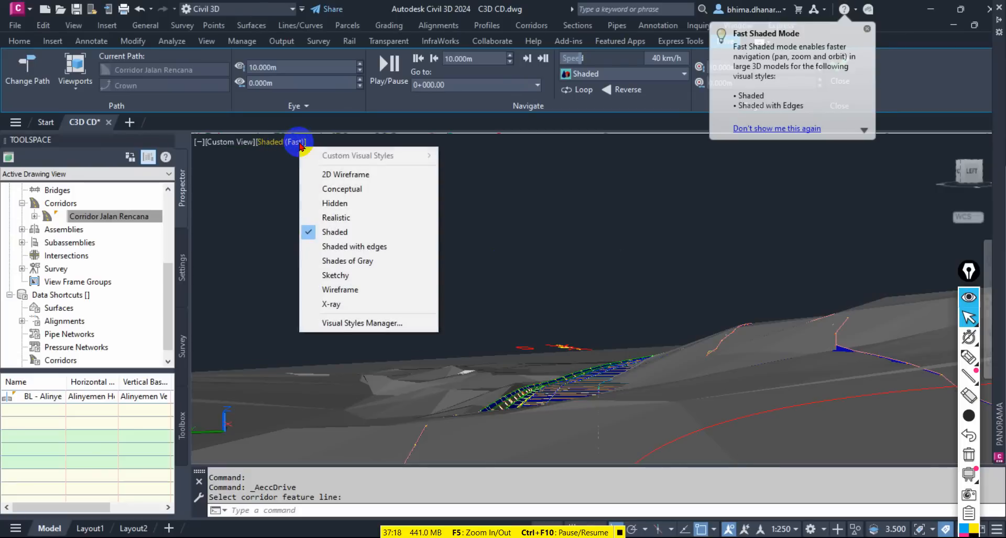
click(308, 176)
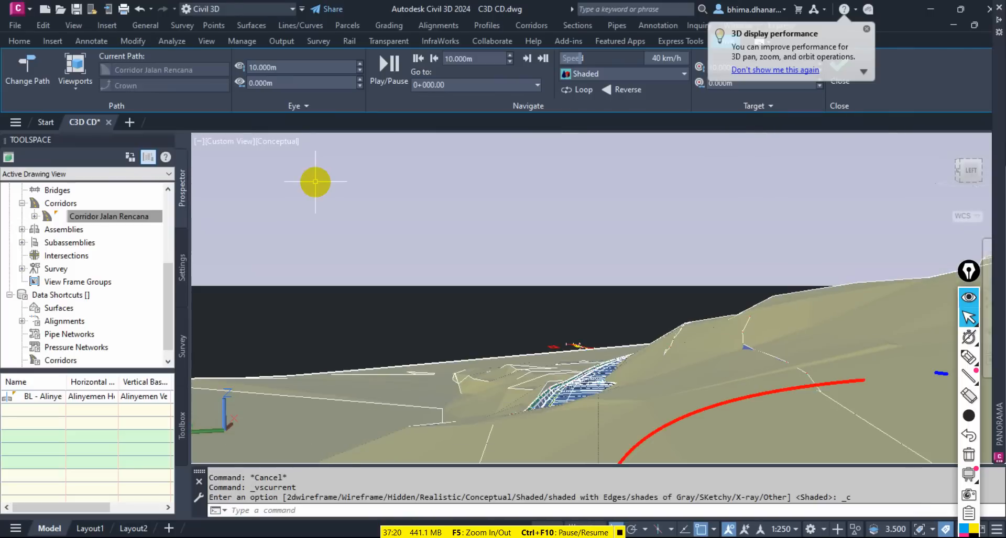
click(281, 149)
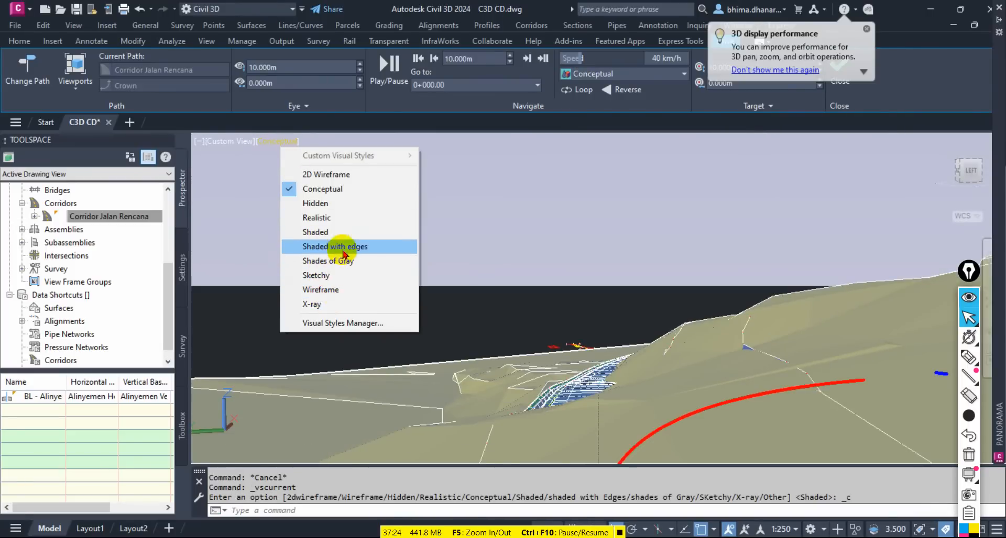
click(345, 221)
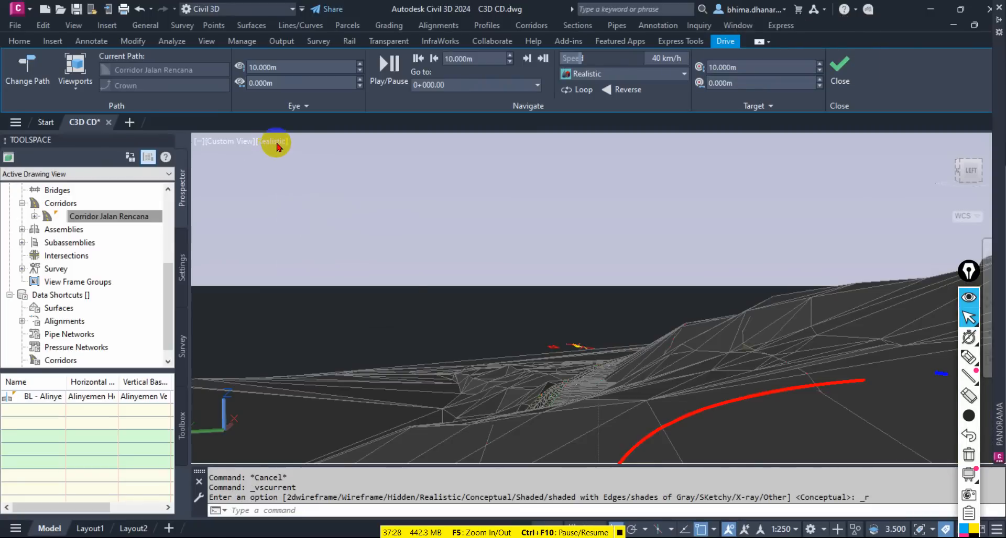
click(276, 144)
click(293, 188)
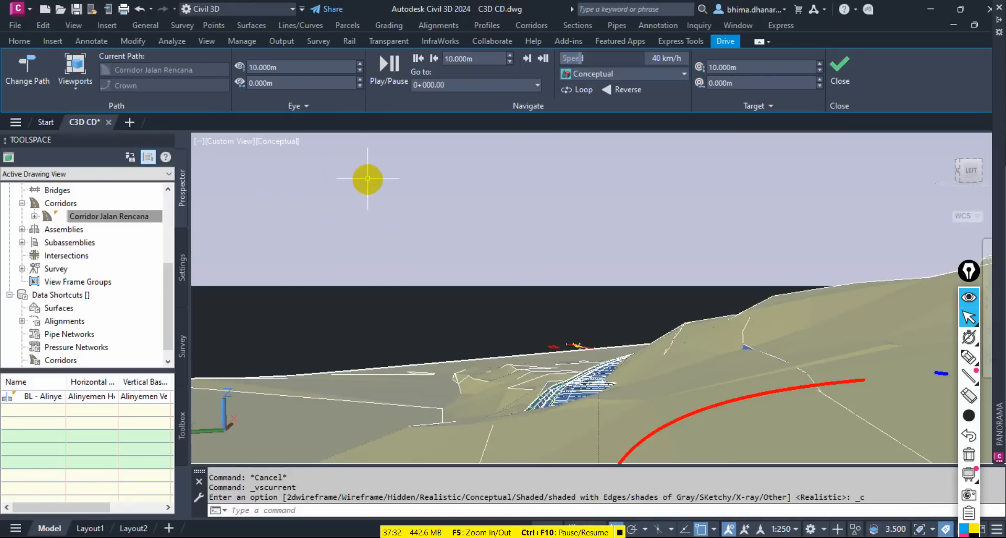
Try an eye height of 5 m for the drive view and set it back to 10 m.
right_click(587, 313)
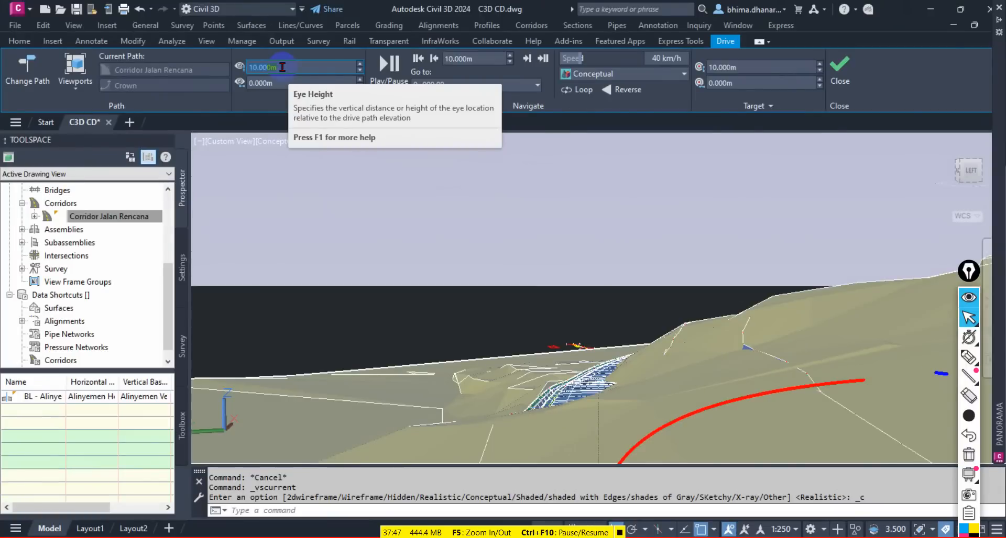
text(5)
key(Return)
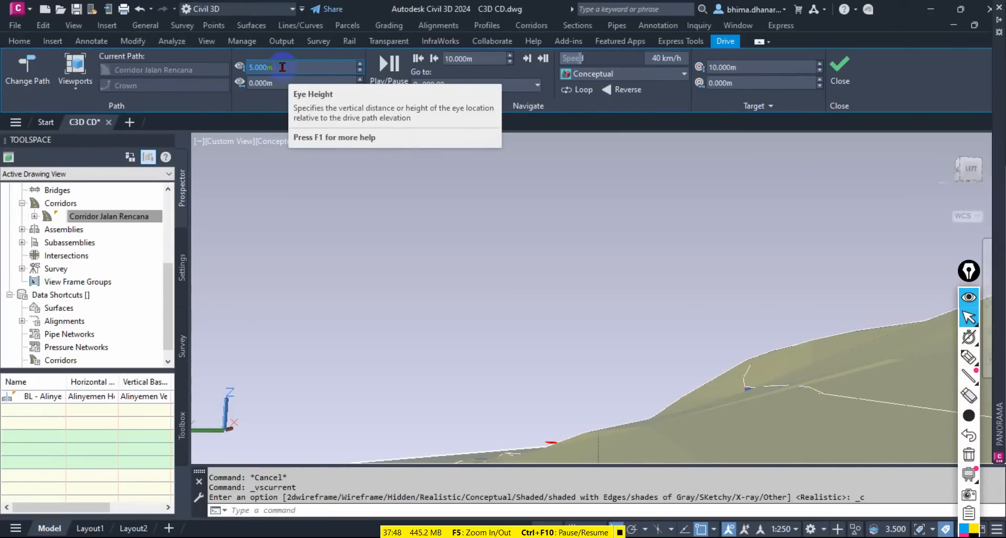
text(10)
key(Return)
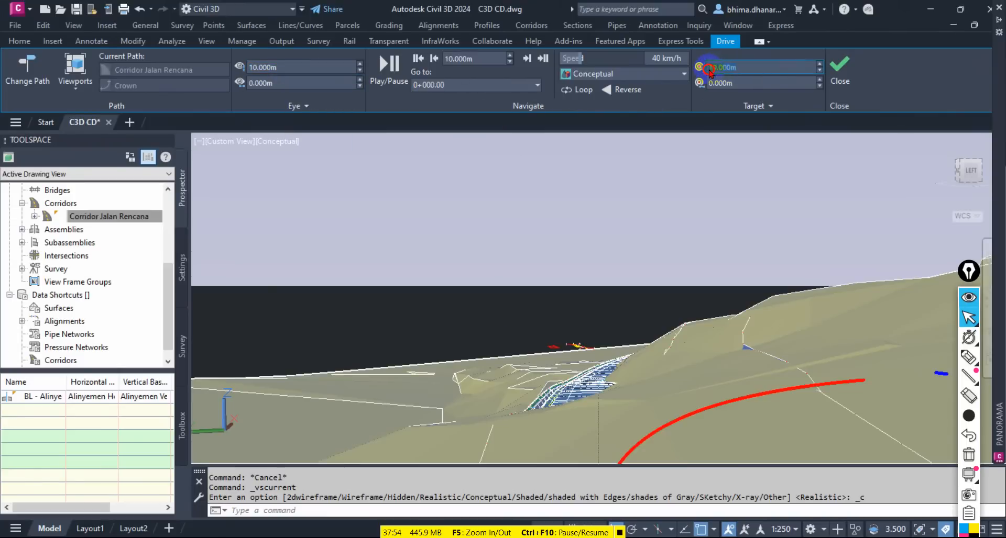
Set the drive's target height to 3 m and lower the eye height to 3 m.
key(Return)
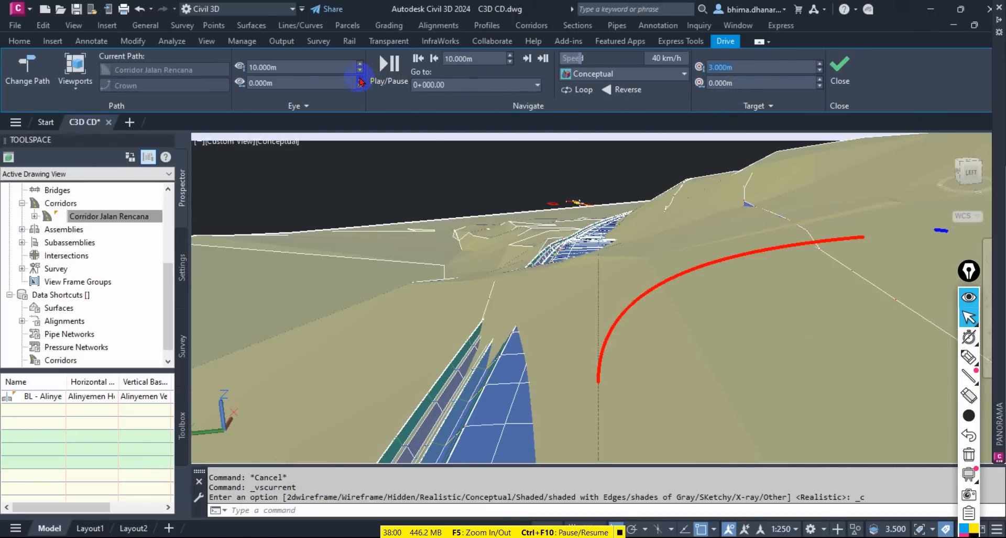
click(360, 71)
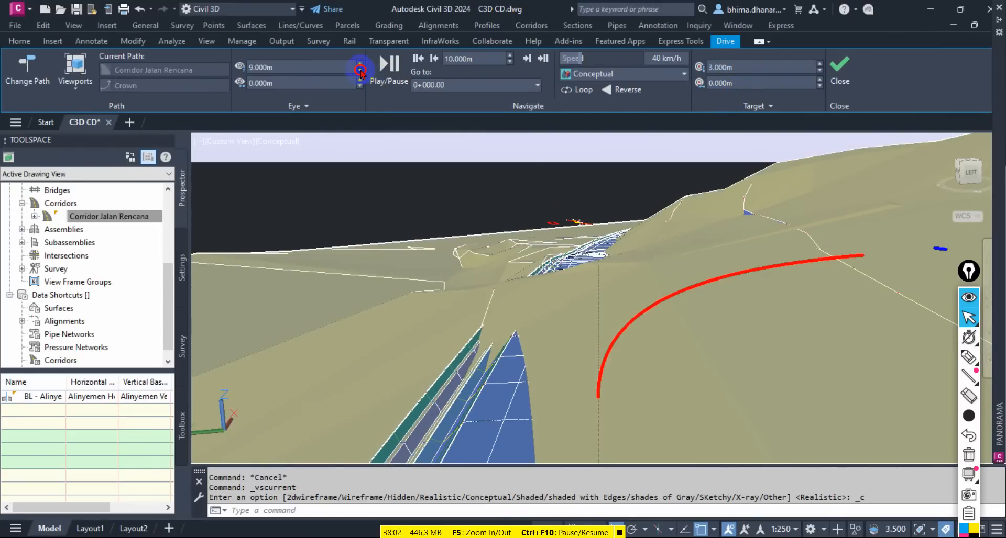
click(359, 71)
click(360, 71)
click(360, 71)
click(362, 73)
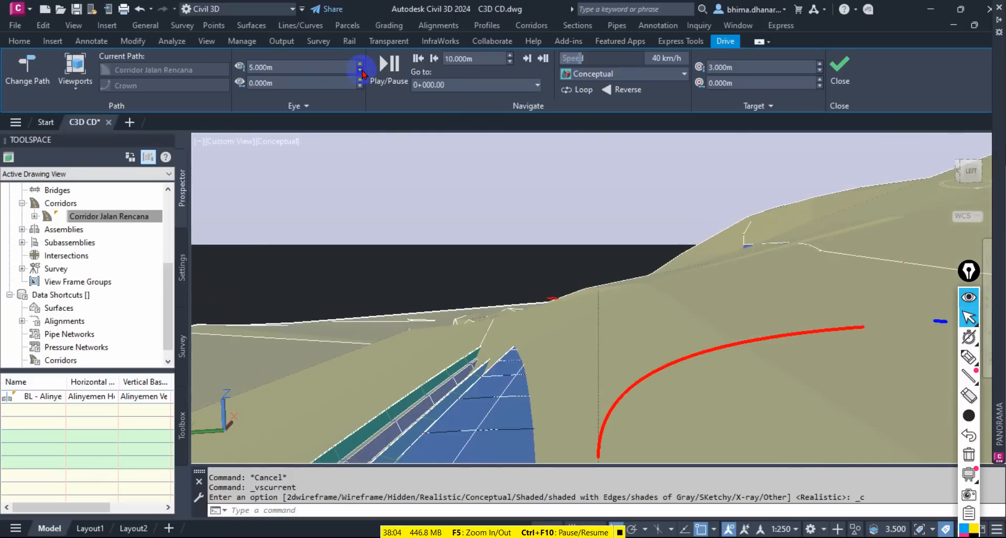
click(361, 73)
click(361, 73)
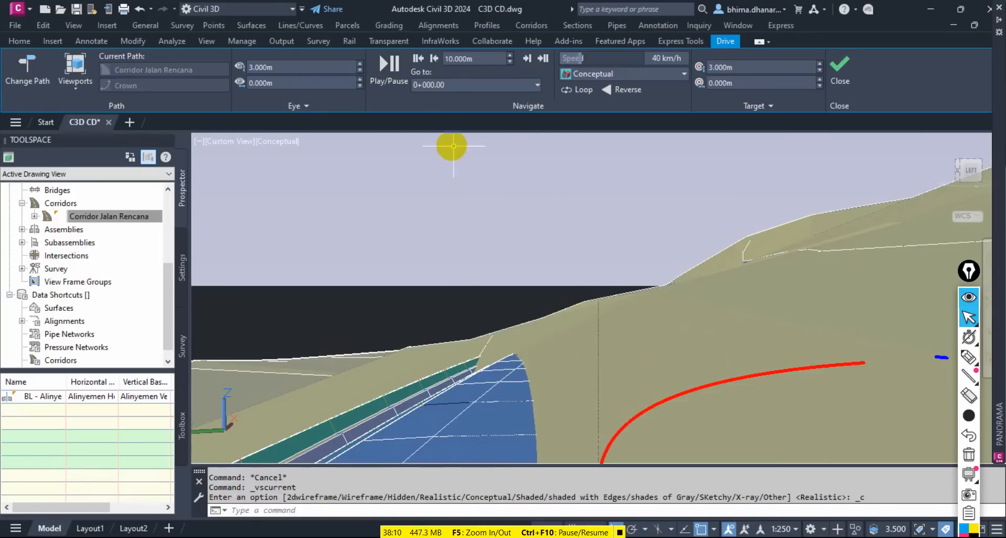
Play the drive simulation along the corridor forward and in reverse at 40 km/h, and exit Drive mode.
click(392, 85)
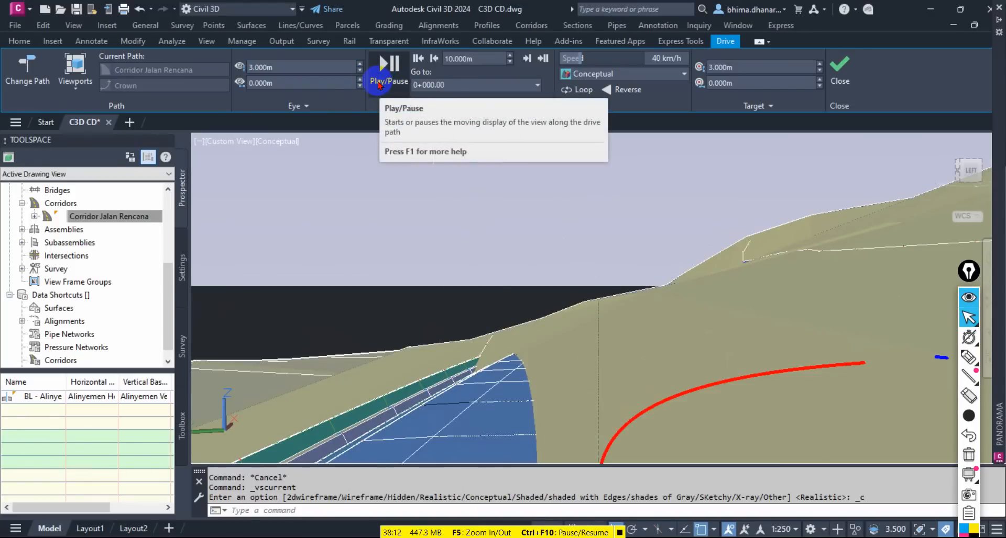
click(385, 82)
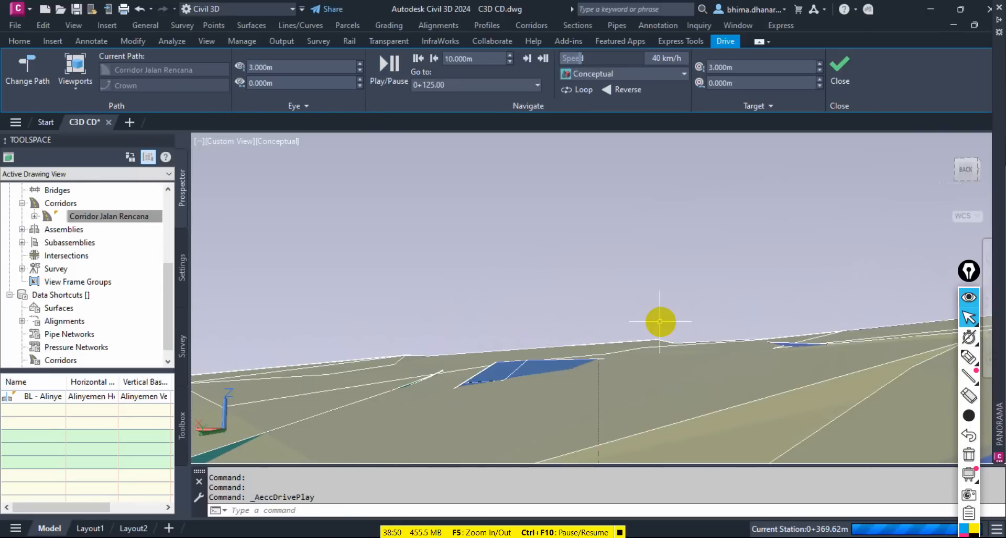
click(615, 93)
click(616, 91)
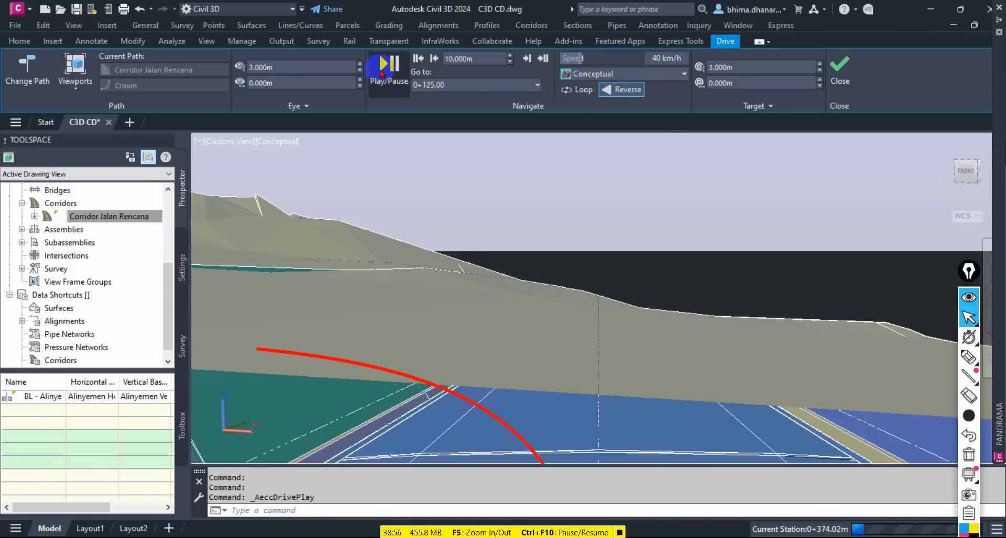
click(384, 75)
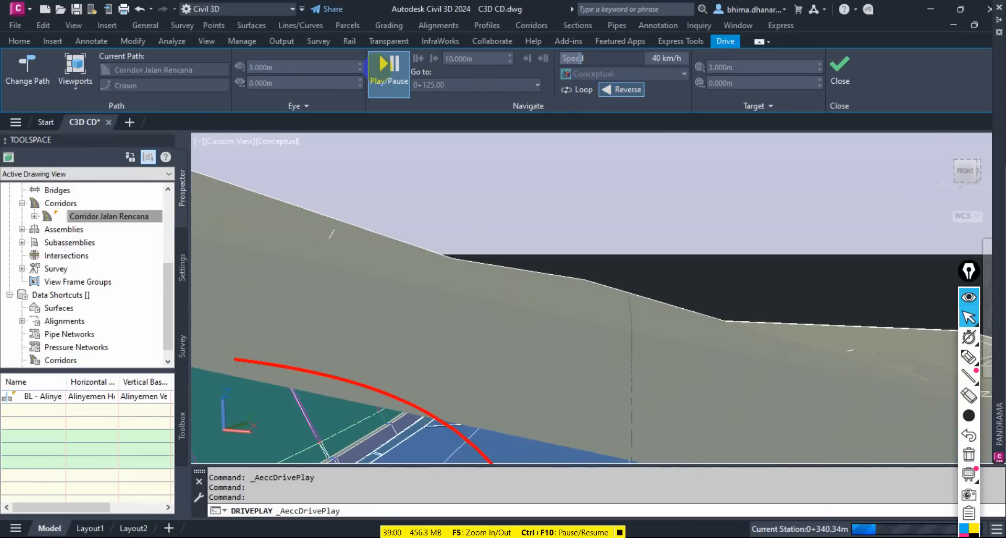
key(alt+F4)
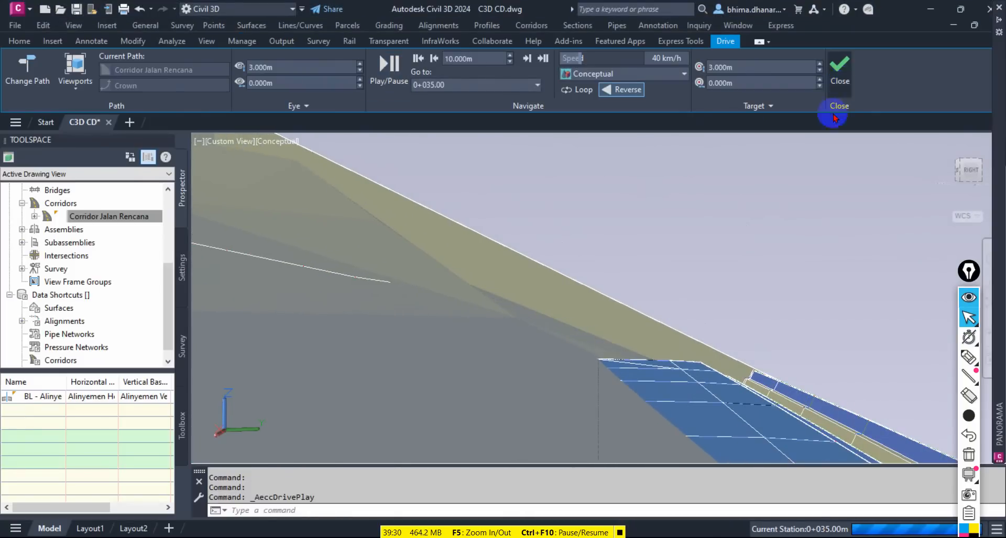
click(845, 62)
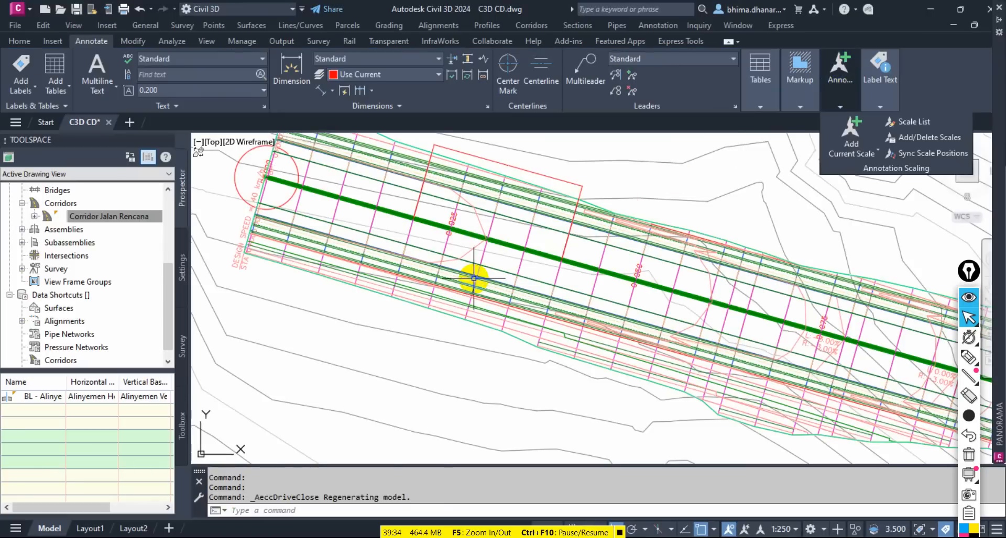
Set the surface style of the kontur eksisting surface to _No Display and apply it.
scroll(461, 285, down, 3)
scroll(566, 342, up, 3)
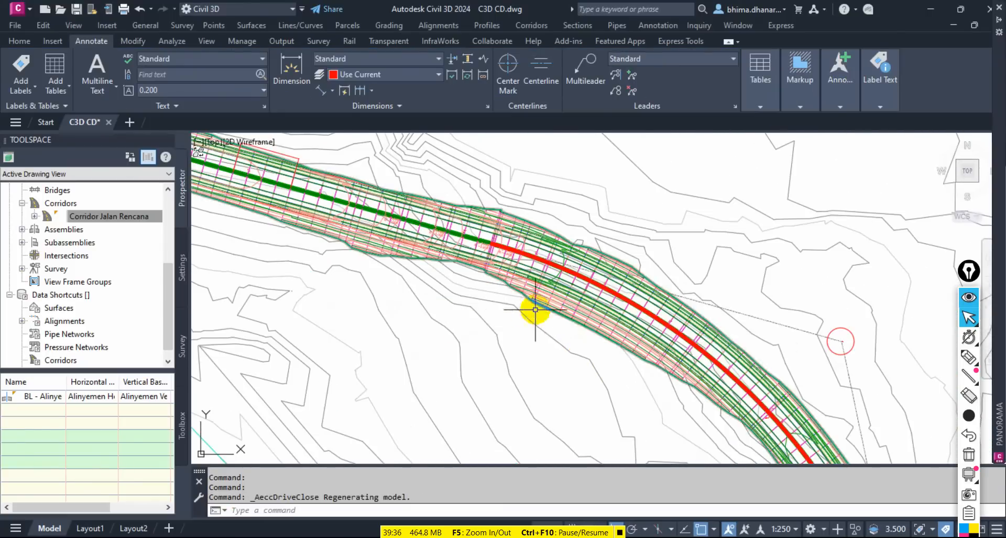
click(488, 303)
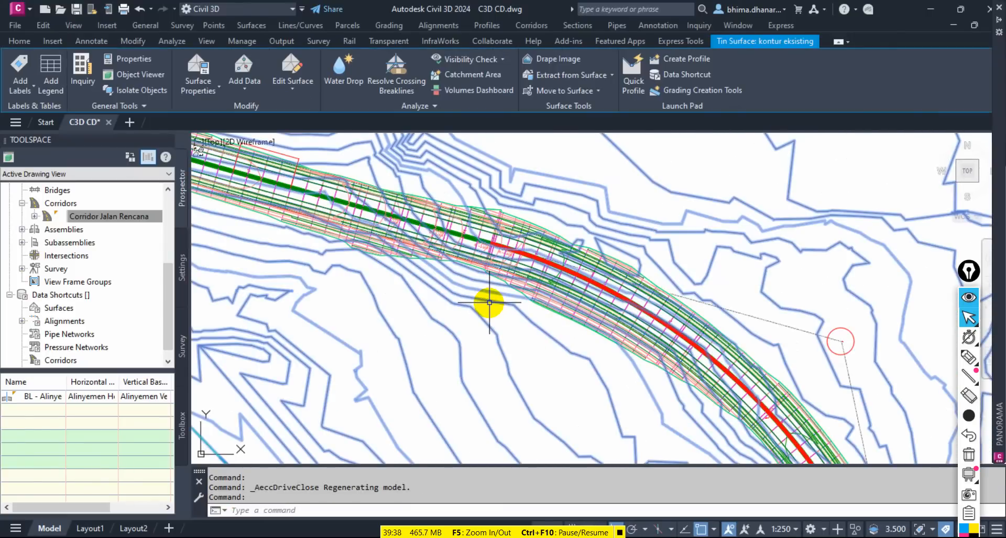
scroll(51, 283, up, 4)
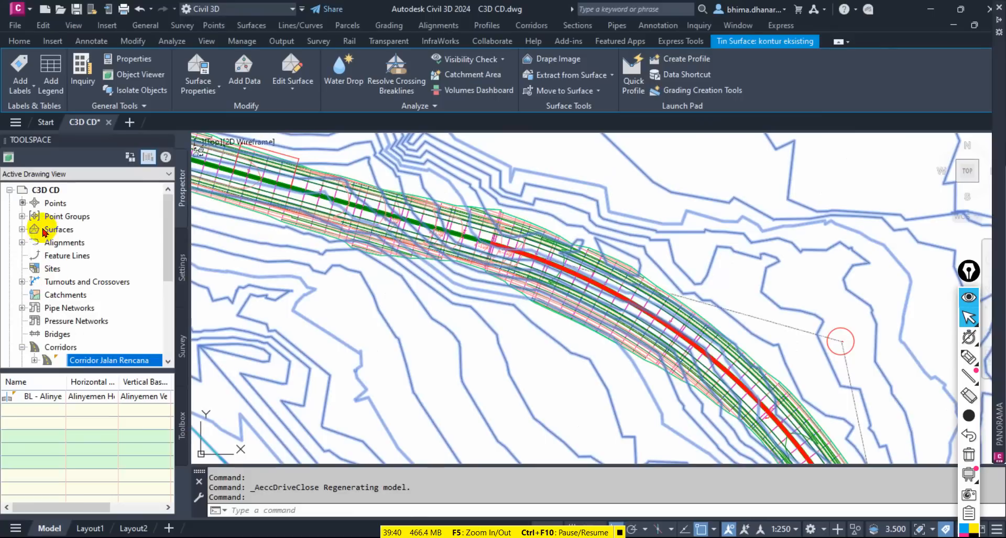
click(22, 229)
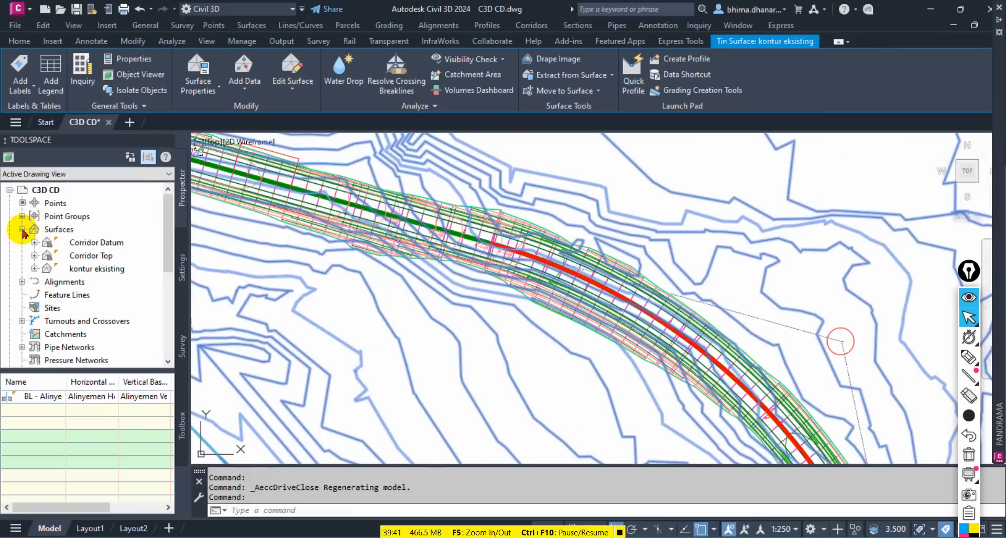
click(110, 269)
right_click(135, 268)
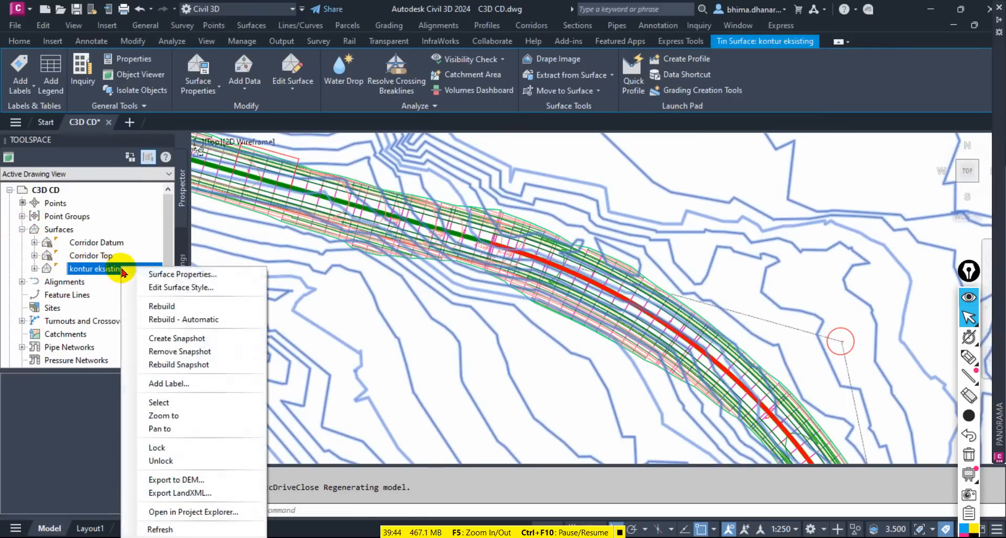
click(214, 278)
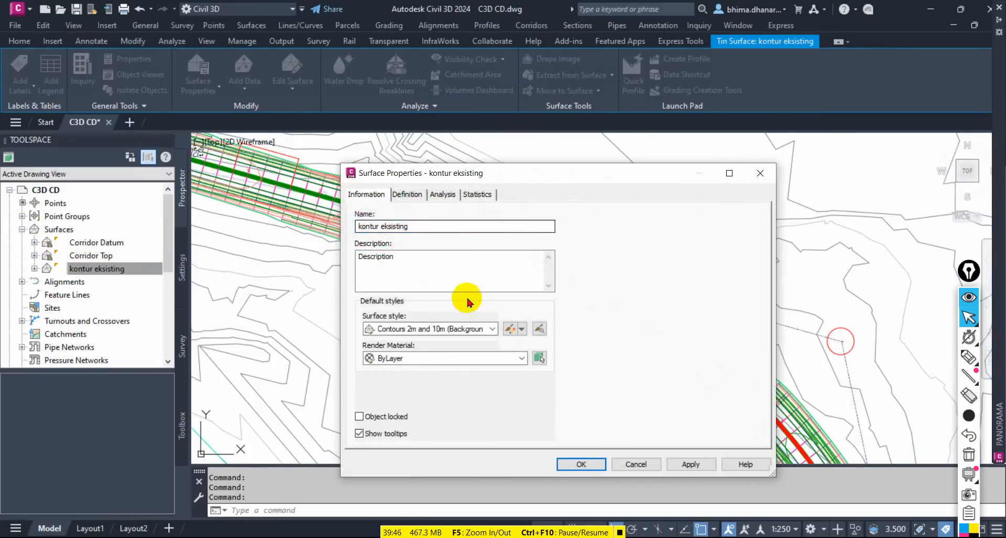
click(417, 329)
click(408, 341)
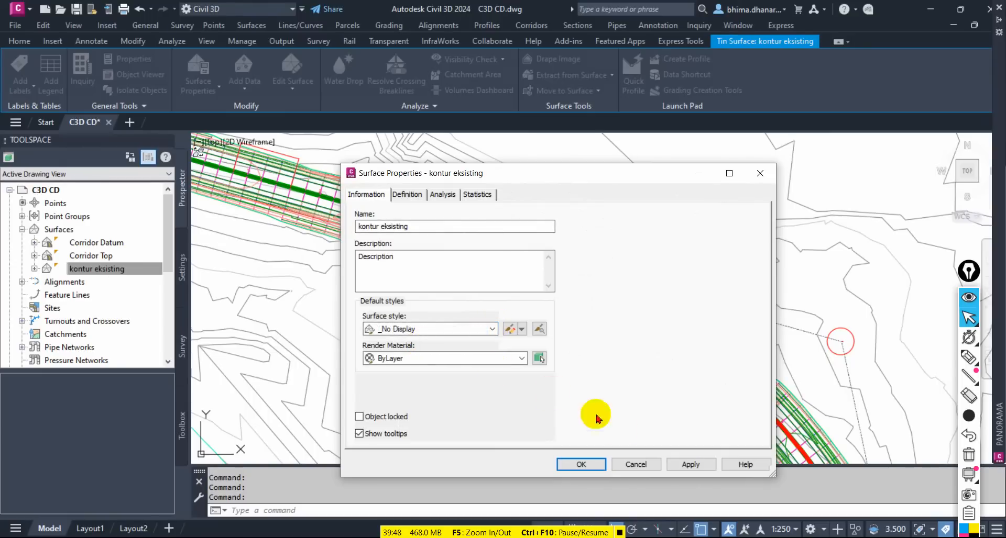
click(689, 464)
click(576, 465)
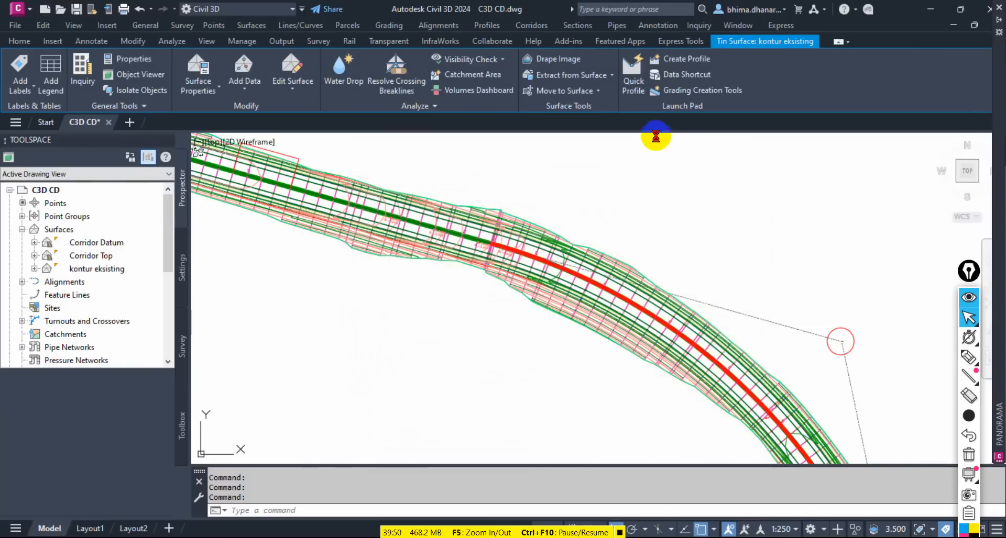
Start a drive view along the corridor's Crown feature line and display it in the Conceptual visual style.
click(592, 294)
click(710, 97)
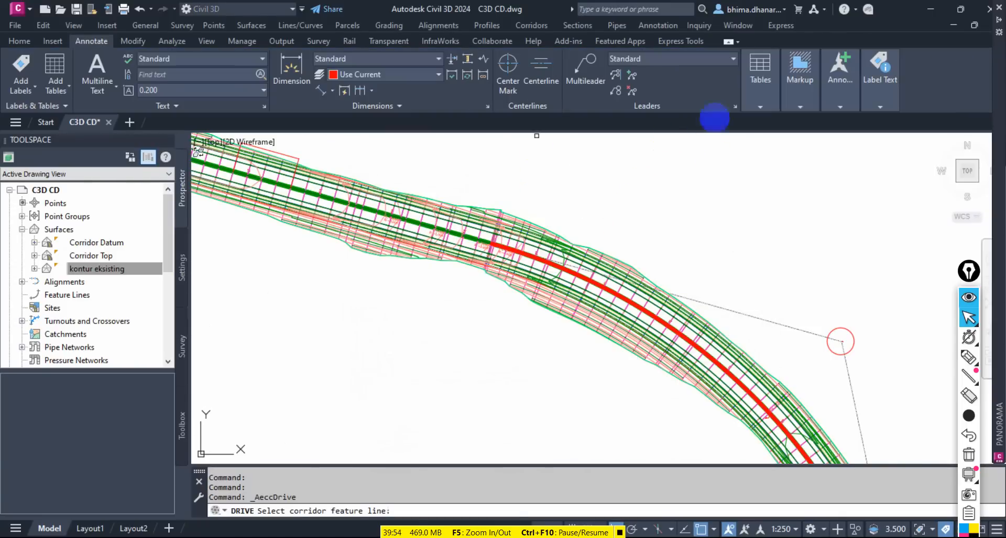
scroll(645, 318, up, 5)
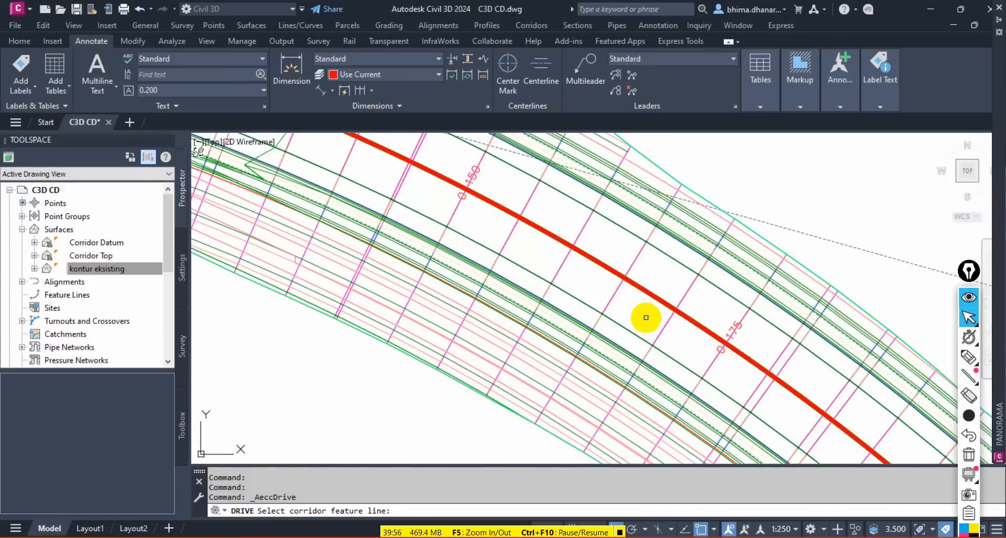
click(651, 296)
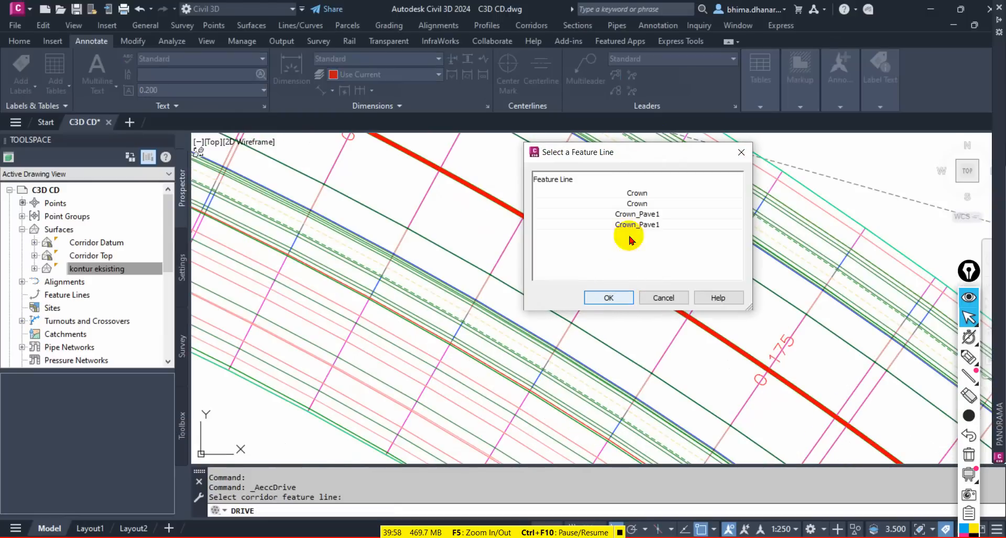
click(634, 194)
click(611, 296)
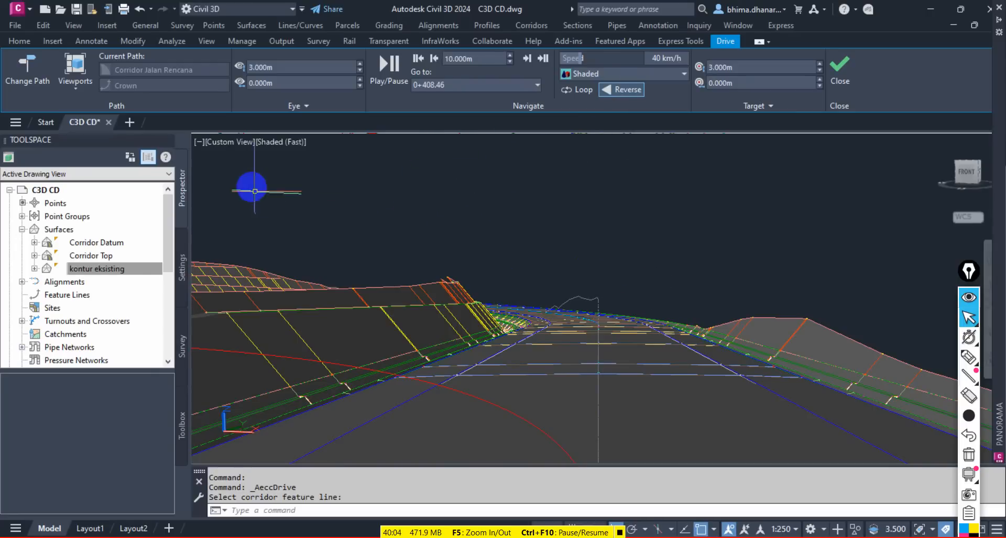
click(283, 142)
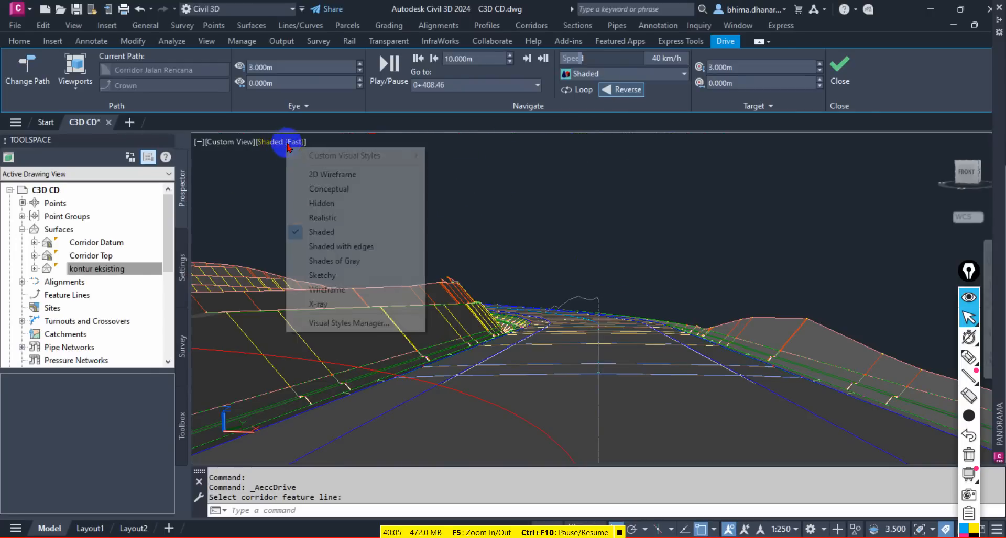
click(300, 177)
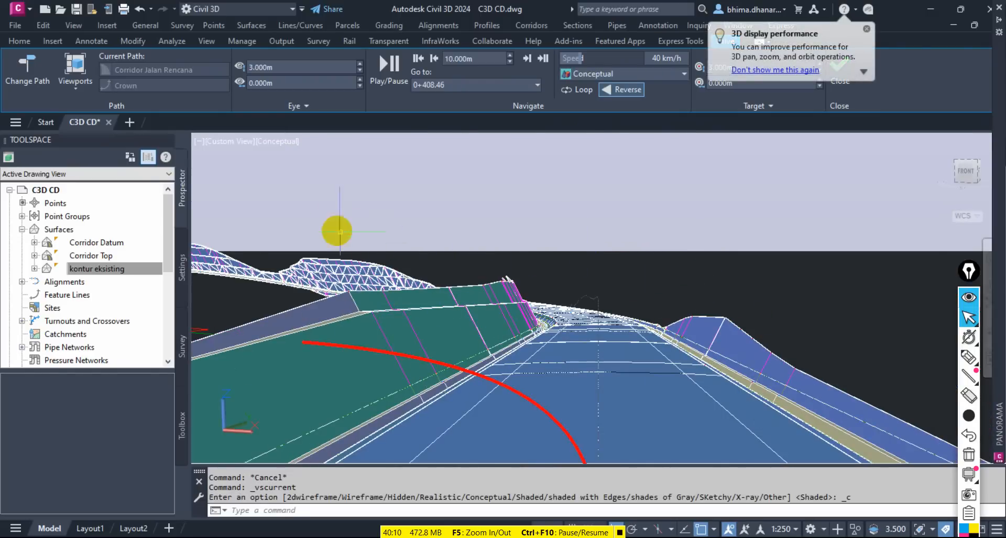
Review the surface styles available for the kontur eksisting surface in its properties and keep _No Display.
click(120, 269)
right_click(127, 274)
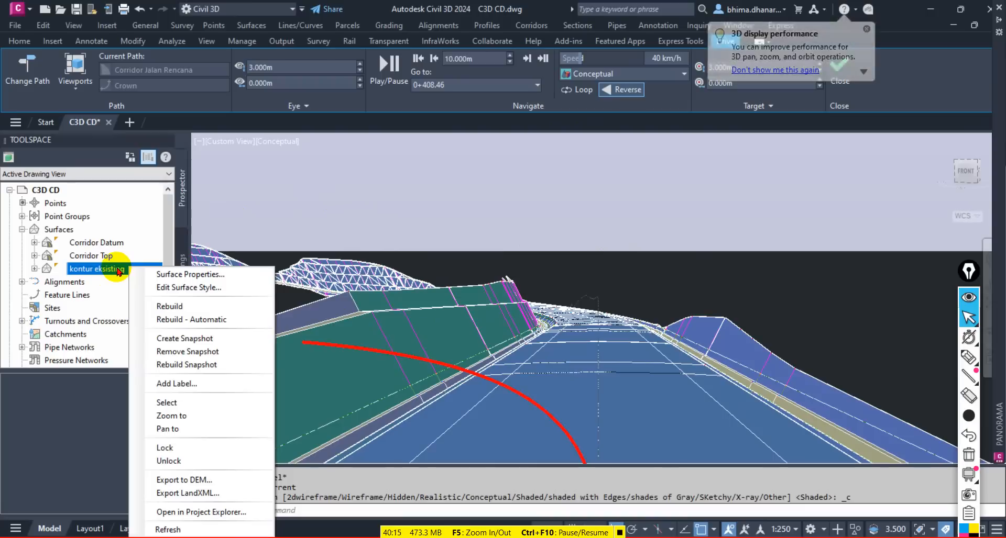
click(56, 232)
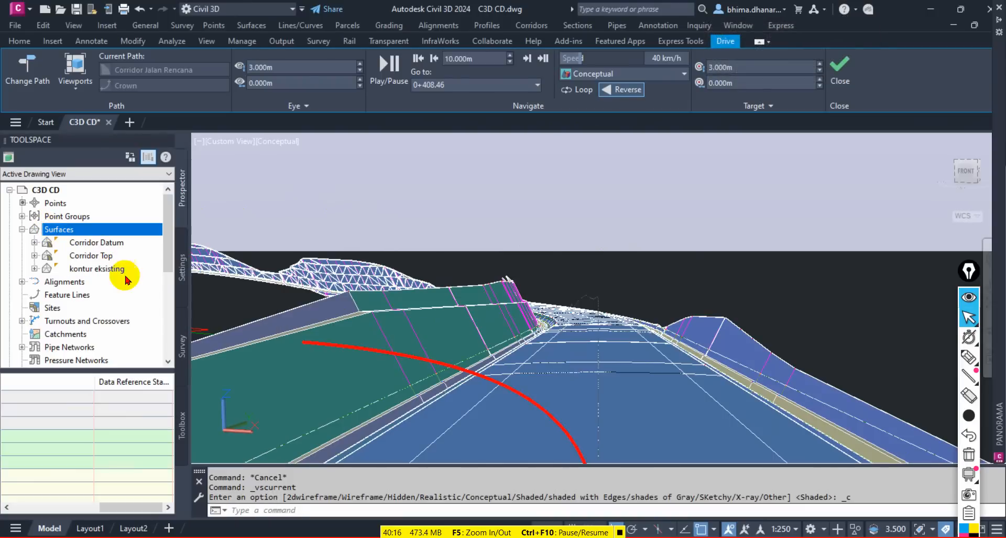
click(131, 272)
right_click(140, 274)
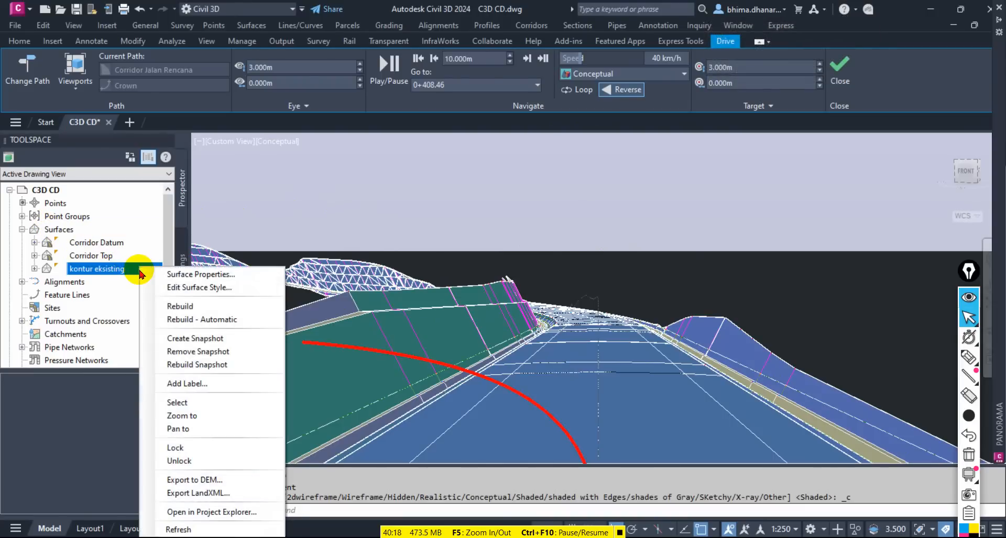
click(193, 278)
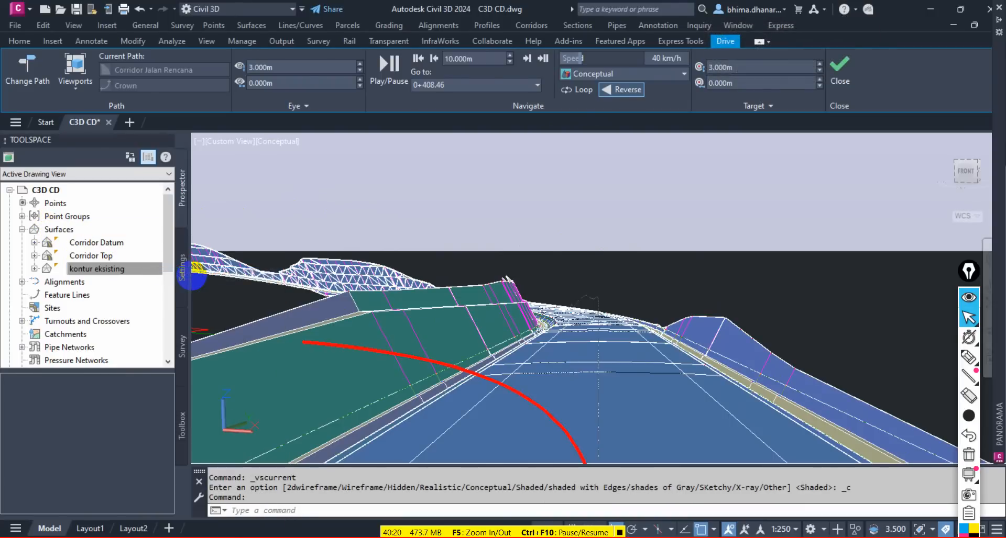
drag(422, 171, 411, 29)
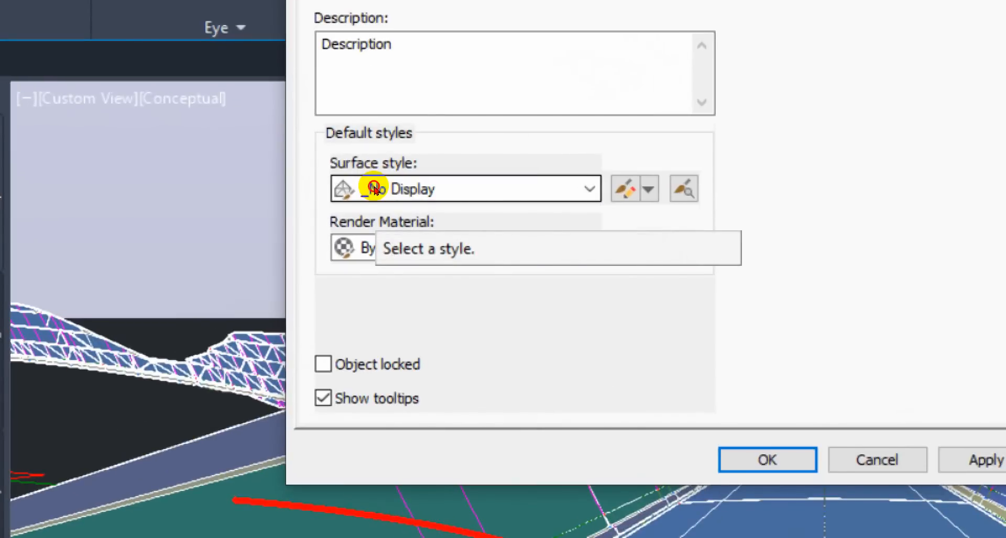
click(374, 189)
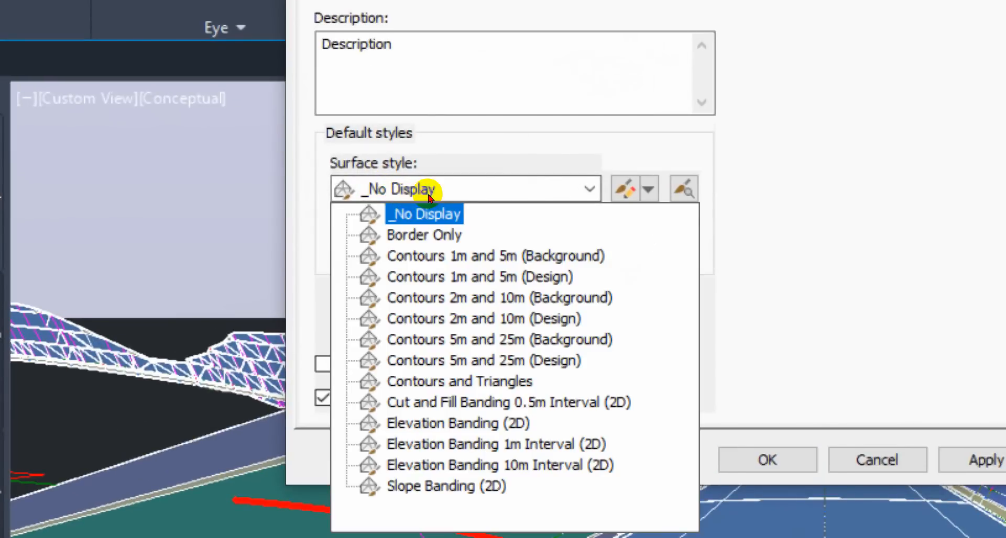
click(984, 460)
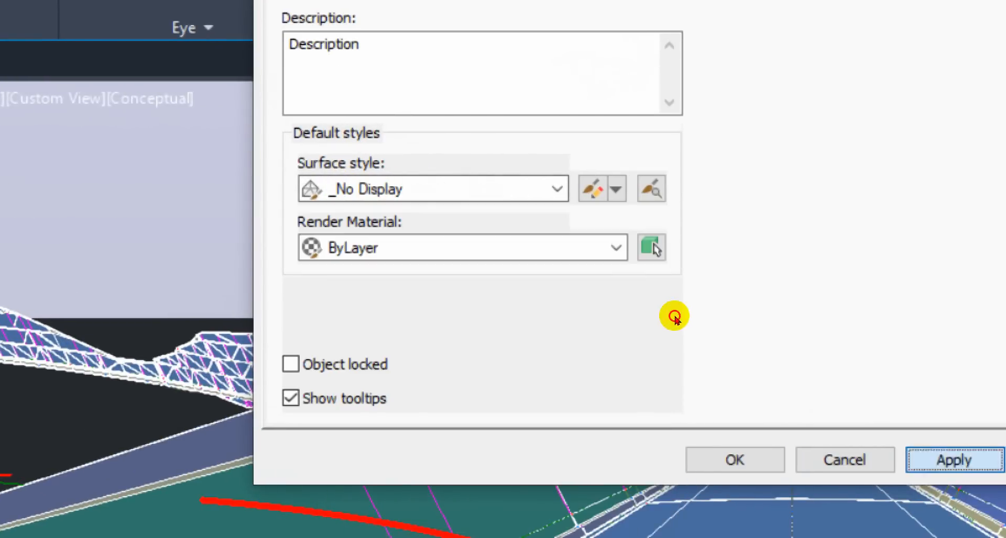
click(767, 460)
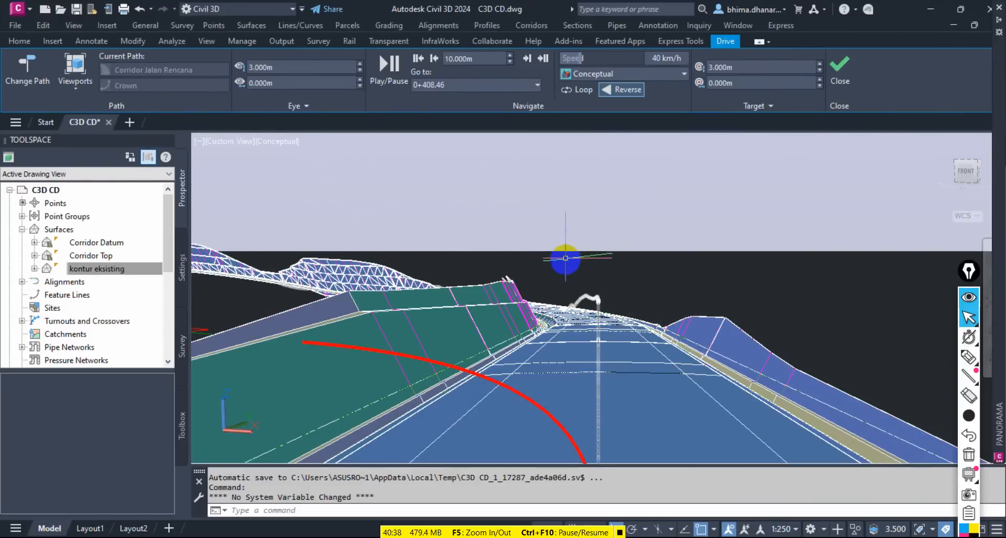
Play the drive simulation in reverse along the corridor, stop it and exit Drive mode to the plan view.
click(388, 65)
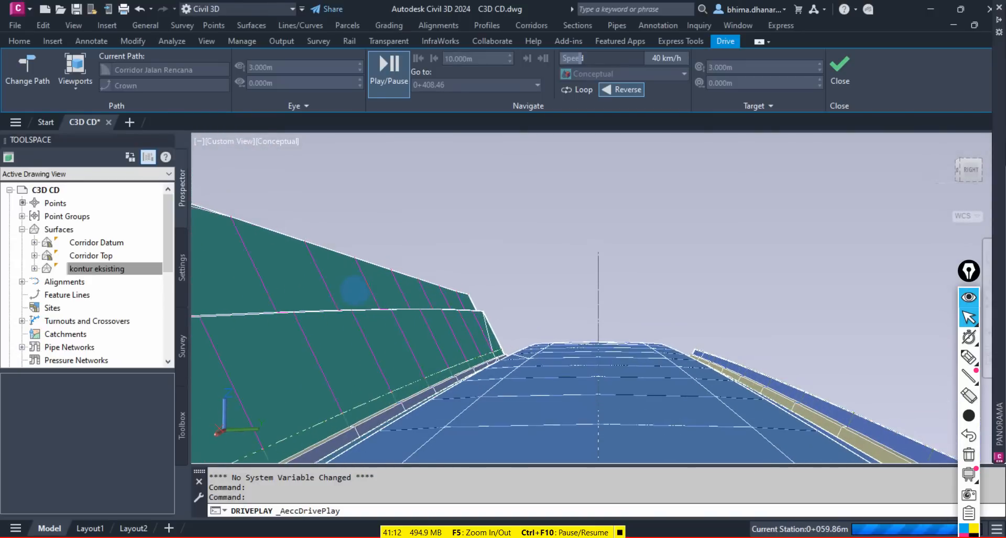
key(Escape)
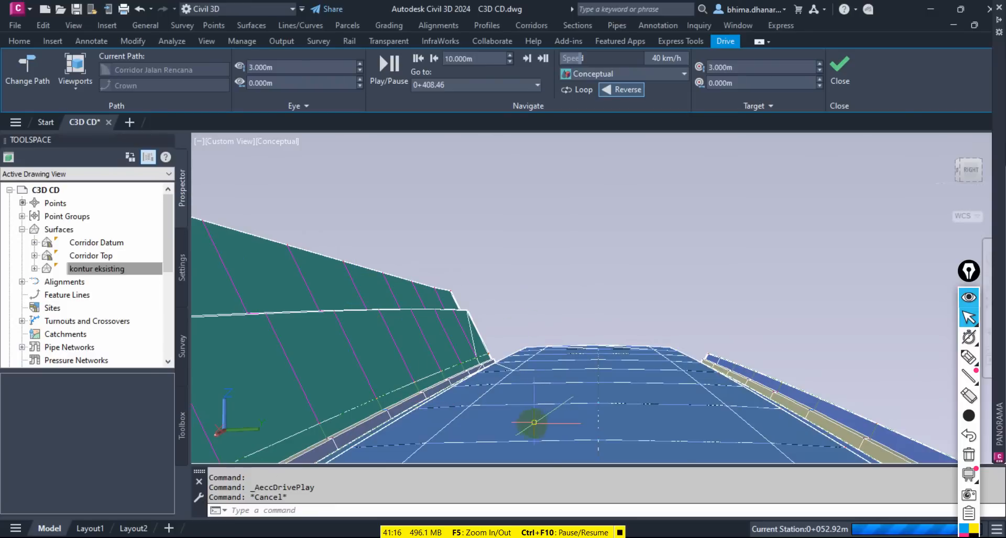
click(848, 61)
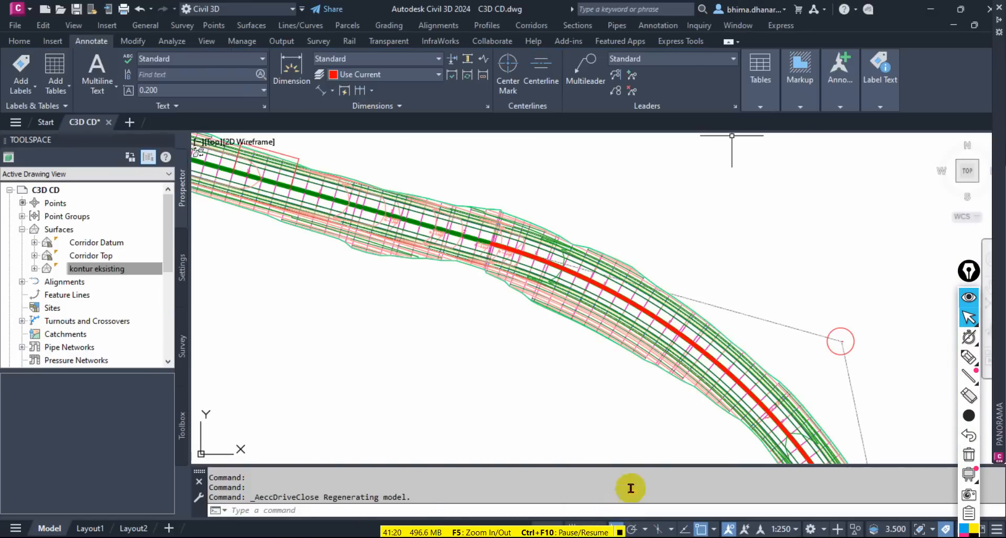
scroll(571, 325, down, 3)
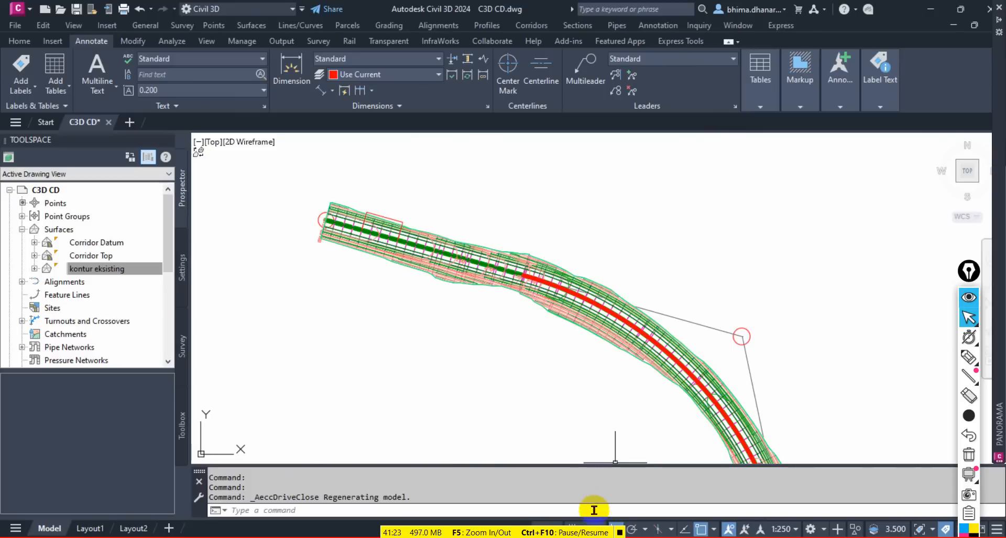